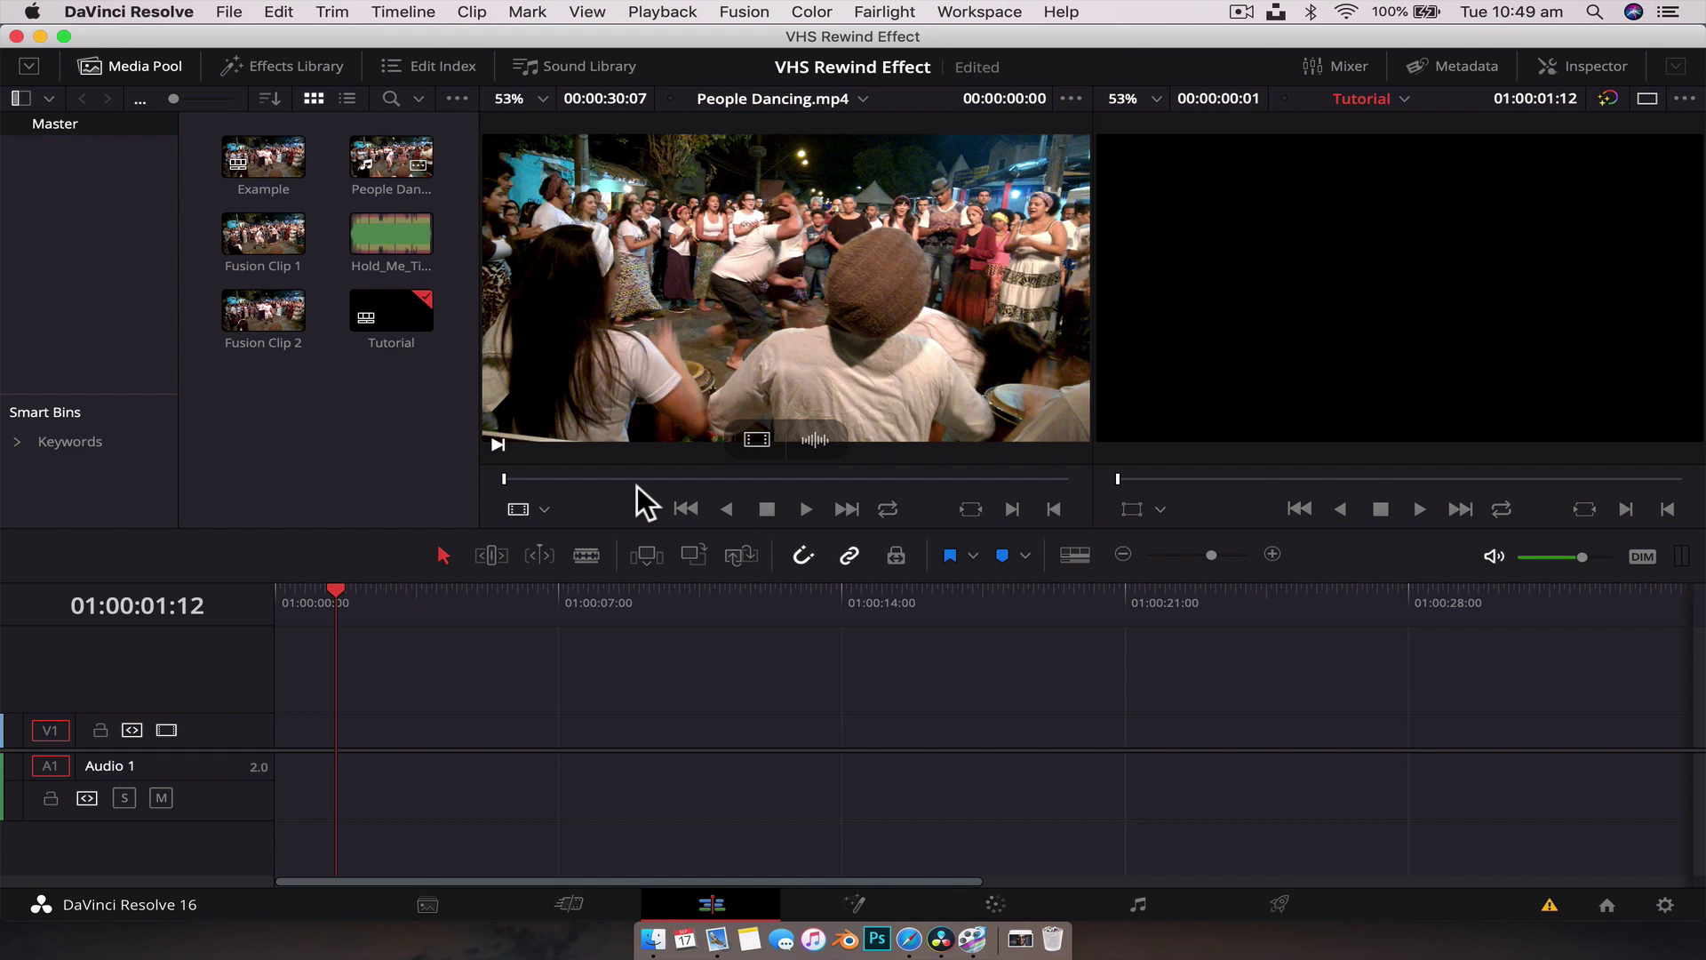
# Add the People Dancing clip to the timeline and delete its linked audio.
pyautogui.moveTo(637, 487); pyautogui.dragTo(480, 462)
pyautogui.moveTo(396, 169); pyautogui.dragTo(290, 745)
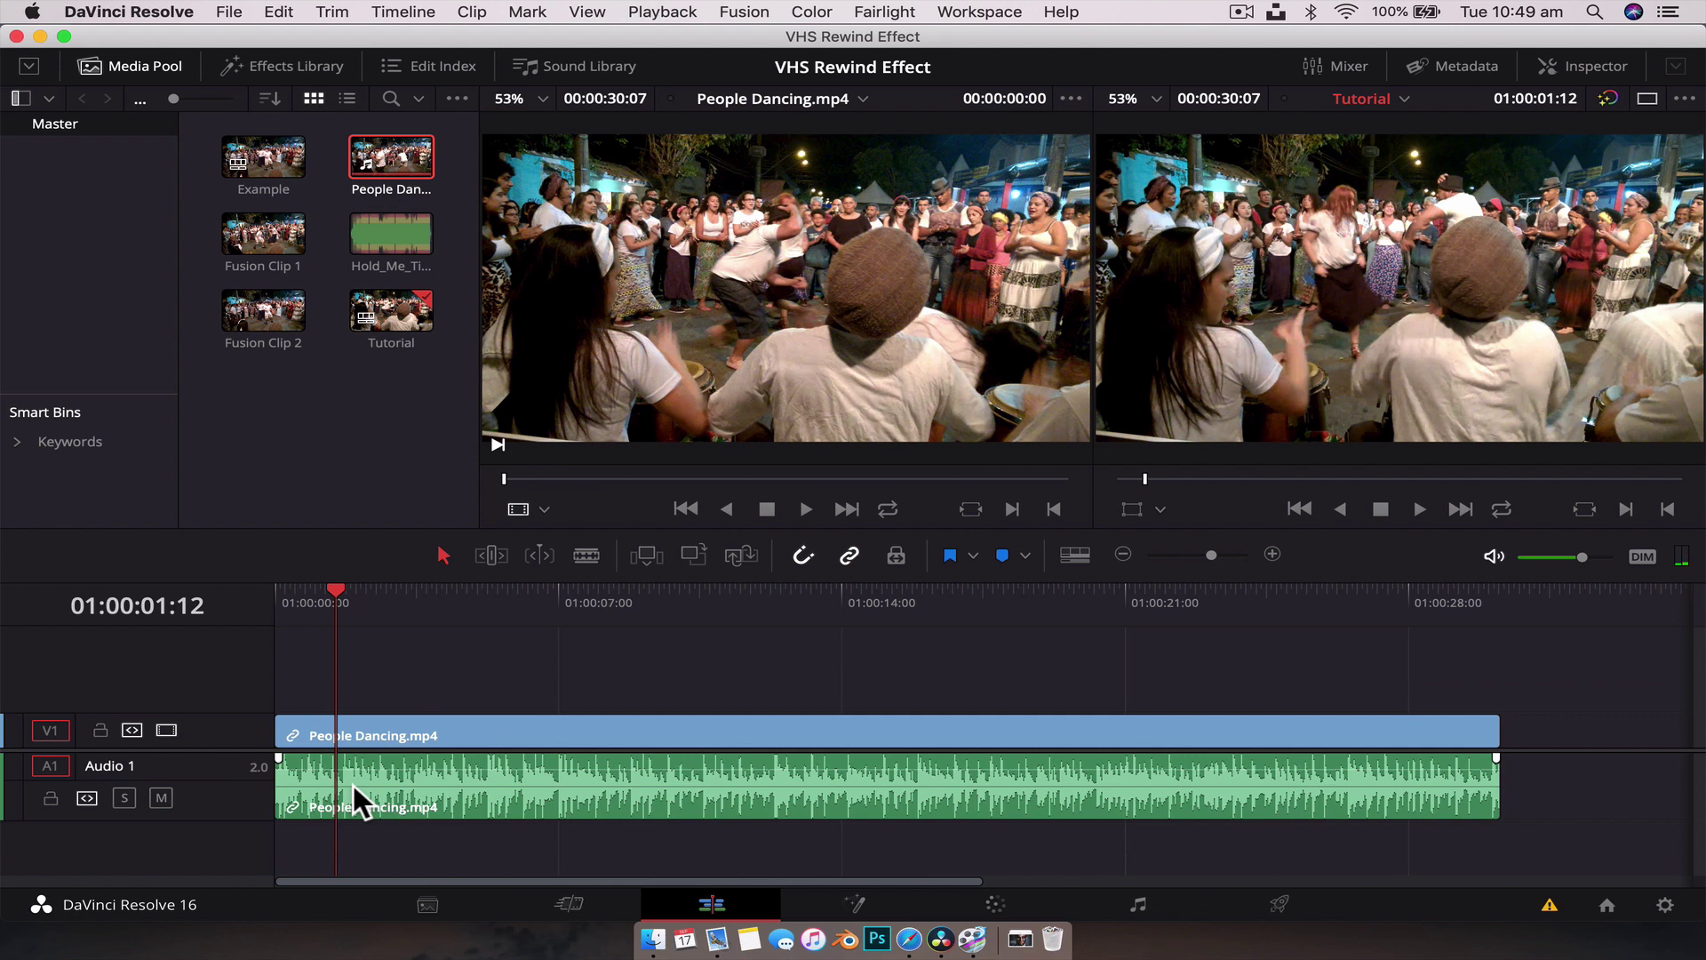
pyautogui.press('alt+super+l')
pyautogui.click(354, 786)
pyautogui.press('Delete')
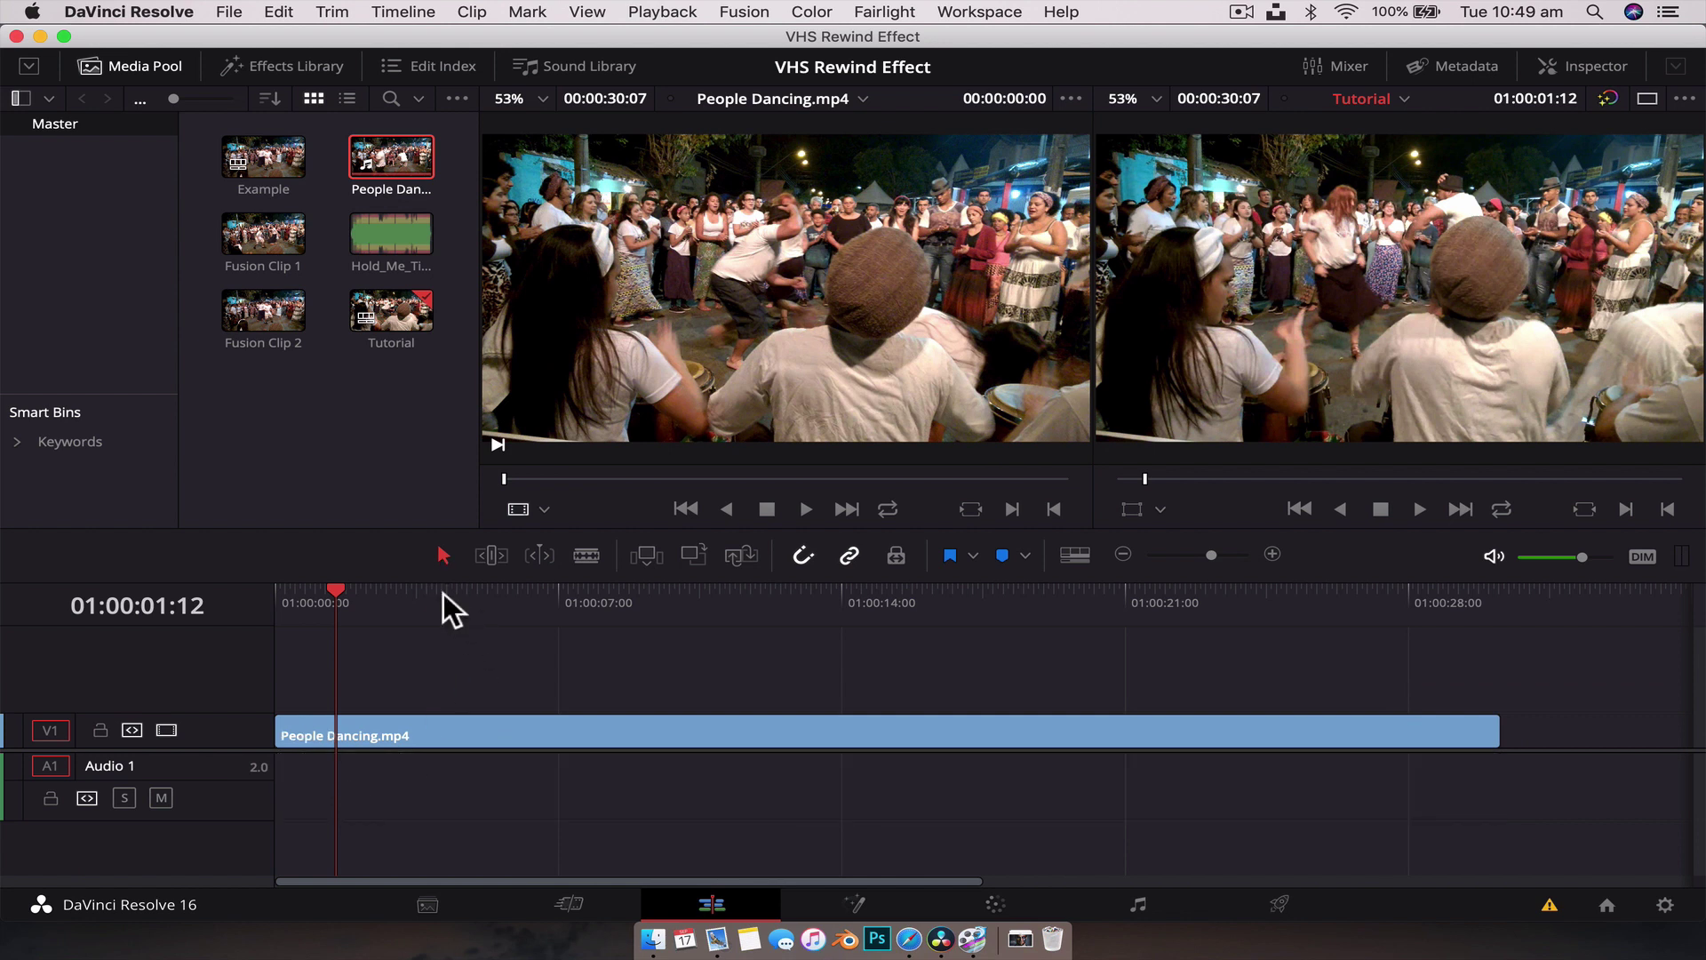
# Reverse the dancing clip with Retime Controls' Reverse Segment and scrub through it.
pyautogui.moveTo(435, 594); pyautogui.dragTo(198, 593)
pyautogui.press('space')
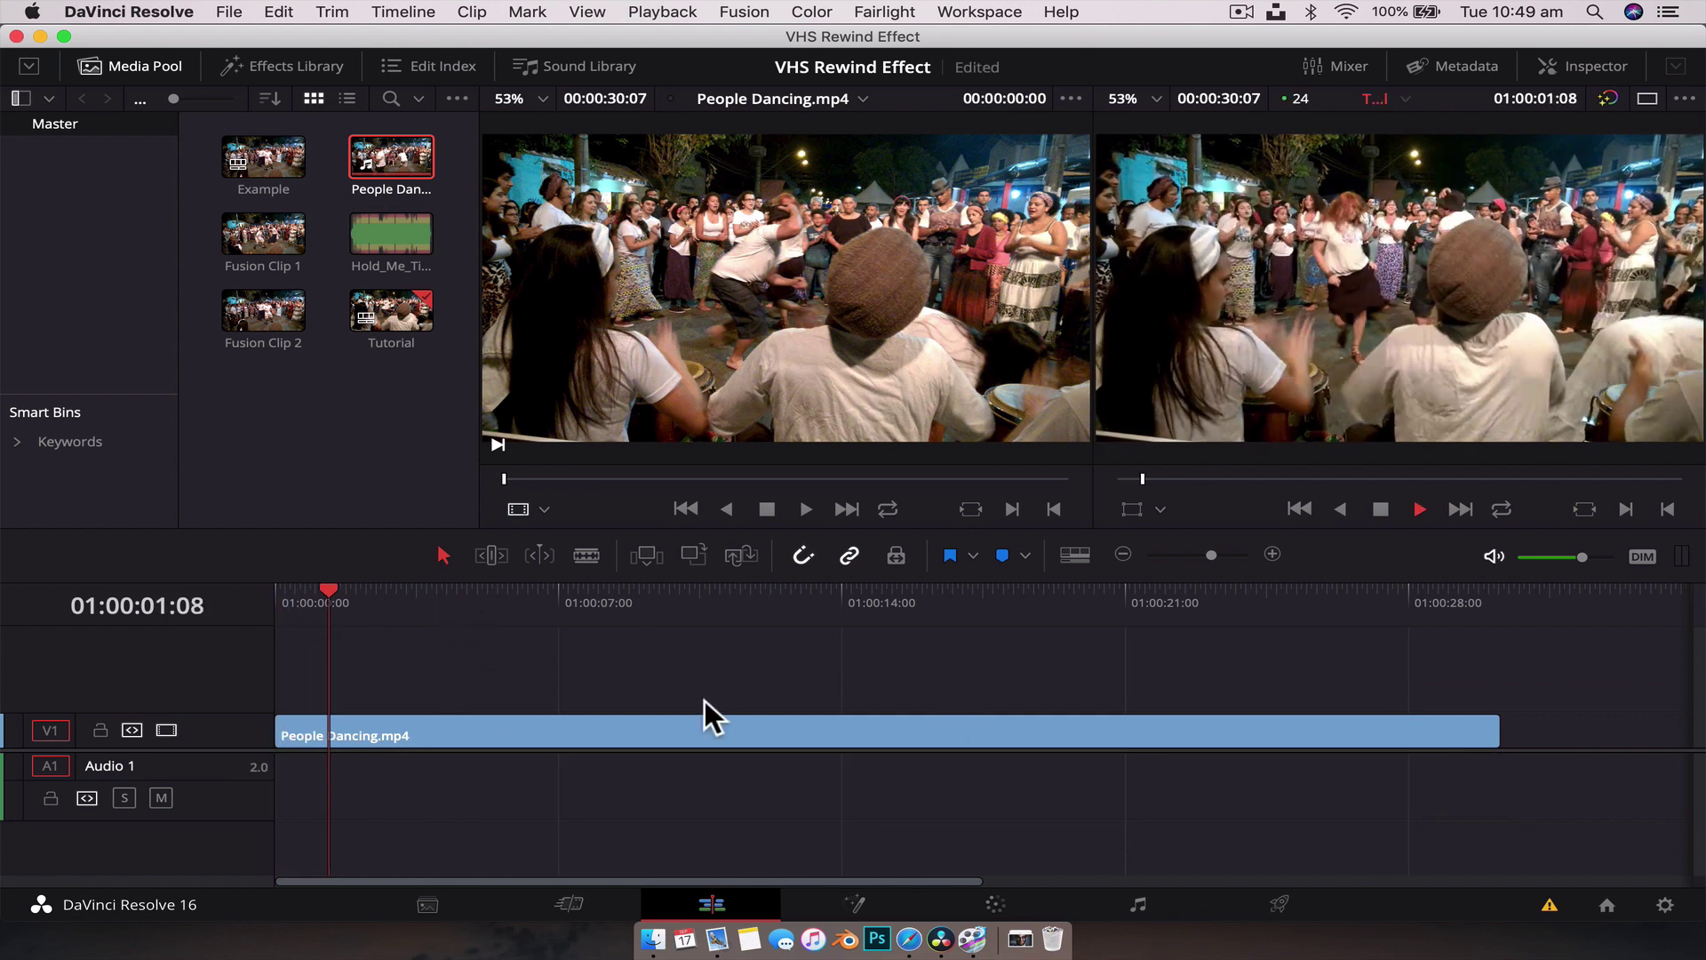
pyautogui.press('space')
pyautogui.click(953, 733)
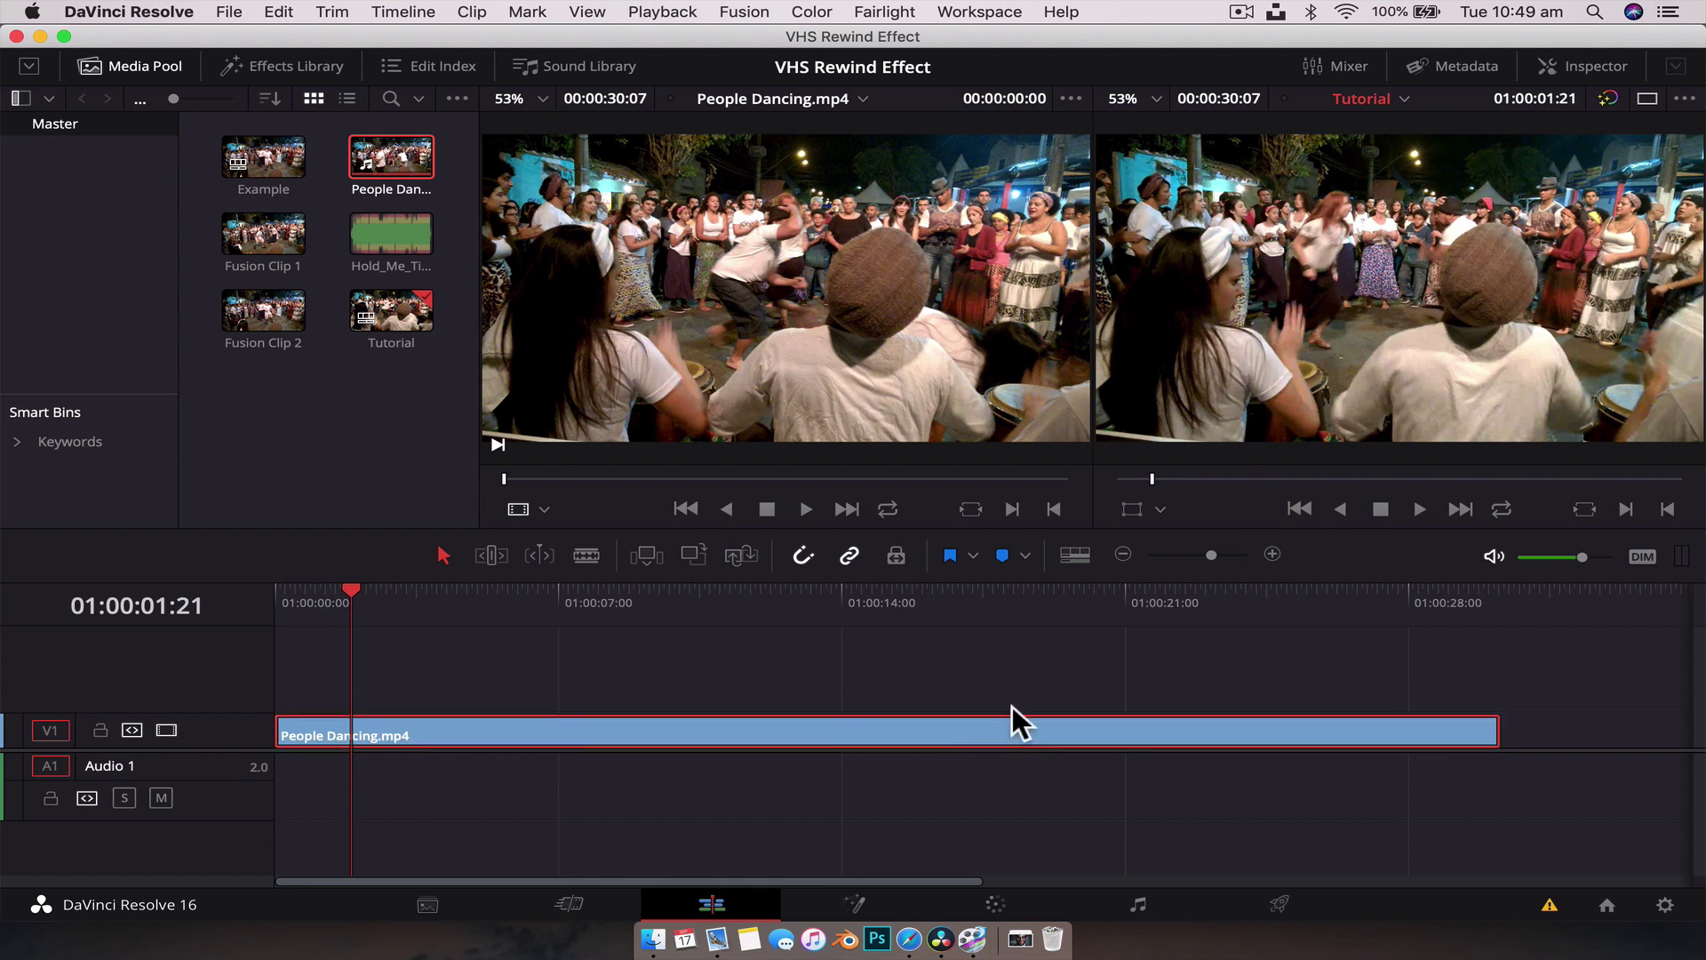
pyautogui.press('super+r')
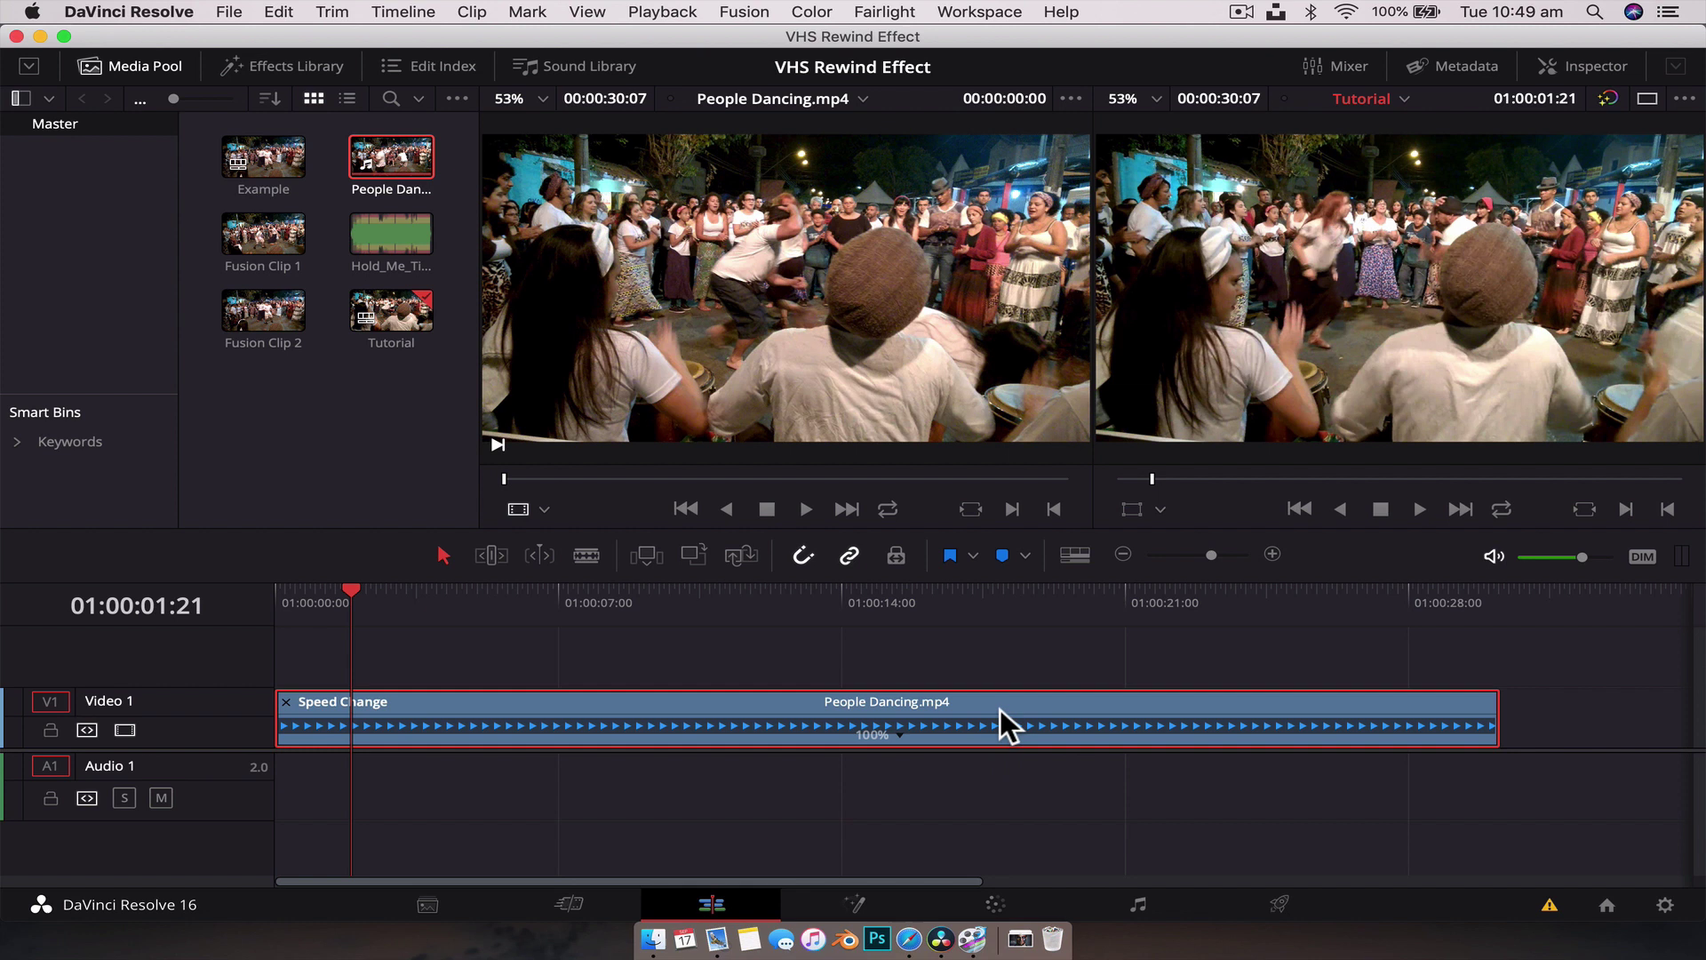
pyautogui.click(898, 734)
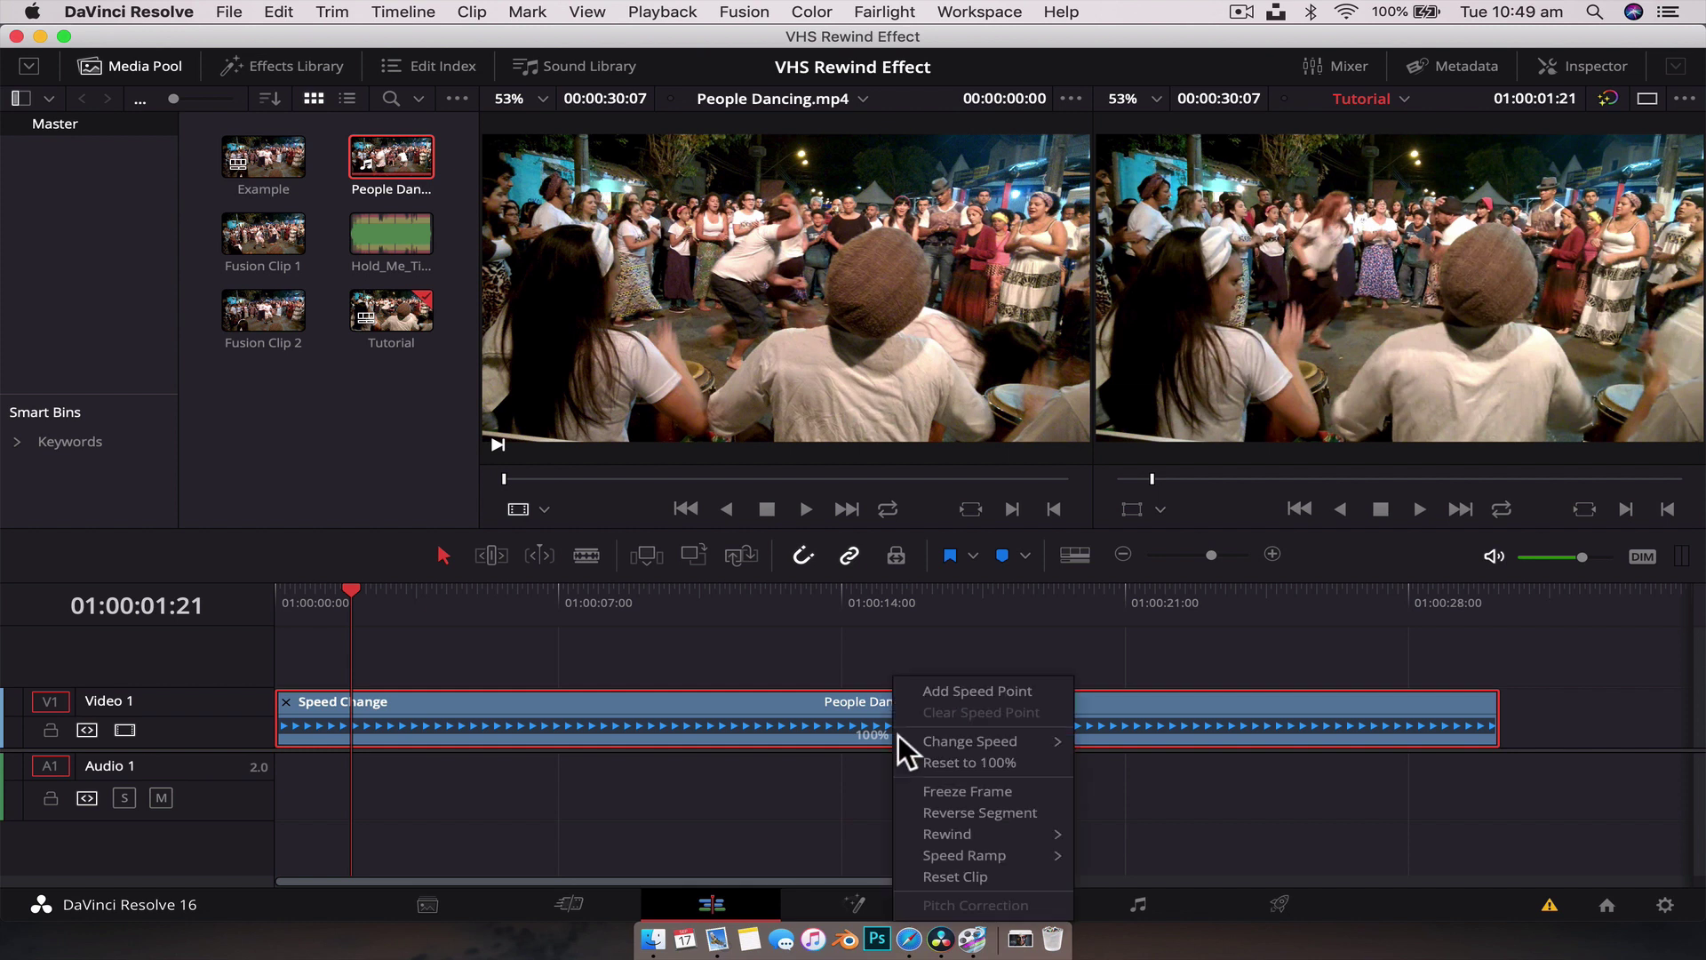
pyautogui.click(981, 813)
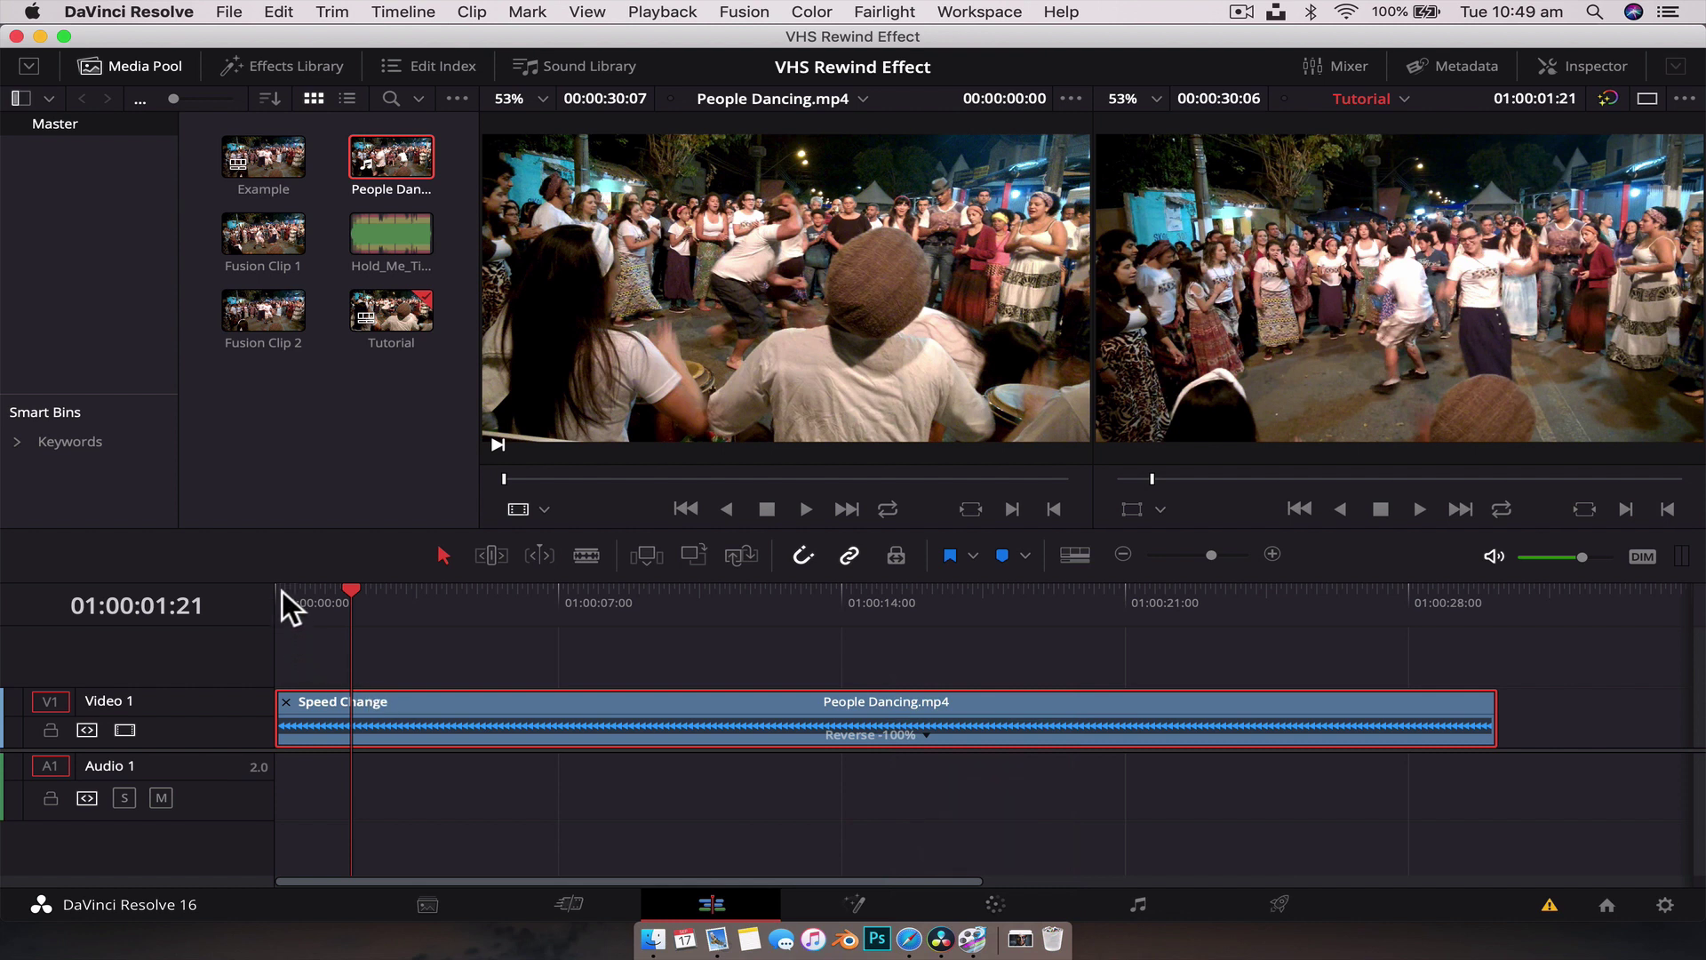
pyautogui.moveTo(280, 591); pyautogui.dragTo(519, 610)
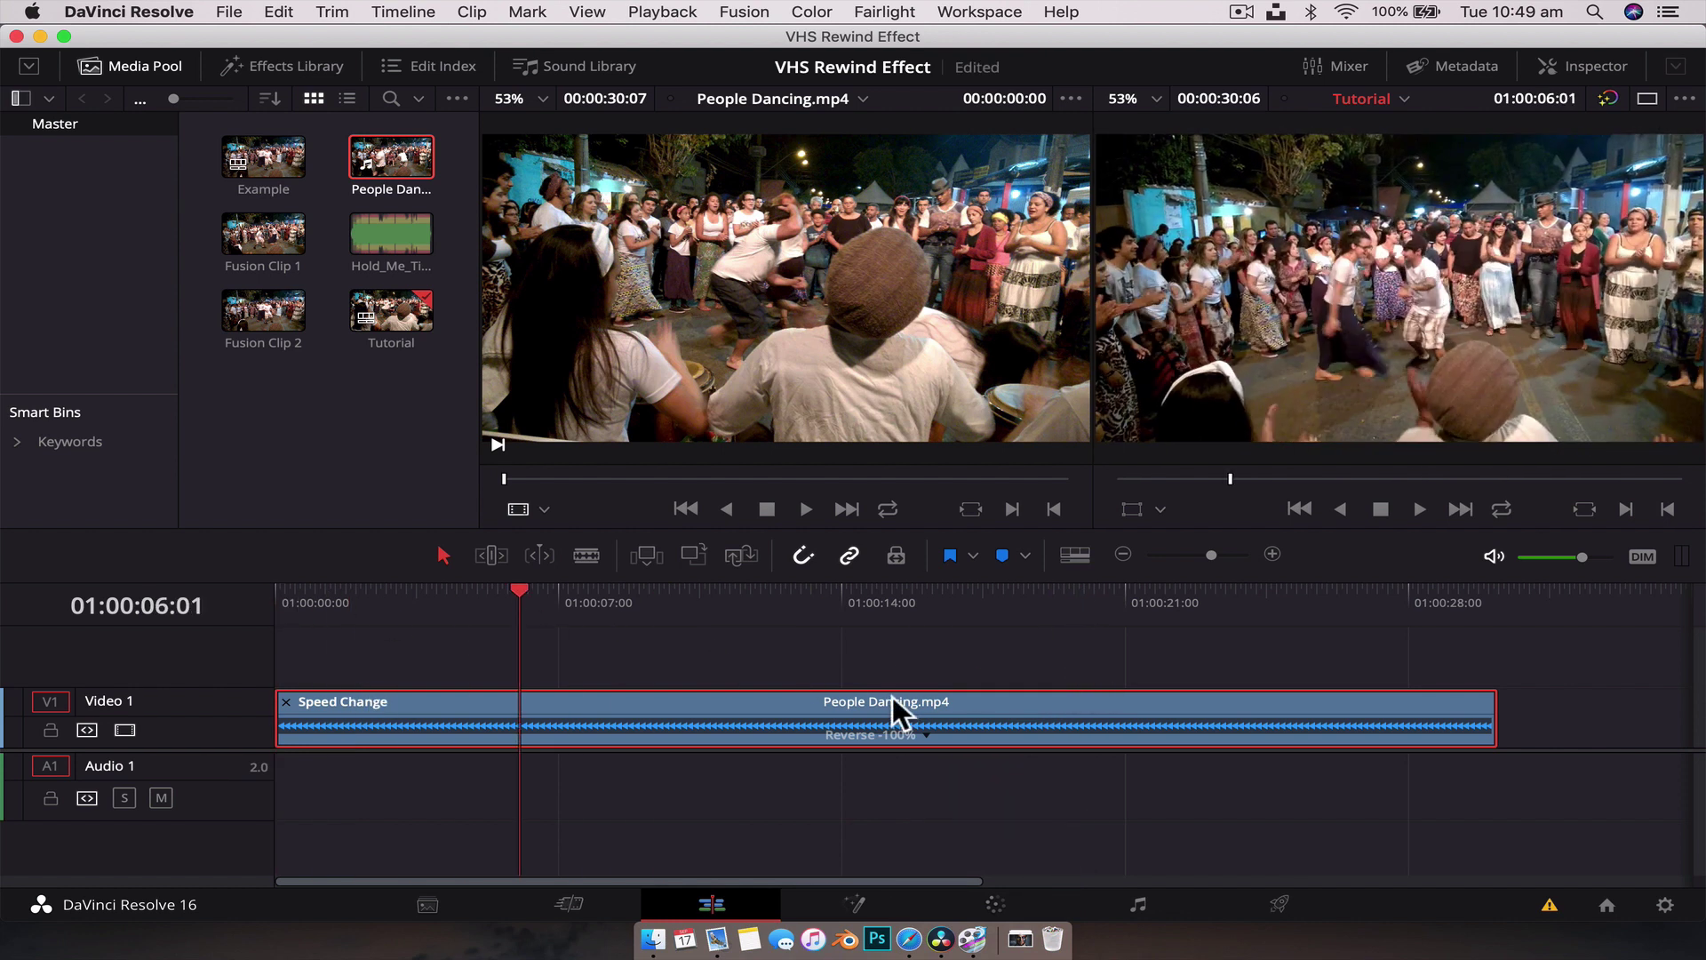
# Speed the reversed clip up to 800%, play it back, and switch to Fusion.
pyautogui.click(924, 731)
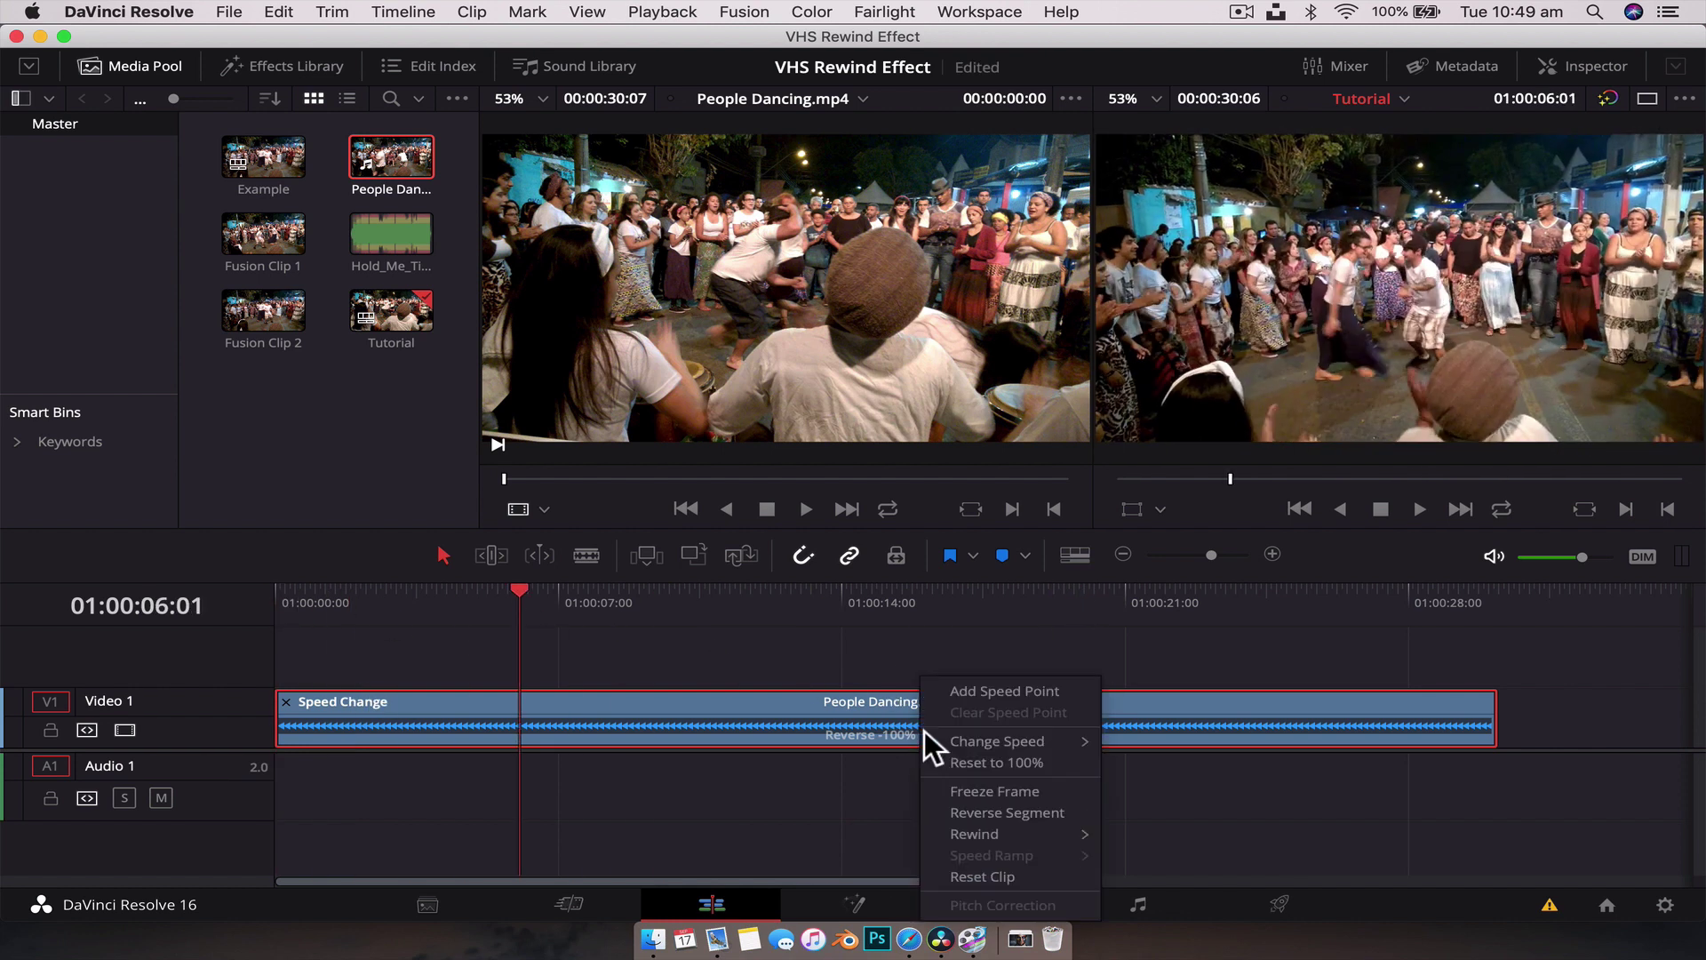
pyautogui.moveTo(984, 740)
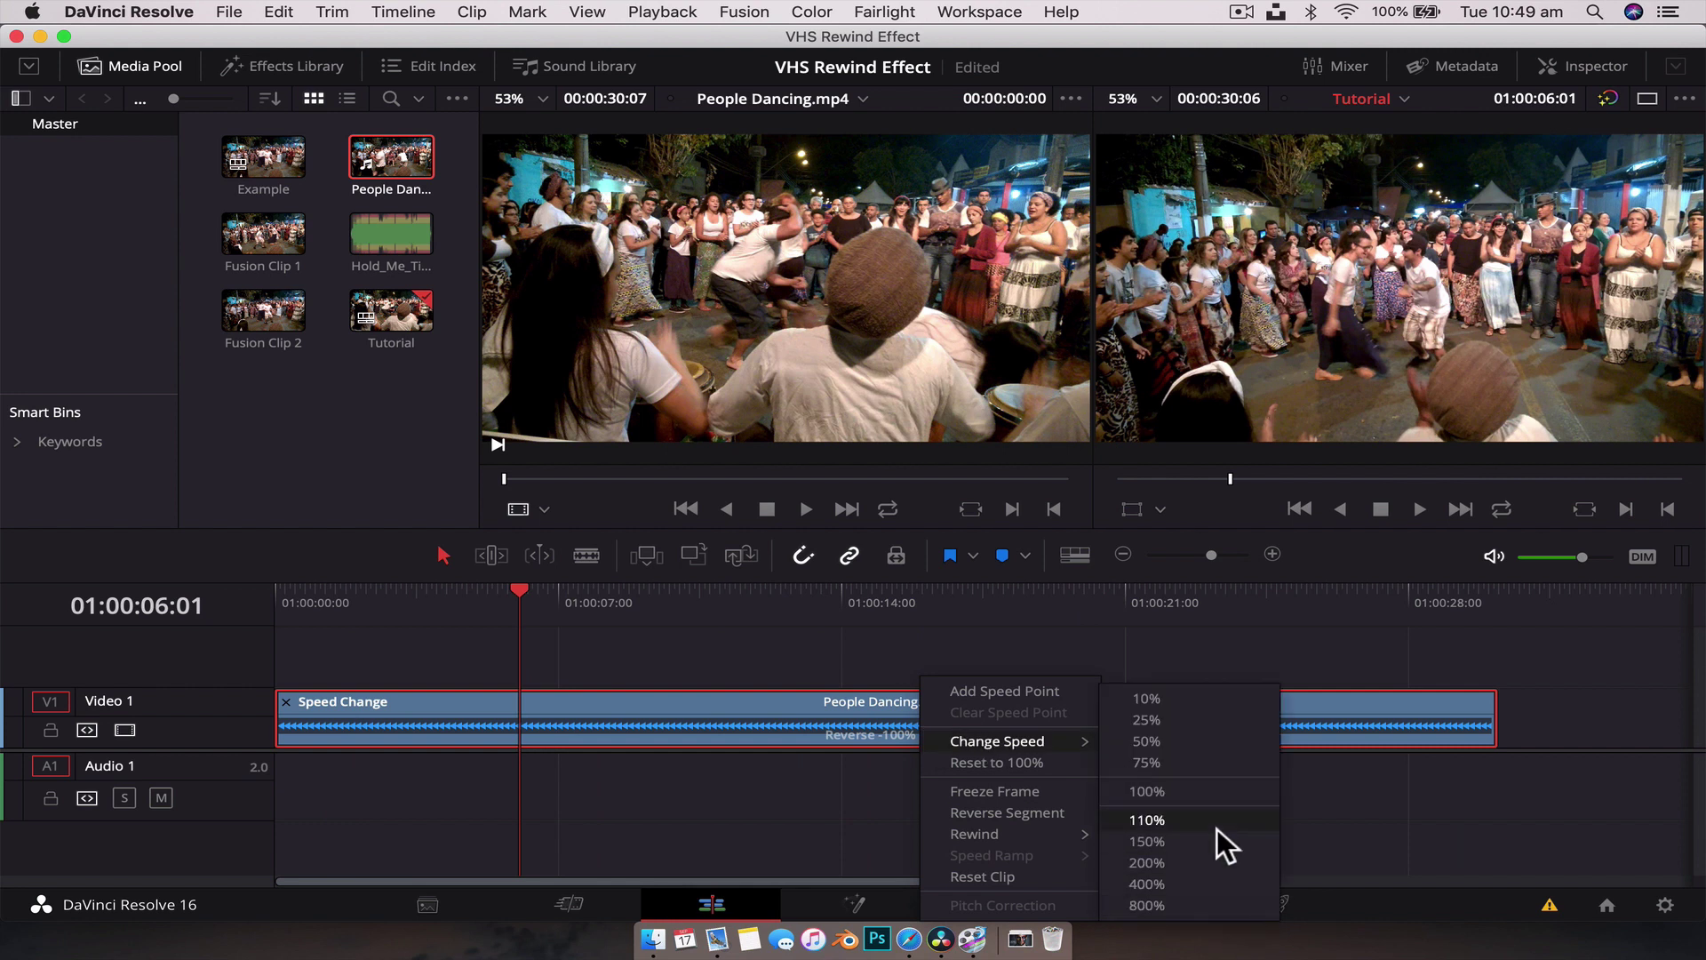
pyautogui.click(1234, 907)
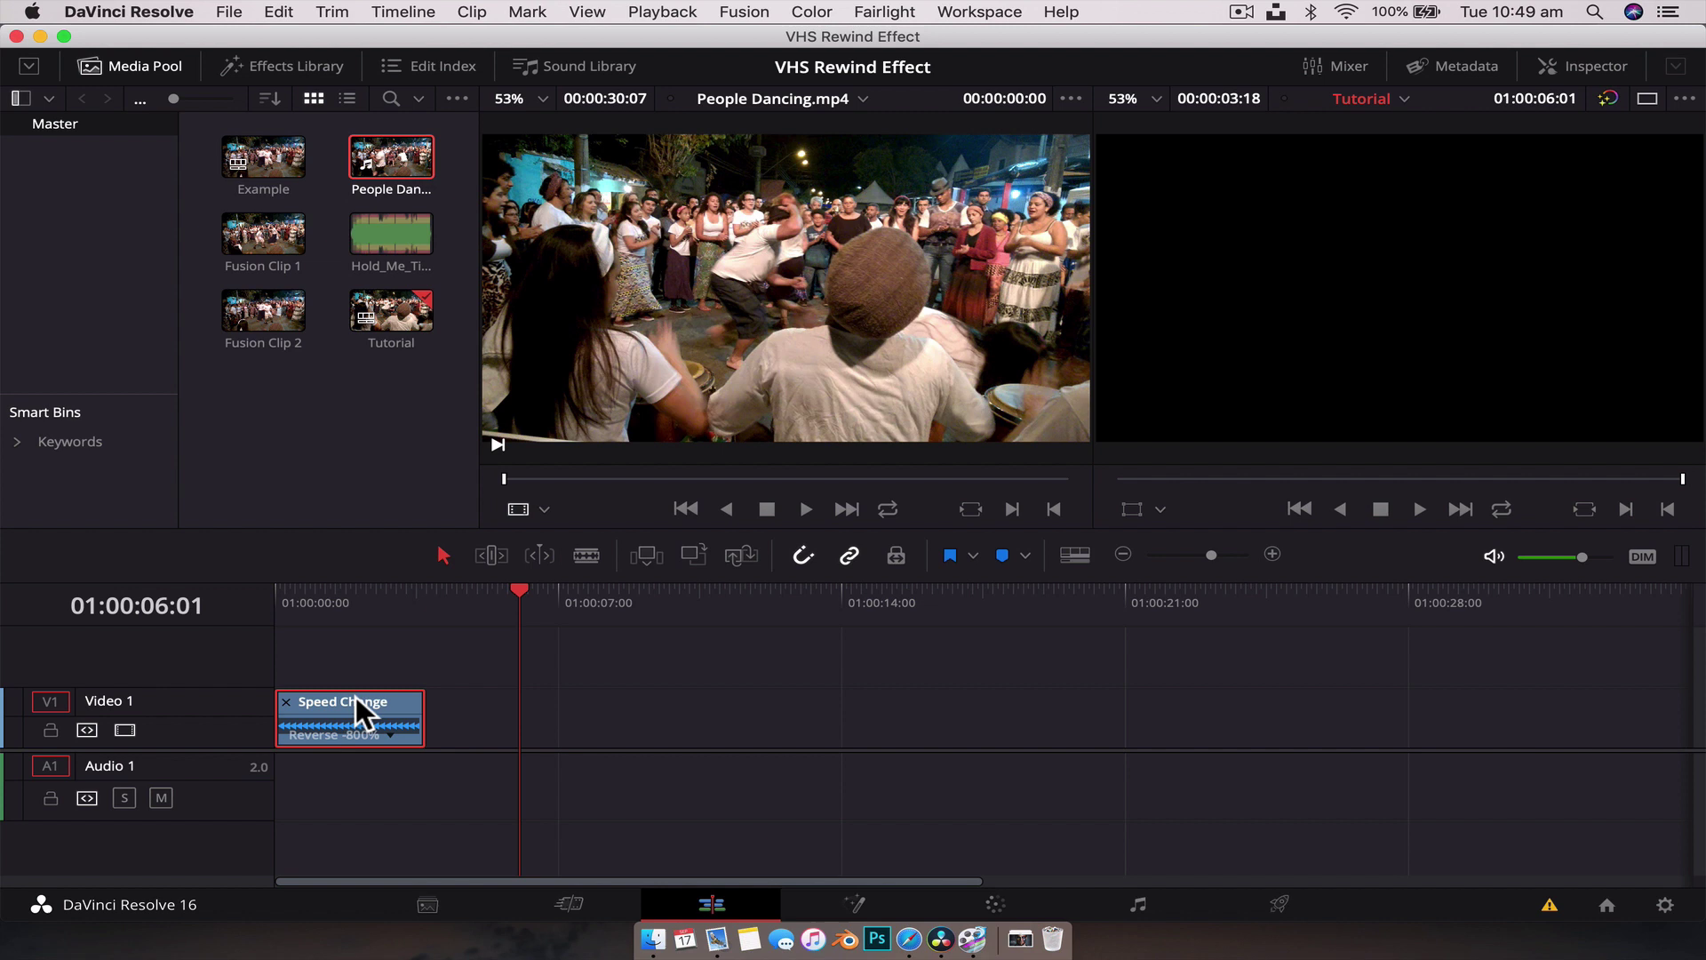
pyautogui.press('Home')
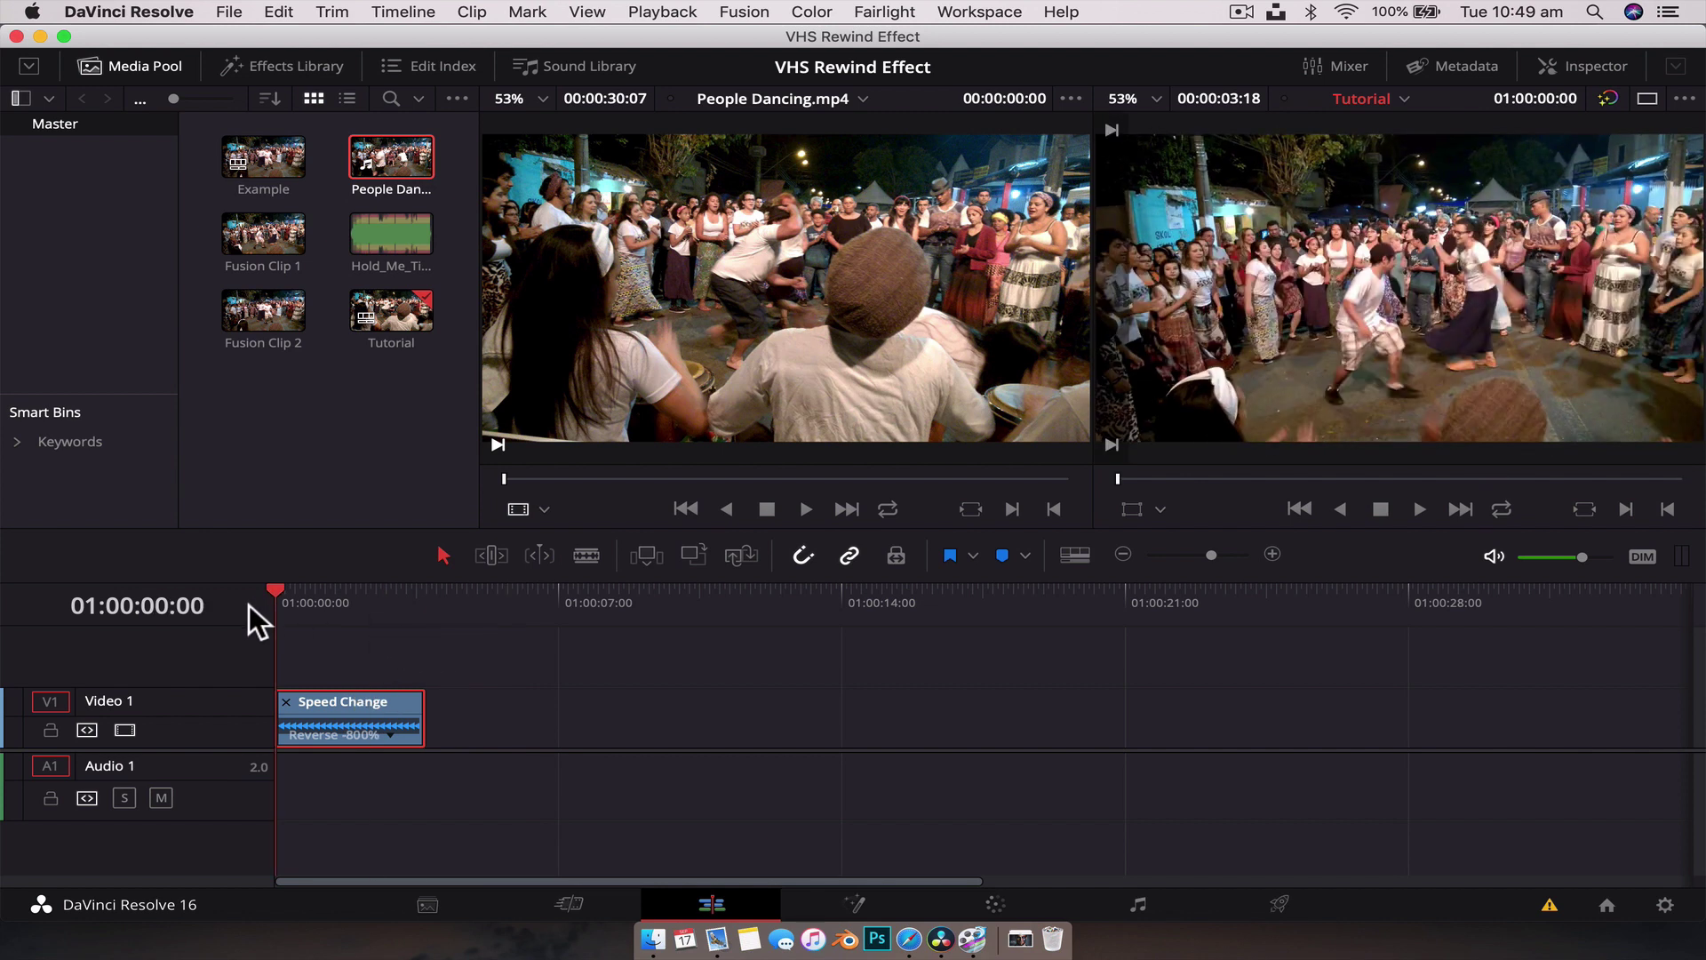
pyautogui.press('space')
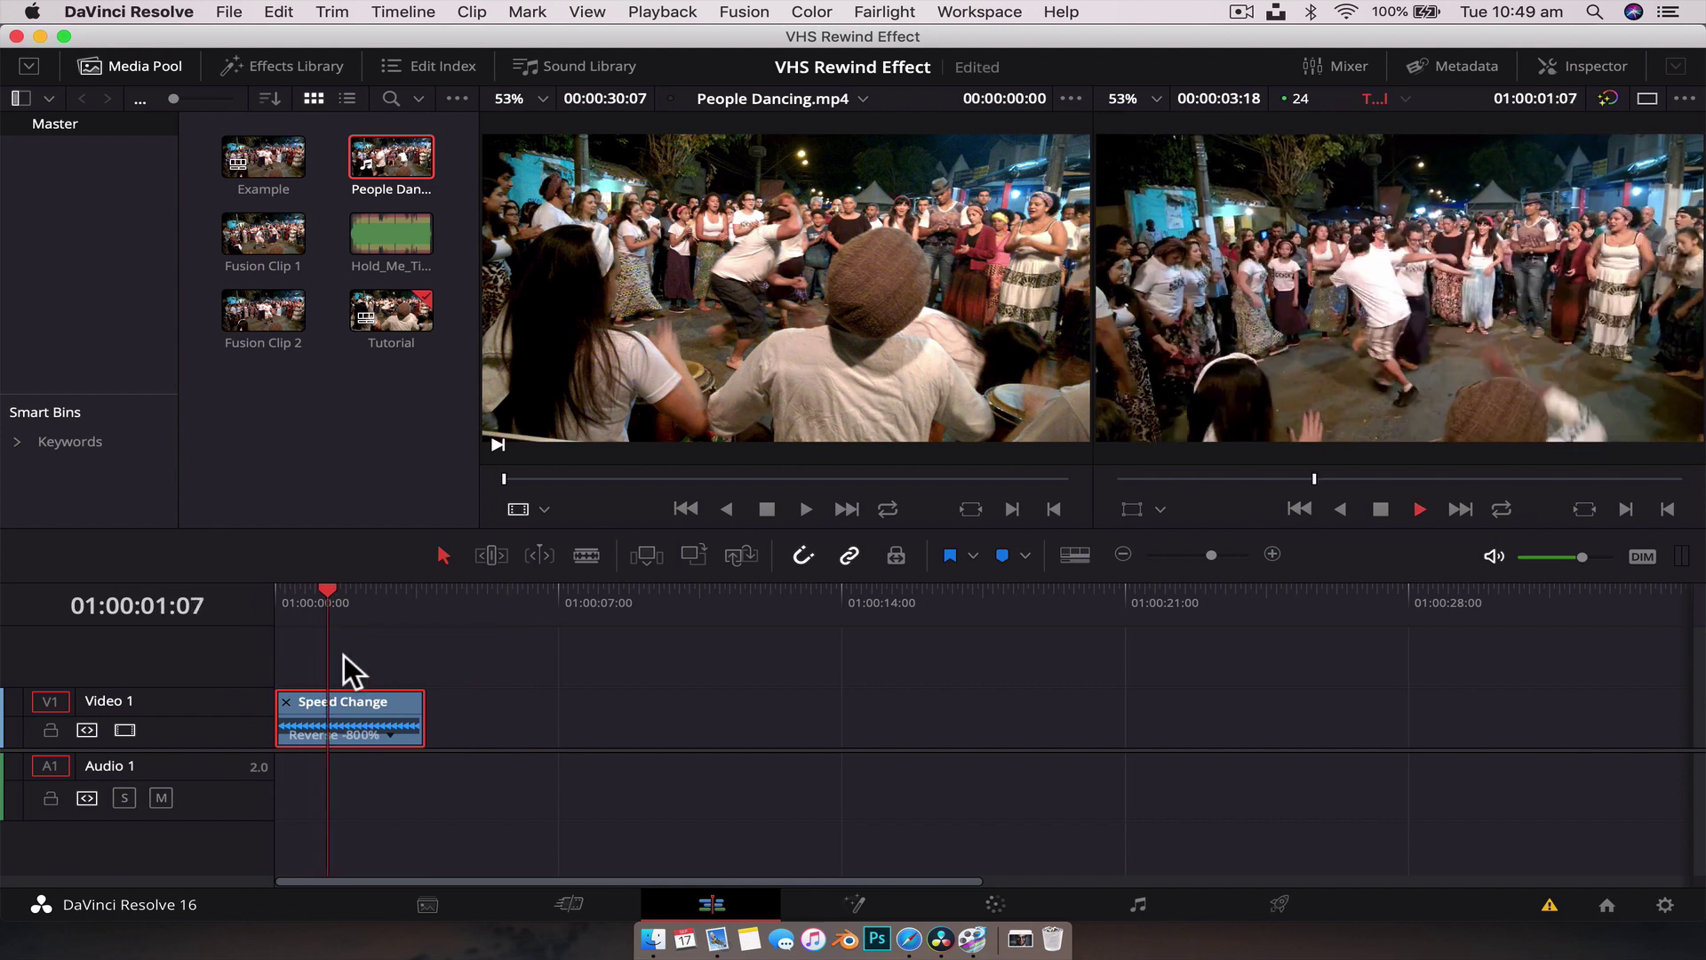
pyautogui.press('space')
pyautogui.press('super+r')
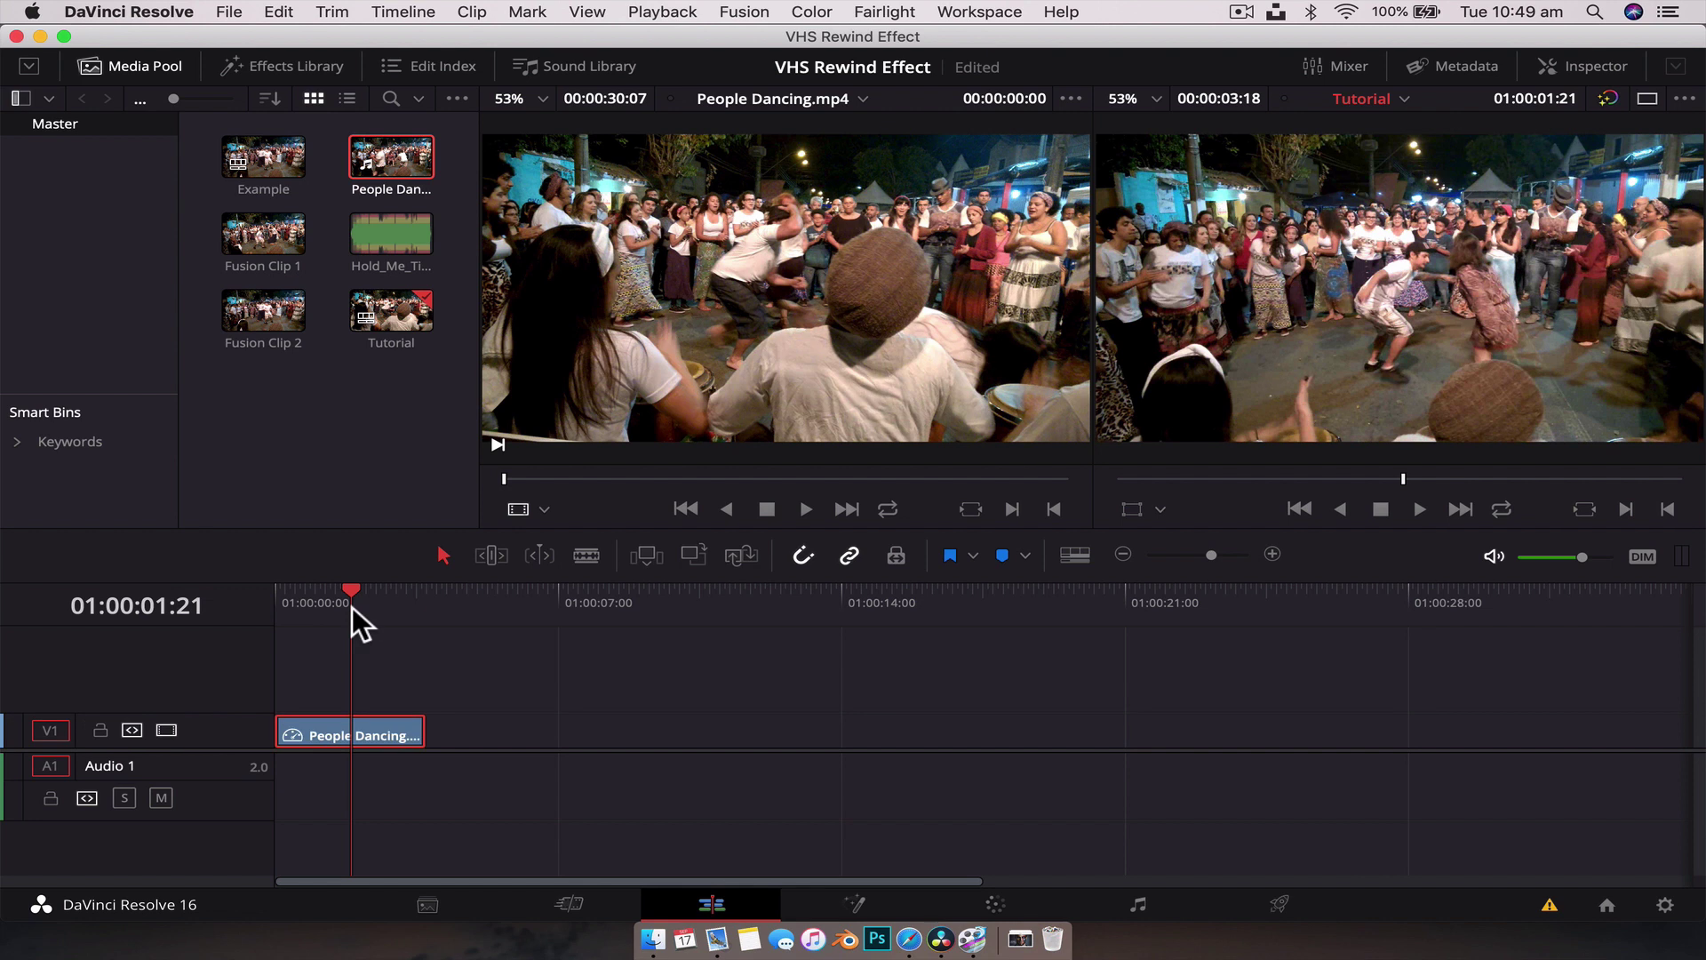
pyautogui.click(861, 893)
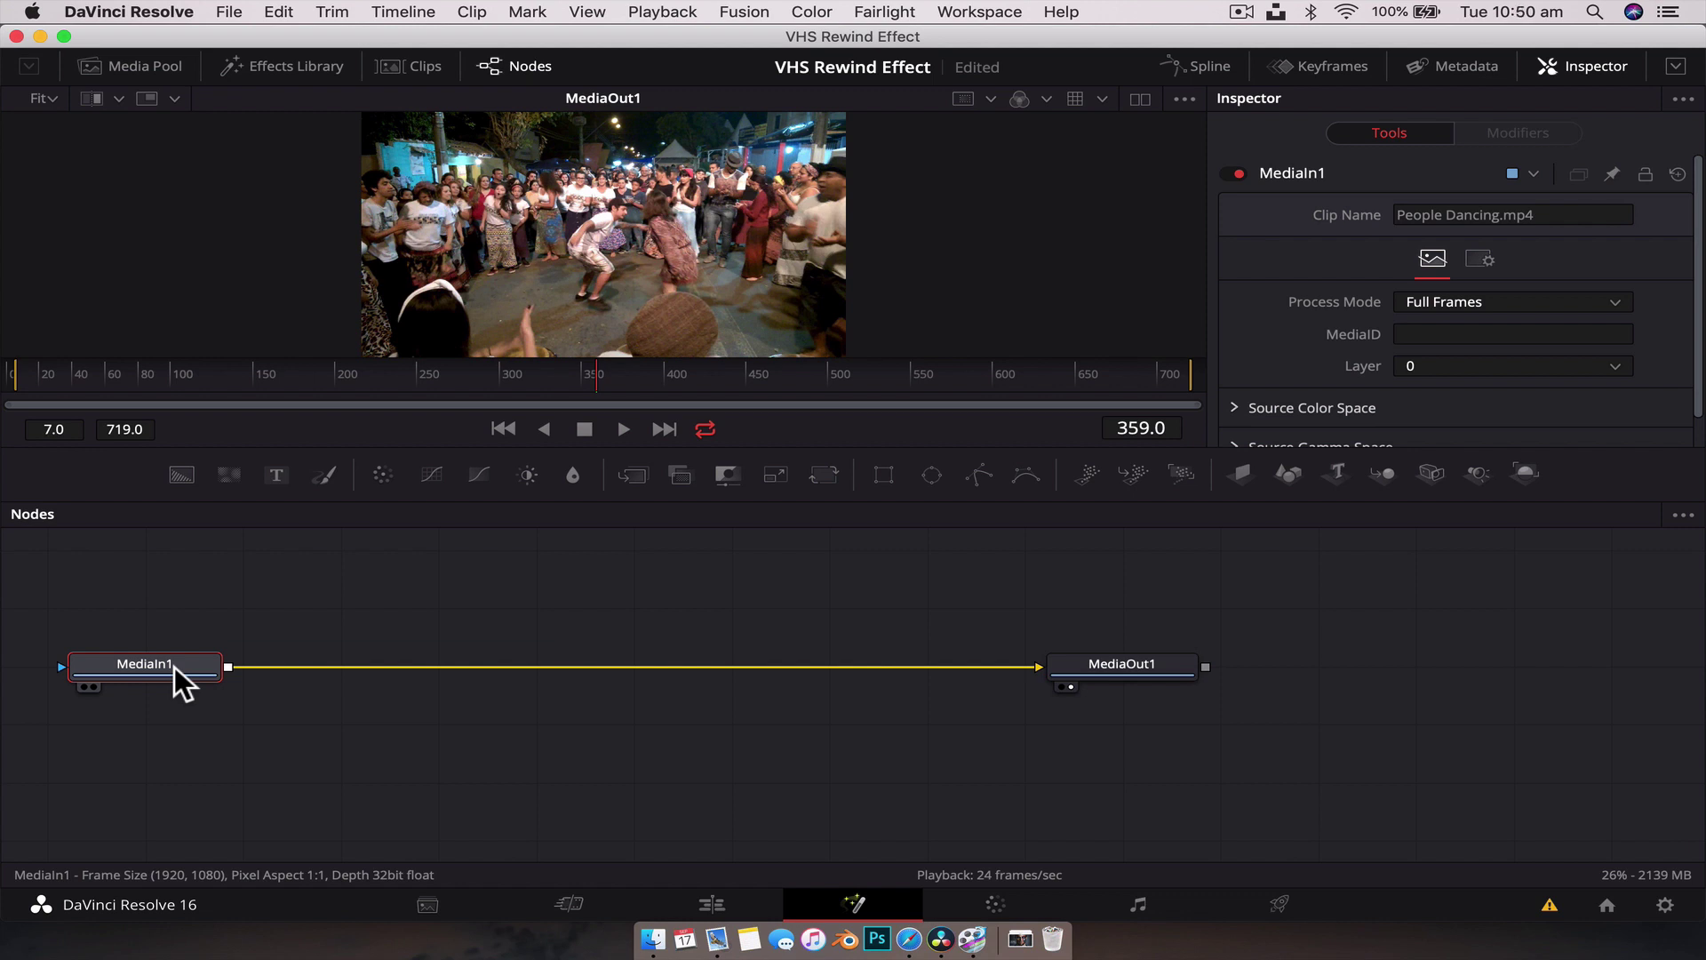
# Rename MediaIn1 to 'Dancing' and move both nodes lower in the graph.
pyautogui.press('F2')
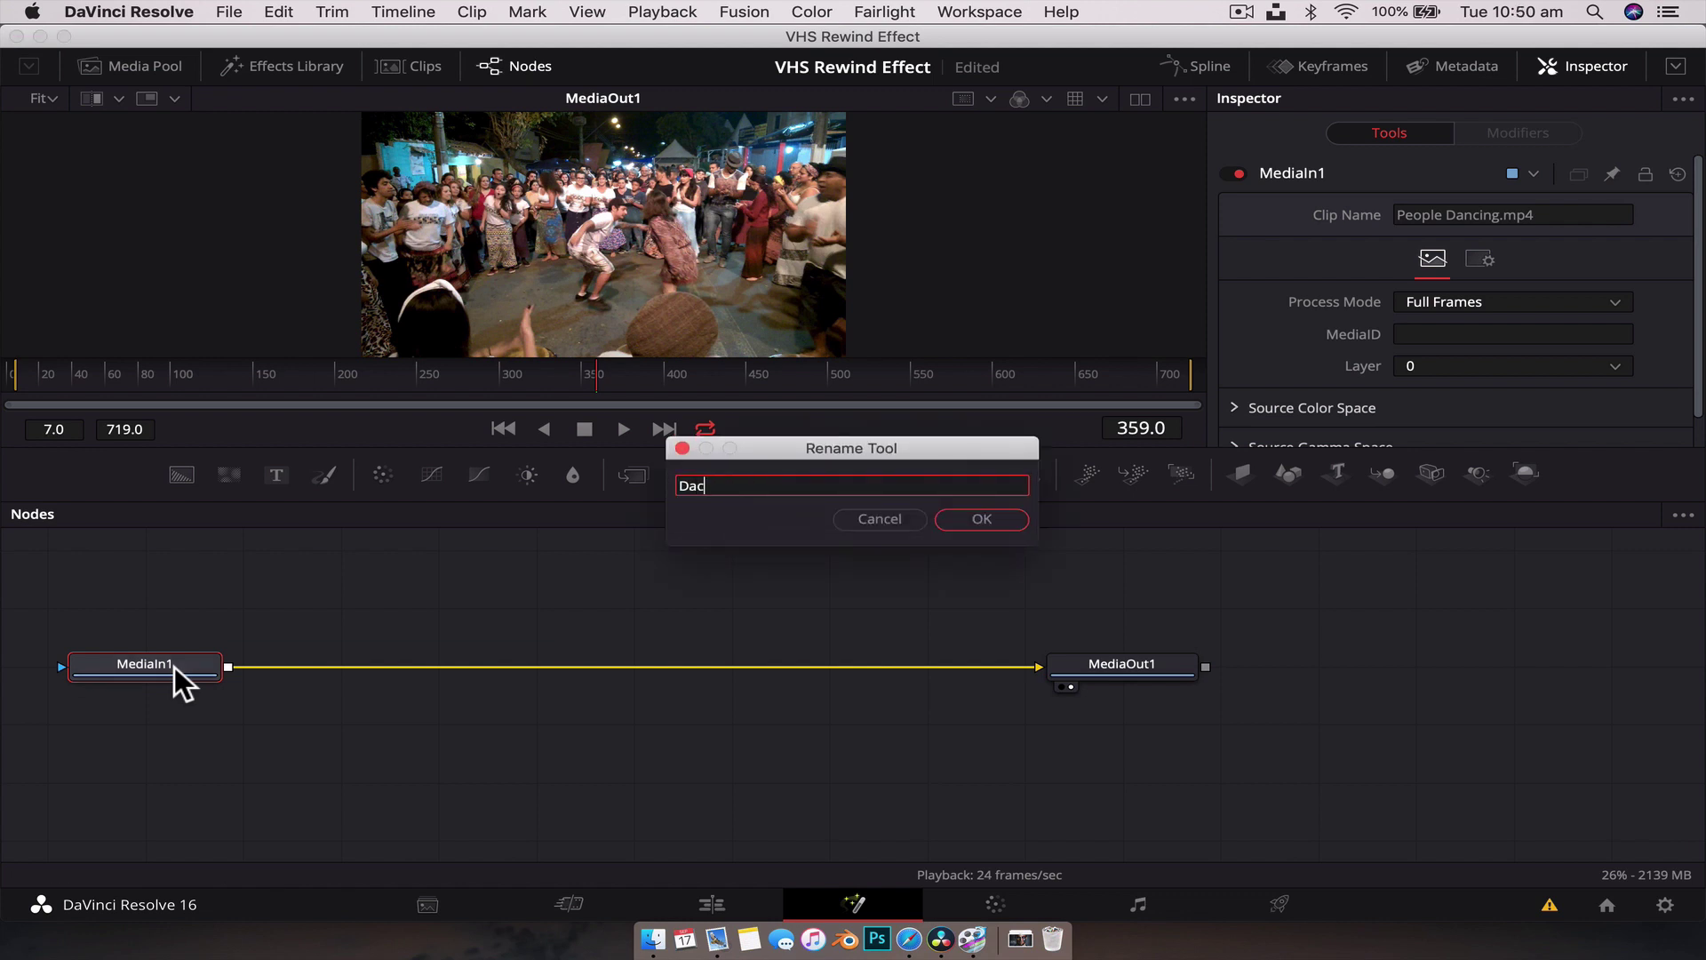
pyautogui.write('Dancing')
pyautogui.press('Return')
pyautogui.moveTo(178, 622); pyautogui.dragTo(1202, 791)
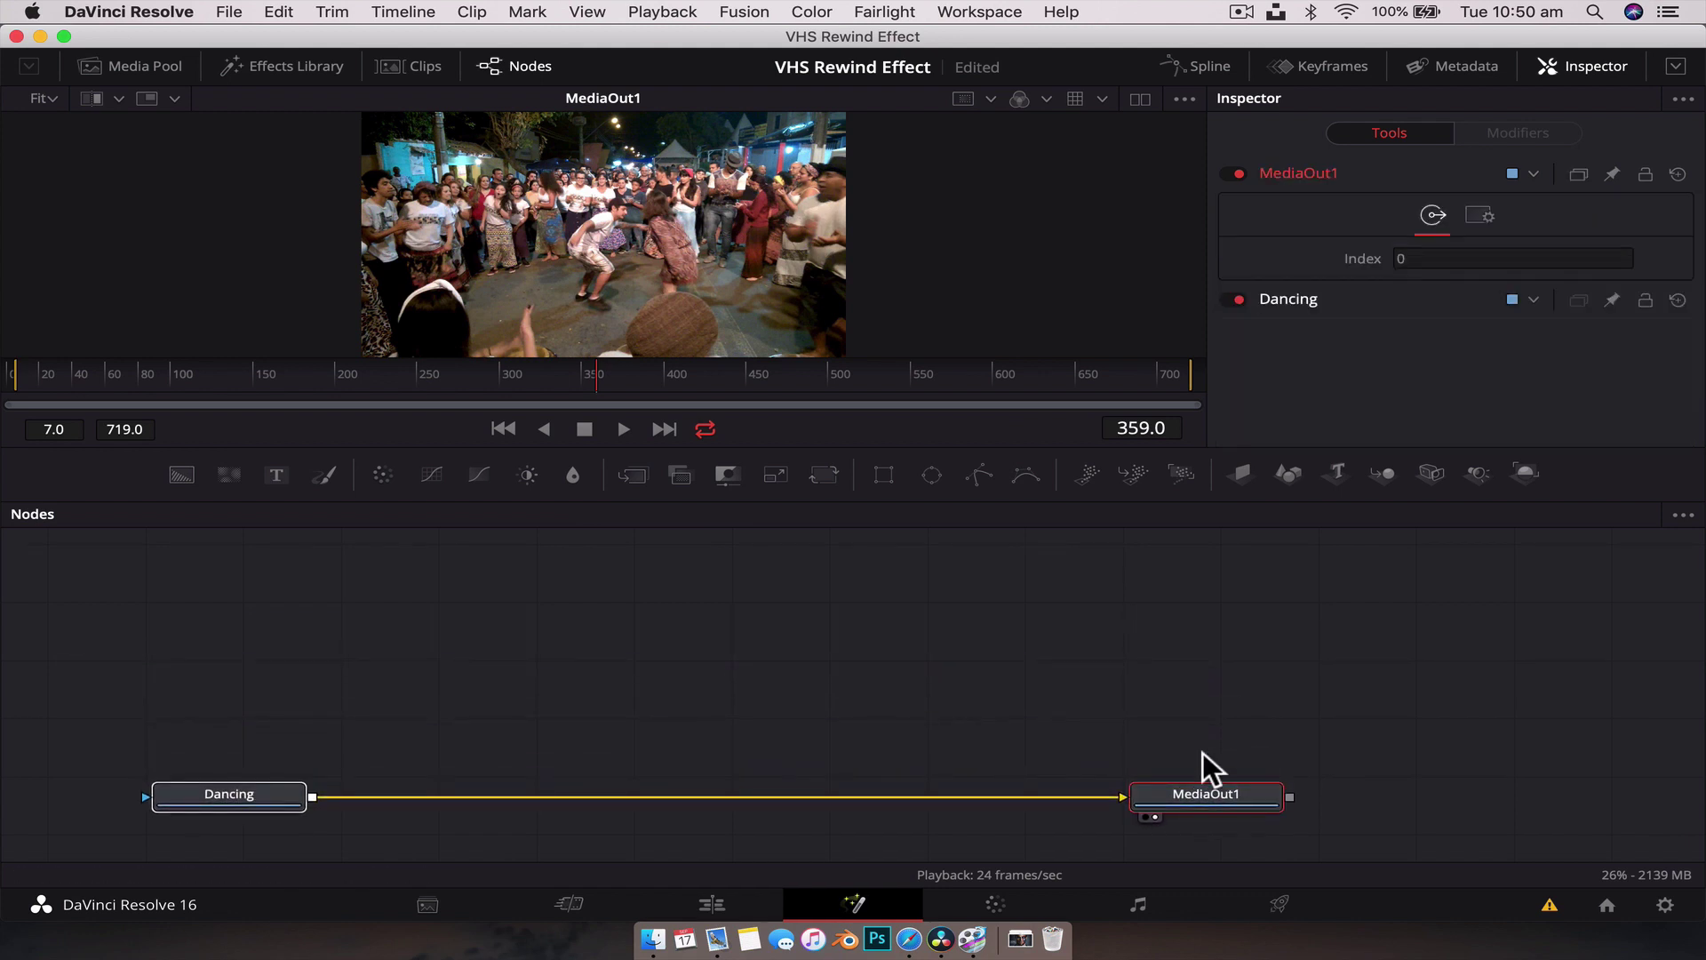
pyautogui.click(1203, 695)
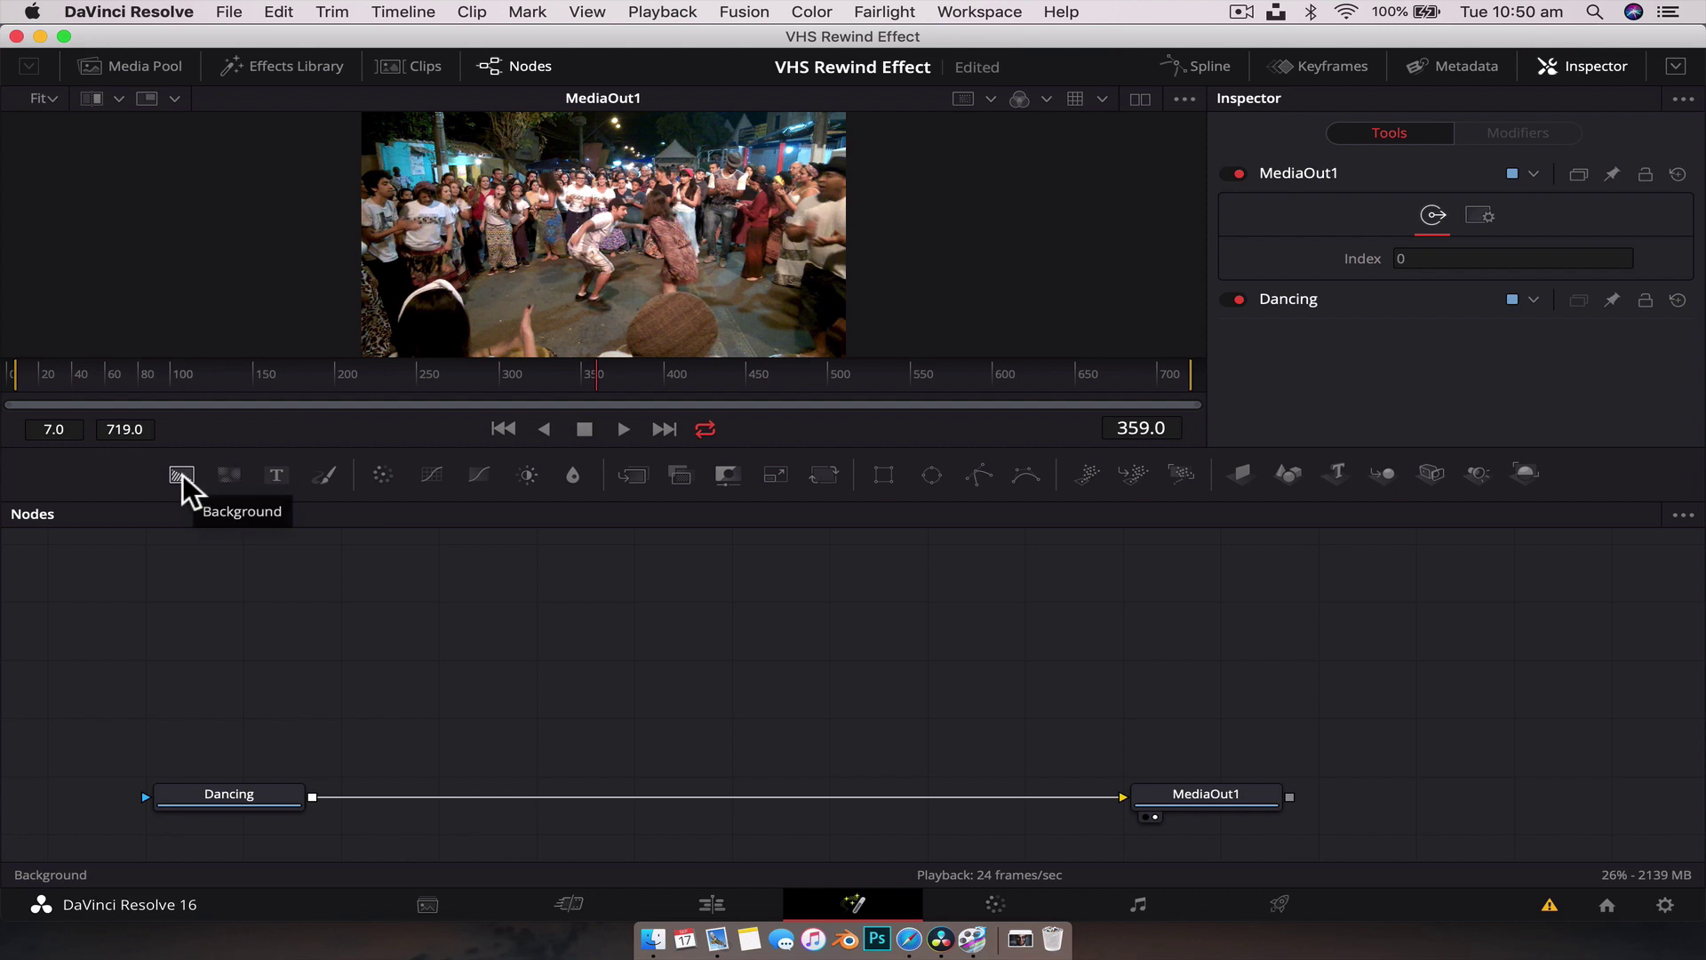
# Add a white Background node with a Polygon mask and show it in the viewer.
pyautogui.moveTo(182, 478); pyautogui.dragTo(362, 626)
pyautogui.moveTo(1443, 438); pyautogui.dragTo(1337, 382)
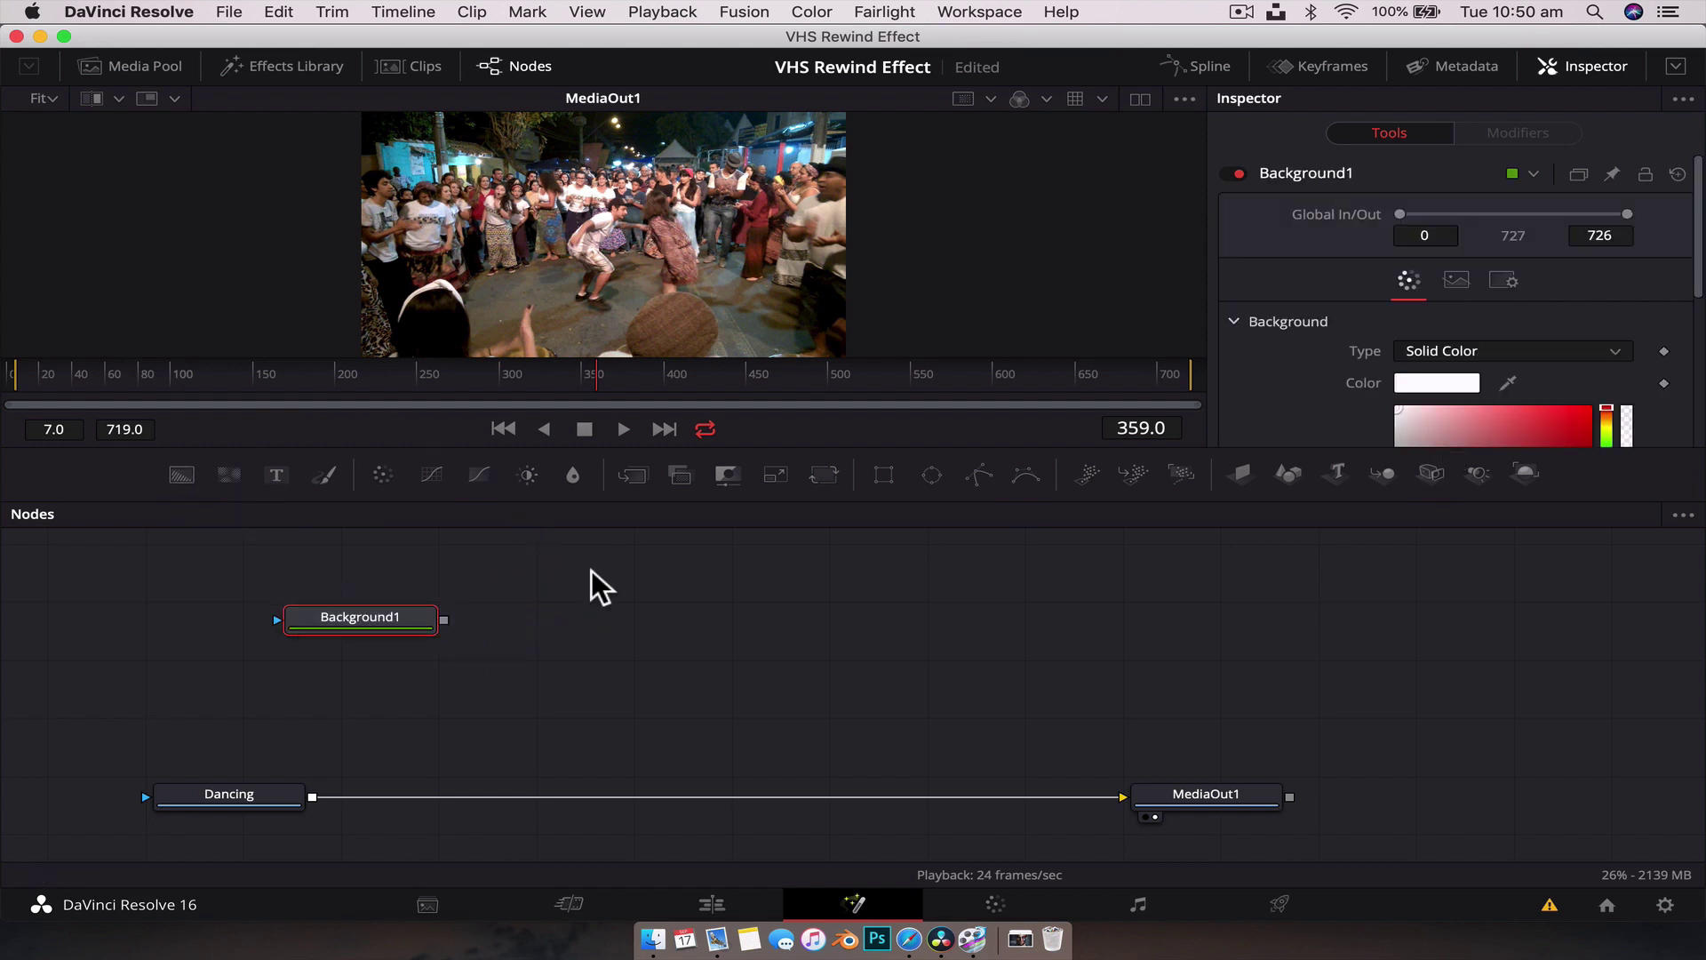
pyautogui.click(978, 484)
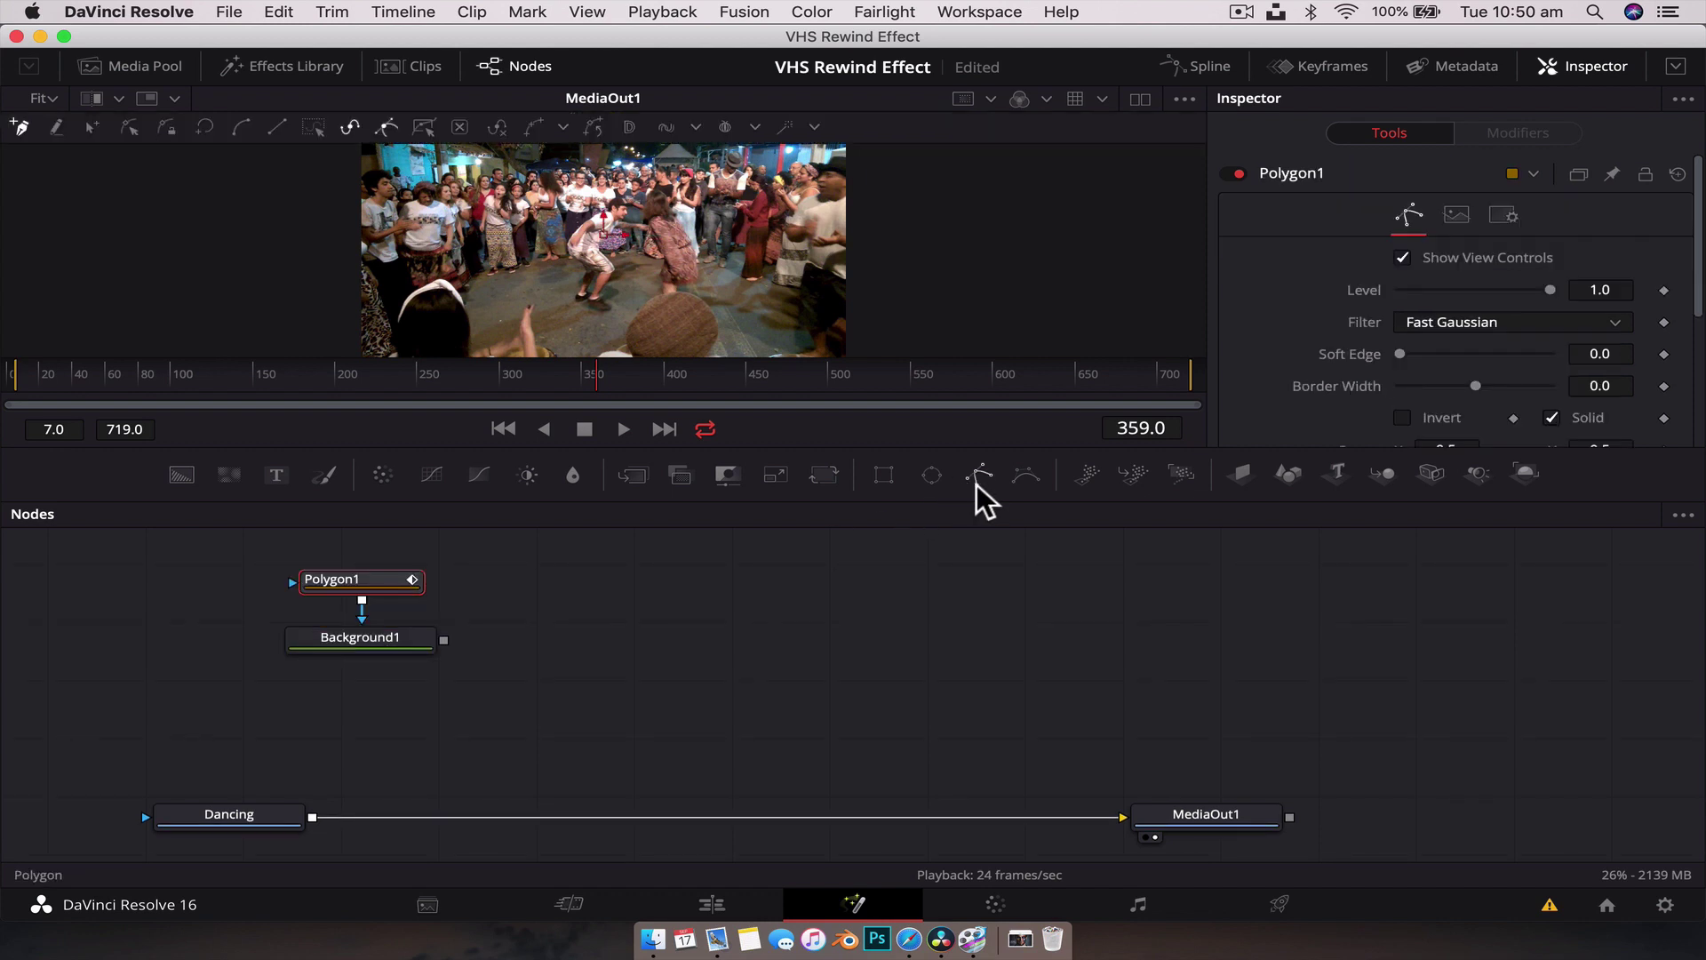
pyautogui.click(382, 644)
pyautogui.press('1')
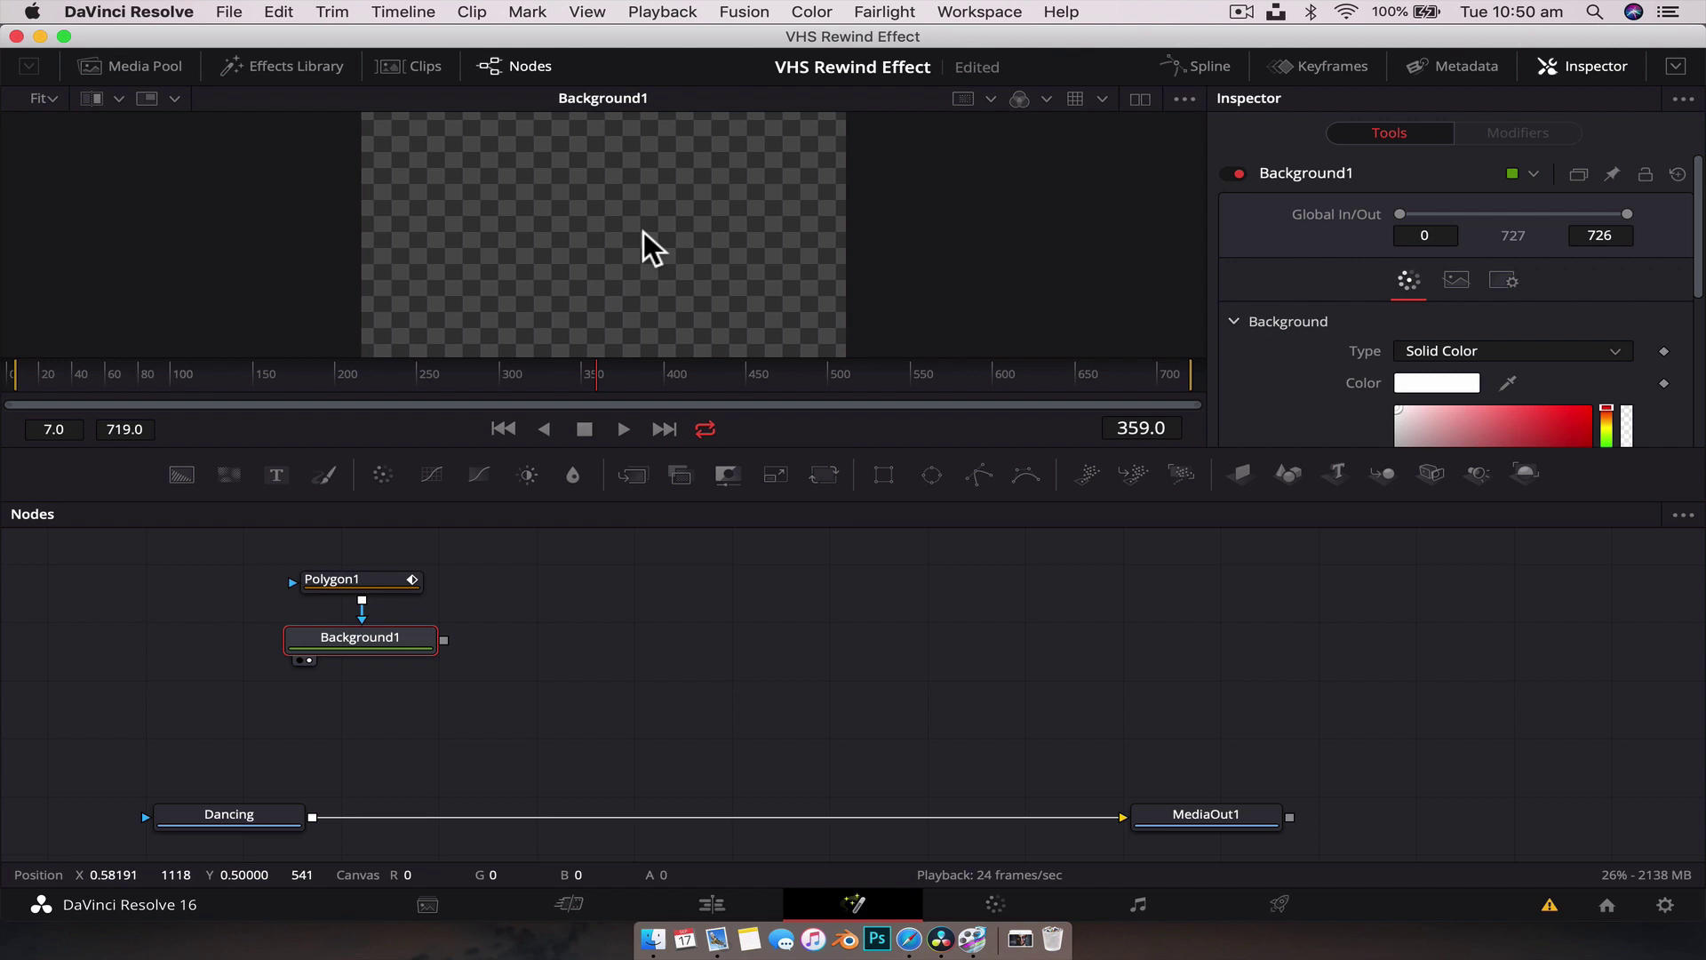
pyautogui.scroll(3, 647, 249)
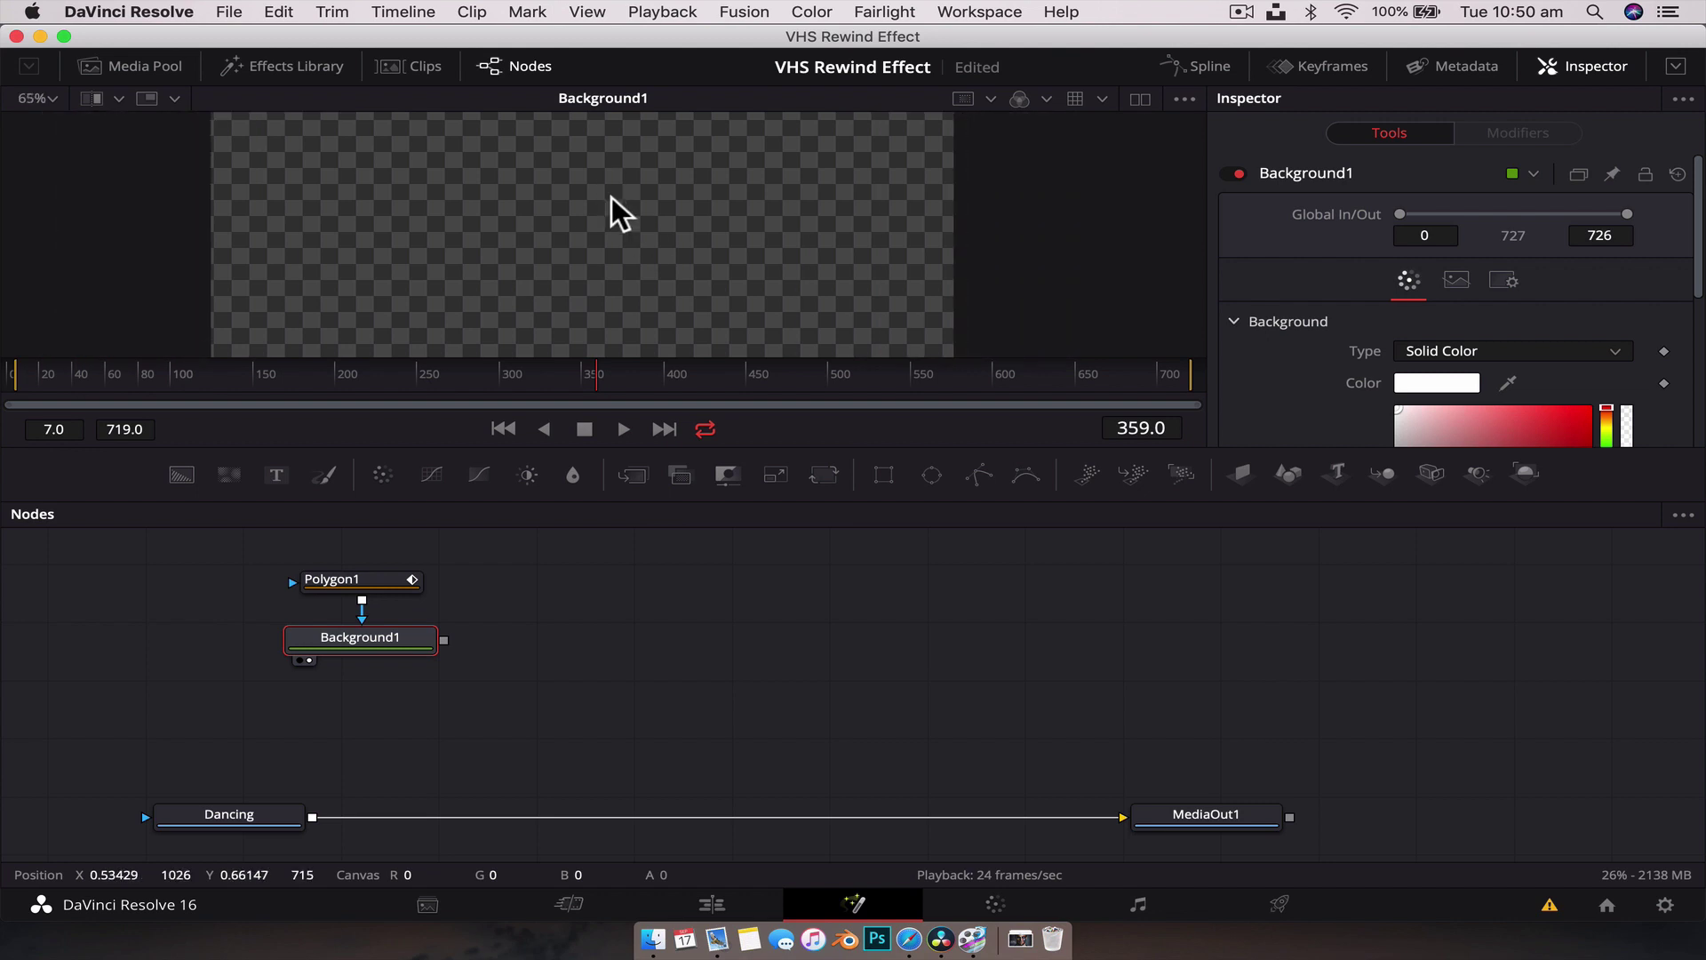
# Draw a closed left-pointing triangle with the Polygon mask.
pyautogui.click(361, 580)
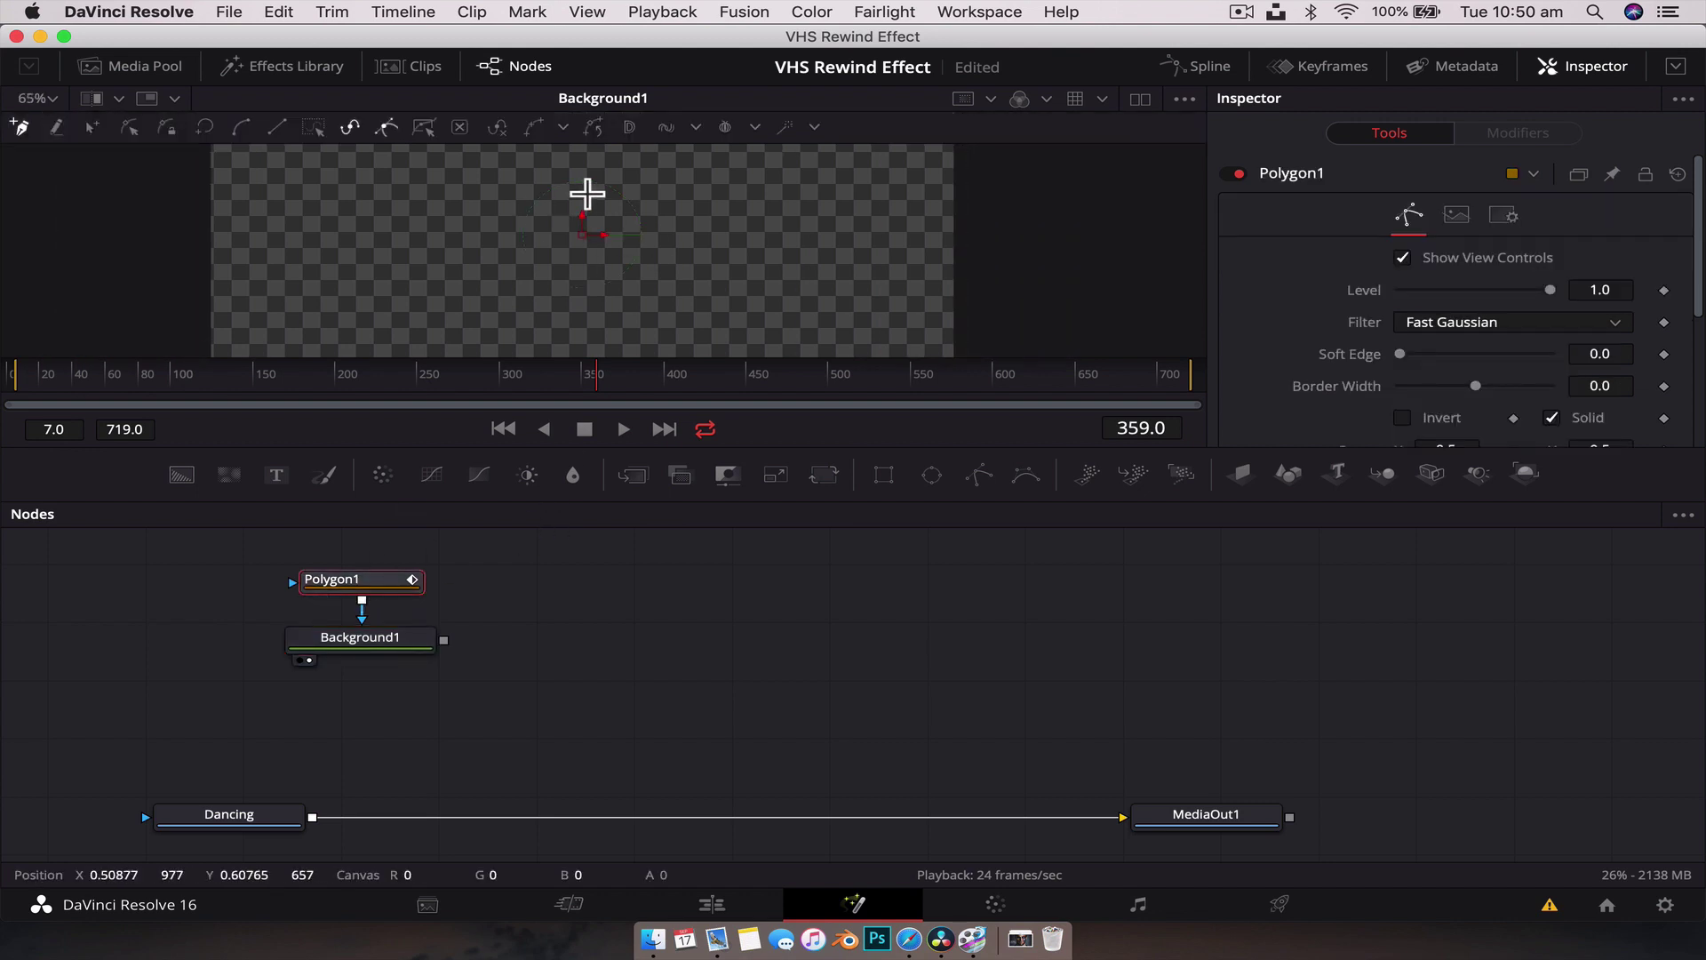
pyautogui.click(584, 237)
pyautogui.click(592, 253)
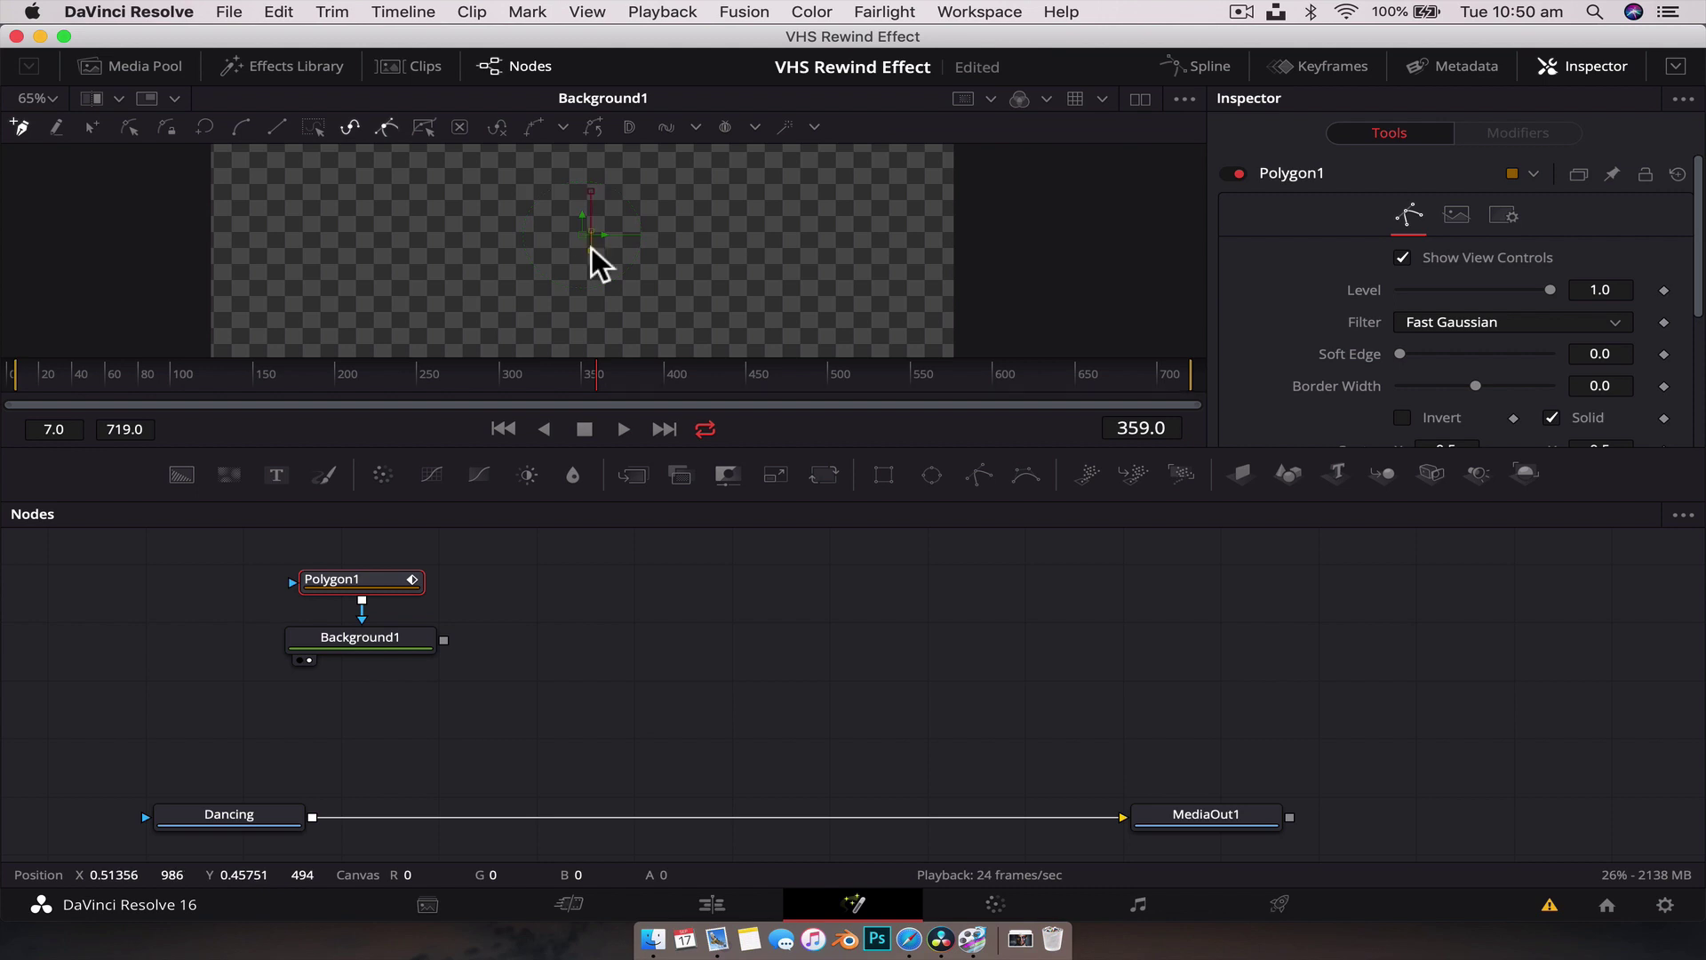
pyautogui.click(538, 222)
pyautogui.click(592, 194)
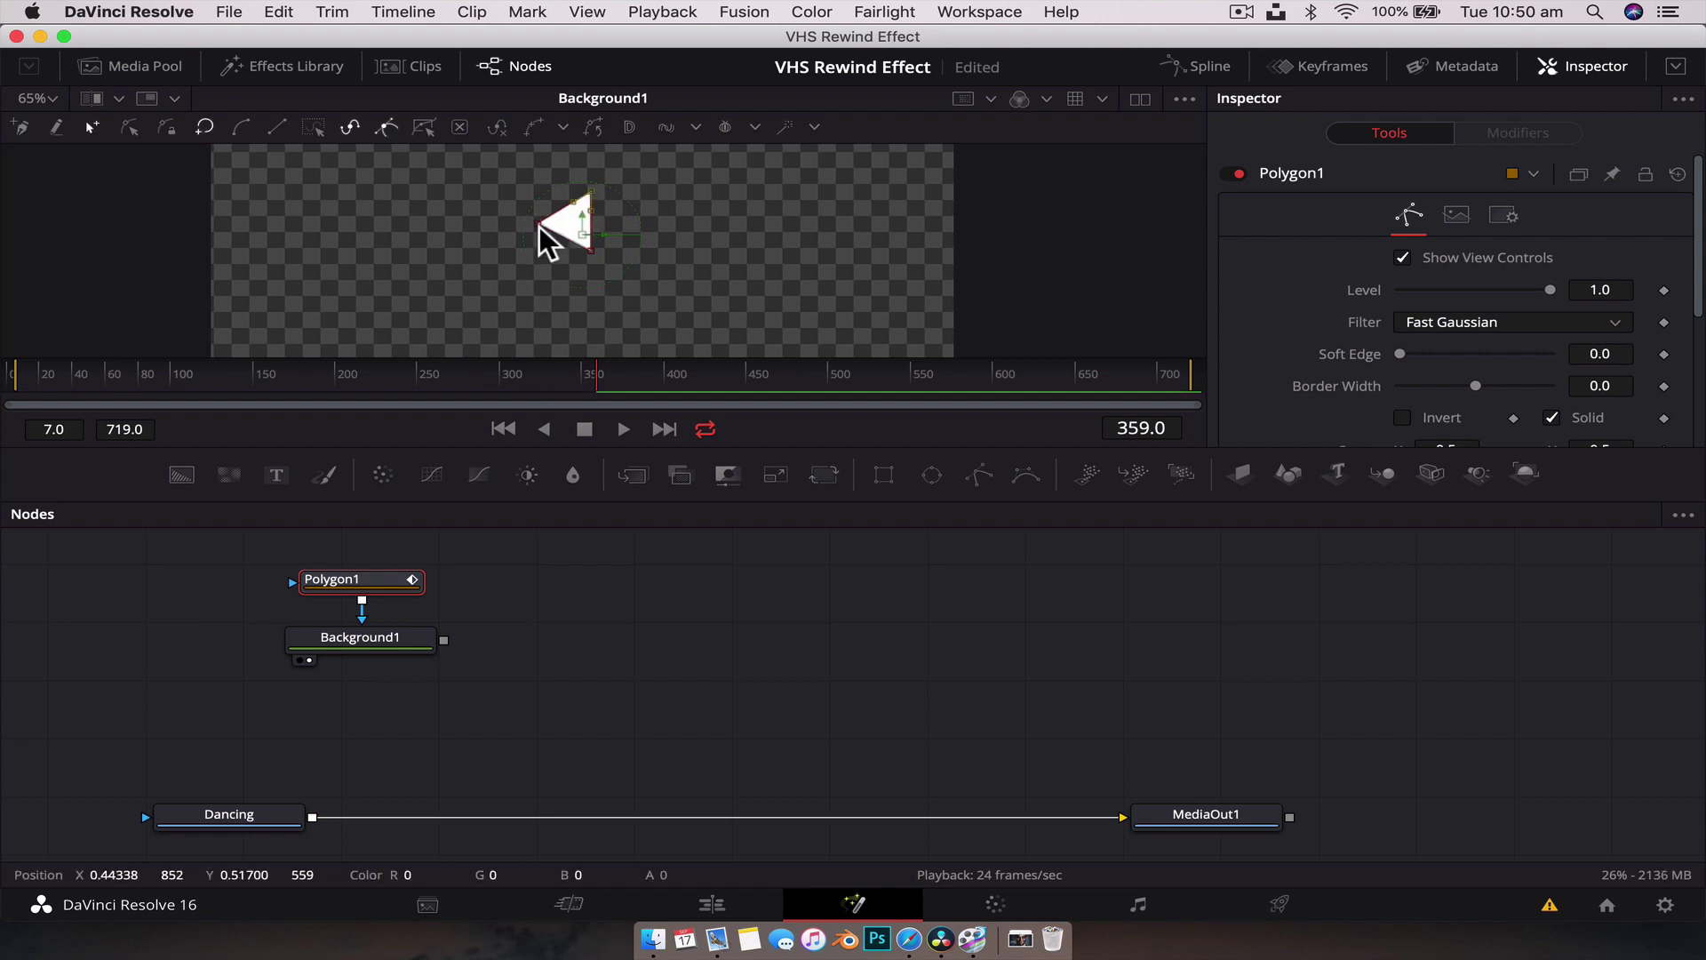
pyautogui.moveTo(539, 224); pyautogui.dragTo(538, 225)
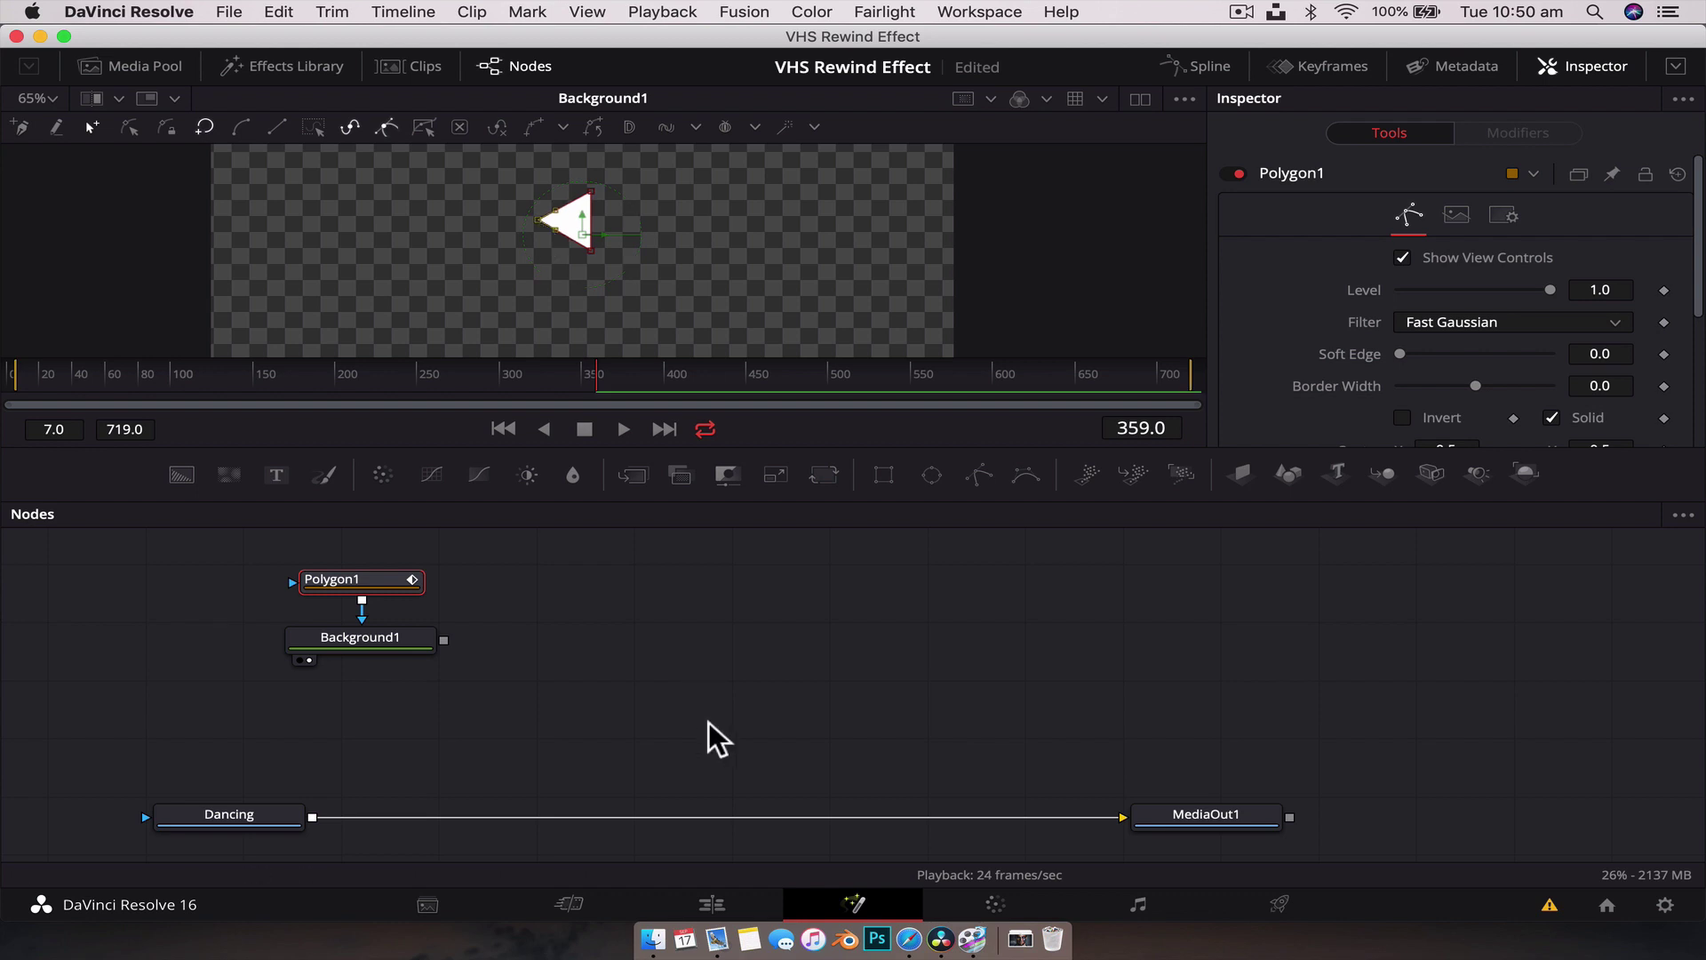
# Add a Transform node after the Background node.
pyautogui.click(382, 640)
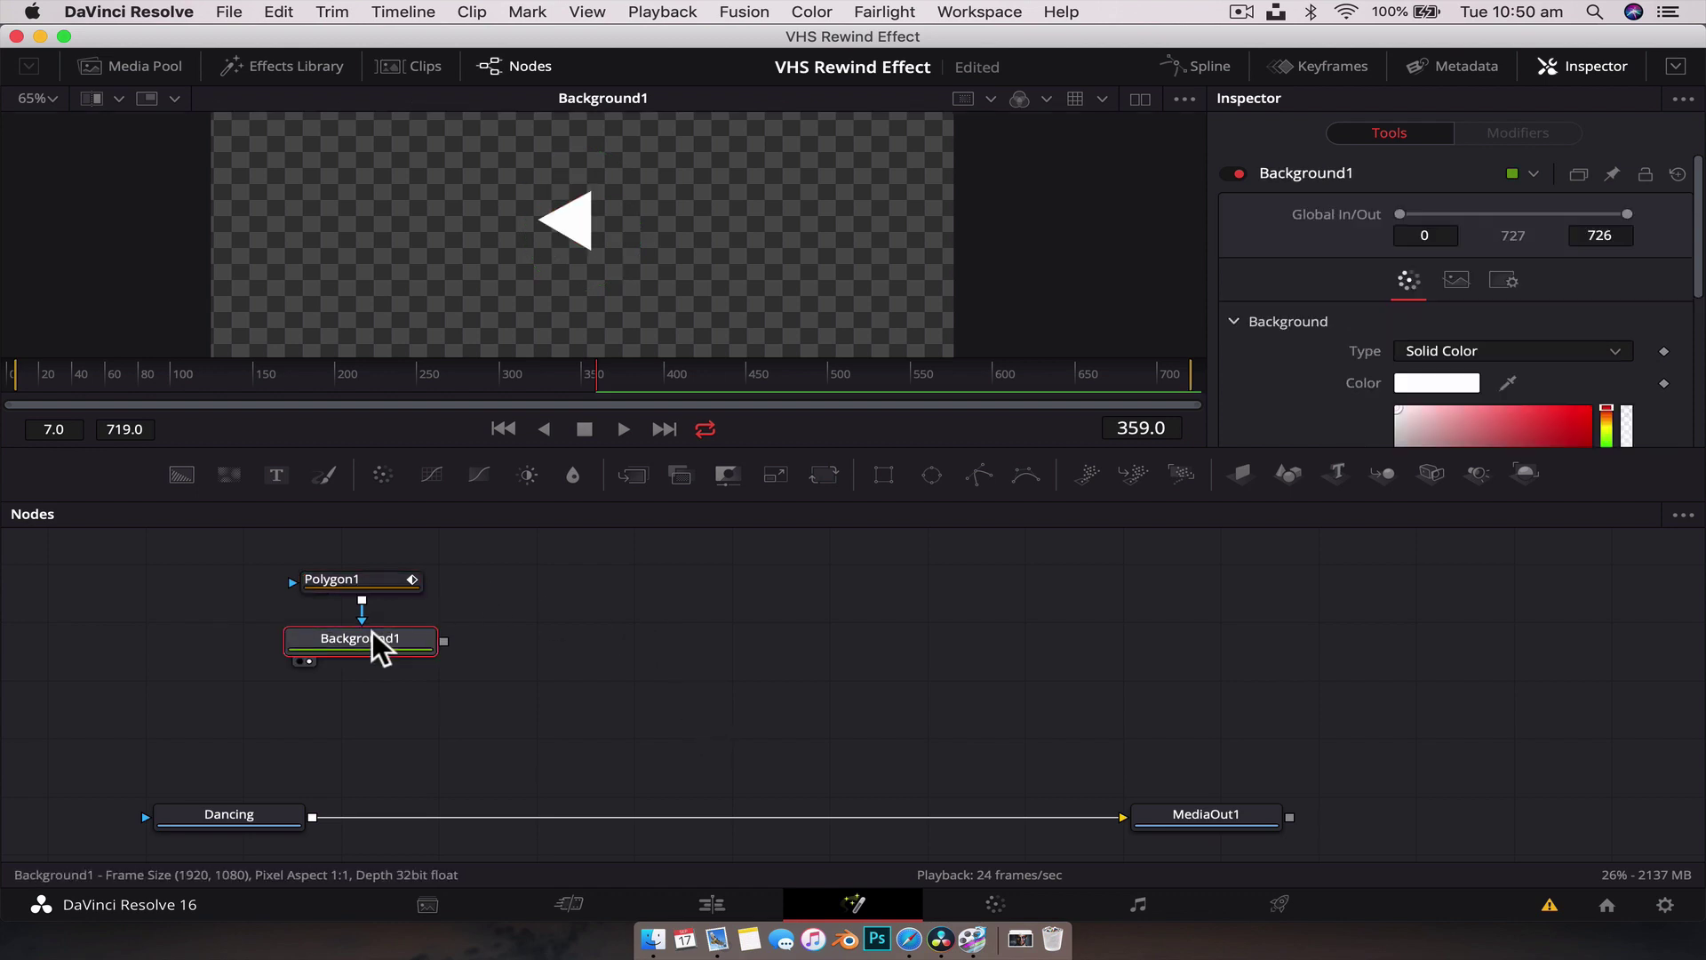
pyautogui.hotkey('shift', 'space')
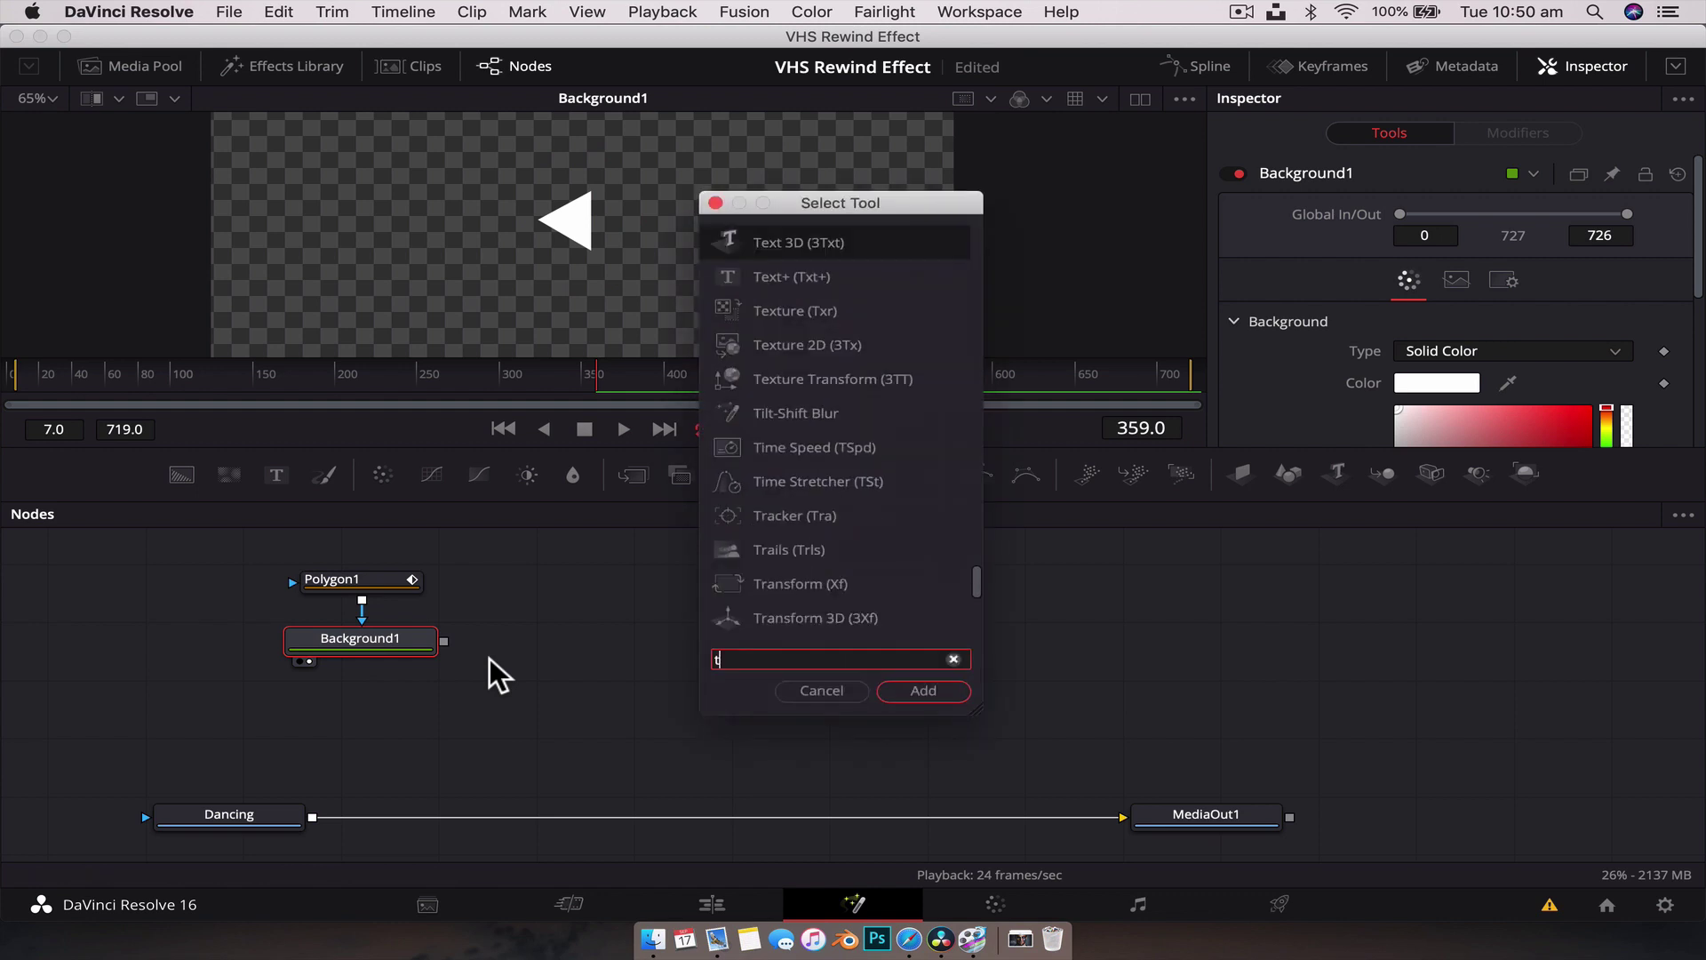
pyautogui.write('tran')
pyautogui.press('Return')
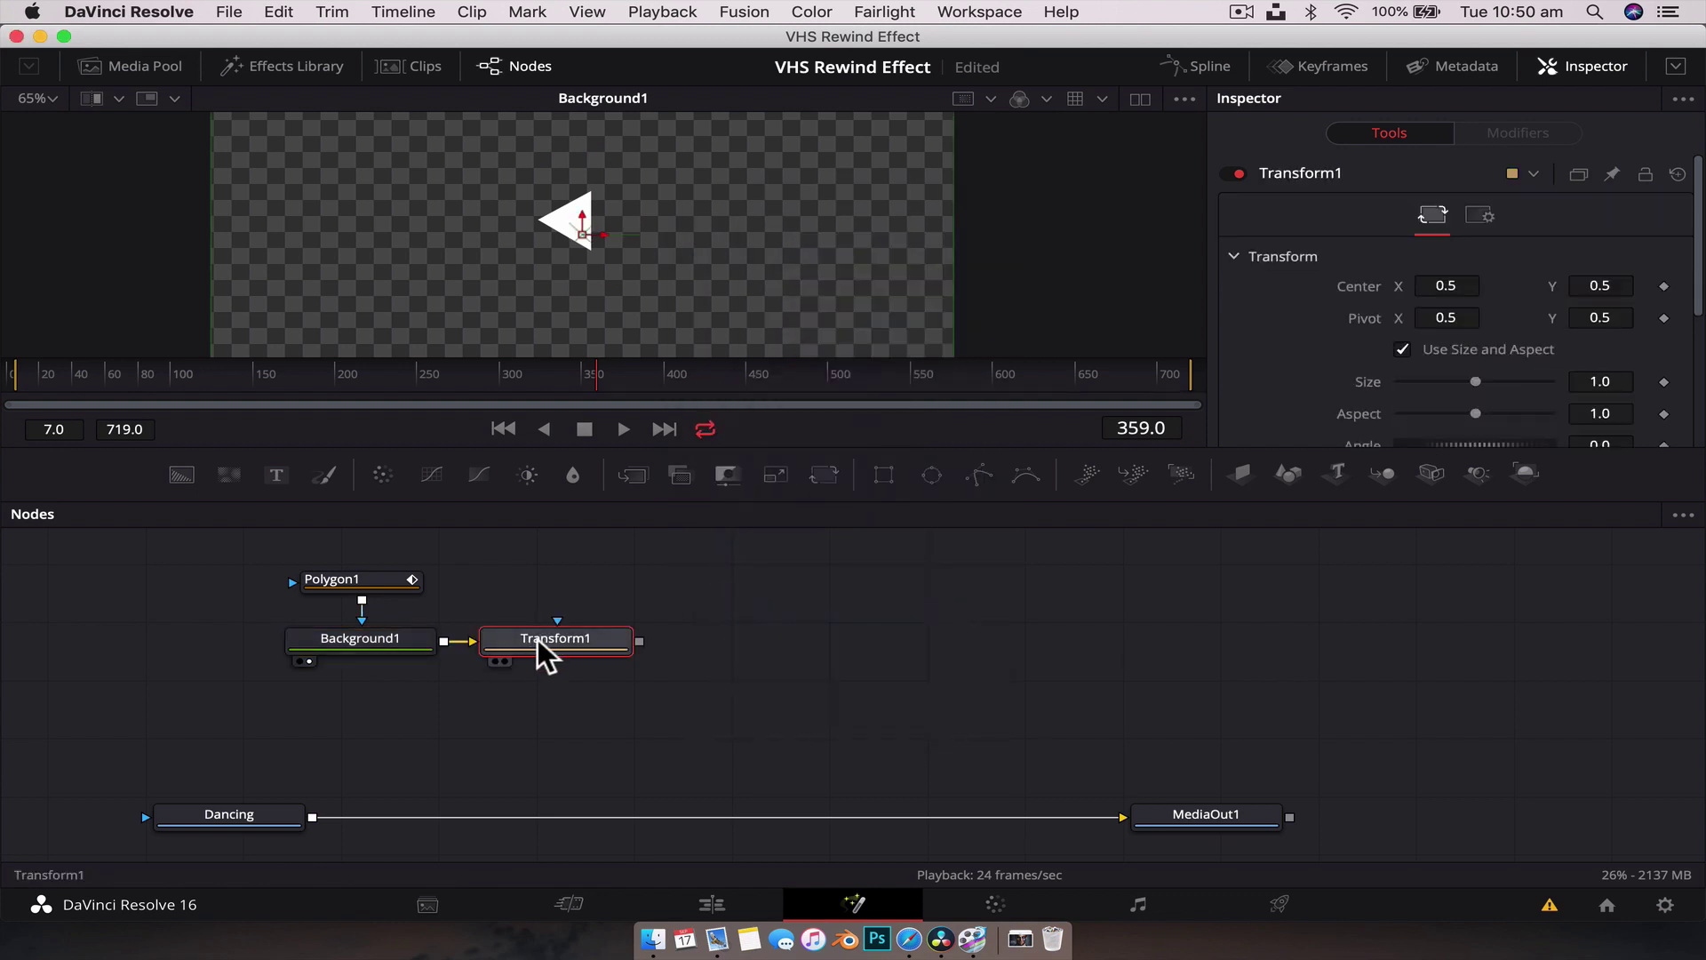
pyautogui.moveTo(539, 641); pyautogui.dragTo(346, 699)
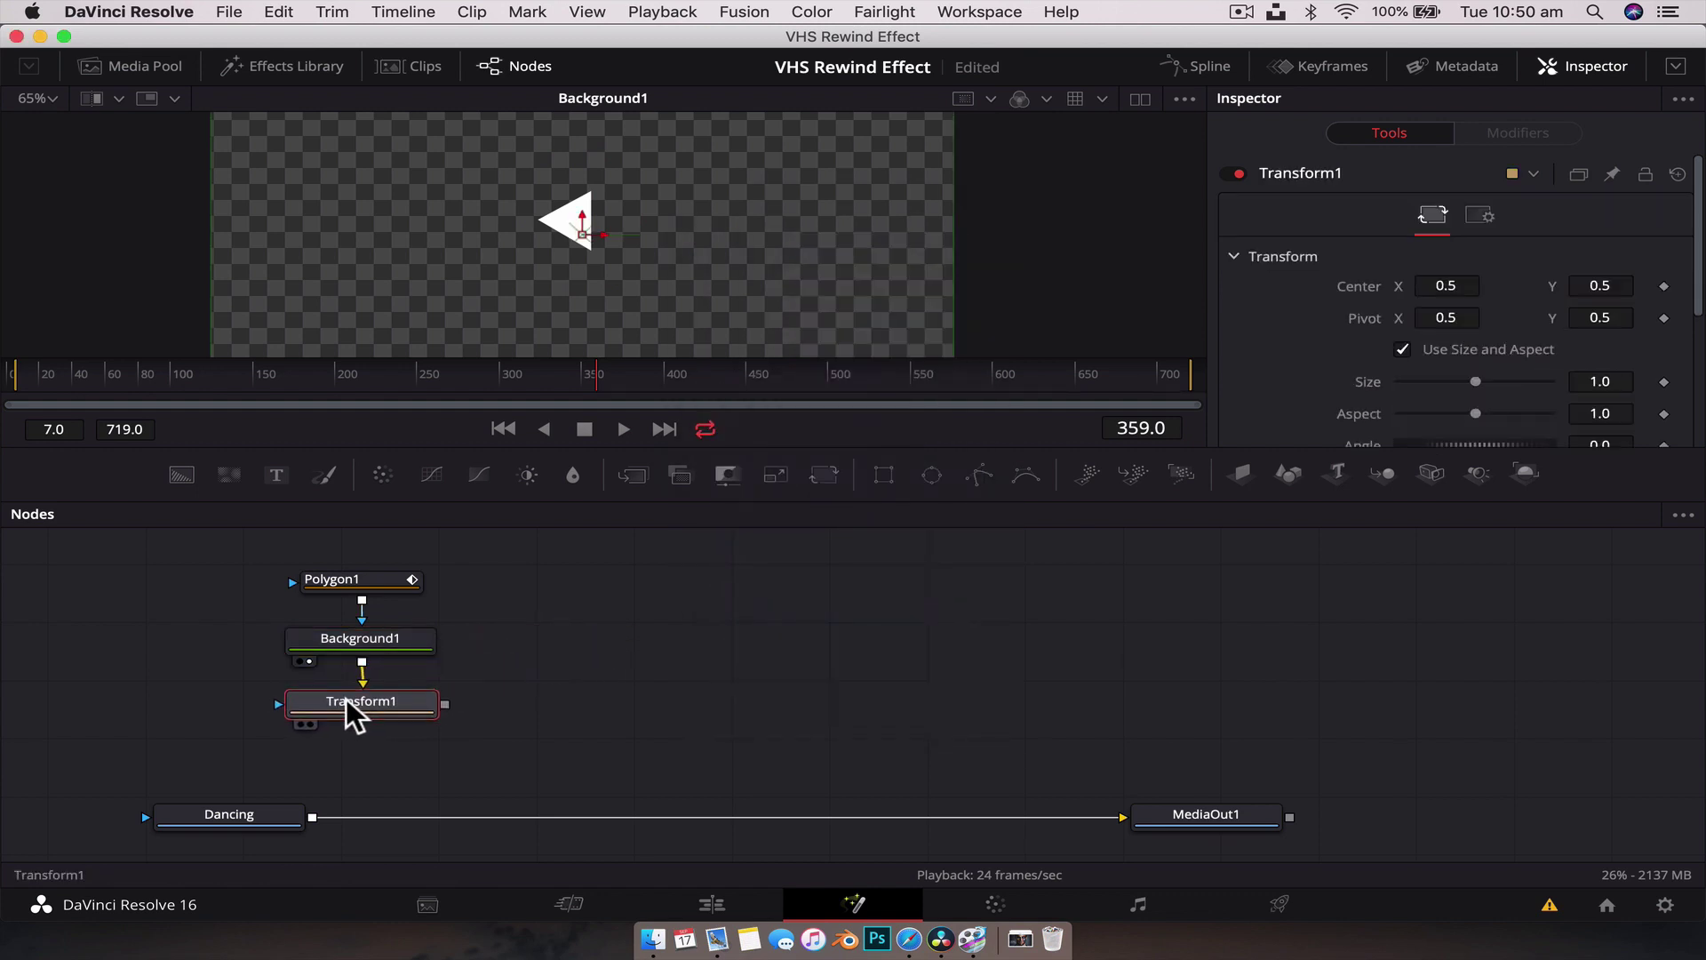
# Duplicate the Polygon, Background and Transform chain to the right.
pyautogui.moveTo(467, 551); pyautogui.dragTo(330, 724)
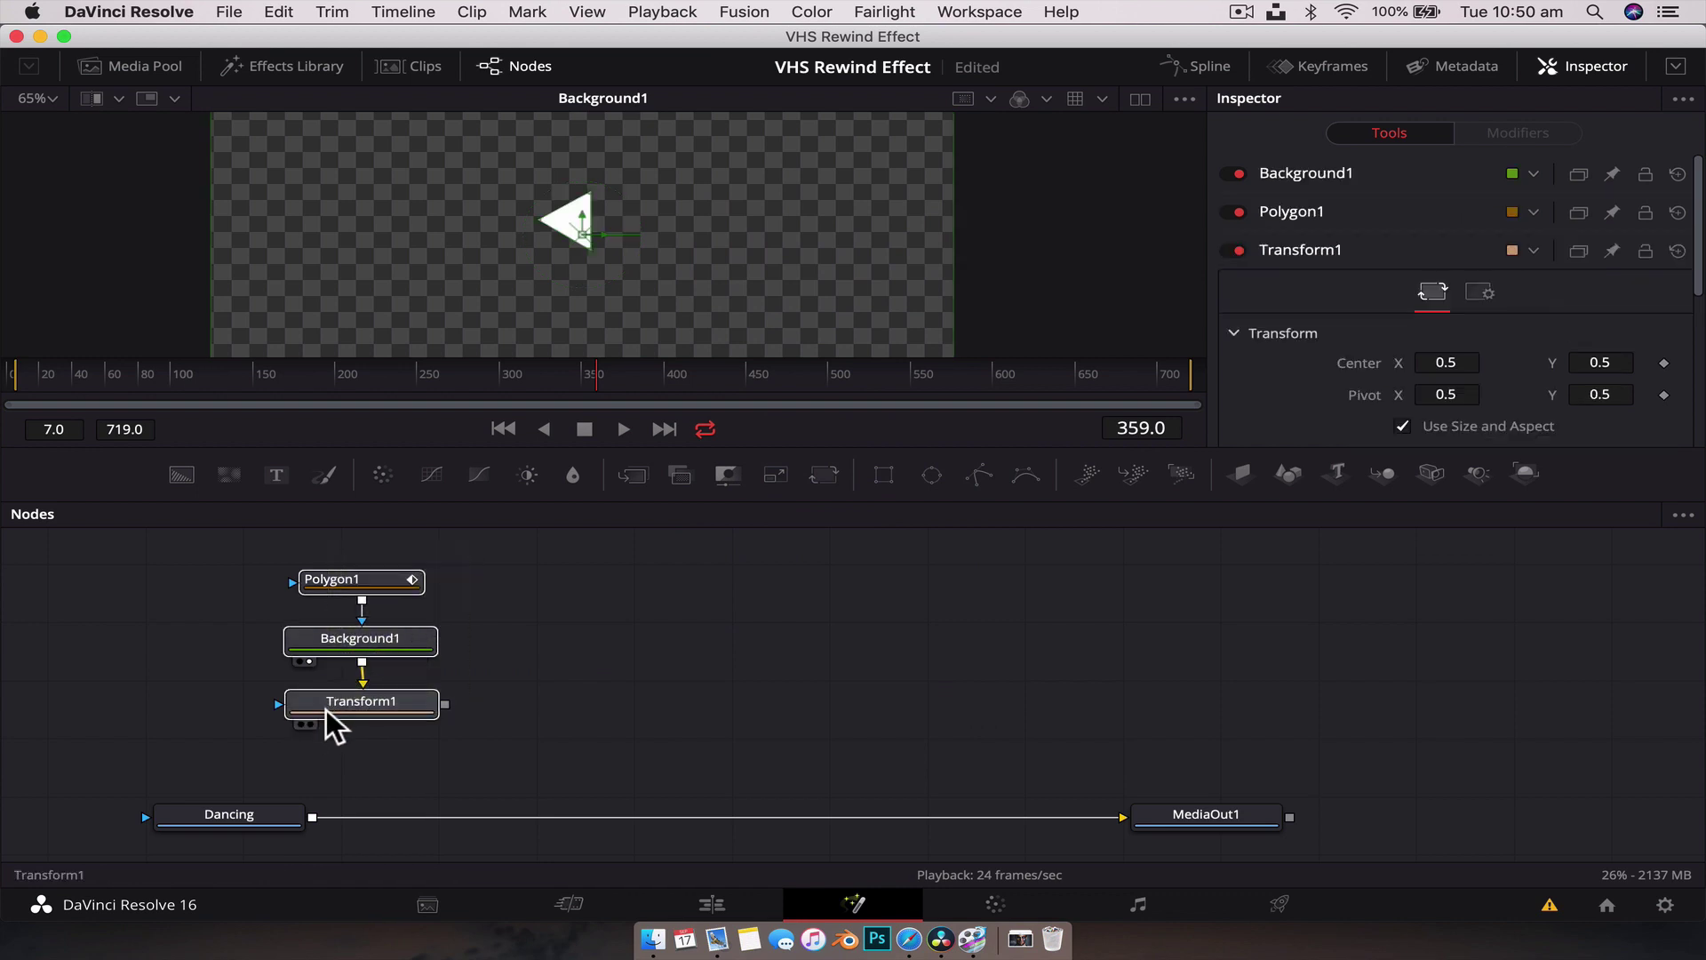
pyautogui.click(488, 607)
pyautogui.hotkey('ctrl', 'v')
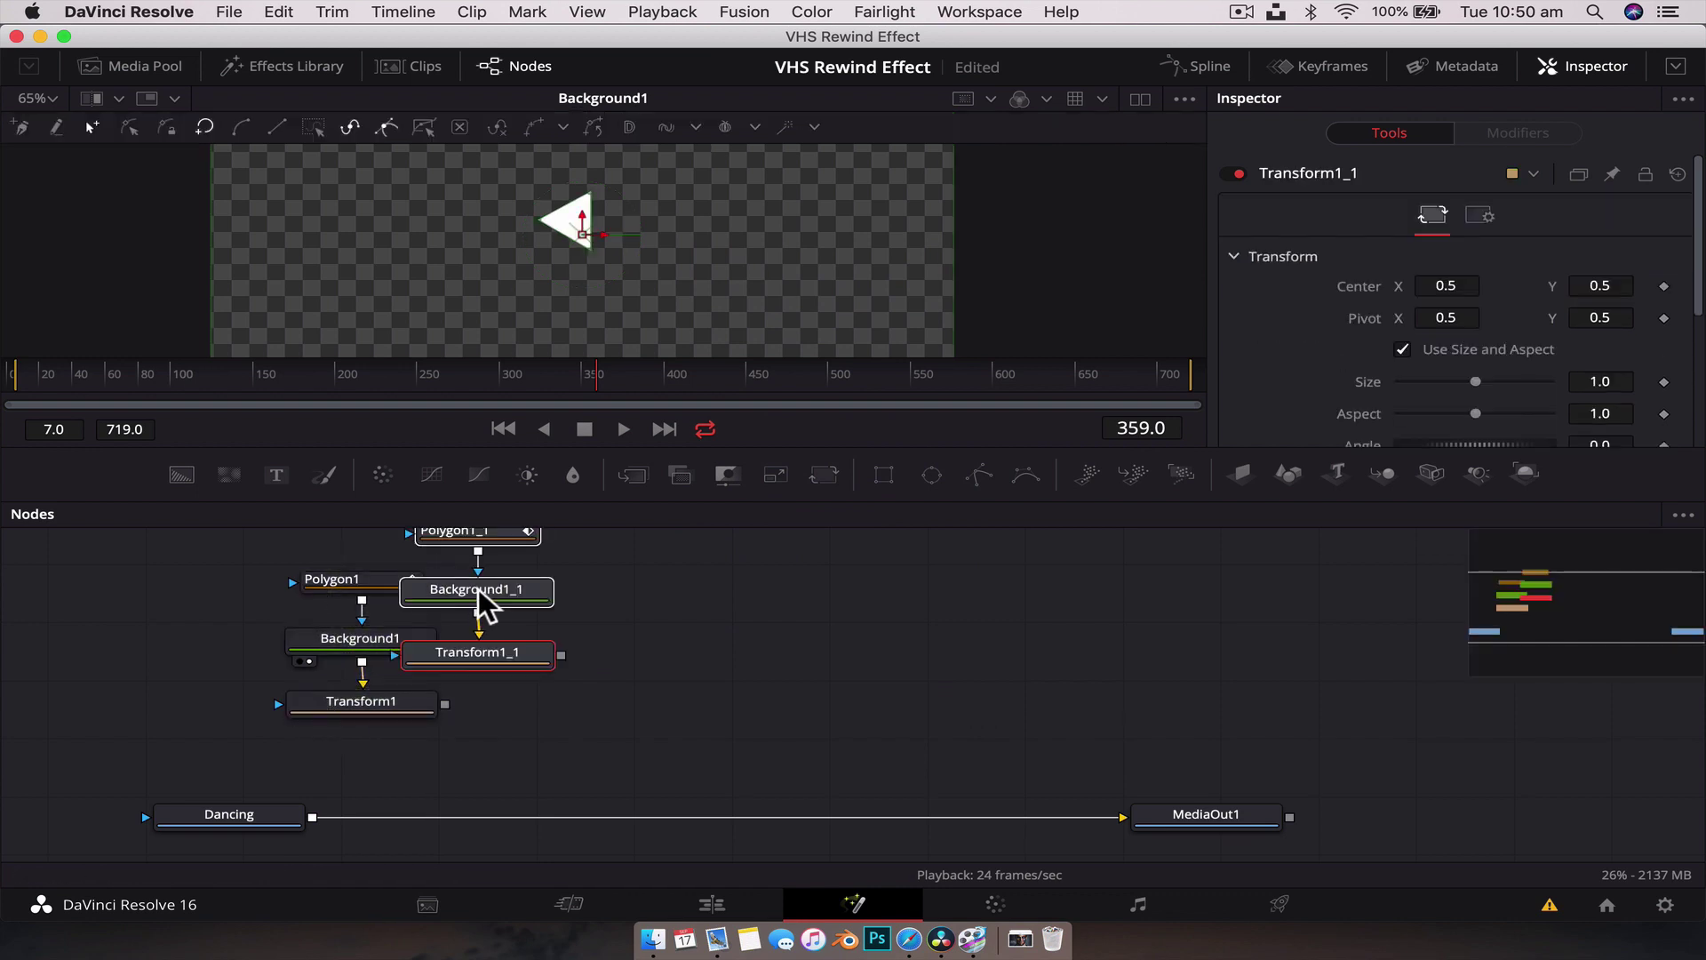
pyautogui.moveTo(522, 655); pyautogui.dragTo(627, 701)
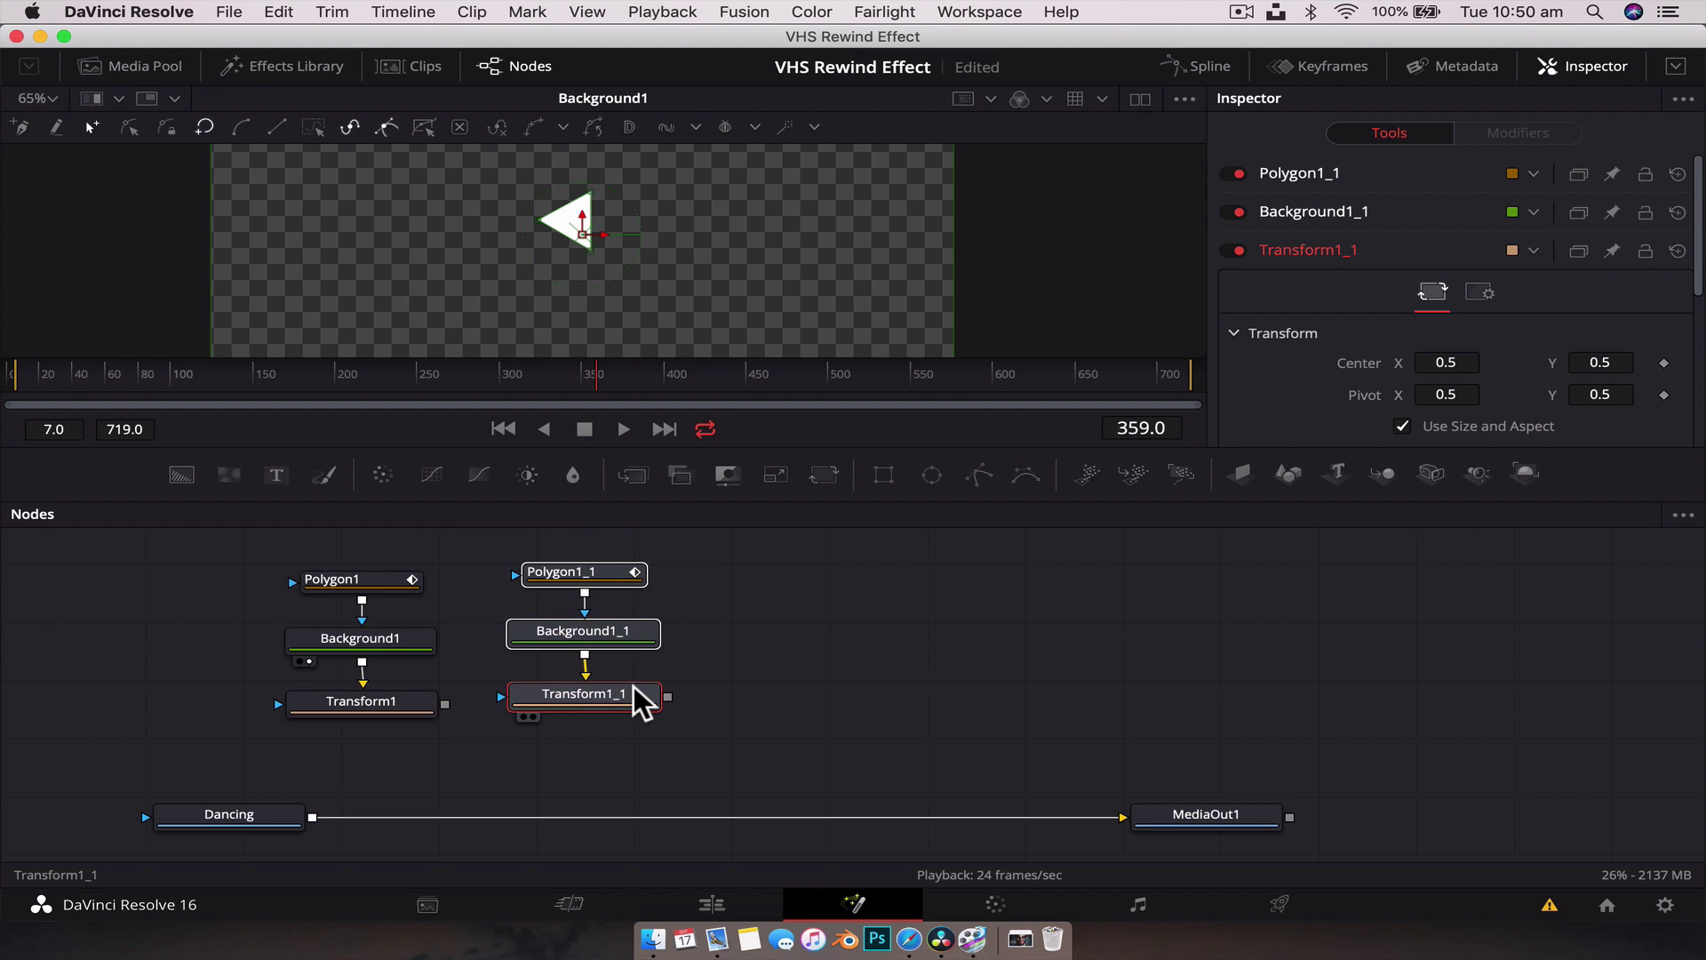
pyautogui.click(667, 708)
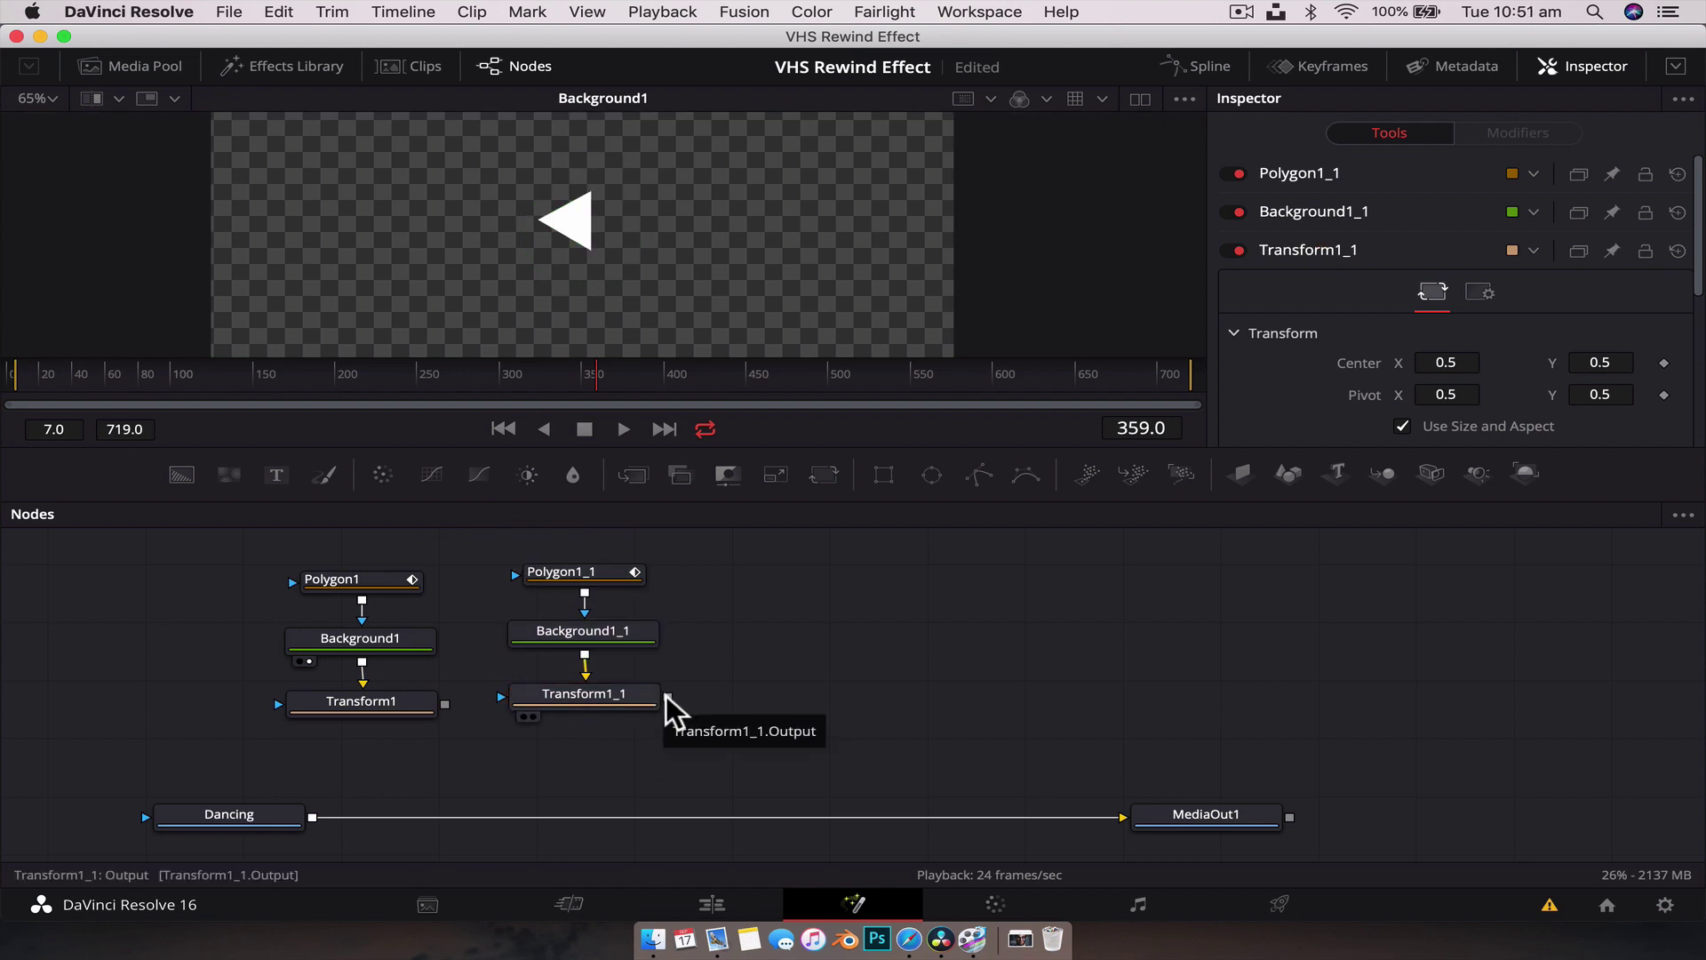
# Merge both triangles in Merge1 and shift Transform1_1's Center X to 0.59.
pyautogui.moveTo(667, 696); pyautogui.dragTo(444, 707)
pyautogui.moveTo(572, 716); pyautogui.dragTo(492, 782)
pyautogui.moveTo(753, 711); pyautogui.dragTo(559, 722)
pyautogui.click(523, 763)
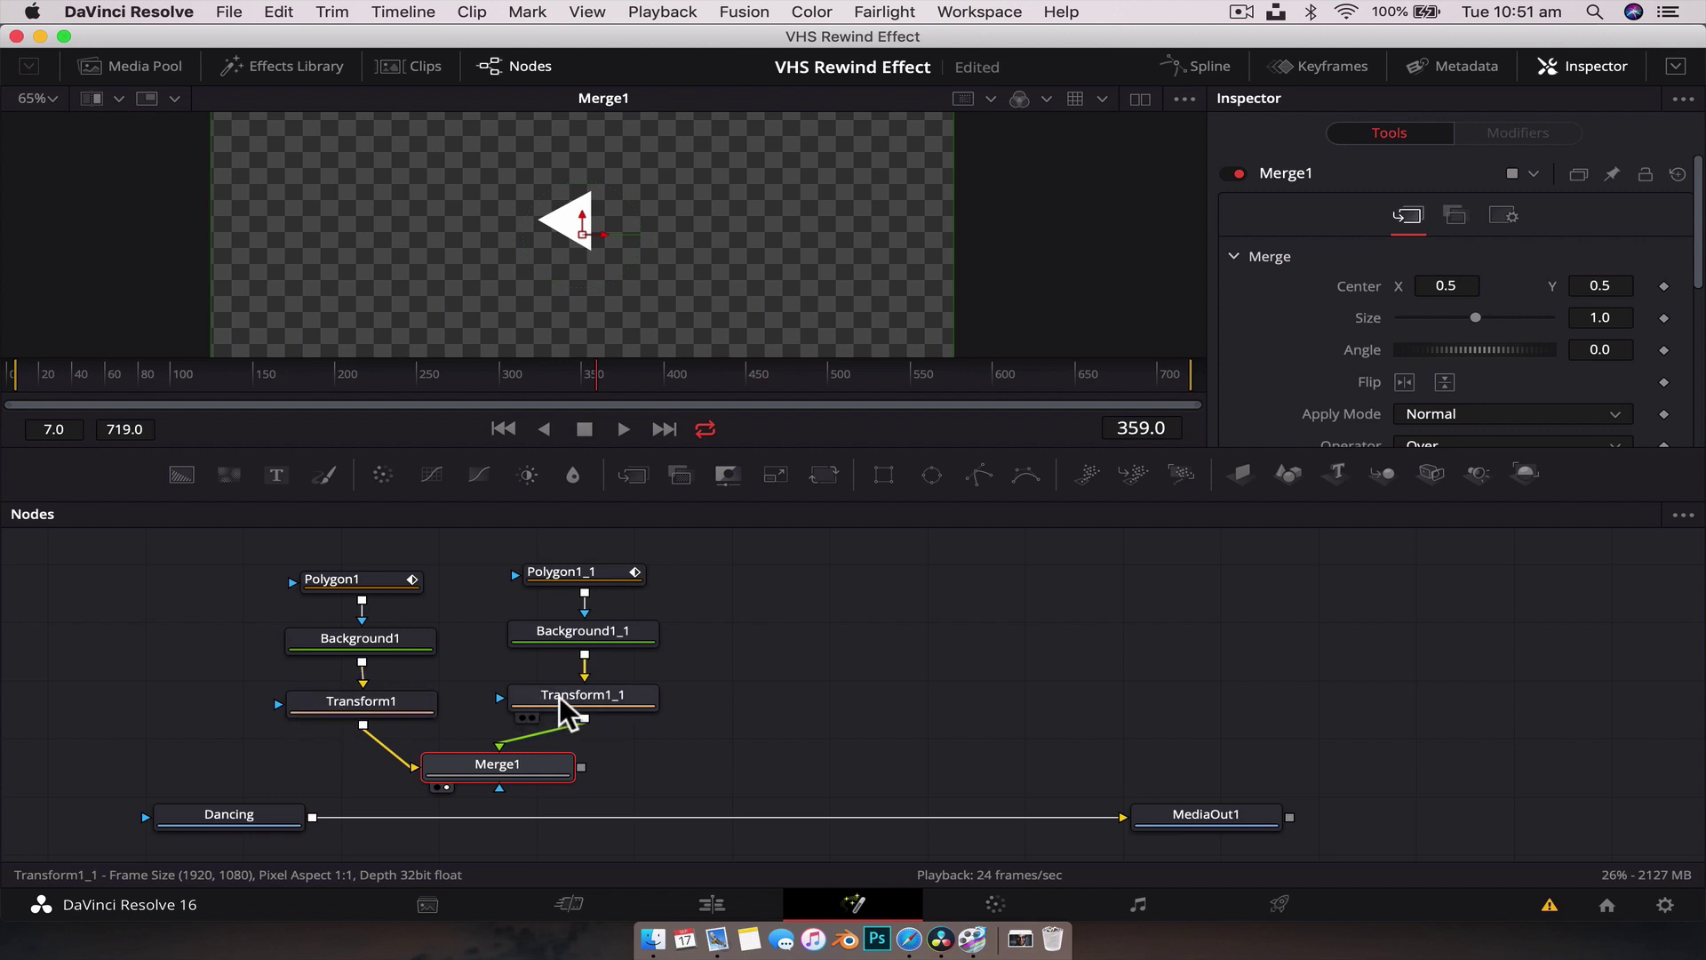
pyautogui.click(565, 699)
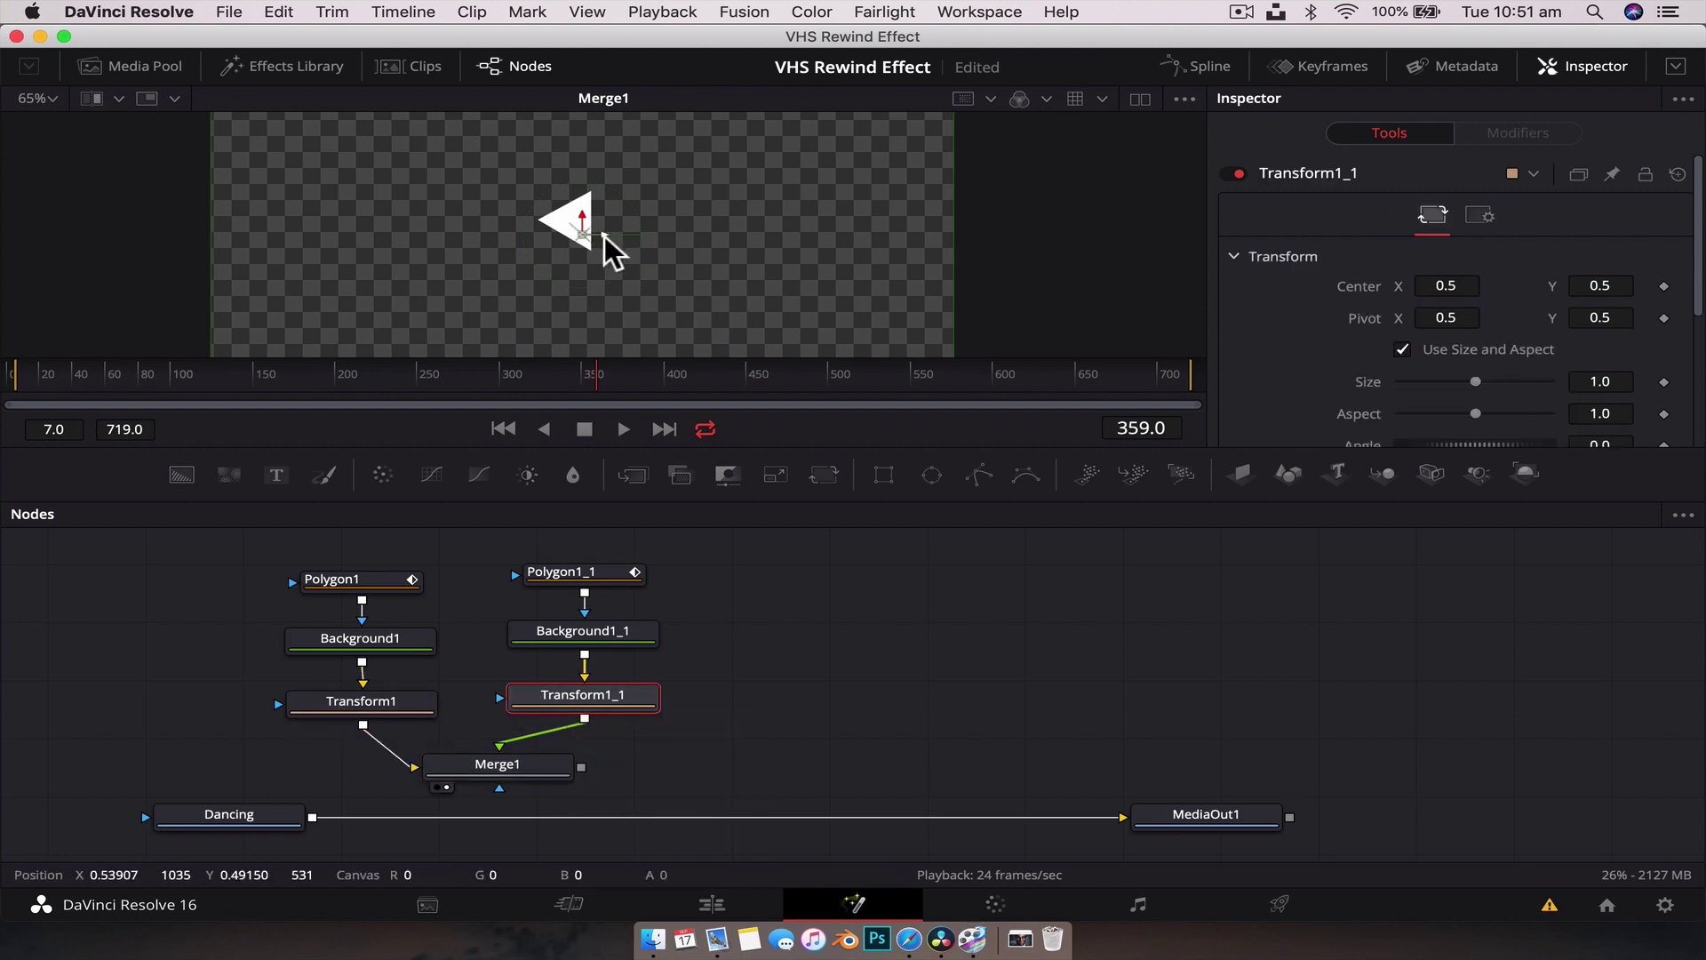
pyautogui.moveTo(601, 233); pyautogui.dragTo(669, 234)
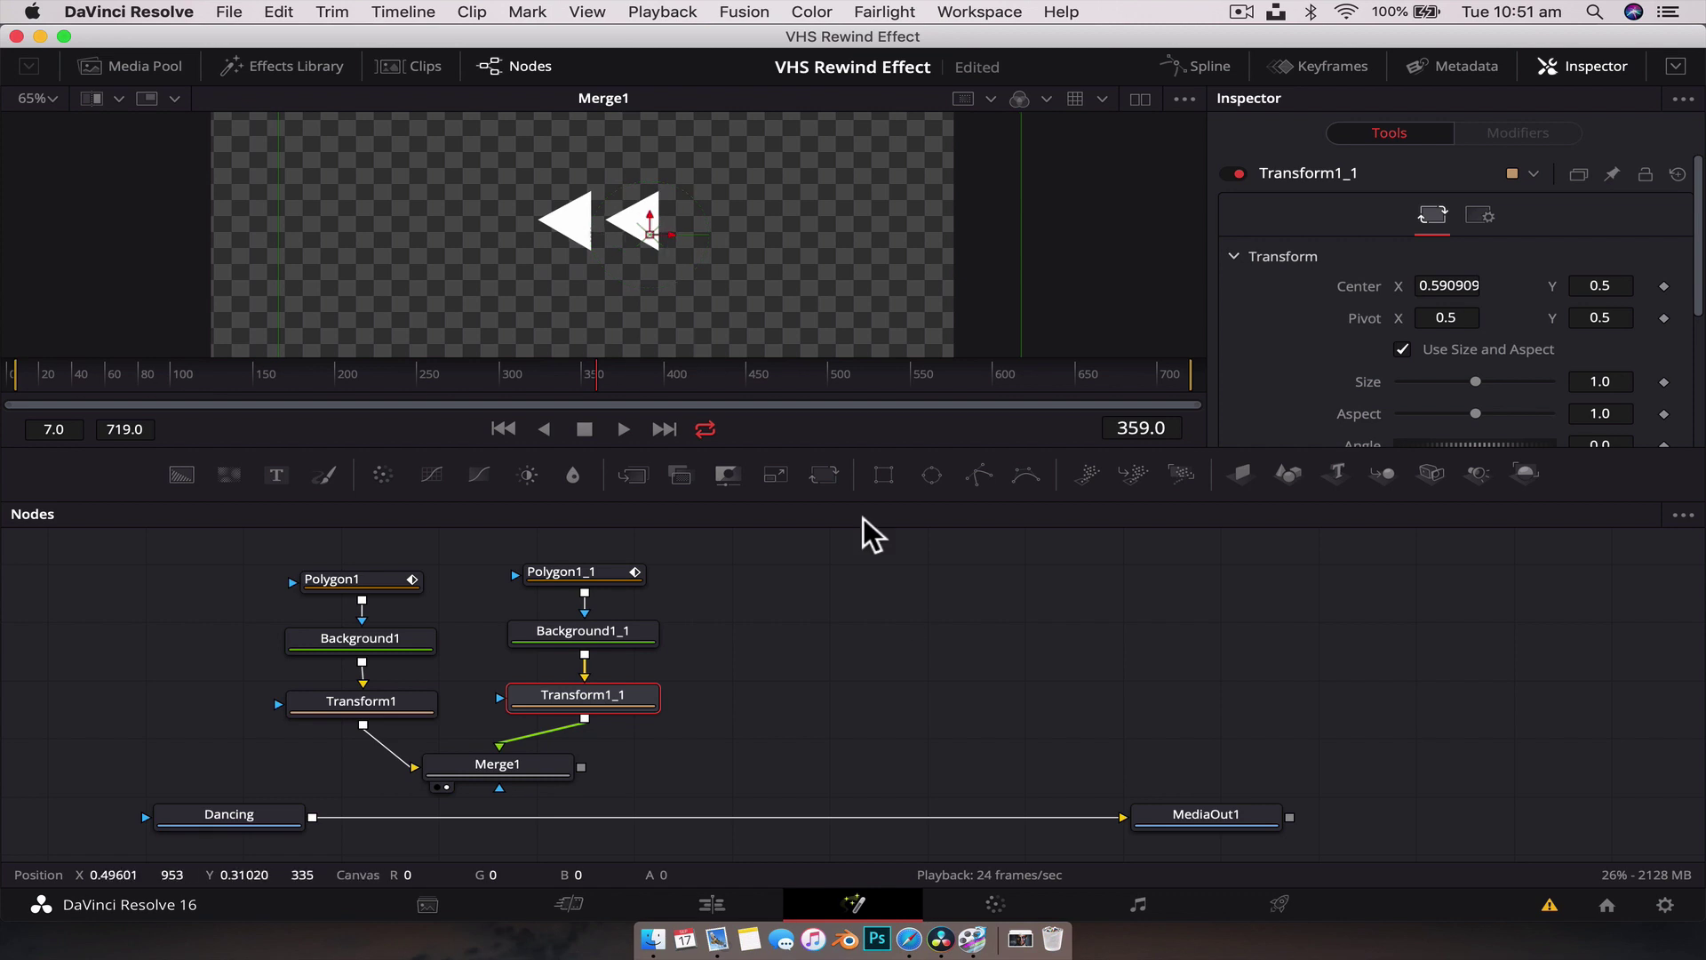
# Merge the rewind symbol over the Dancing clip and view MediaOut1.
pyautogui.click(529, 770)
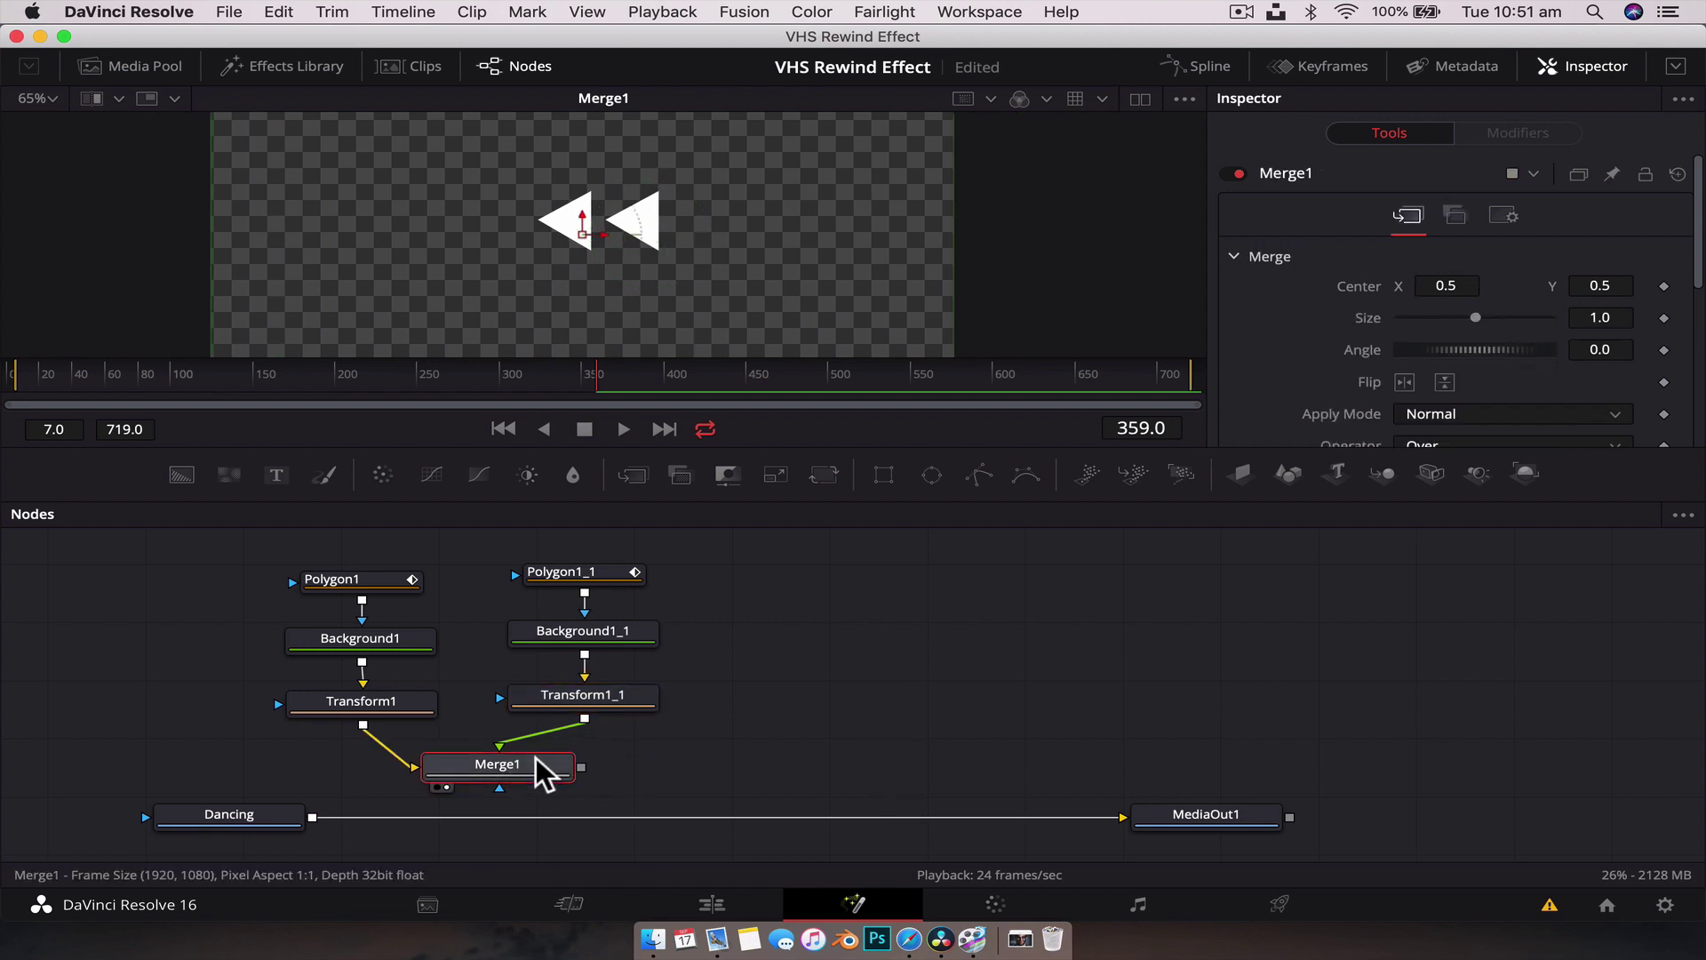
pyautogui.moveTo(582, 767); pyautogui.dragTo(311, 820)
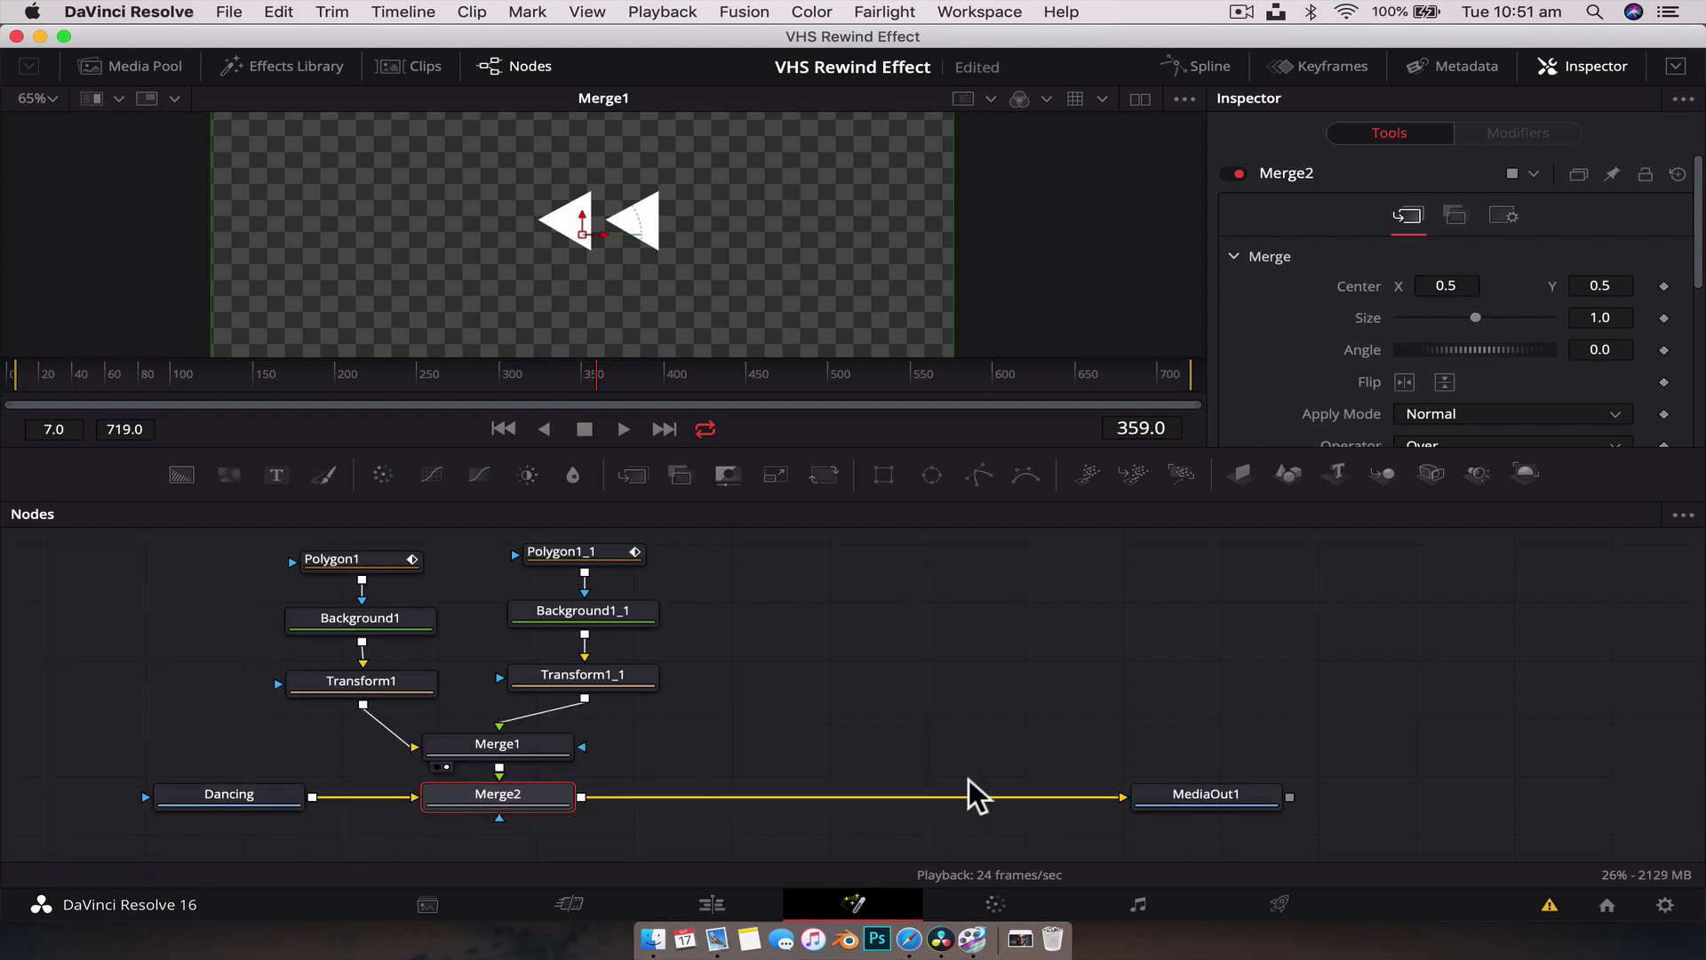
pyautogui.click(1204, 814)
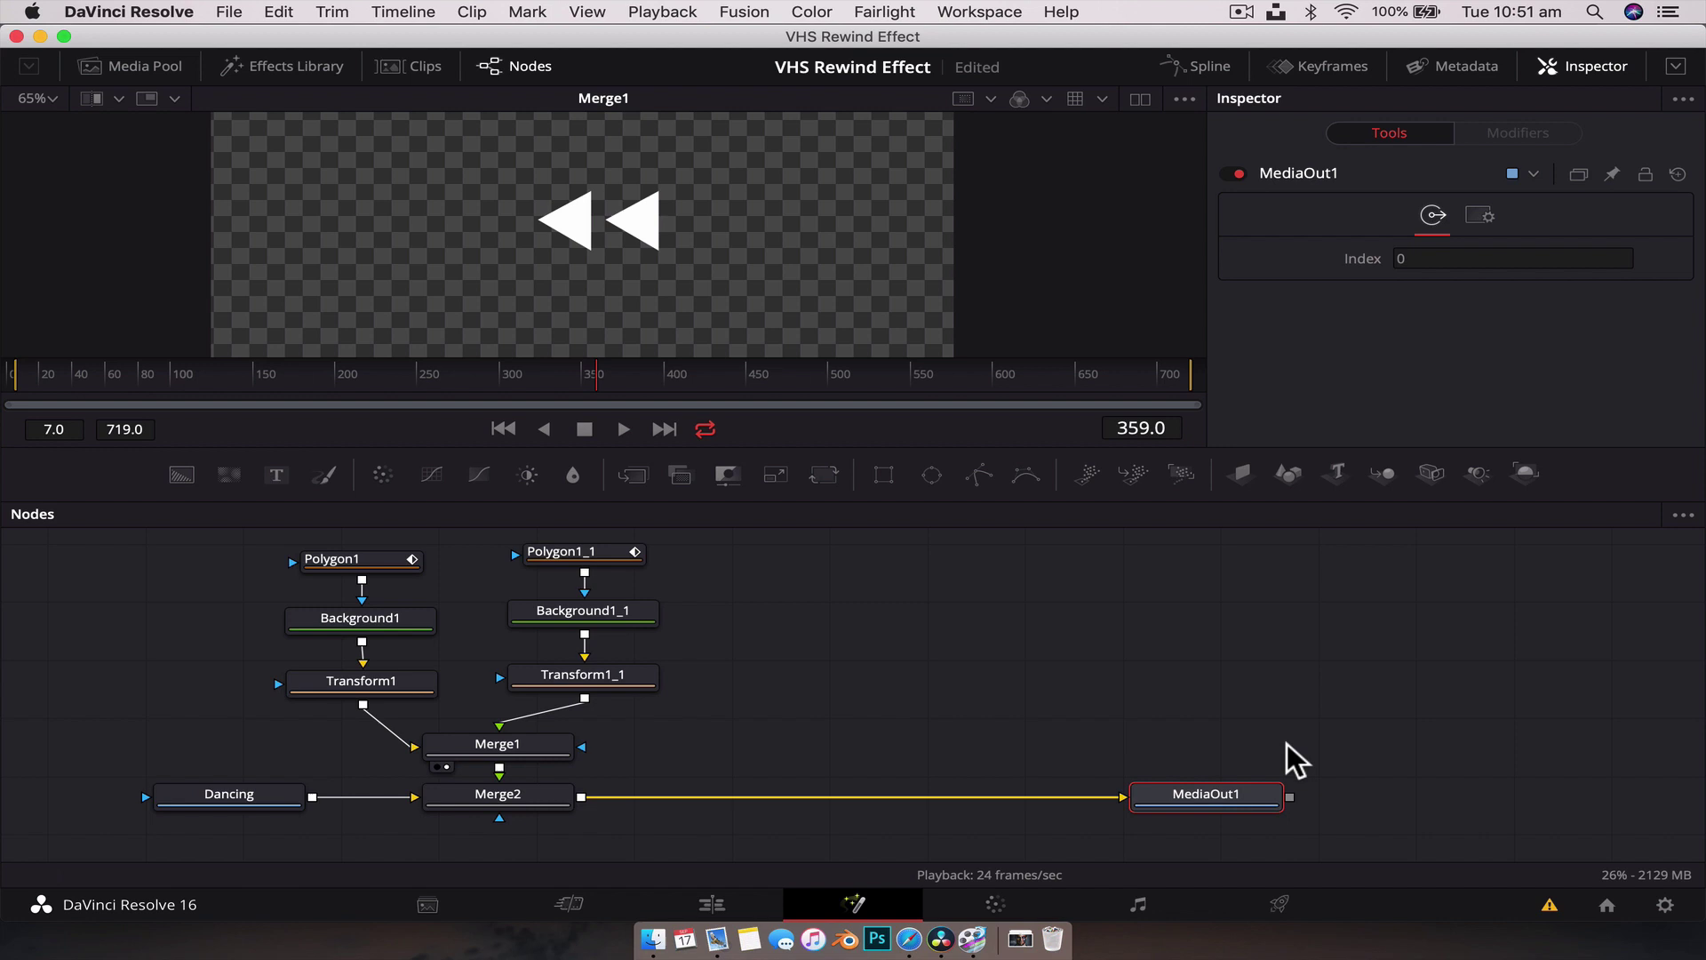
pyautogui.press('1')
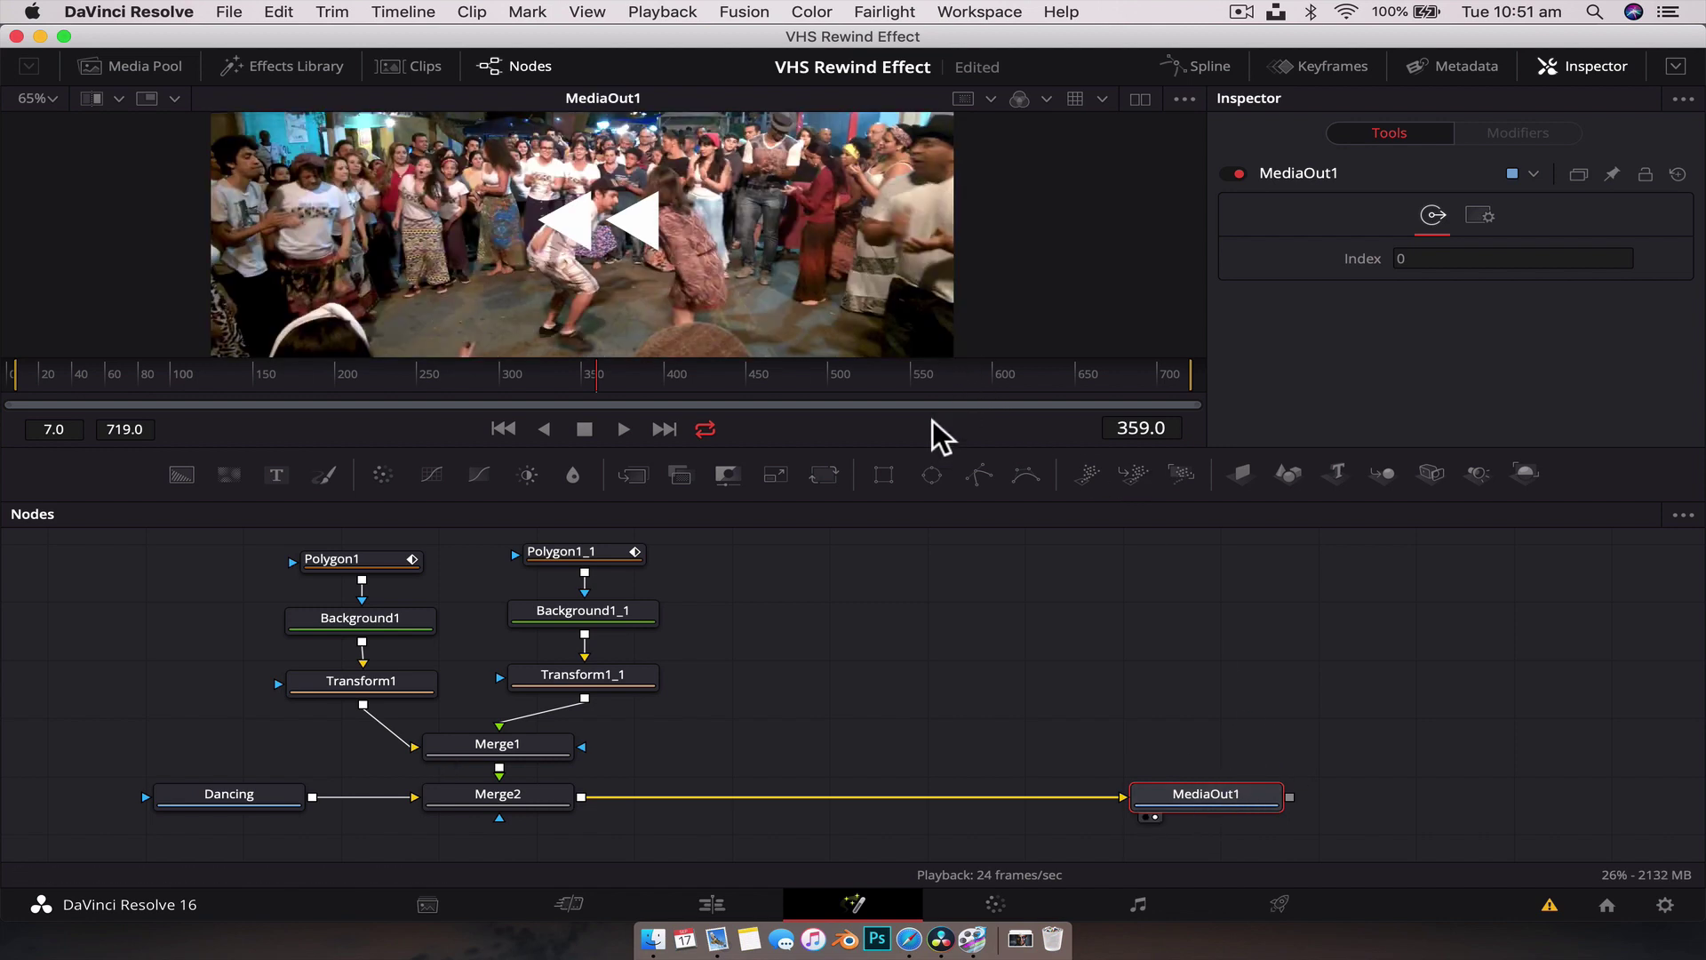
pyautogui.moveTo(924, 446); pyautogui.dragTo(934, 475)
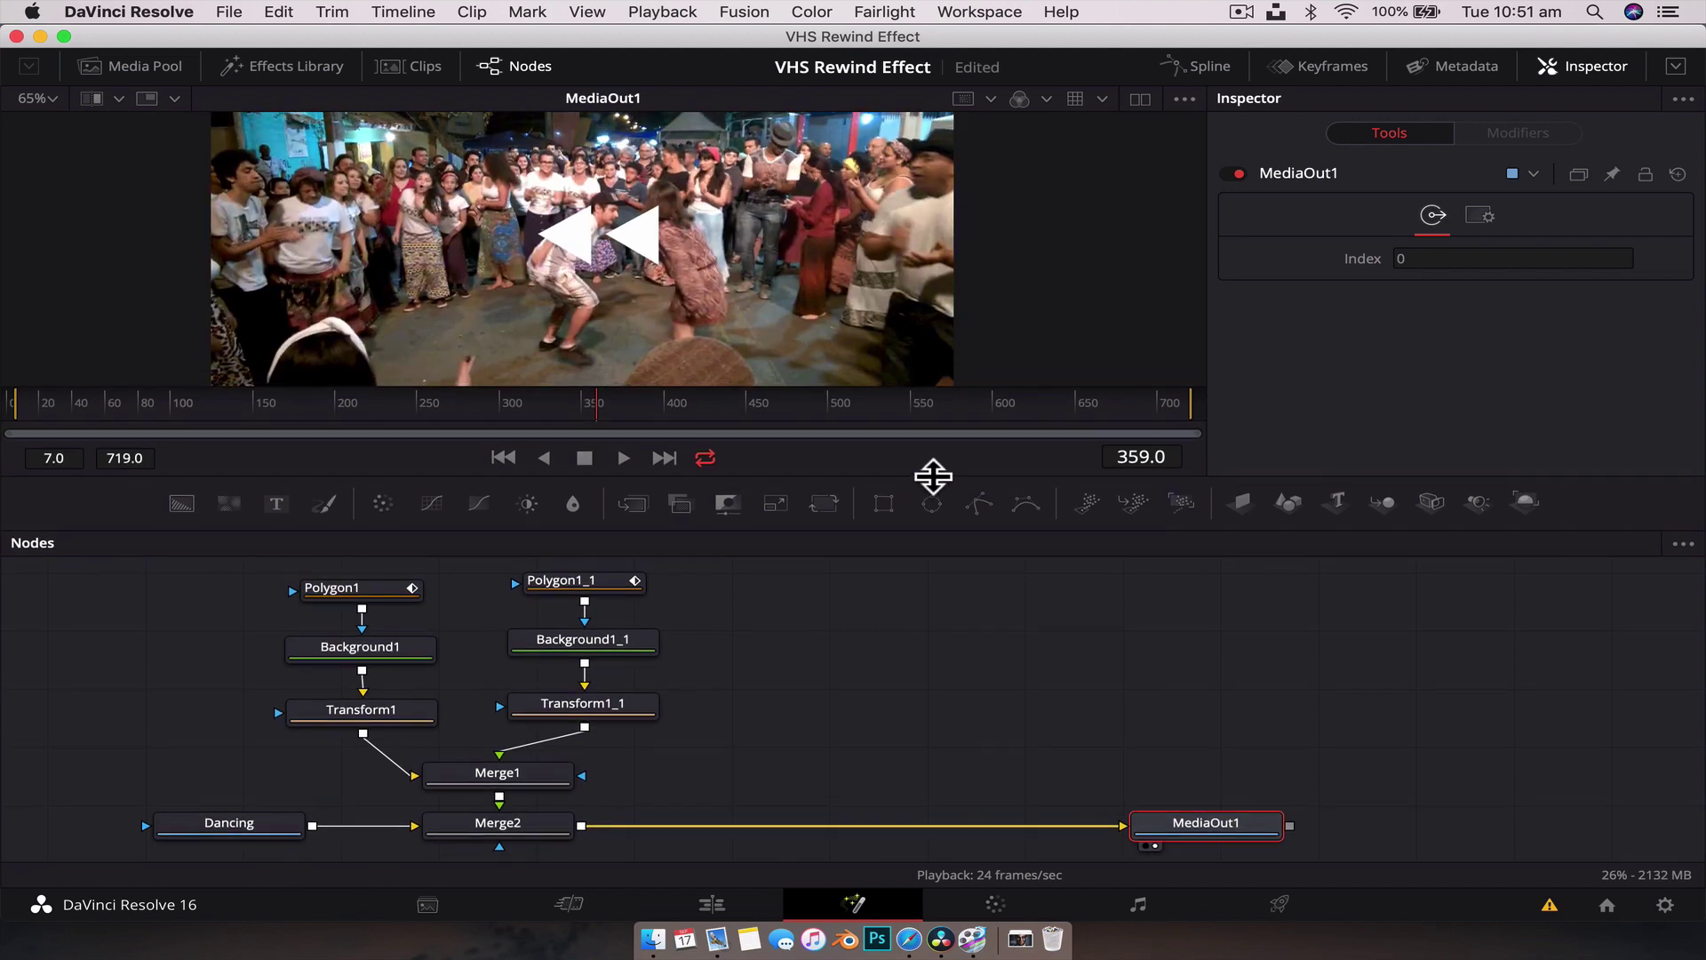
# Move the seven triangle and merge nodes higher in the node graph.
pyautogui.moveTo(821, 794); pyautogui.dragTo(205, 581)
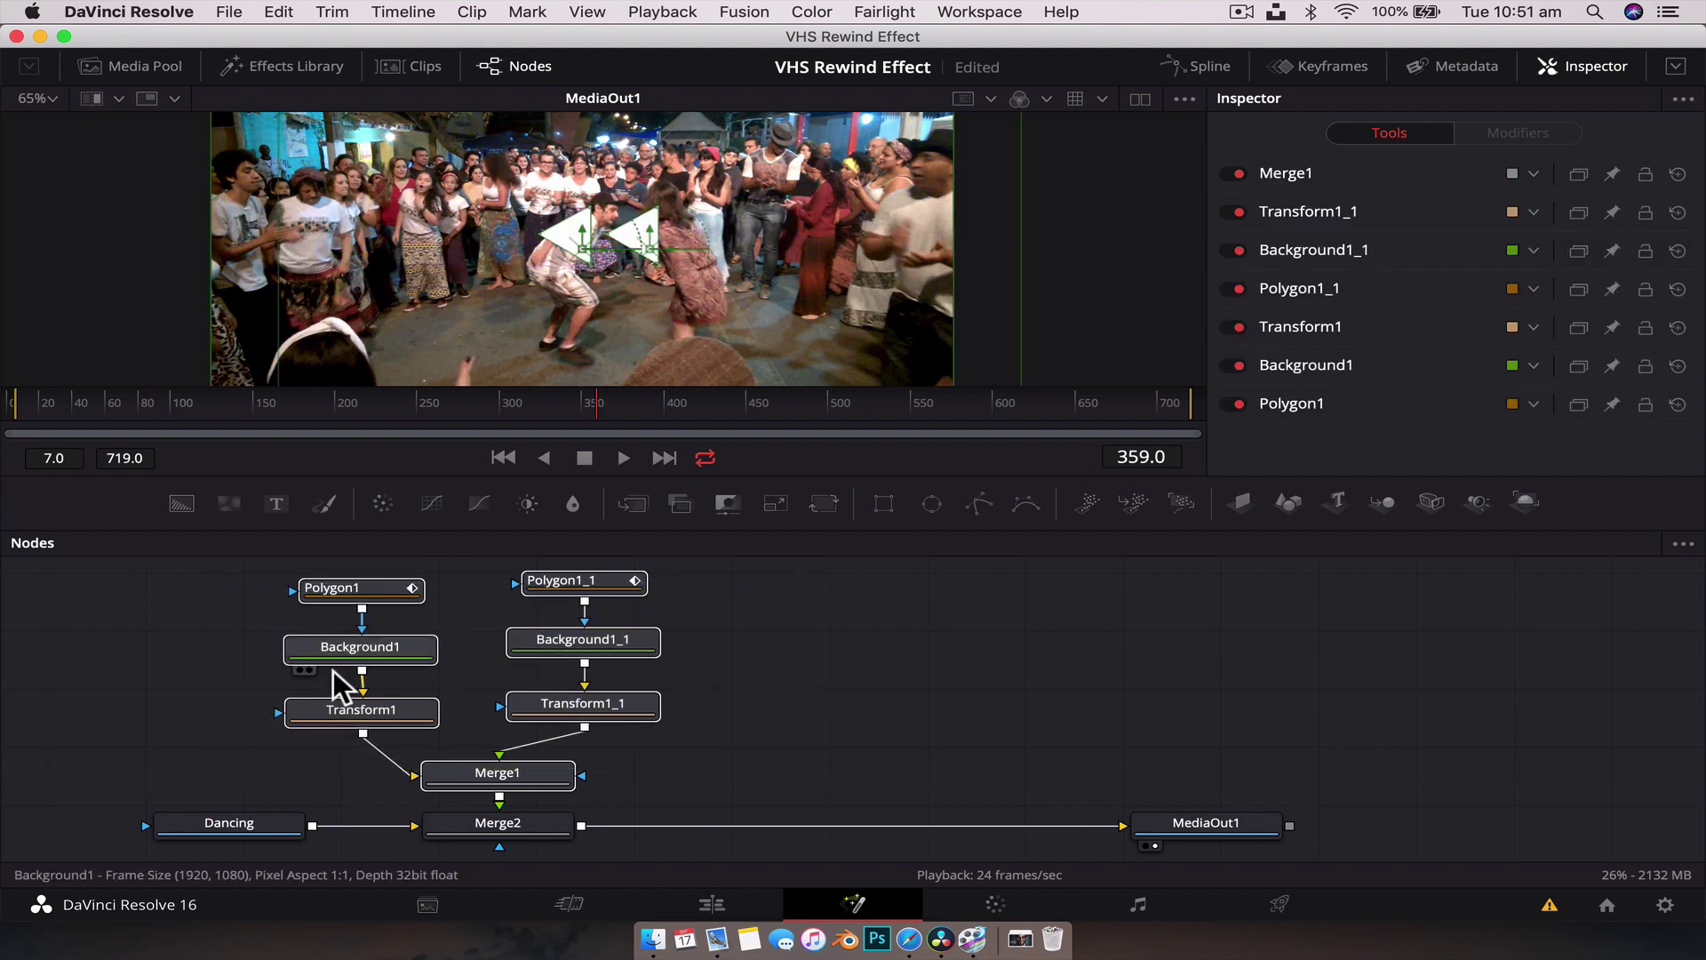
pyautogui.moveTo(360, 703); pyautogui.dragTo(368, 653)
pyautogui.click(368, 653)
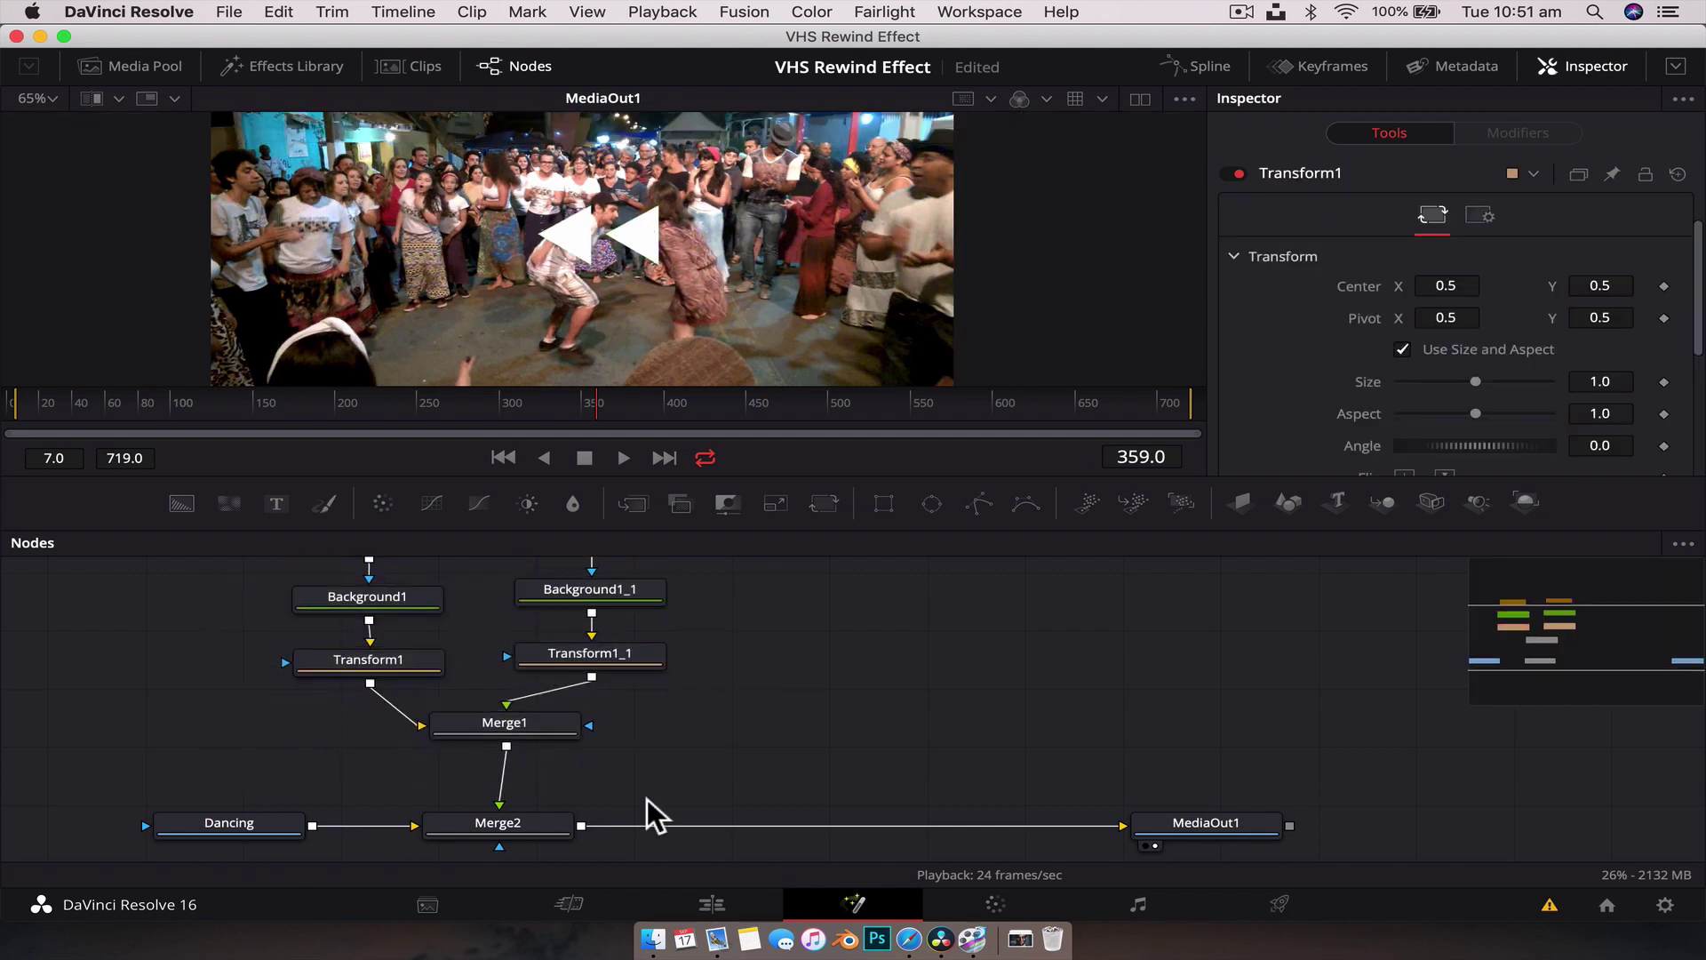
pyautogui.click(538, 734)
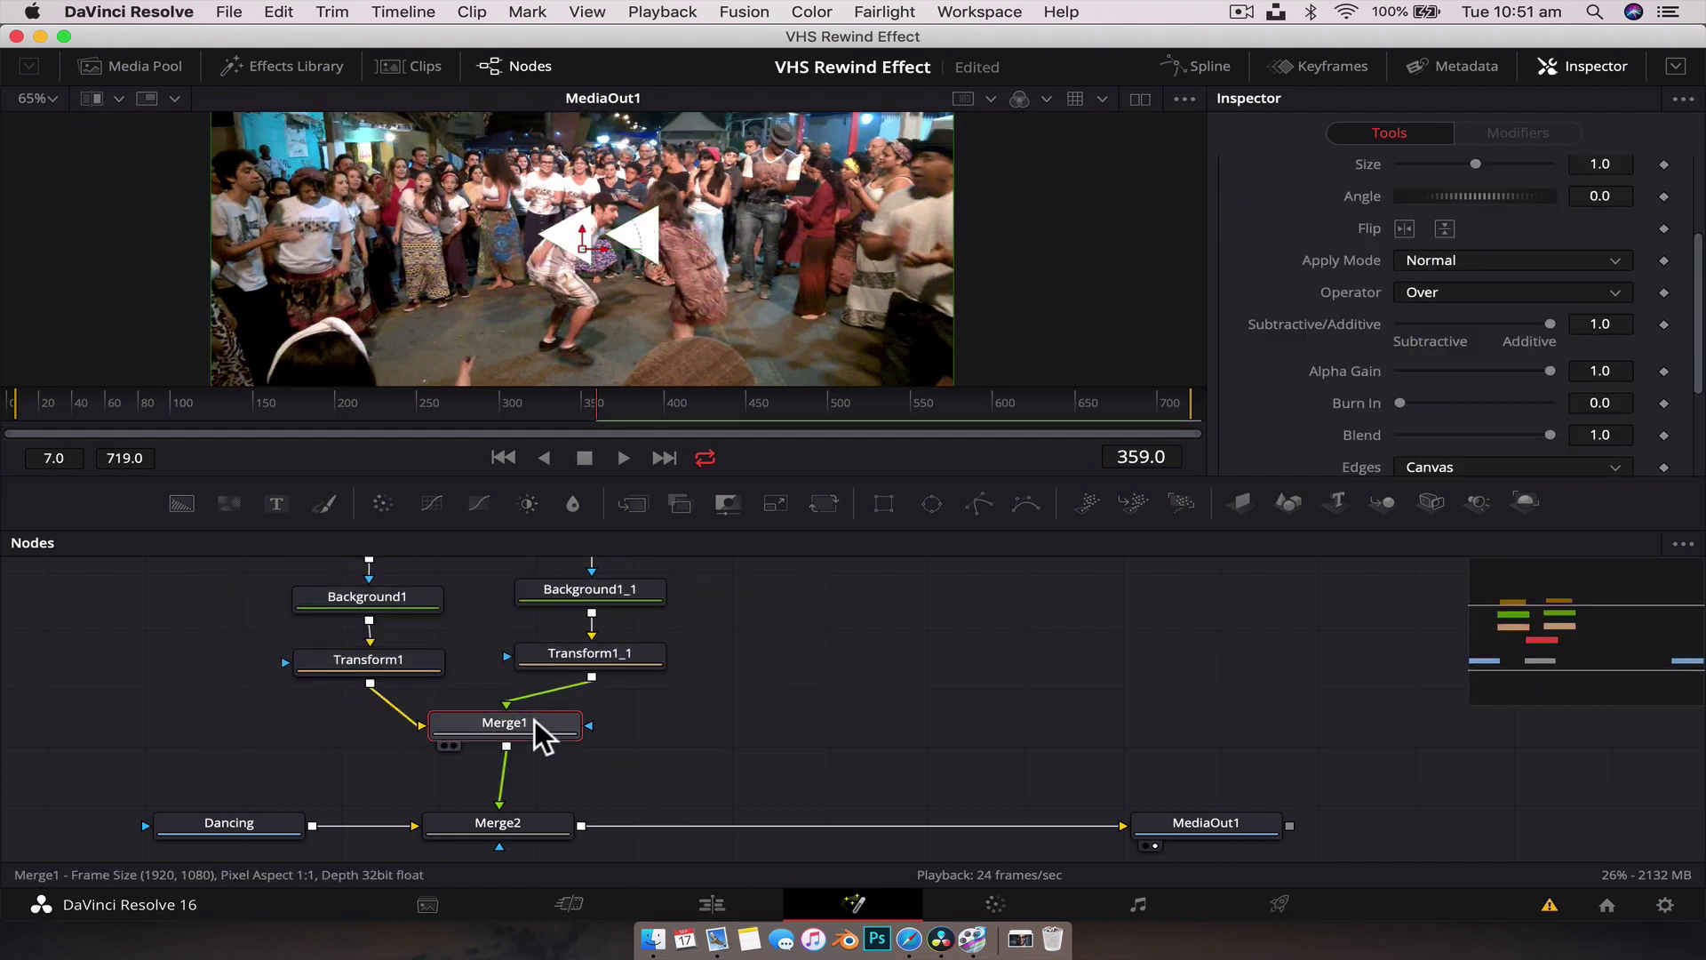
pyautogui.moveTo(742, 477); pyautogui.dragTo(746, 511)
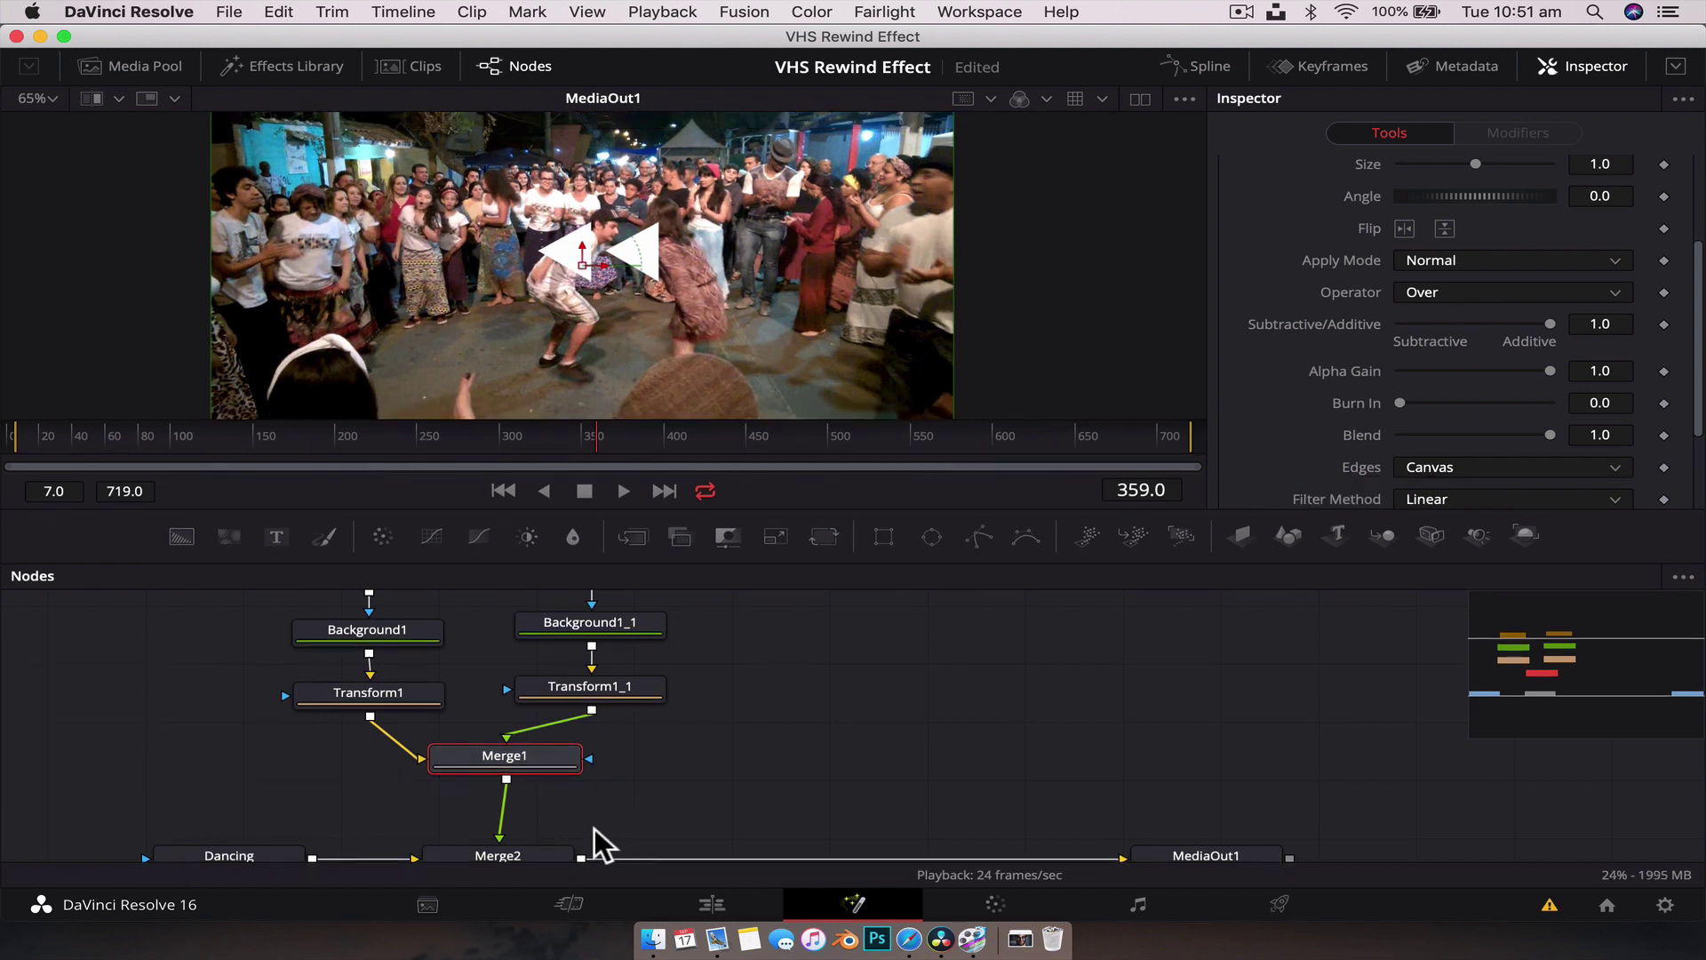
# Move the rewind symbol to the top-right corner via Merge2 and scale it to 0.6.
pyautogui.click(523, 855)
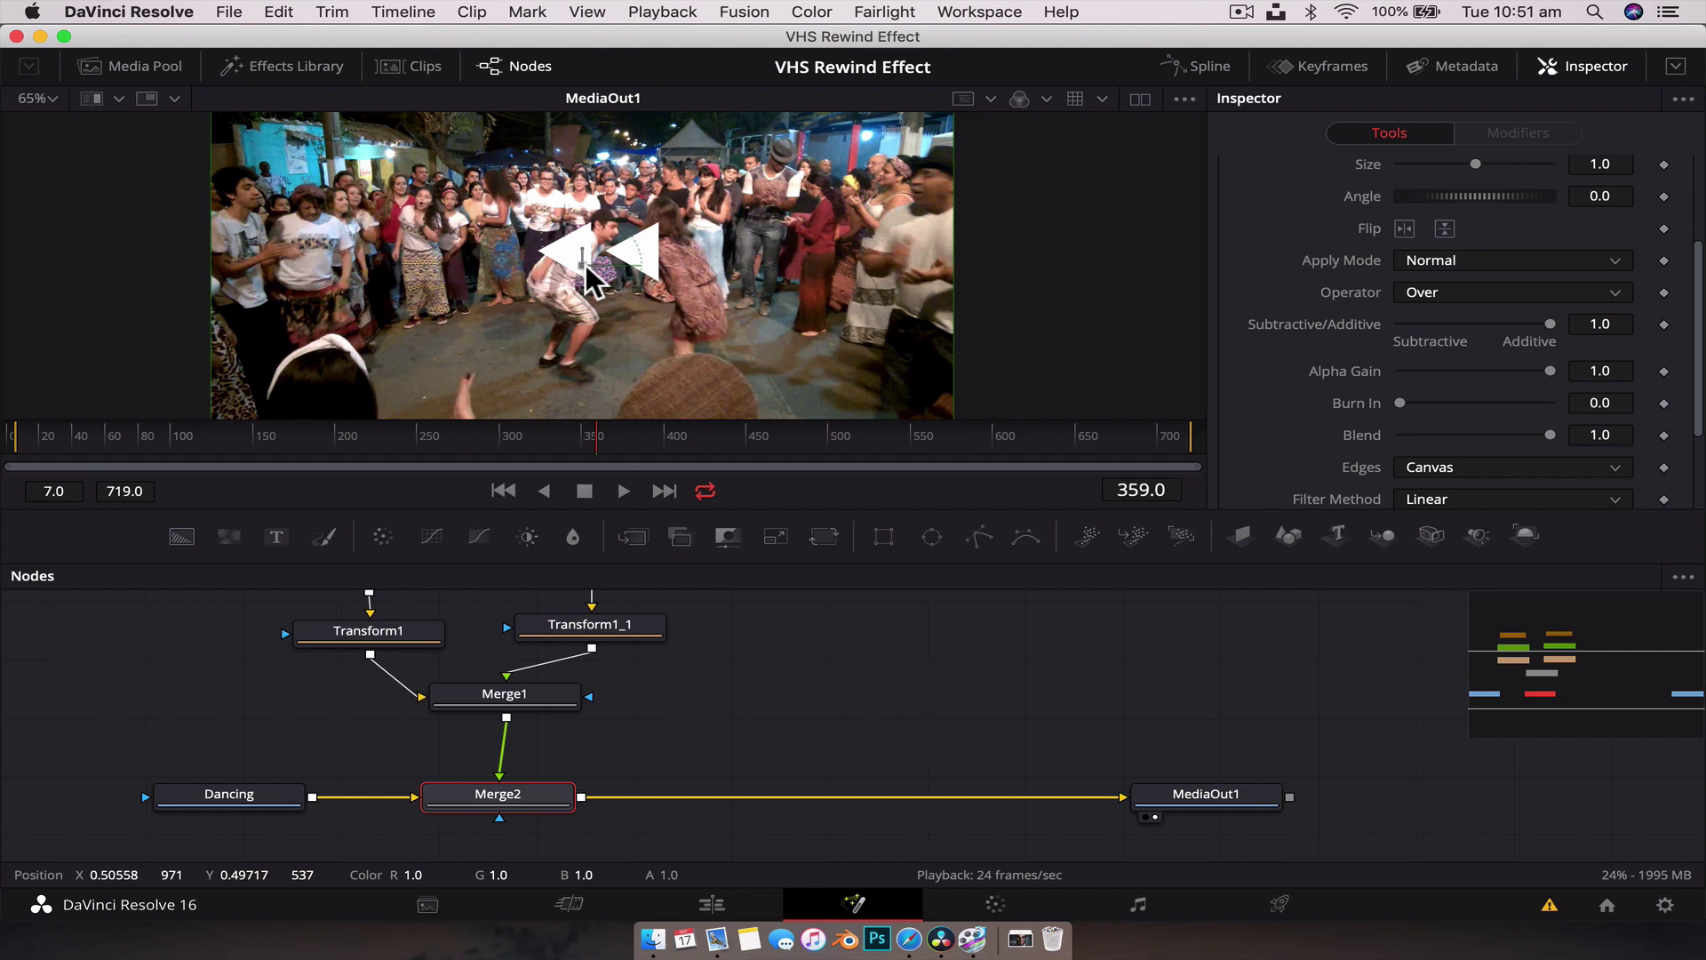
pyautogui.moveTo(583, 261); pyautogui.dragTo(843, 151)
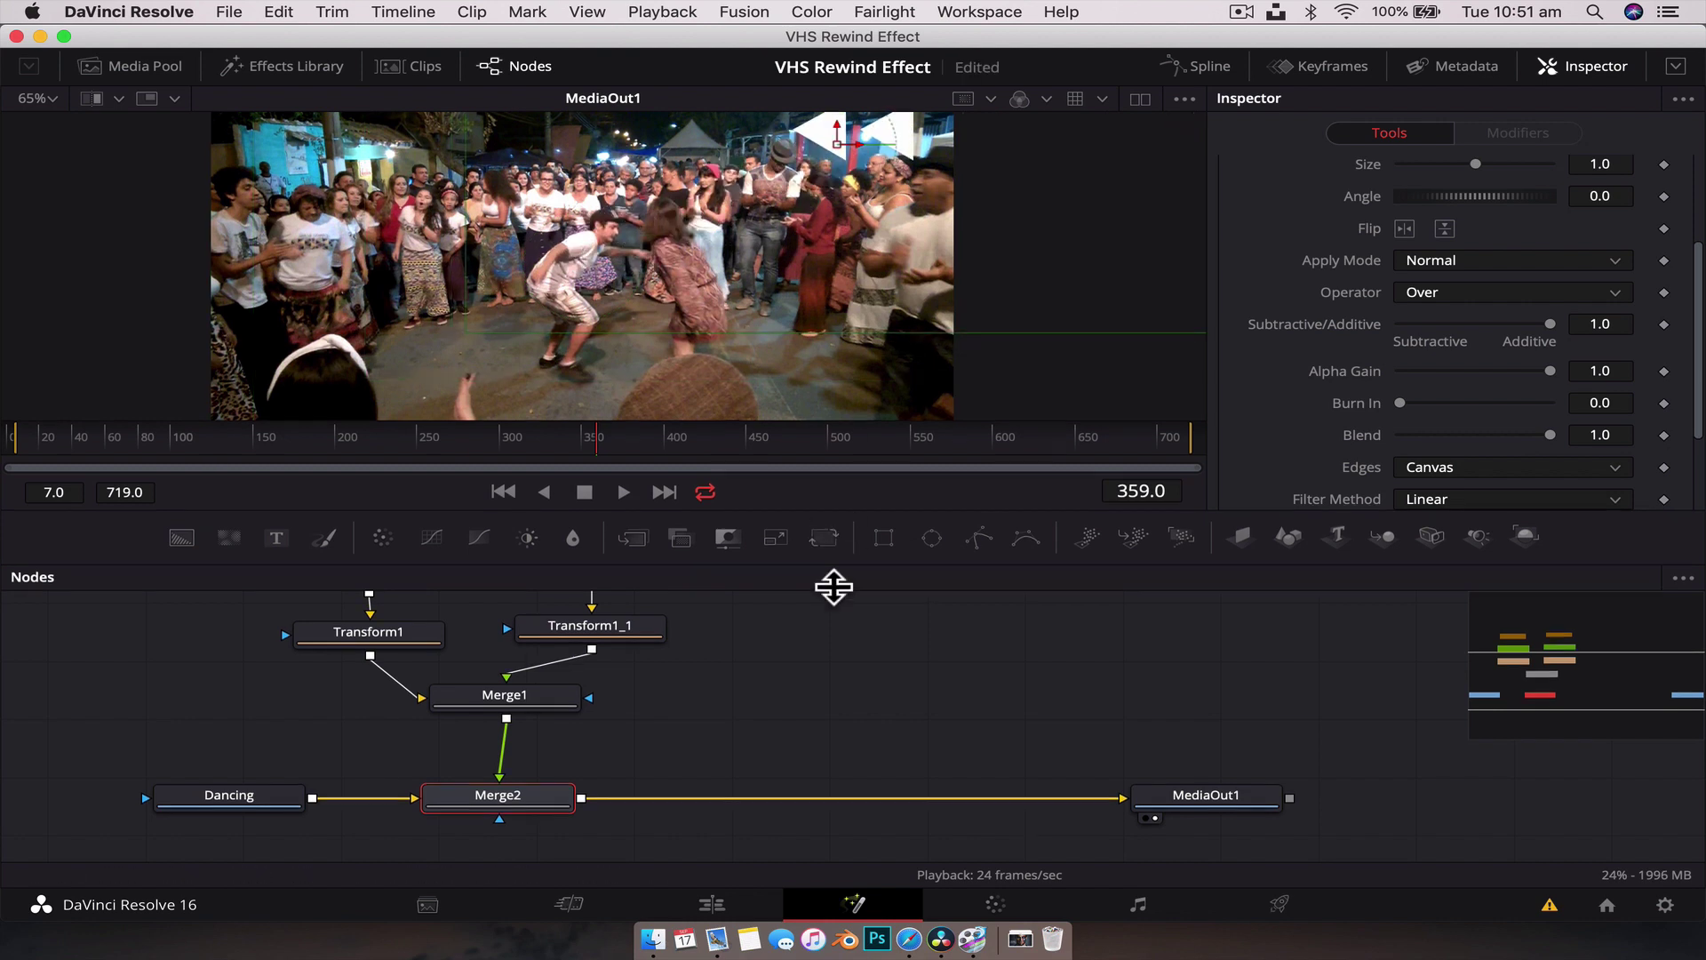
pyautogui.moveTo(831, 508); pyautogui.dragTo(830, 633)
pyautogui.scroll(5, 1509, 267)
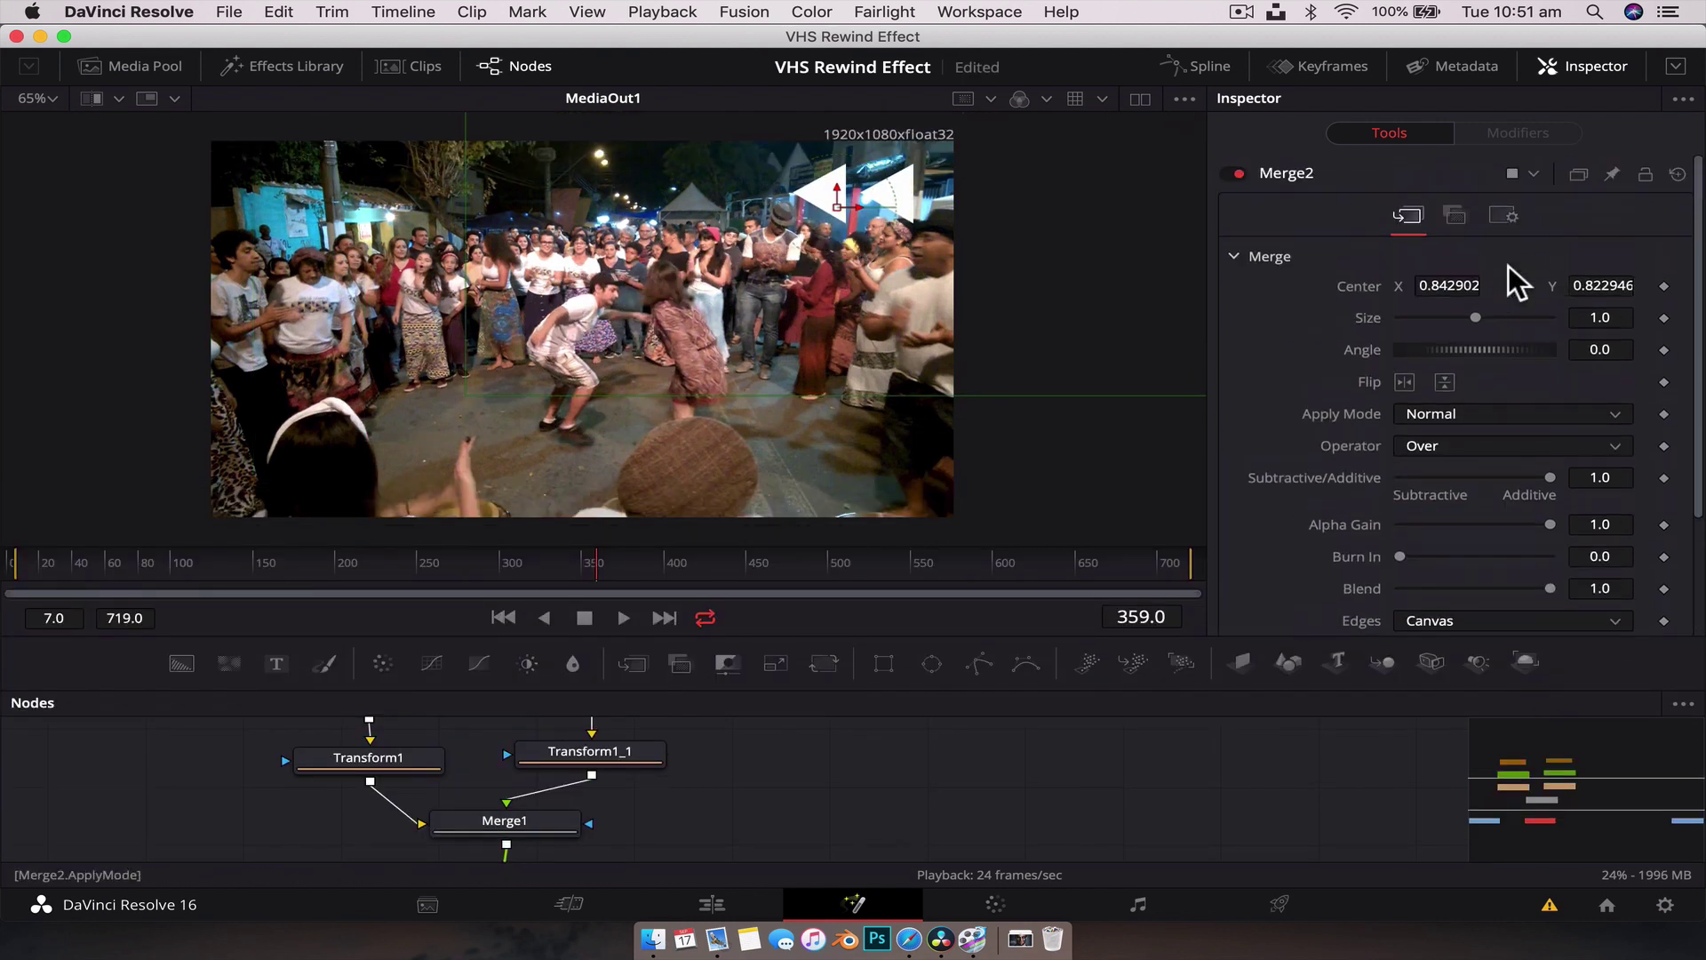
pyautogui.moveTo(1467, 317); pyautogui.dragTo(1450, 318)
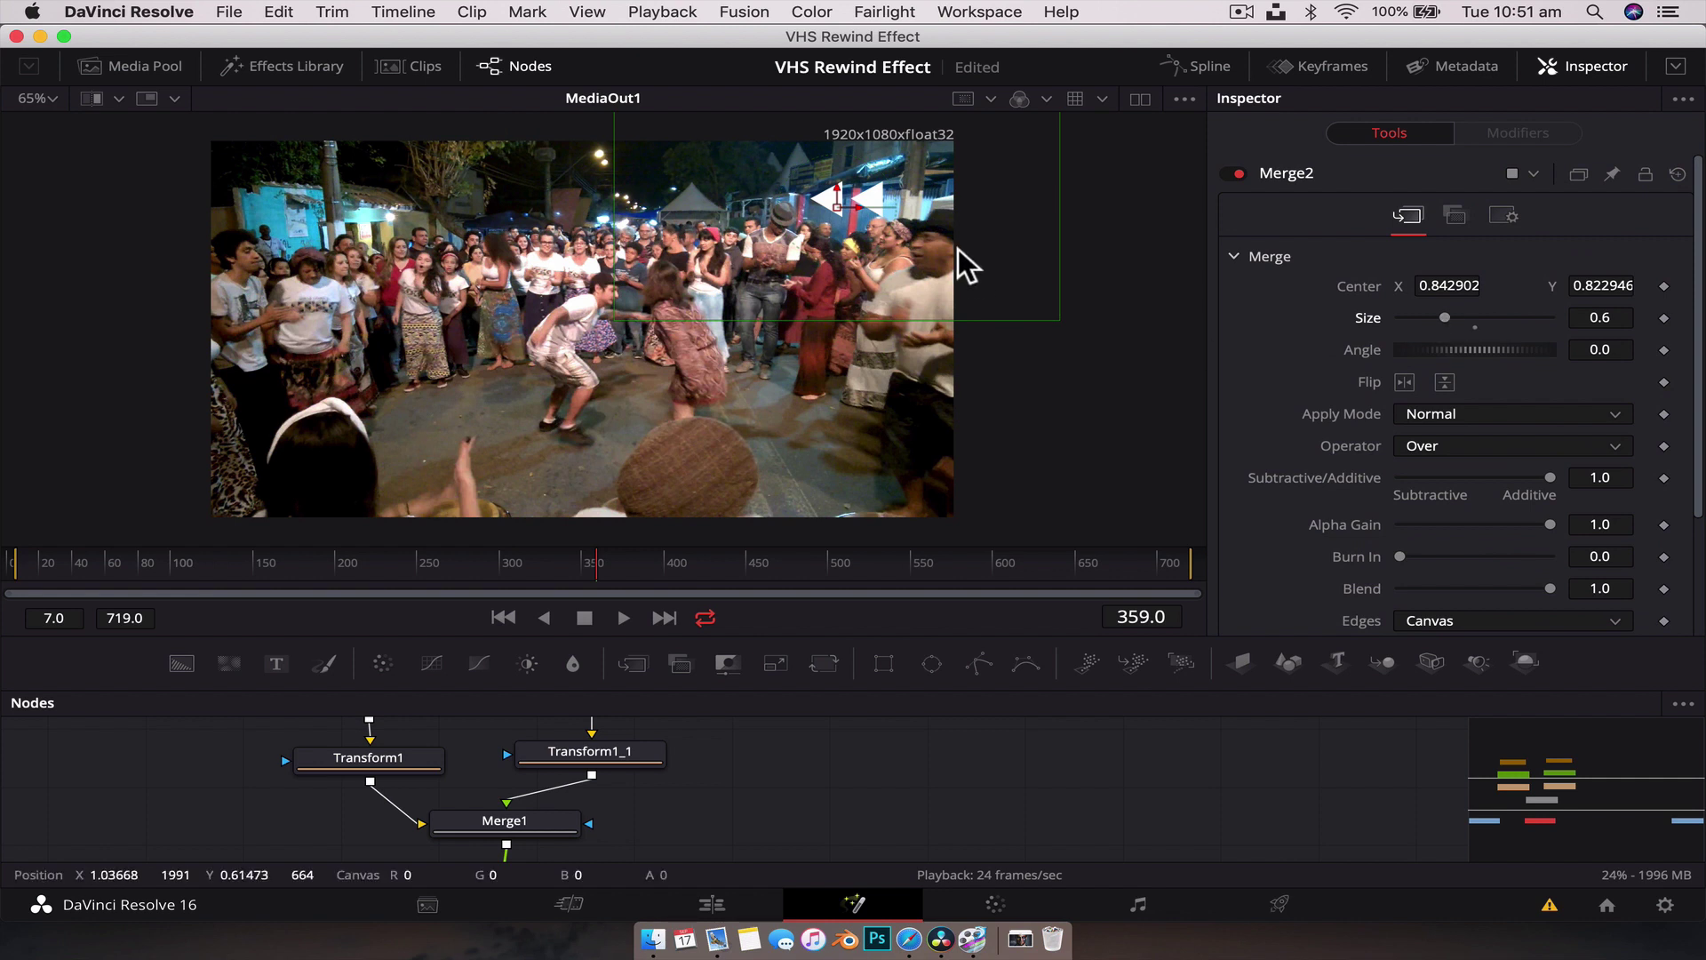
pyautogui.moveTo(840, 207); pyautogui.dragTo(859, 176)
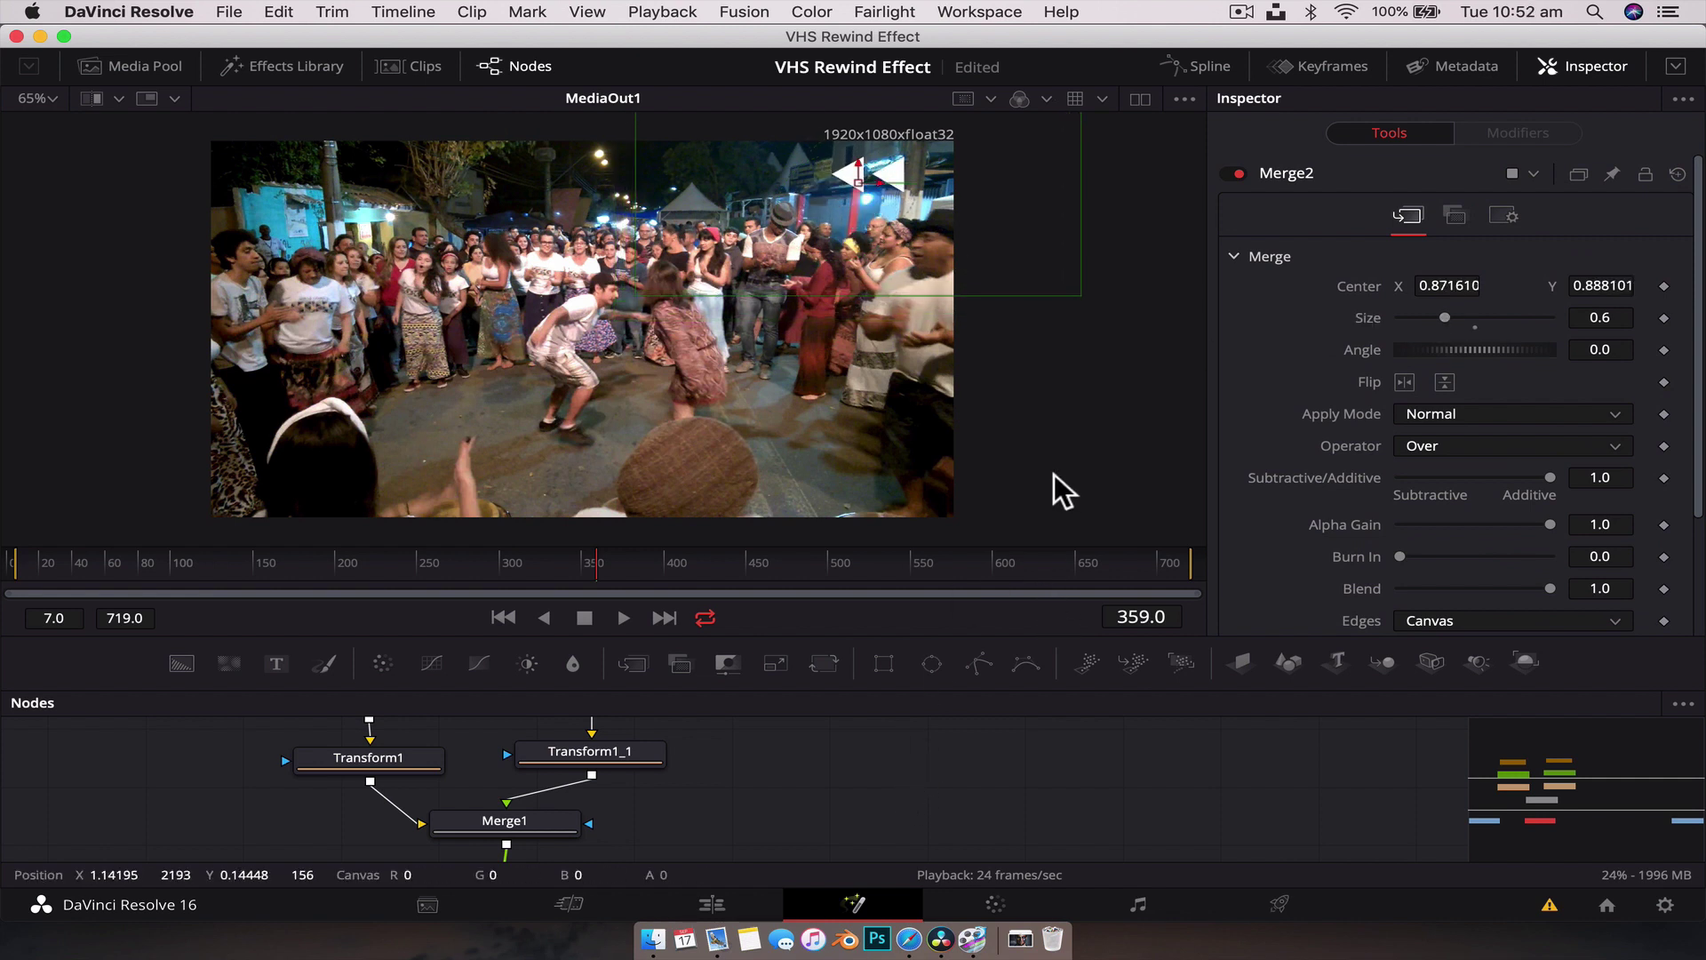
pyautogui.moveTo(895, 634); pyautogui.dragTo(915, 495)
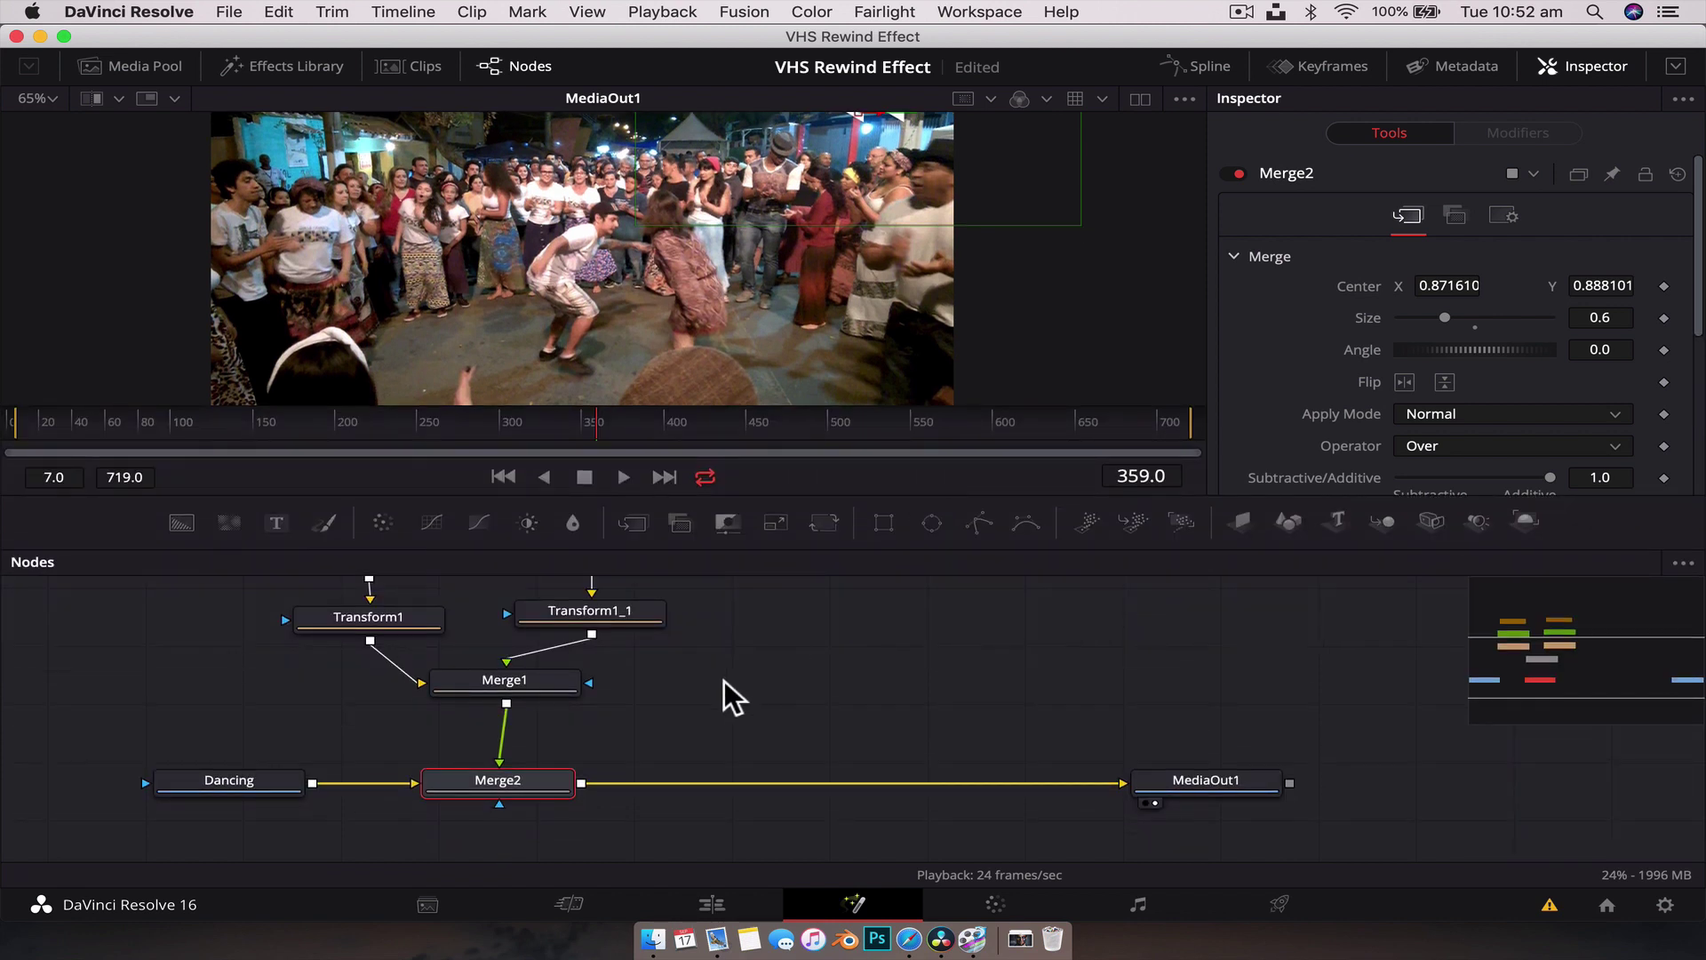
# Move the Dancing node left to make room for an effect after it.
pyautogui.moveTo(263, 780); pyautogui.dragTo(156, 776)
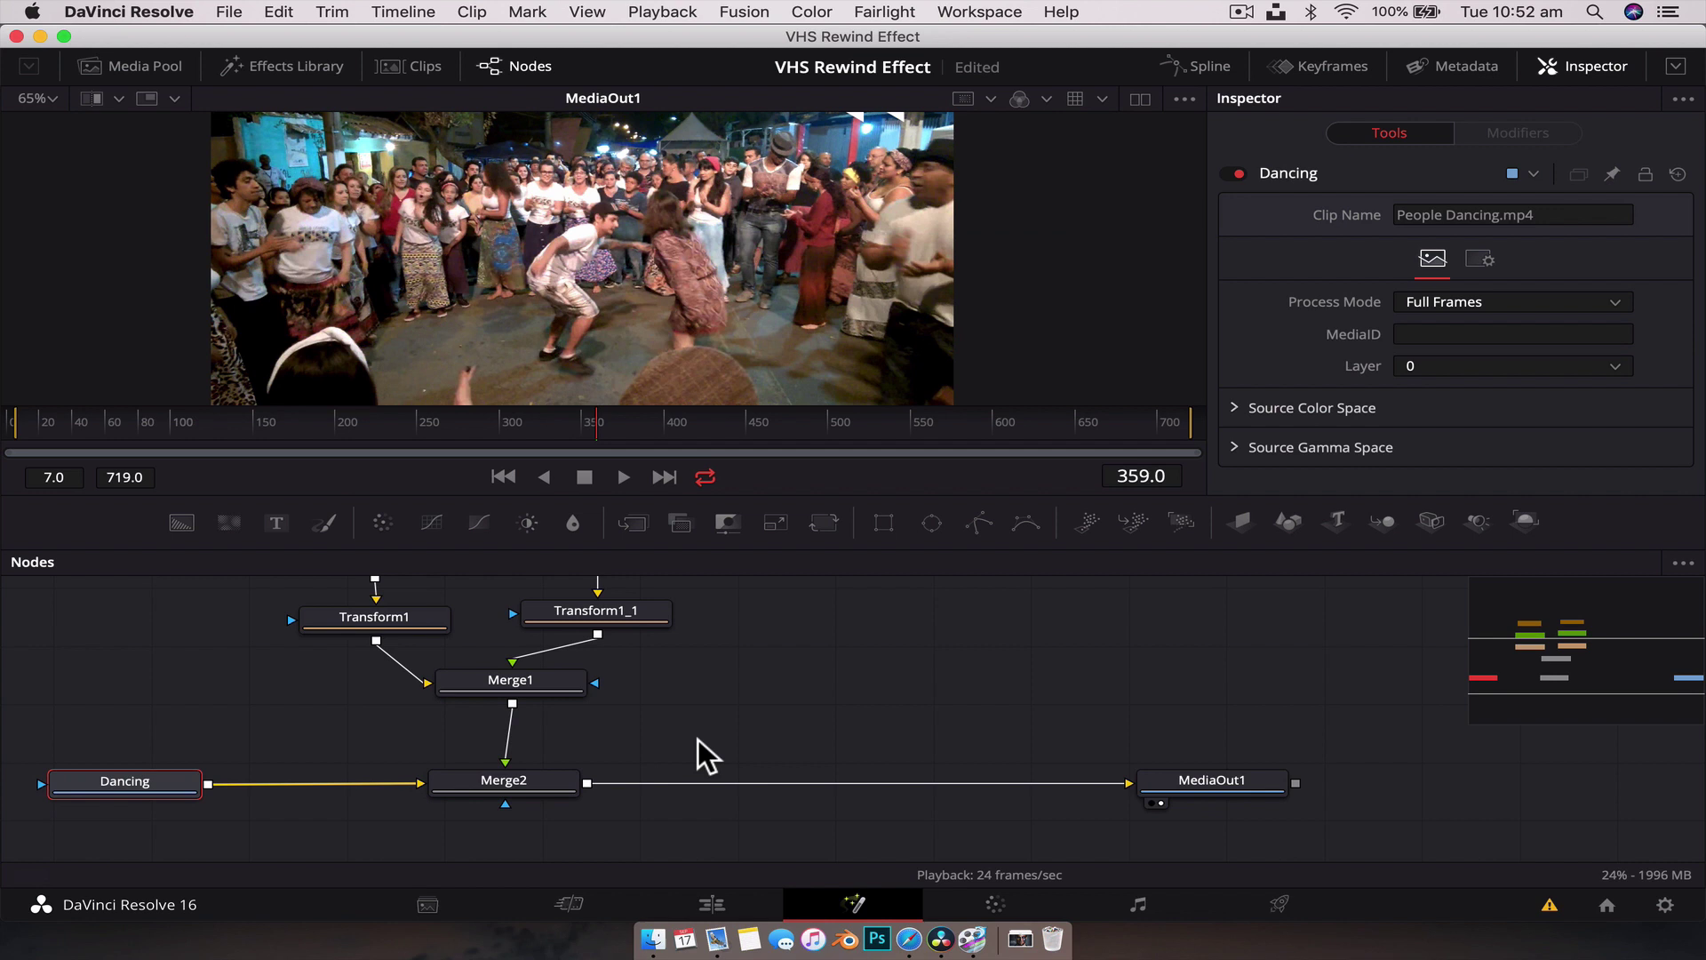
pyautogui.scroll(-2, 780, 647)
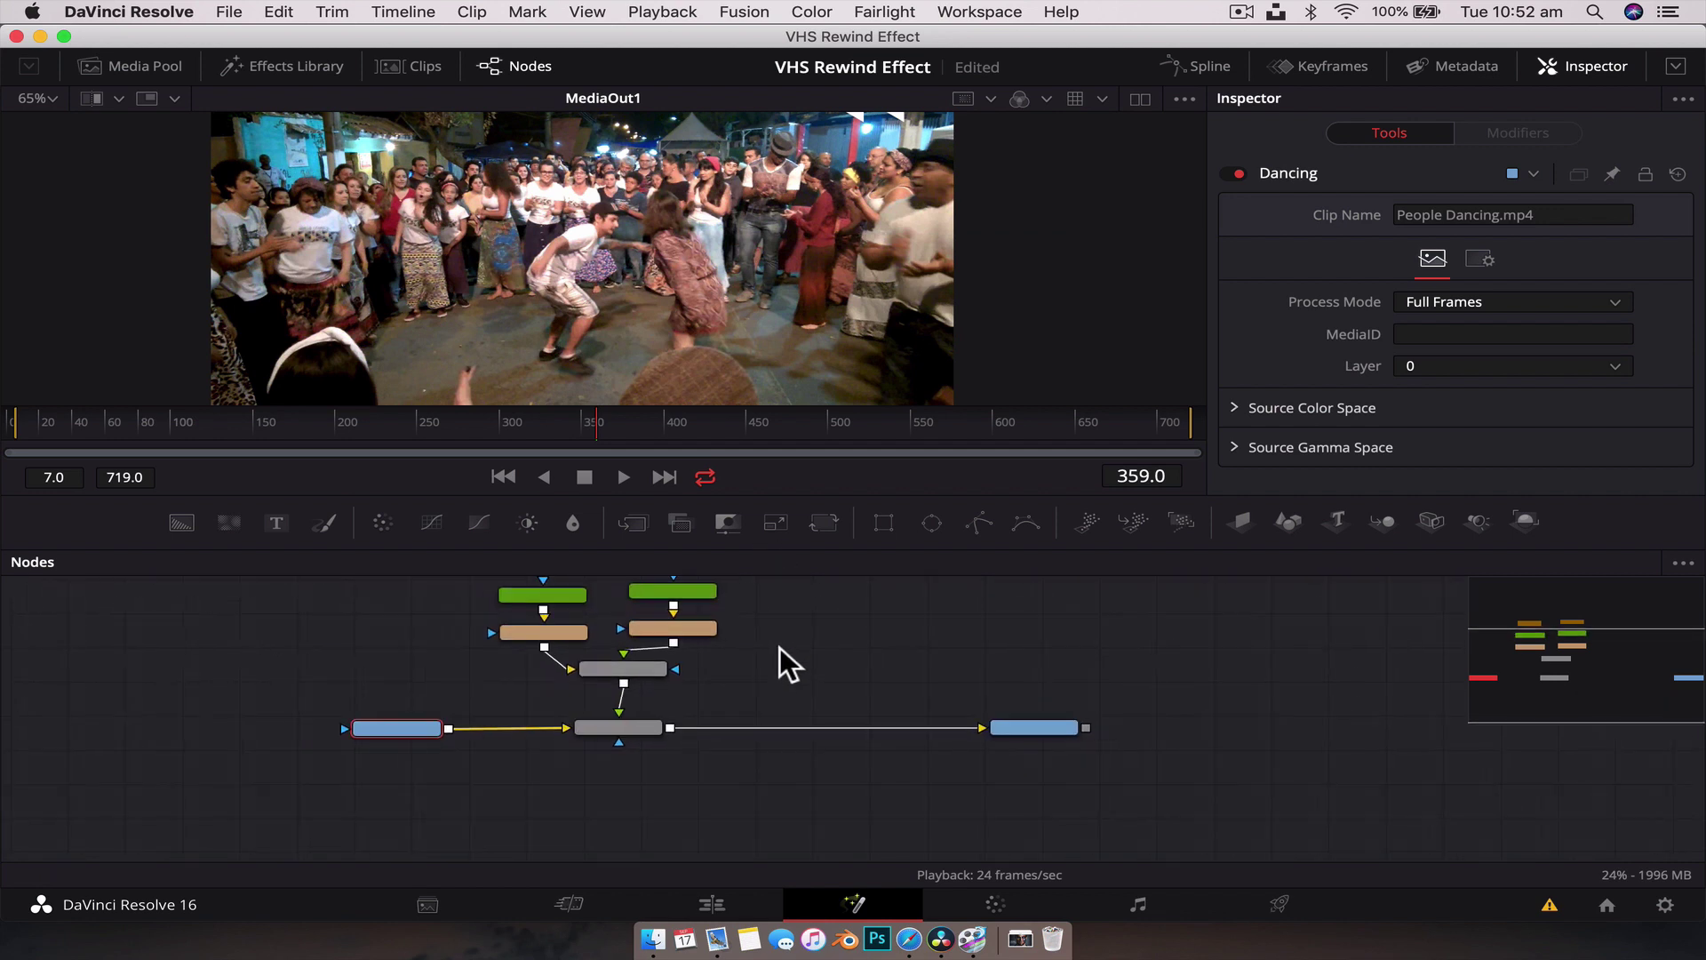
pyautogui.scroll(2, 781, 647)
pyautogui.hscroll(-5, 734, 660)
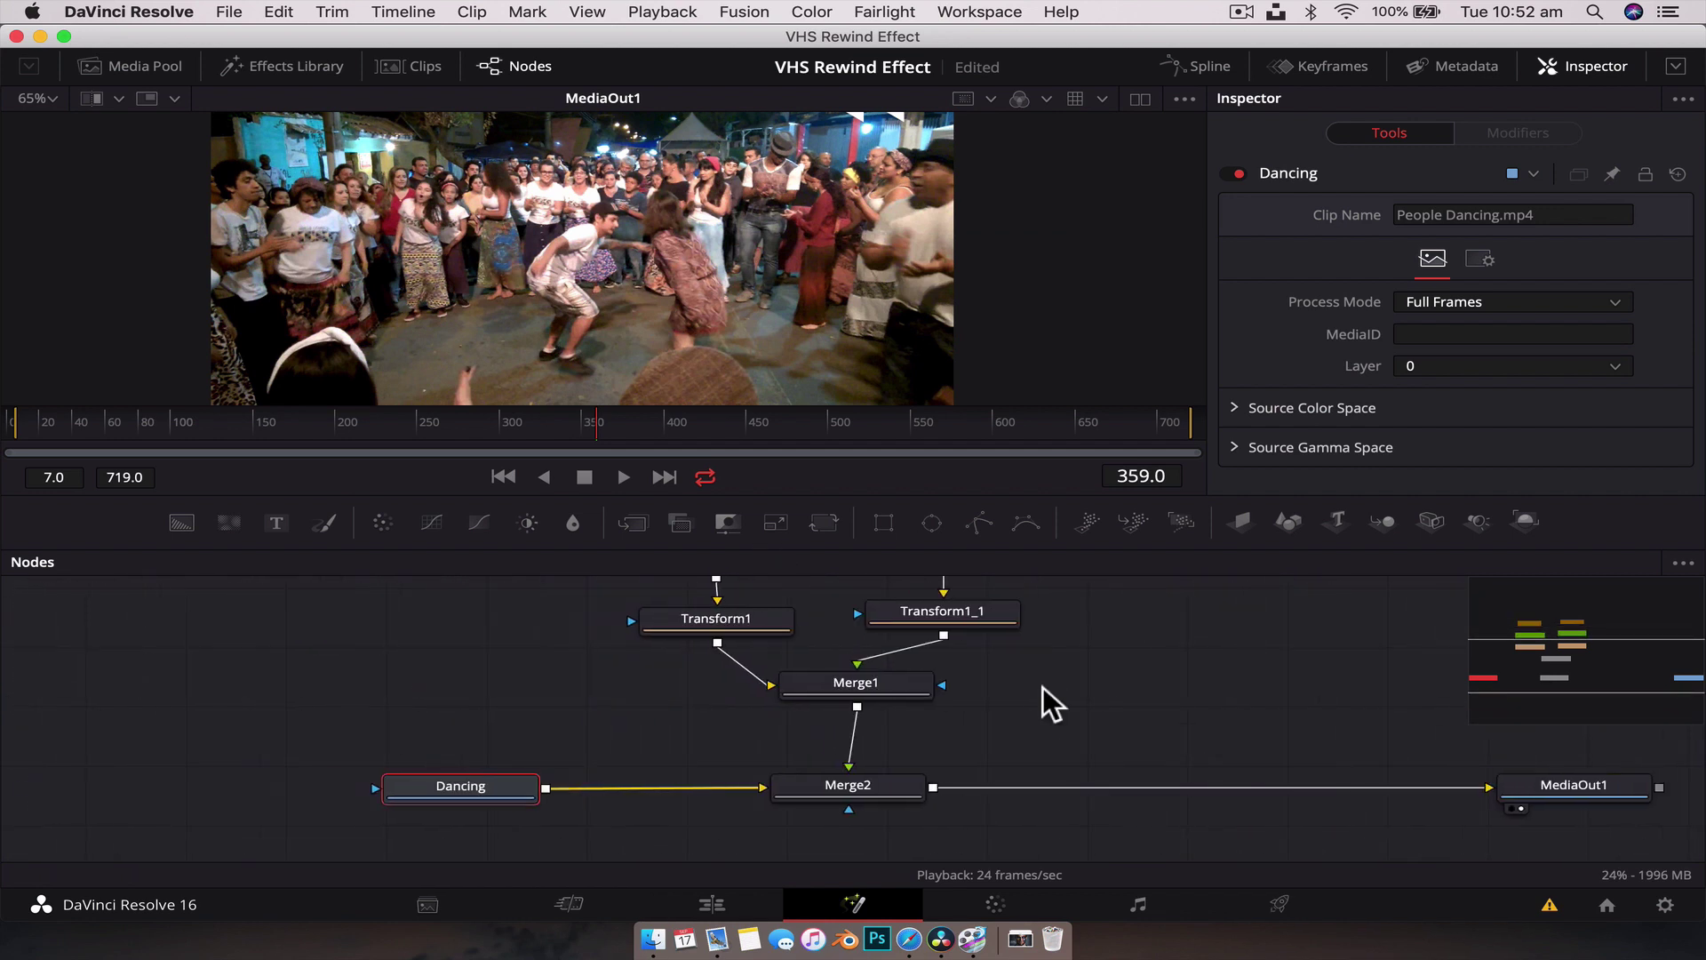
pyautogui.moveTo(478, 783); pyautogui.dragTo(414, 784)
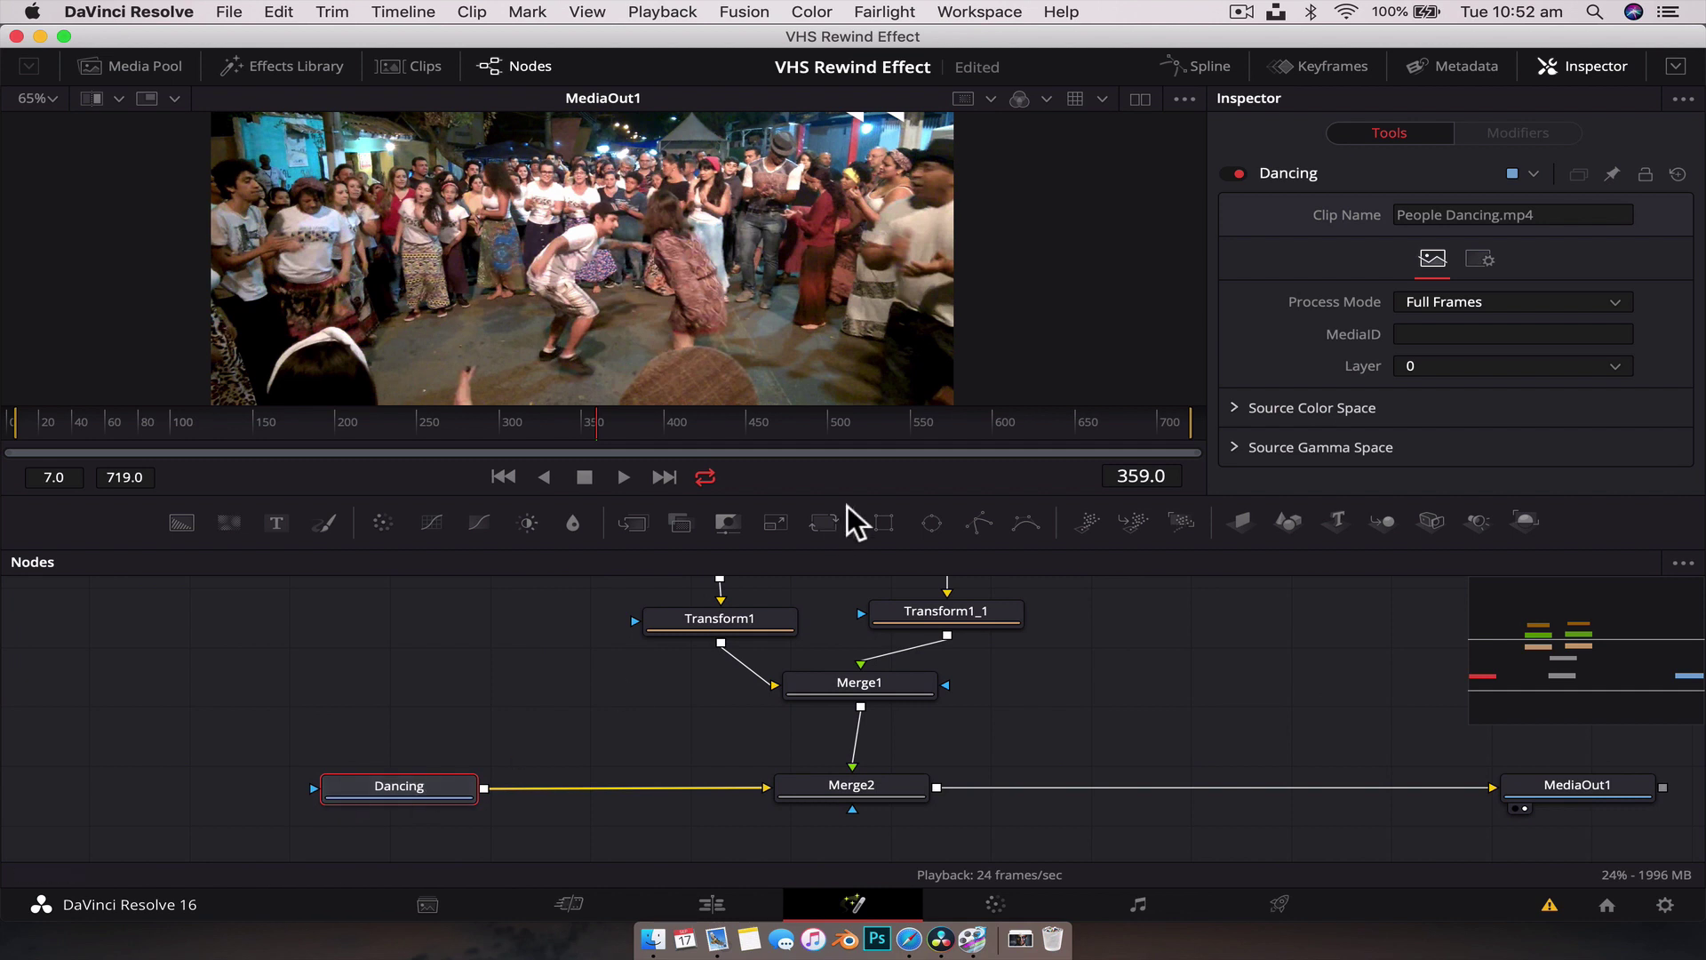
pyautogui.moveTo(831, 552); pyautogui.dragTo(831, 587)
pyautogui.moveTo(414, 809); pyautogui.dragTo(303, 805)
pyautogui.moveTo(583, 530); pyautogui.dragTo(583, 547)
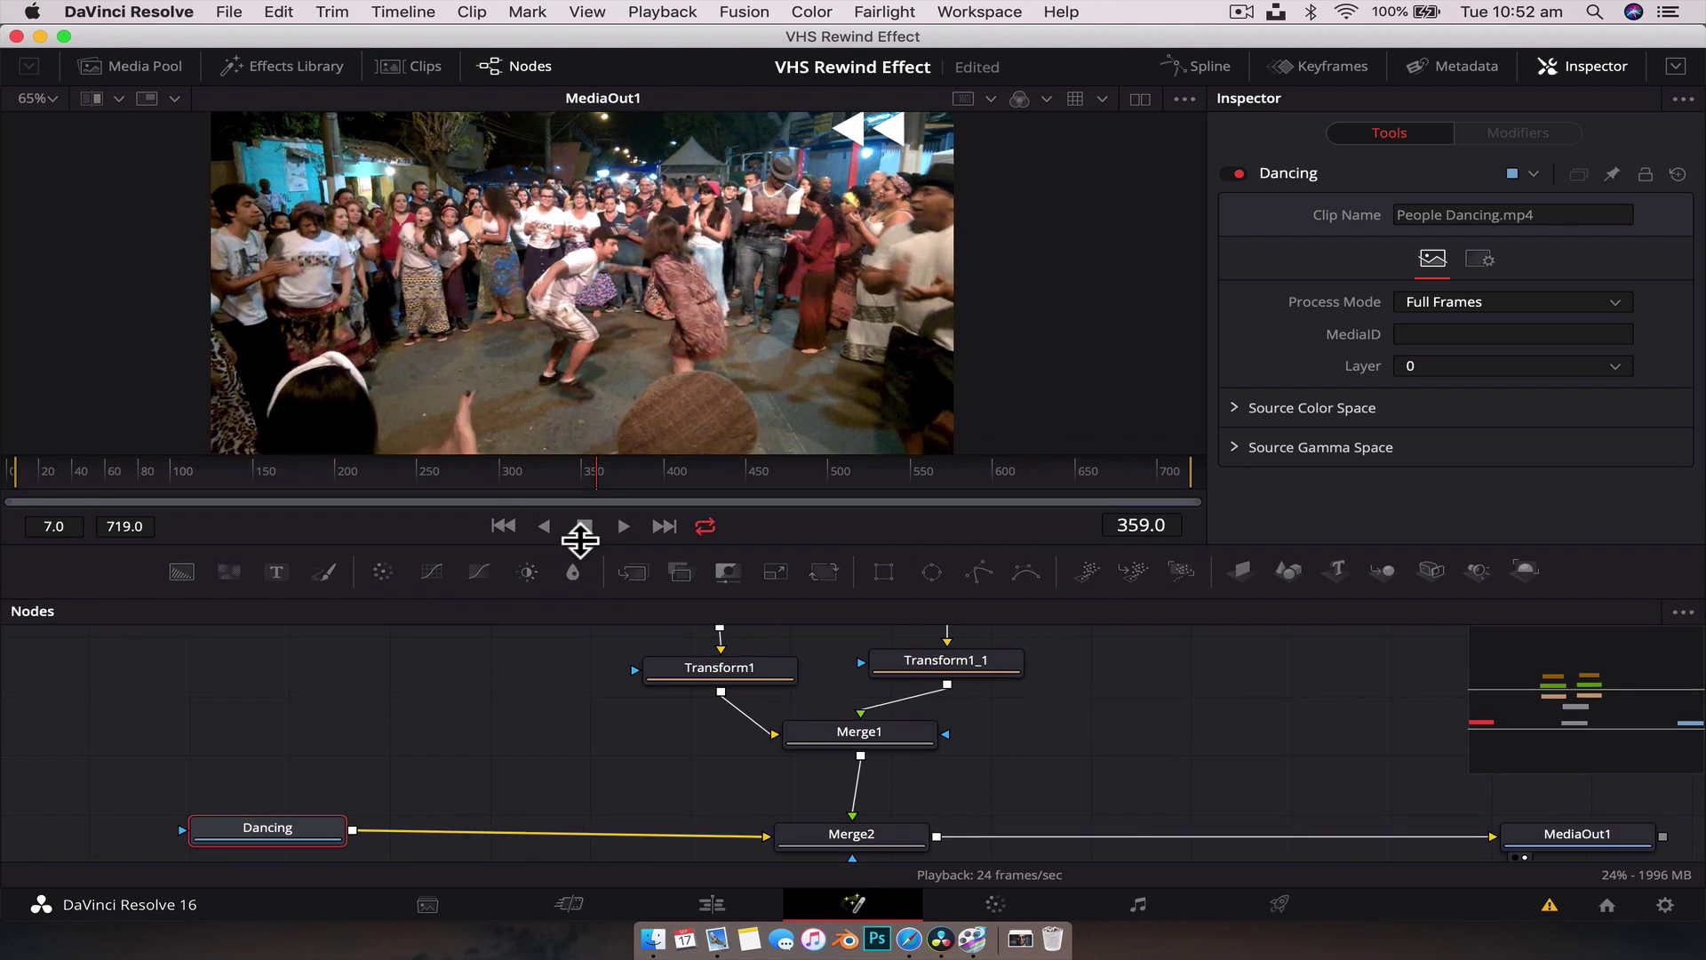
pyautogui.moveTo(247, 813); pyautogui.dragTo(242, 819)
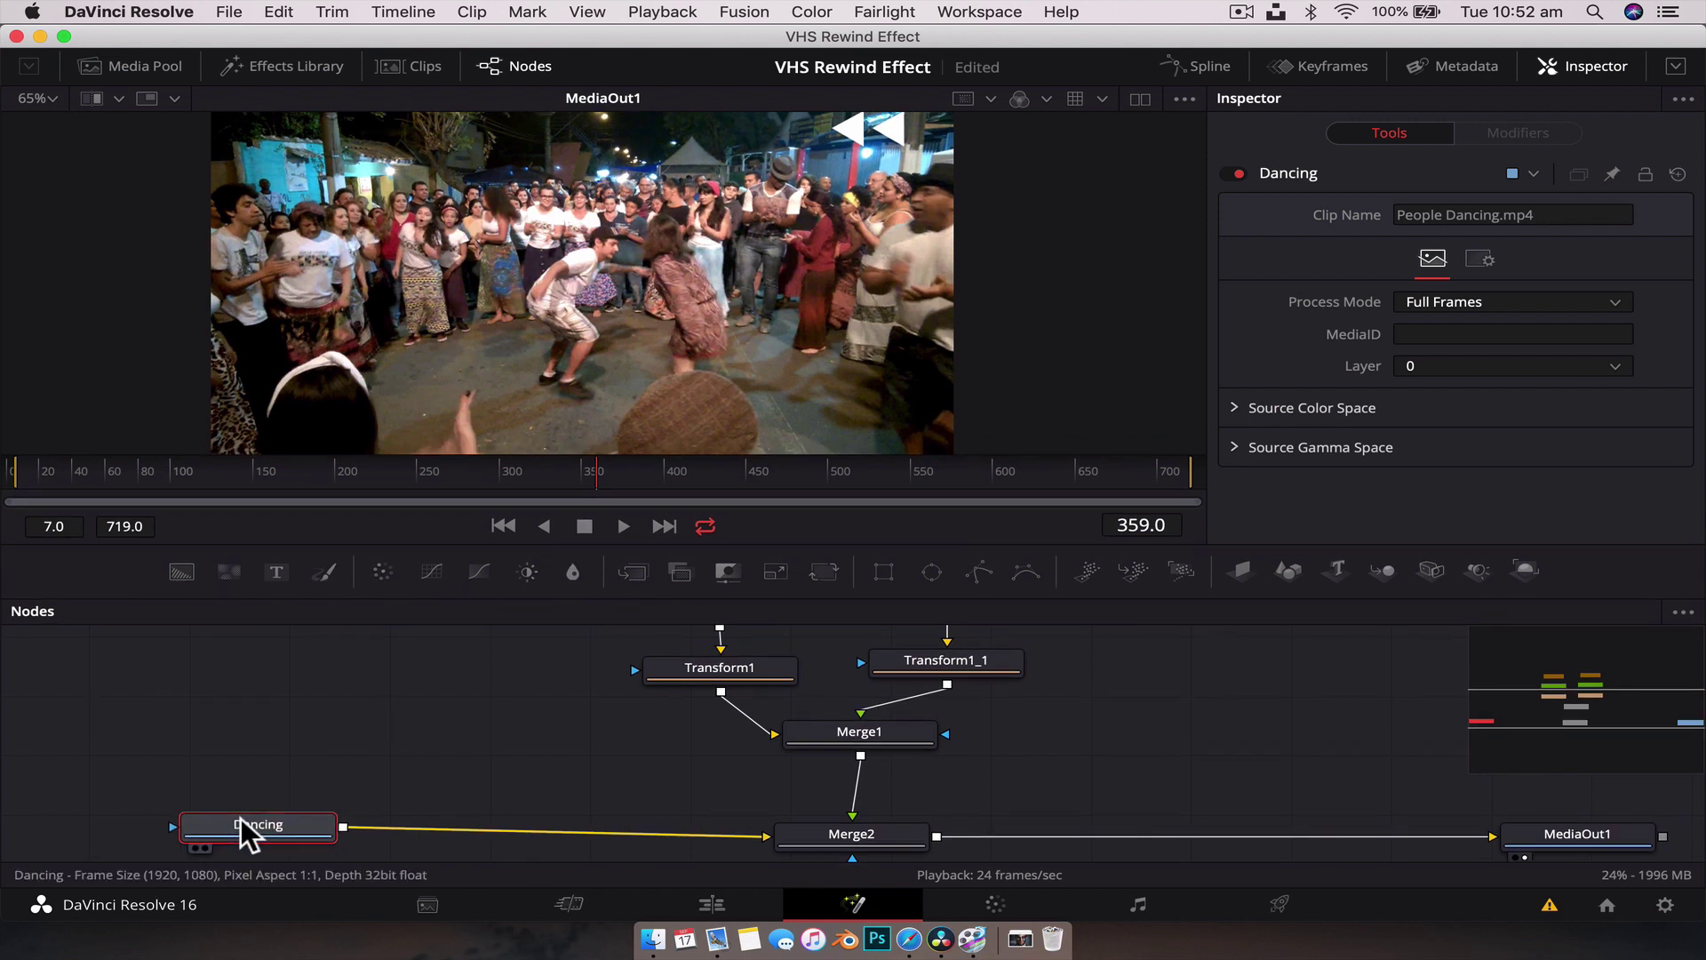
# Insert an Analog Damage node after the Dancing clip and open its settings.
pyautogui.hotkey('shift', 'space')
pyautogui.write('tran')
pyautogui.press('BackSpace')
pyautogui.press('BackSpace')
pyautogui.press('BackSpace')
pyautogui.press('BackSpace')
pyautogui.write('ana')
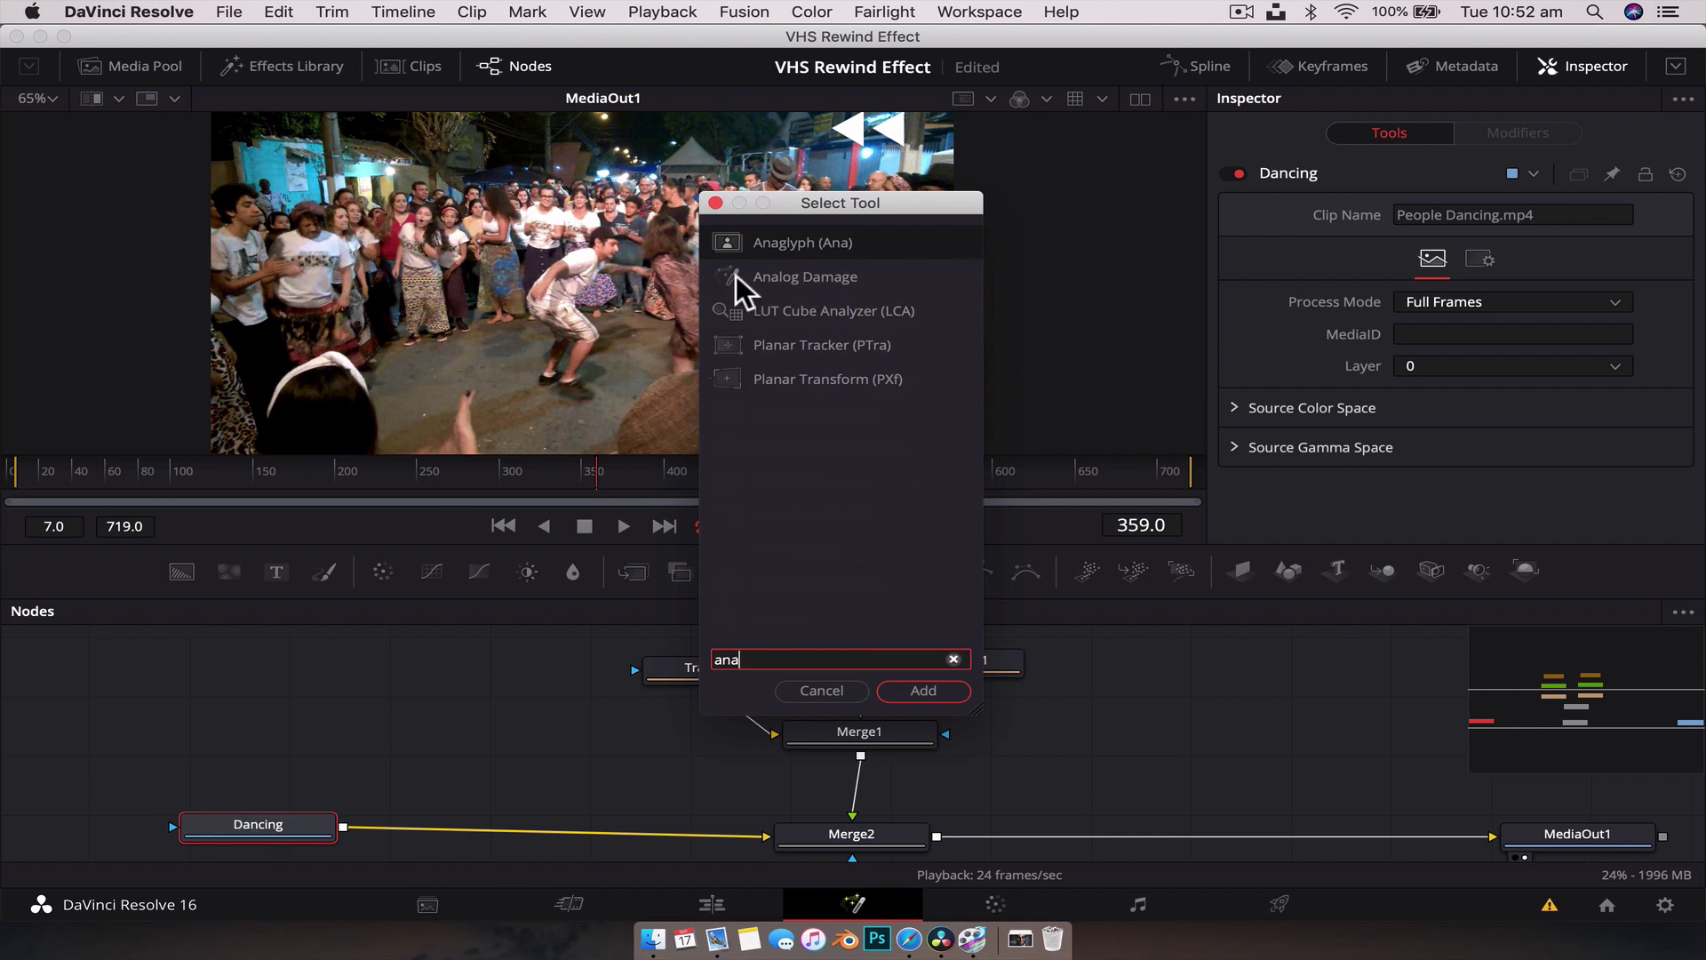
pyautogui.click(775, 273)
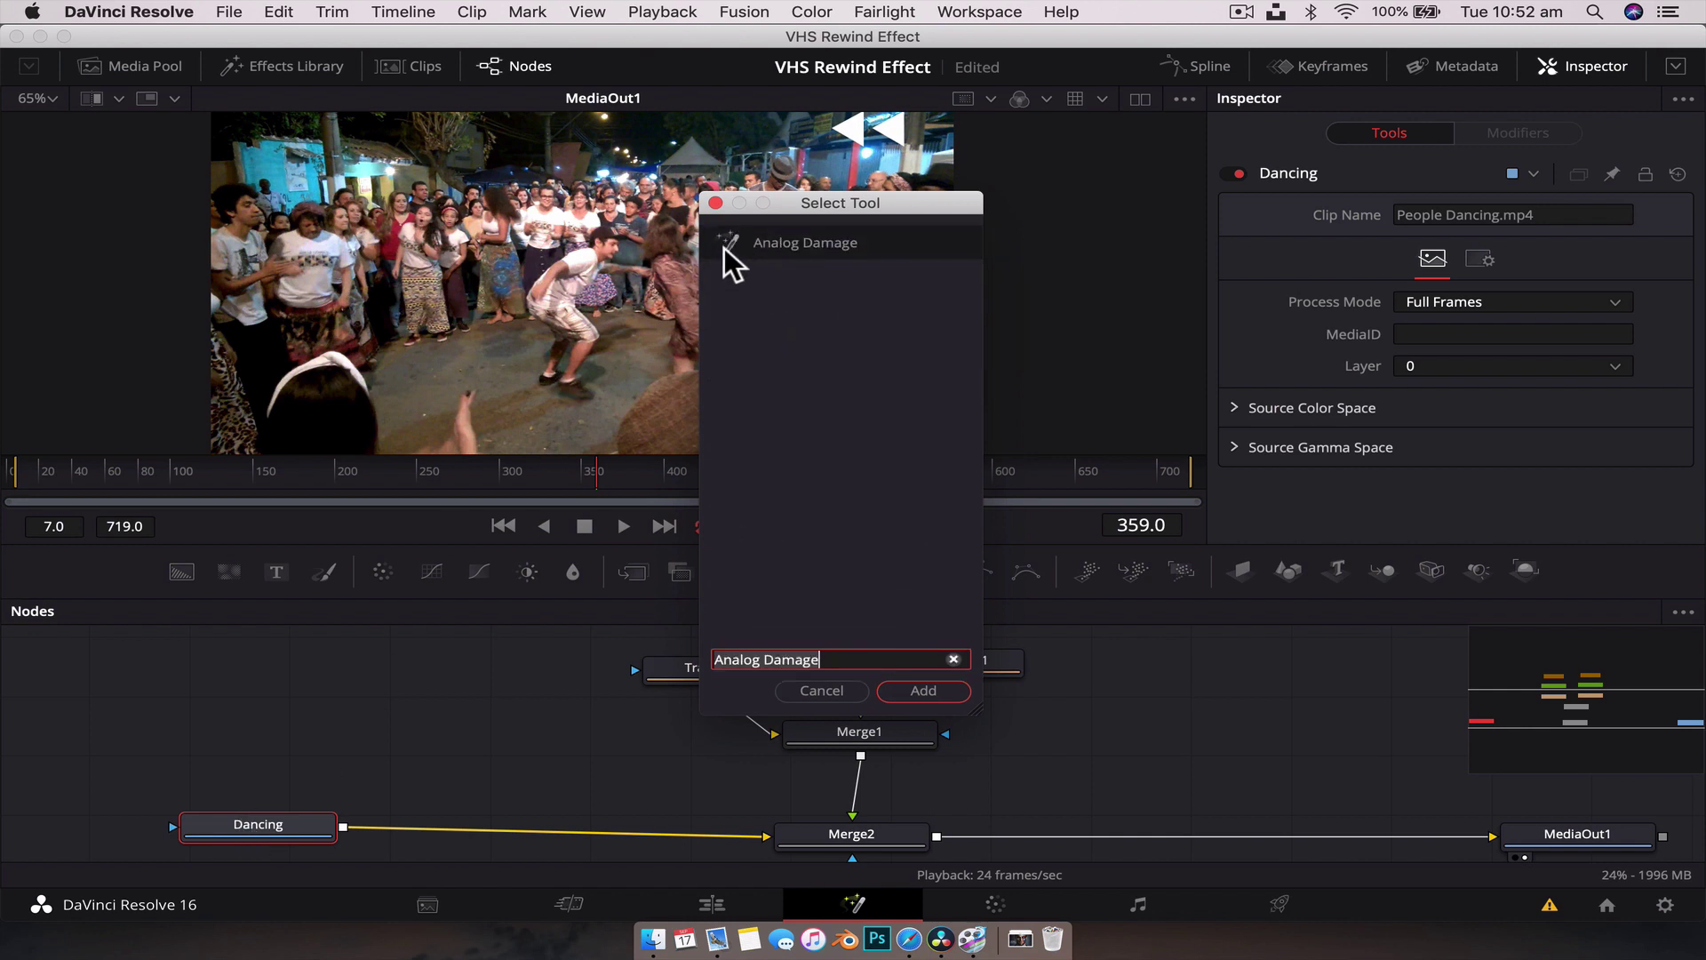
pyautogui.click(920, 691)
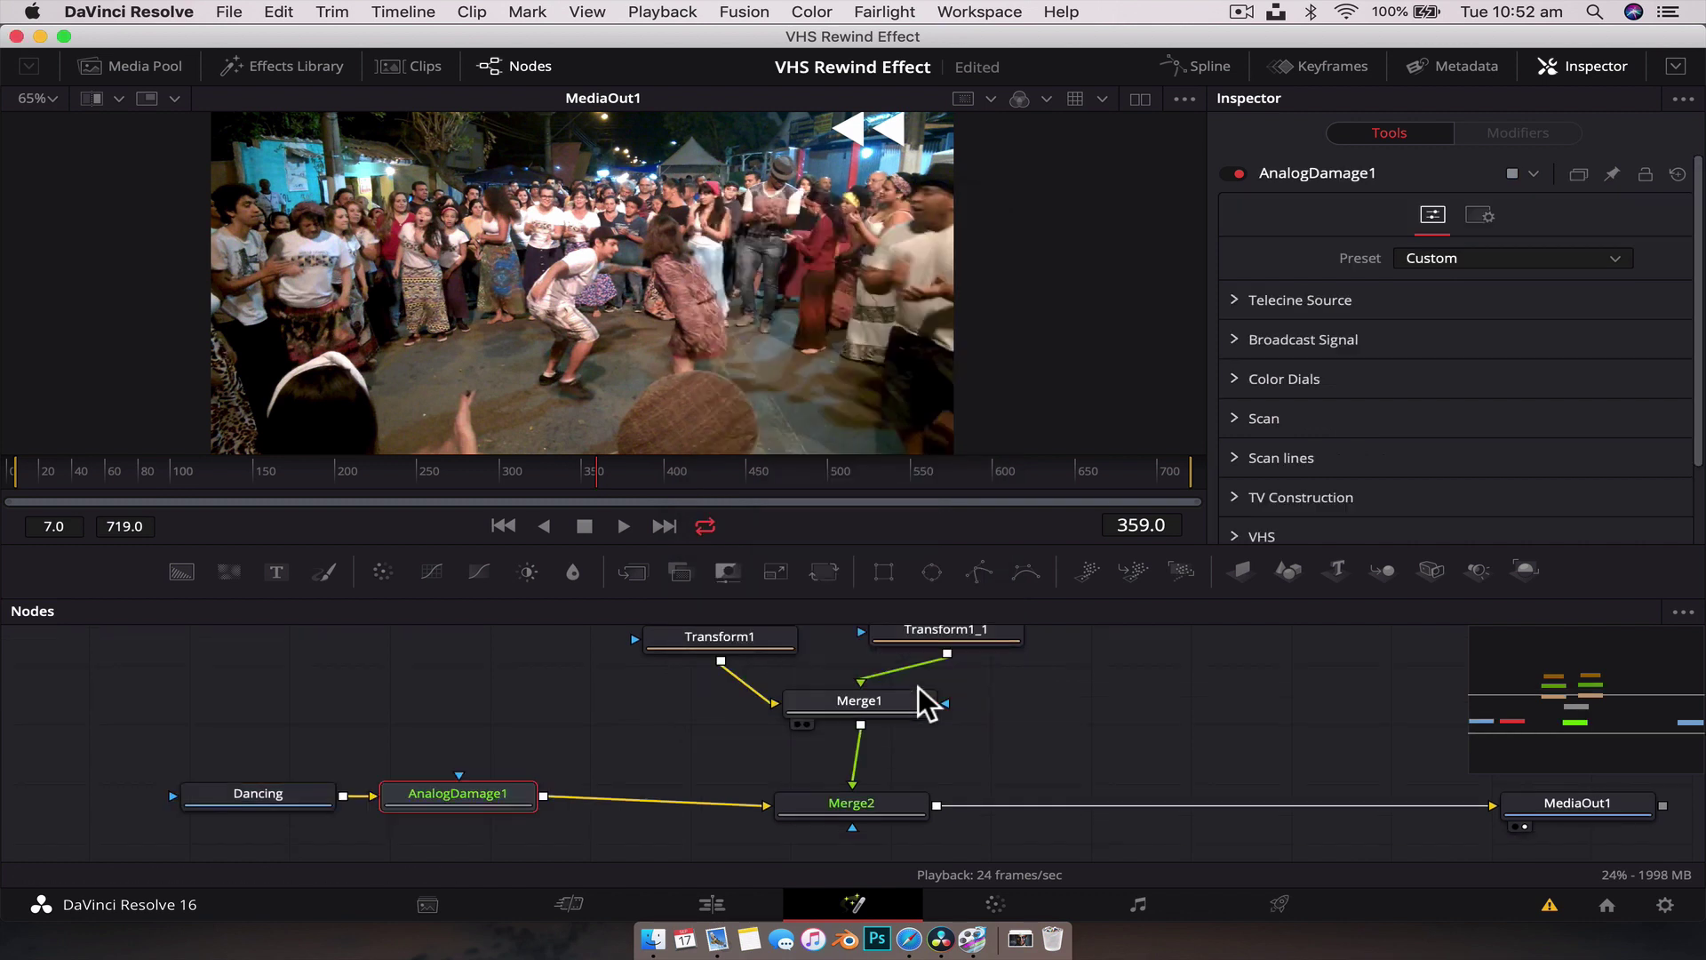
pyautogui.moveTo(301, 751); pyautogui.dragTo(552, 797)
pyautogui.click(451, 804)
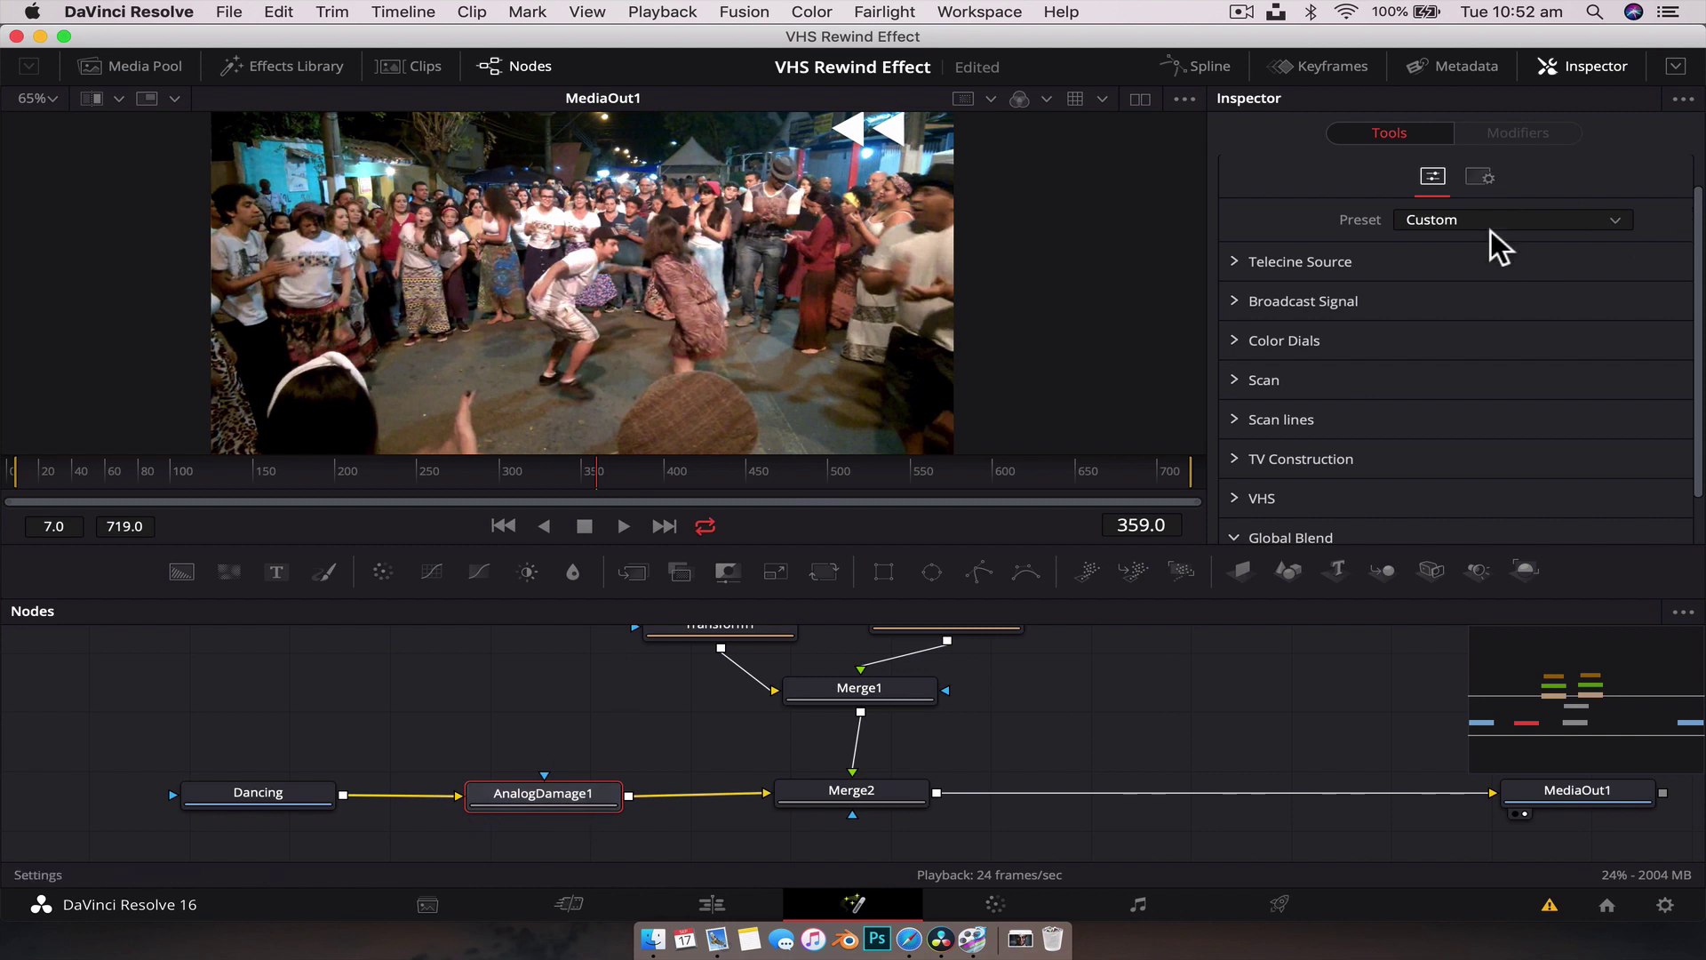
pyautogui.scroll(1, 1383, 286)
pyautogui.scroll(-2, 1383, 286)
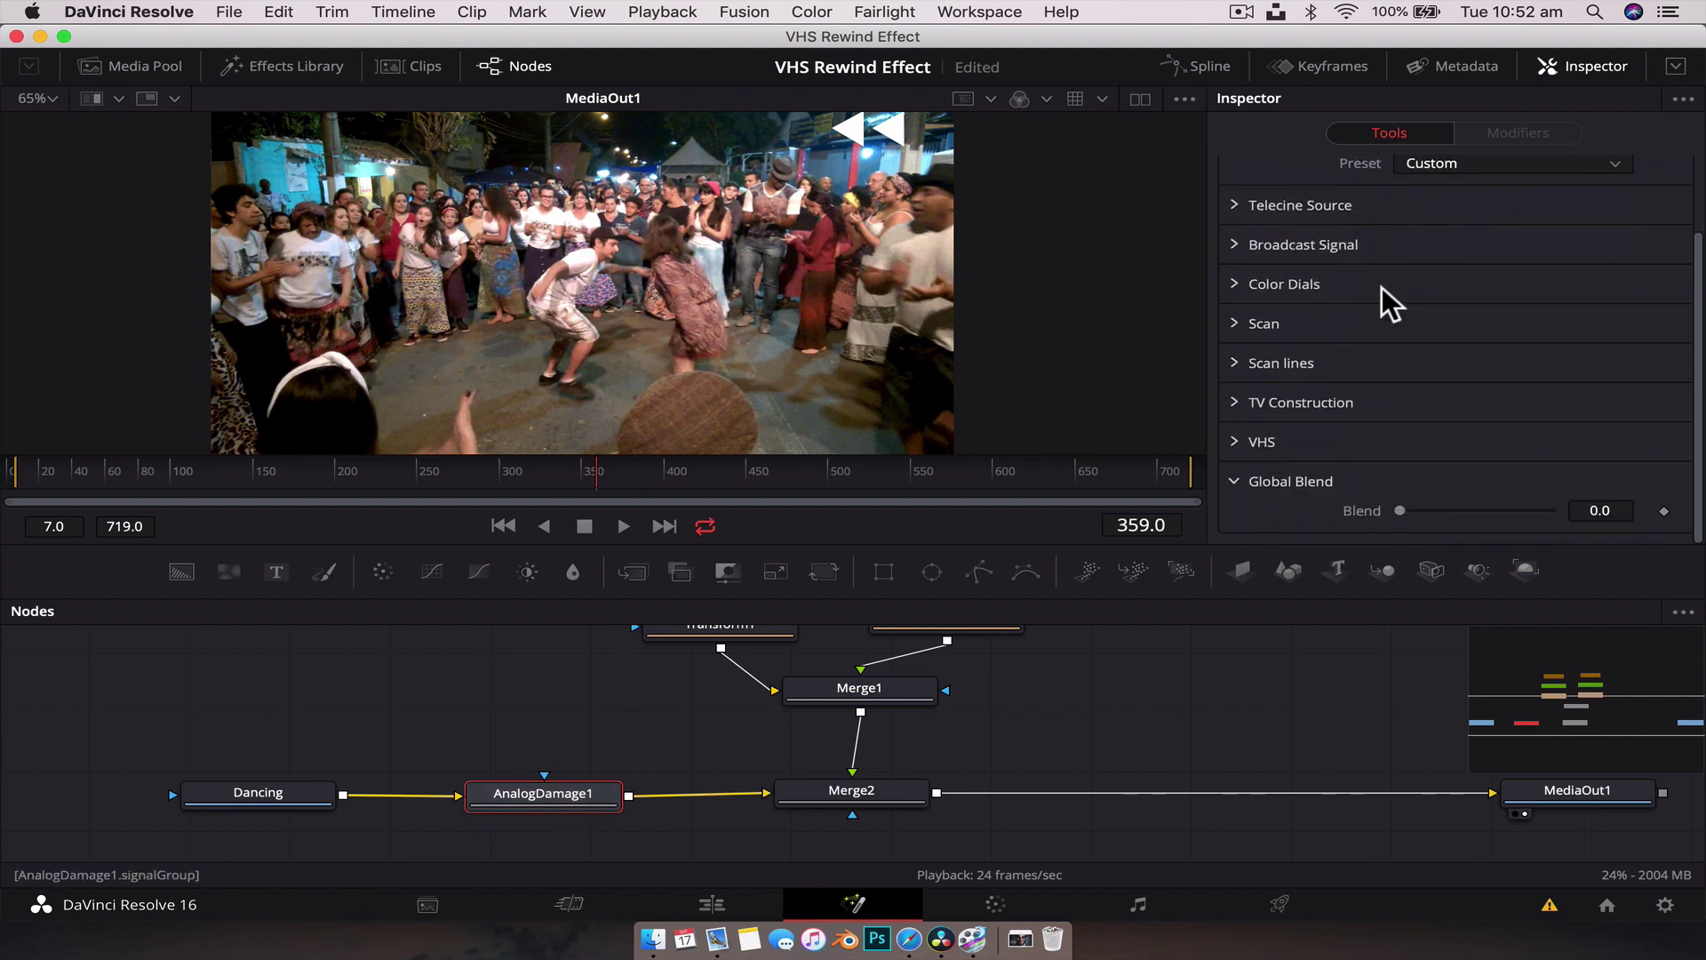
pyautogui.scroll(2, 1383, 286)
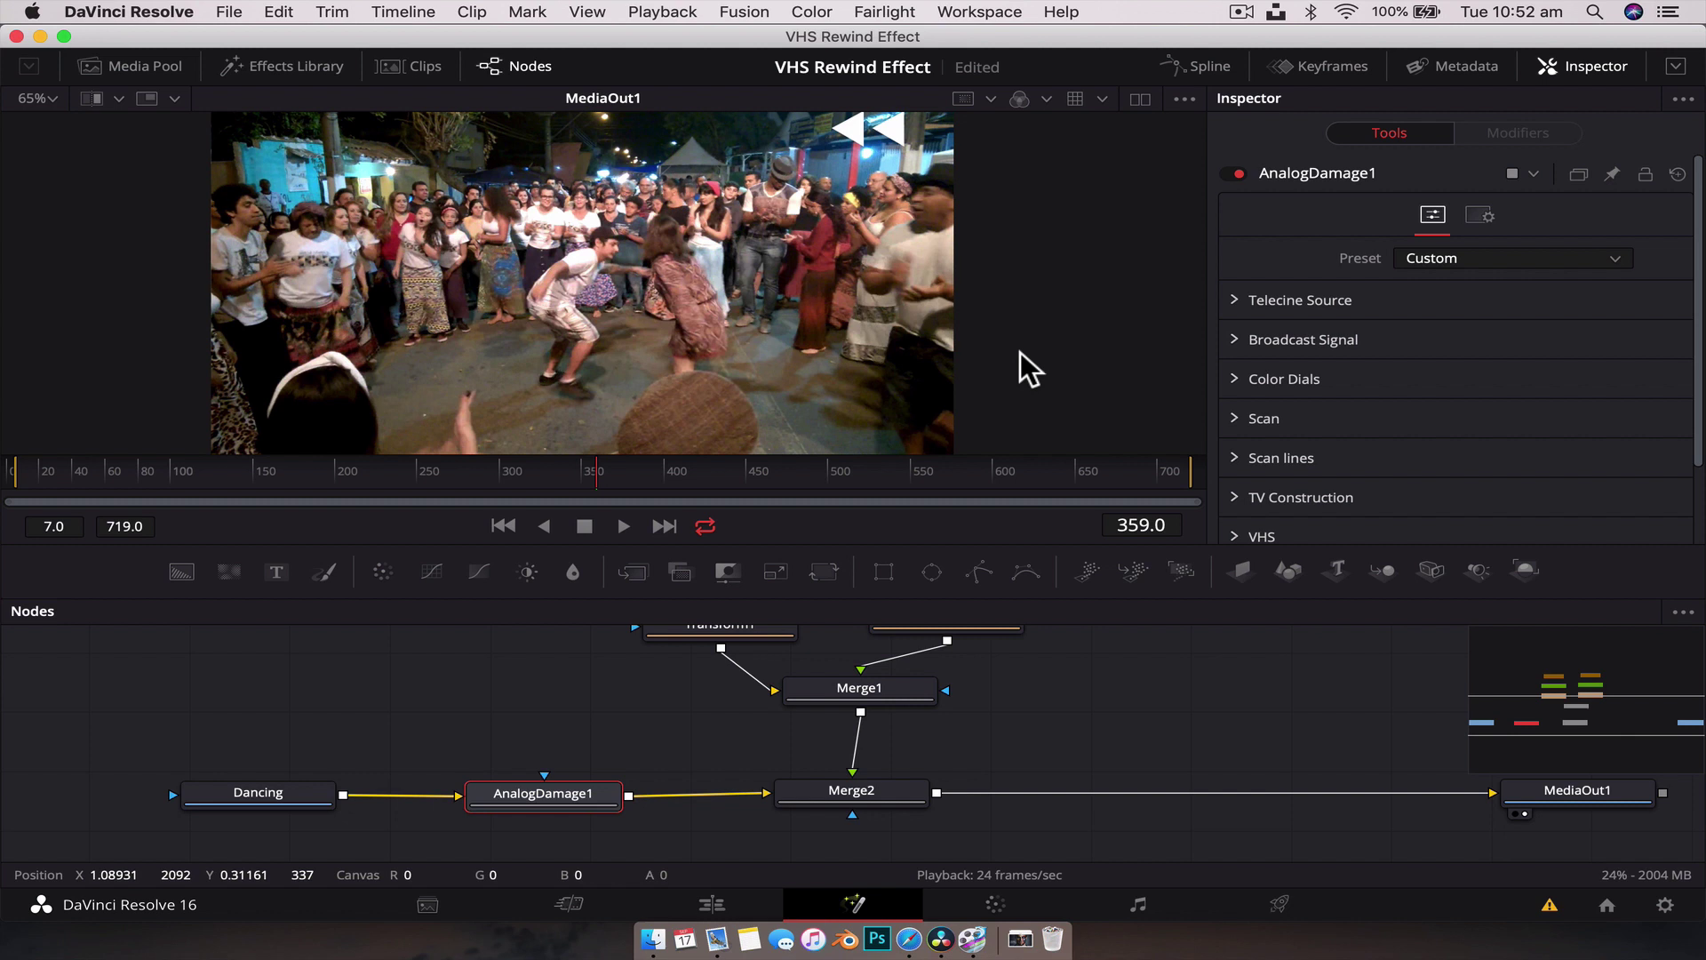
pyautogui.click(1234, 339)
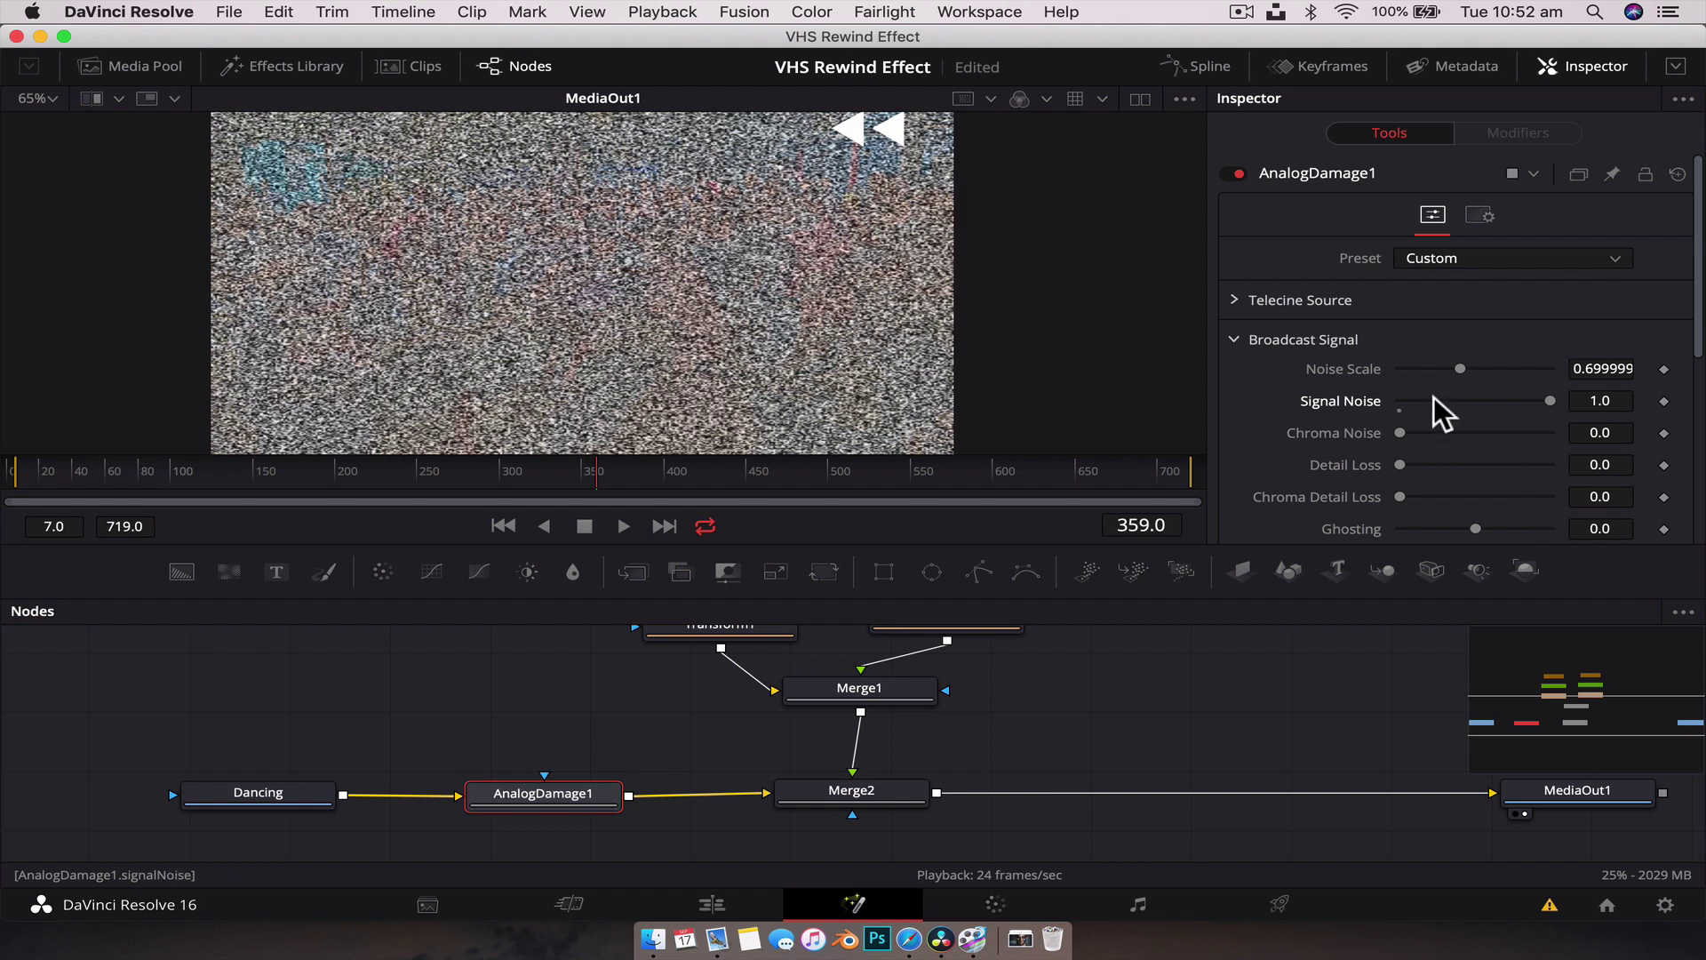
pyautogui.scroll(-4, 1431, 405)
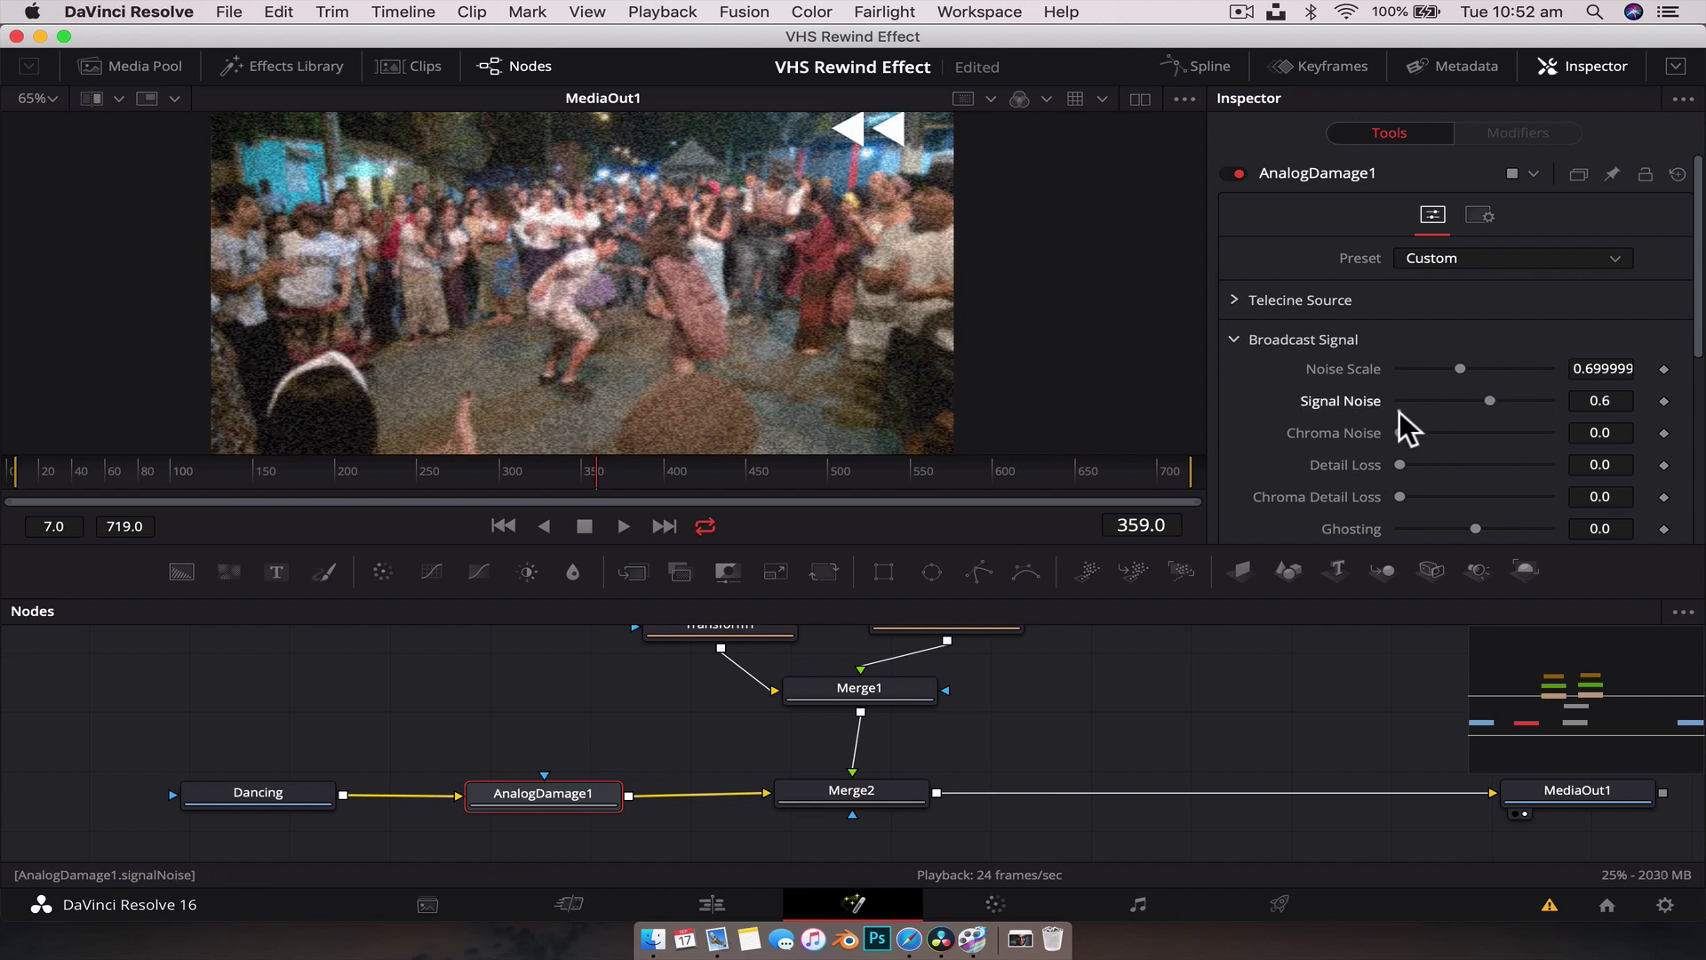
pyautogui.scroll(-3, 1400, 413)
pyautogui.moveTo(1401, 433); pyautogui.dragTo(1540, 432)
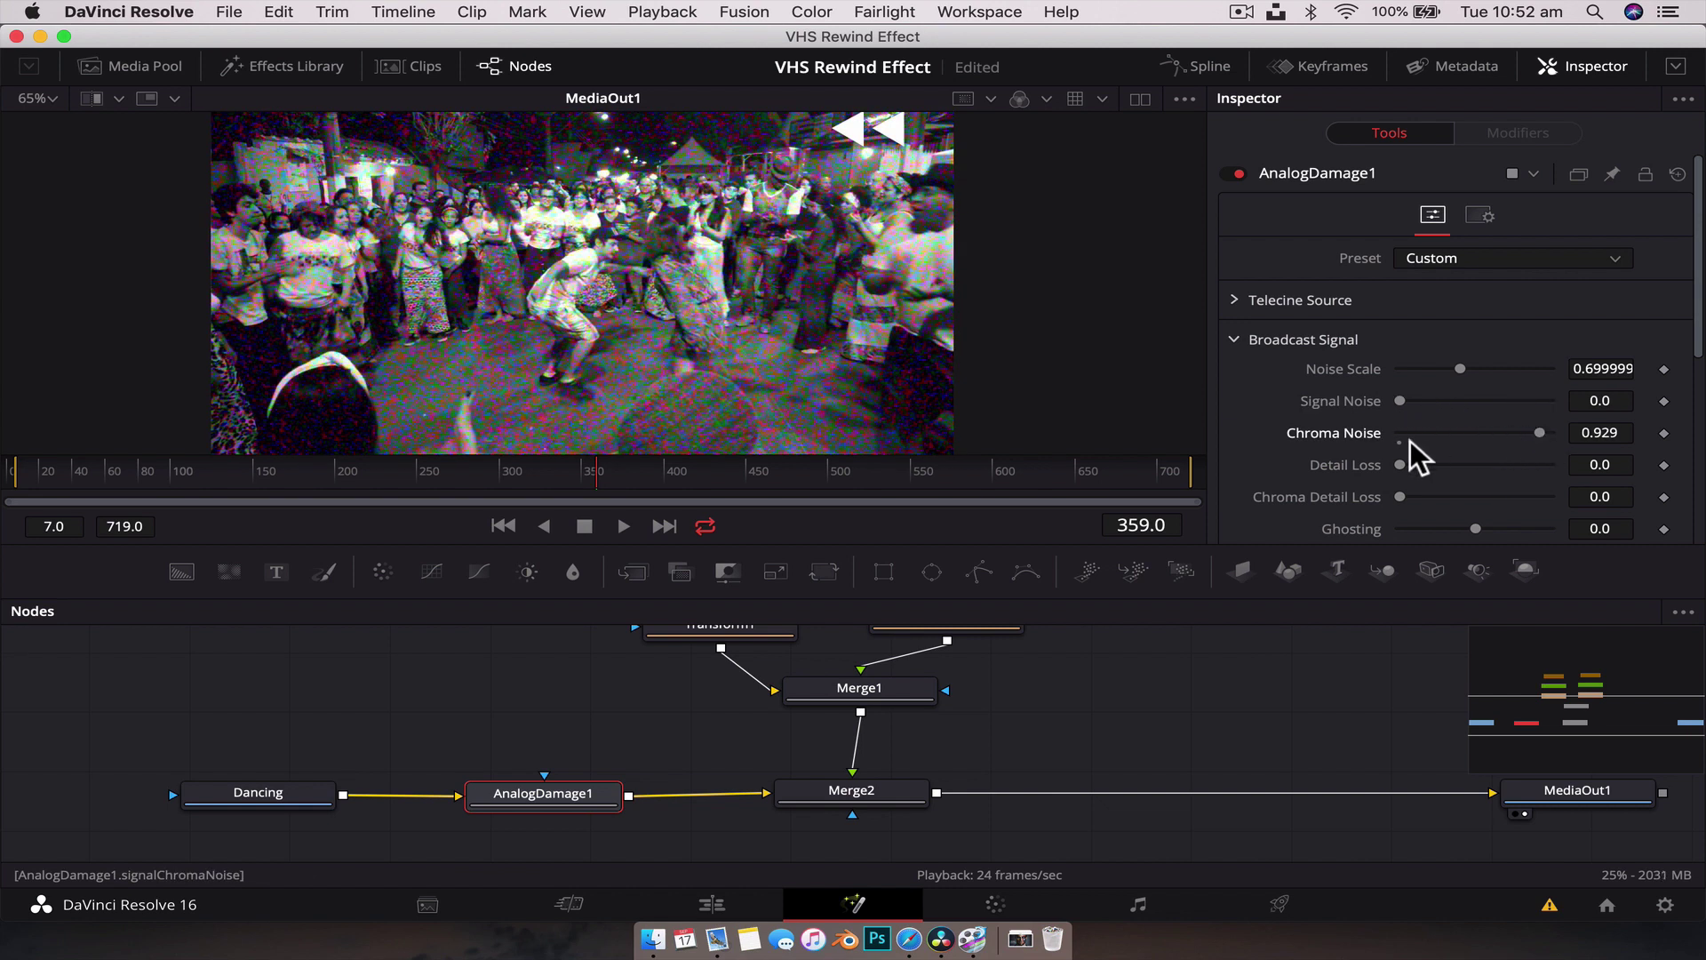
pyautogui.scroll(-9, 1401, 440)
pyautogui.scroll(-8, 1233, 380)
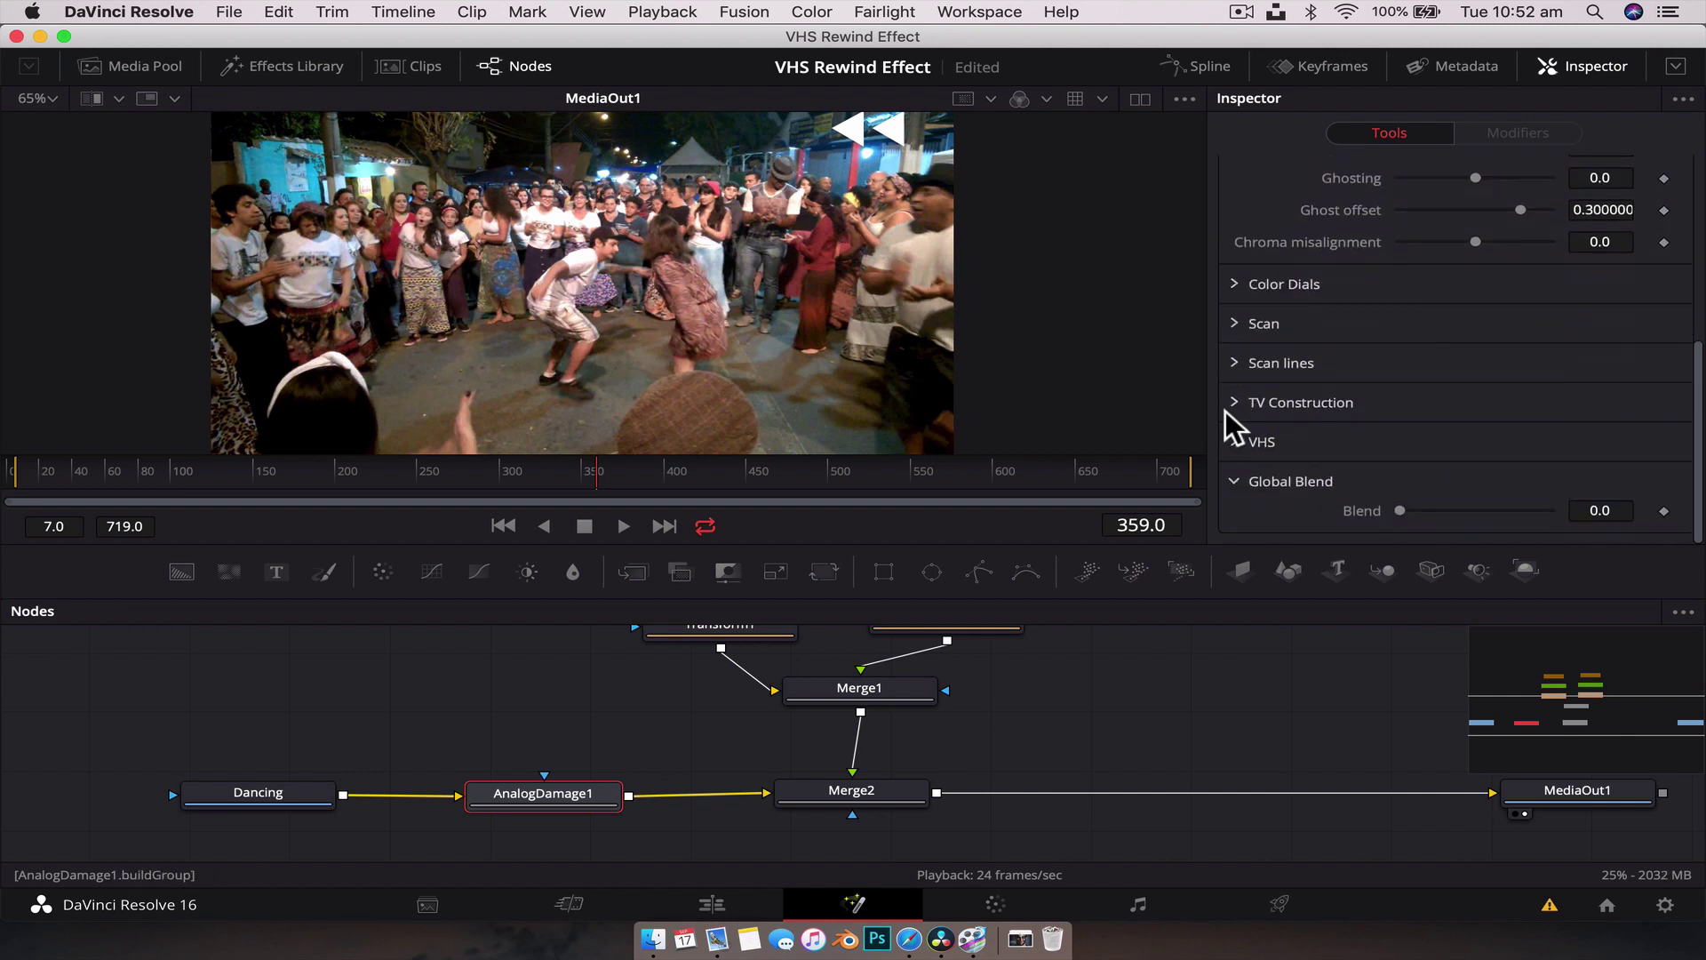
pyautogui.click(1228, 407)
pyautogui.moveTo(1401, 526); pyautogui.dragTo(1582, 533)
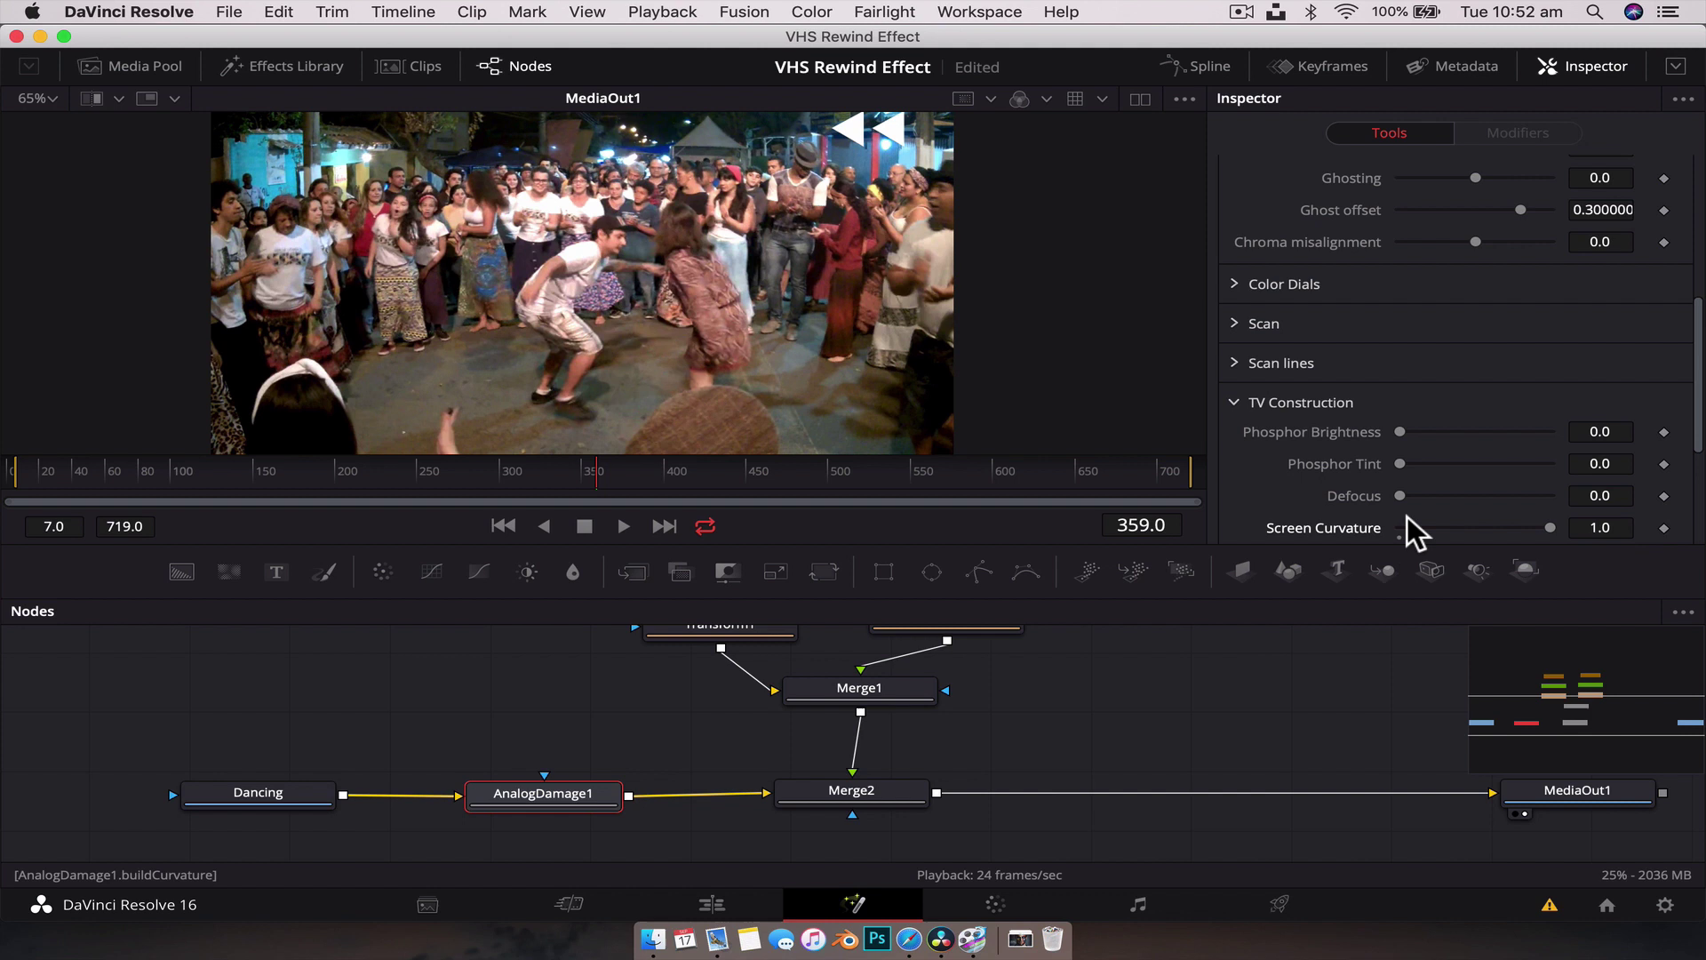
pyautogui.click(1236, 391)
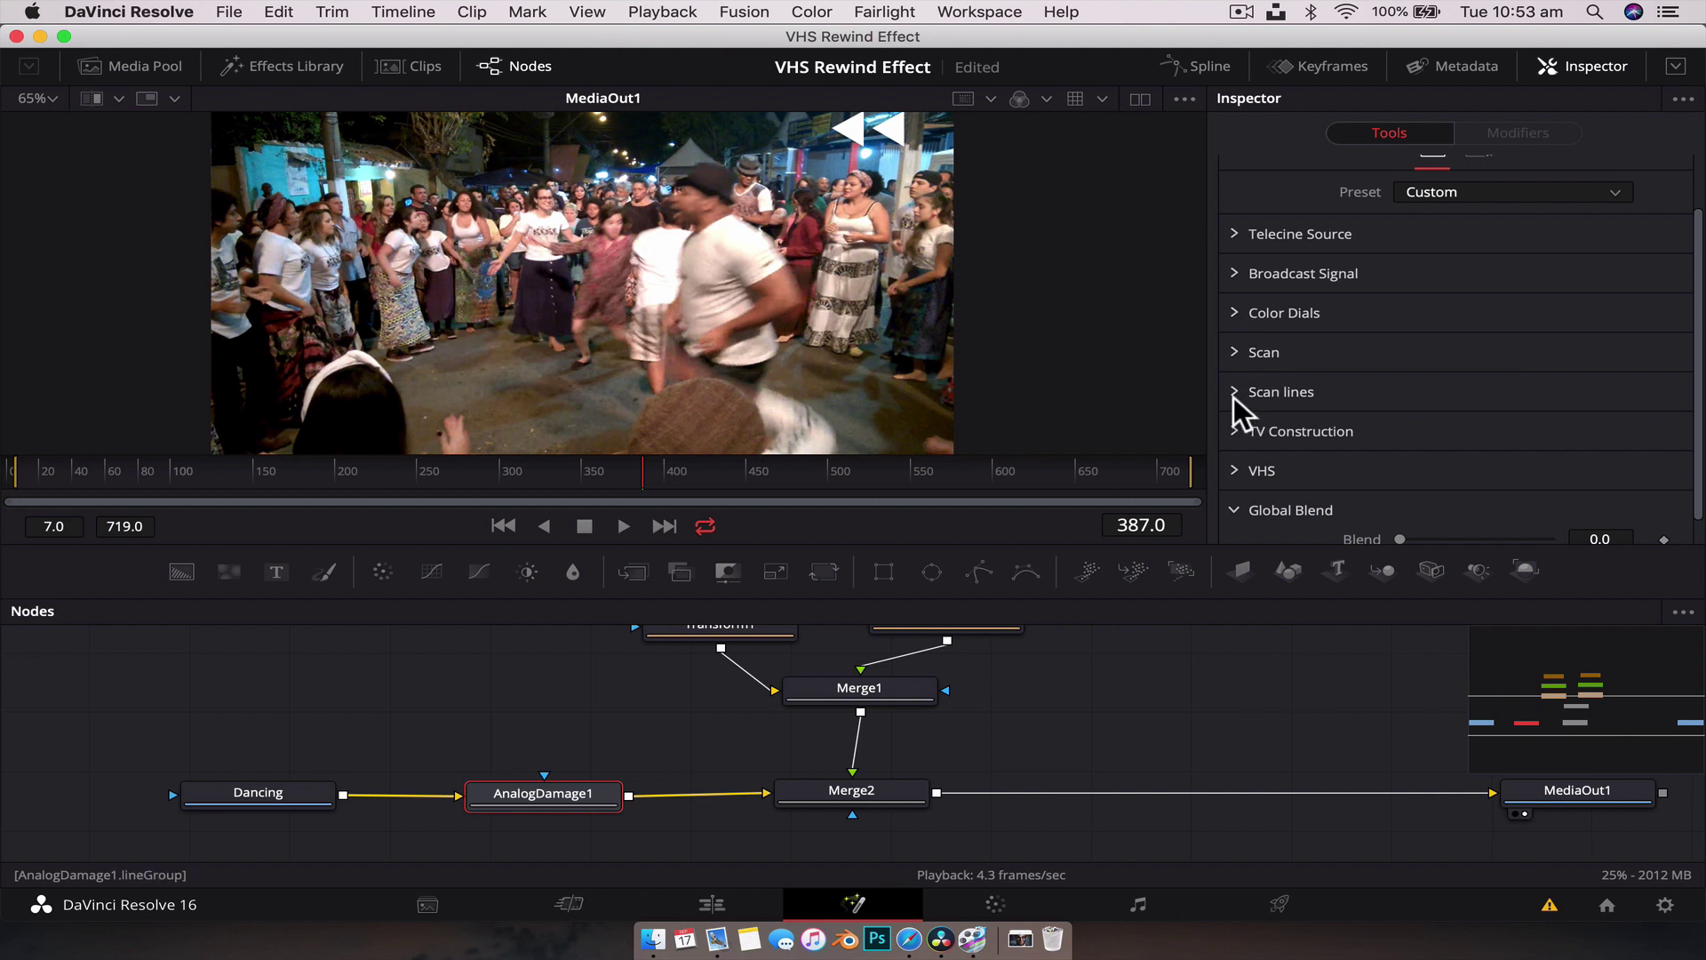
# Set scan lines to Line Sharpness 1.0 and Line Frequency 17.17, previewing from frame 115.
pyautogui.click(1231, 390)
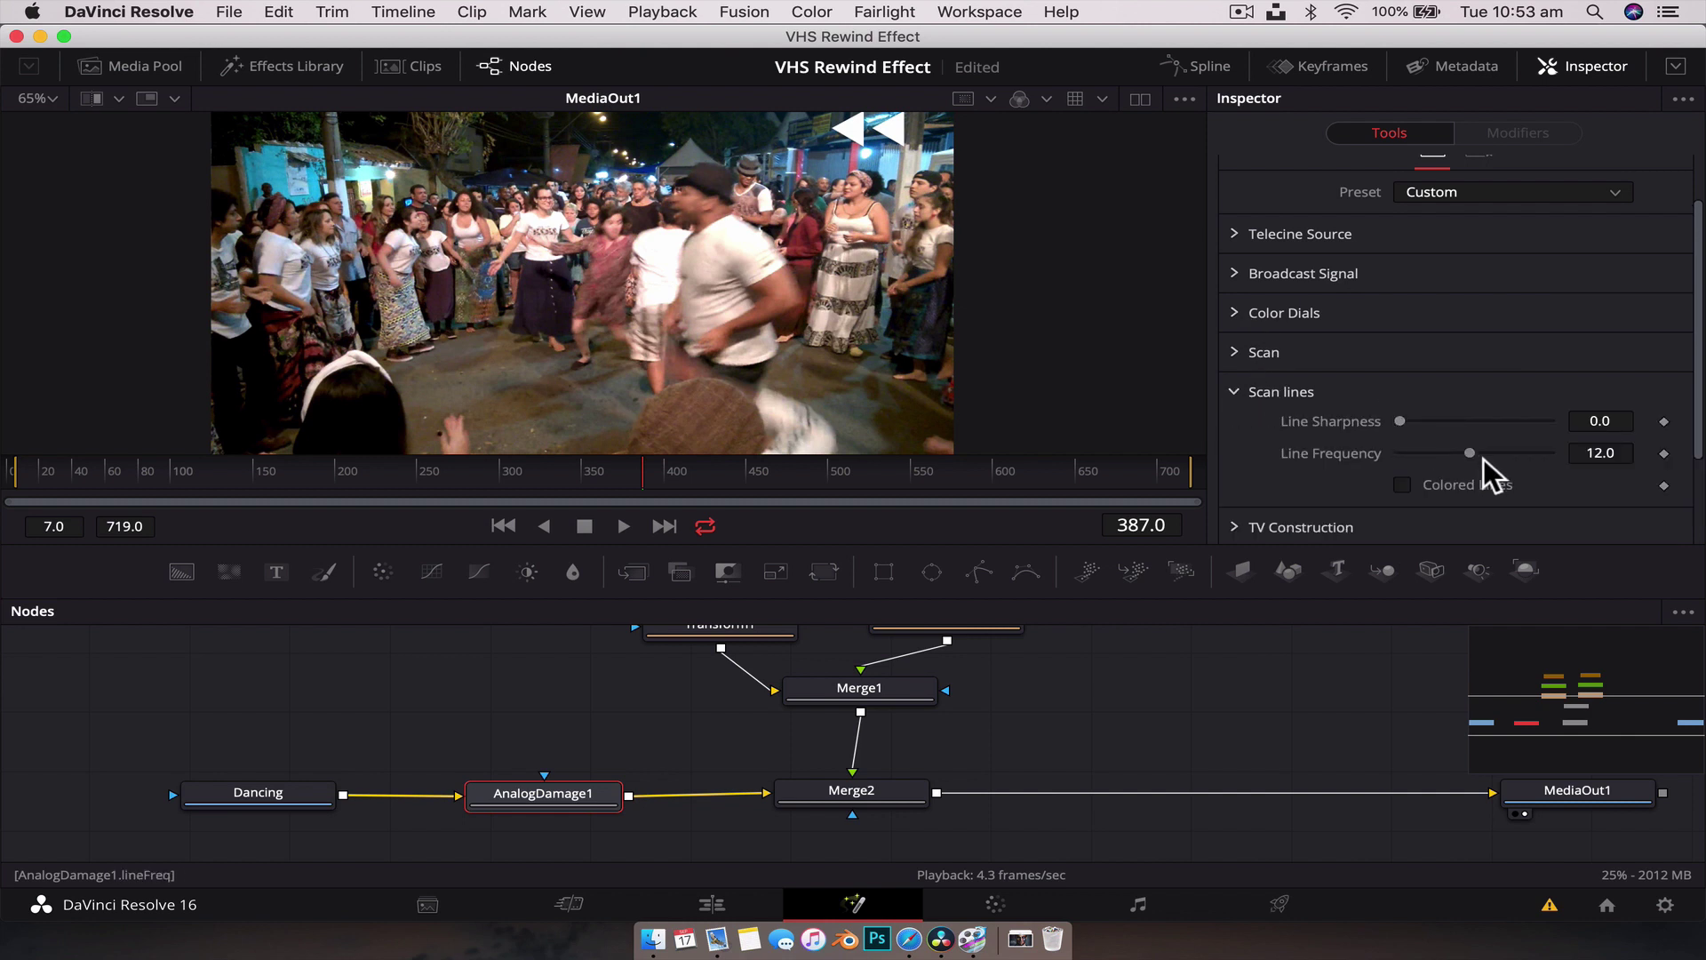
pyautogui.moveTo(1404, 424); pyautogui.dragTo(1628, 424)
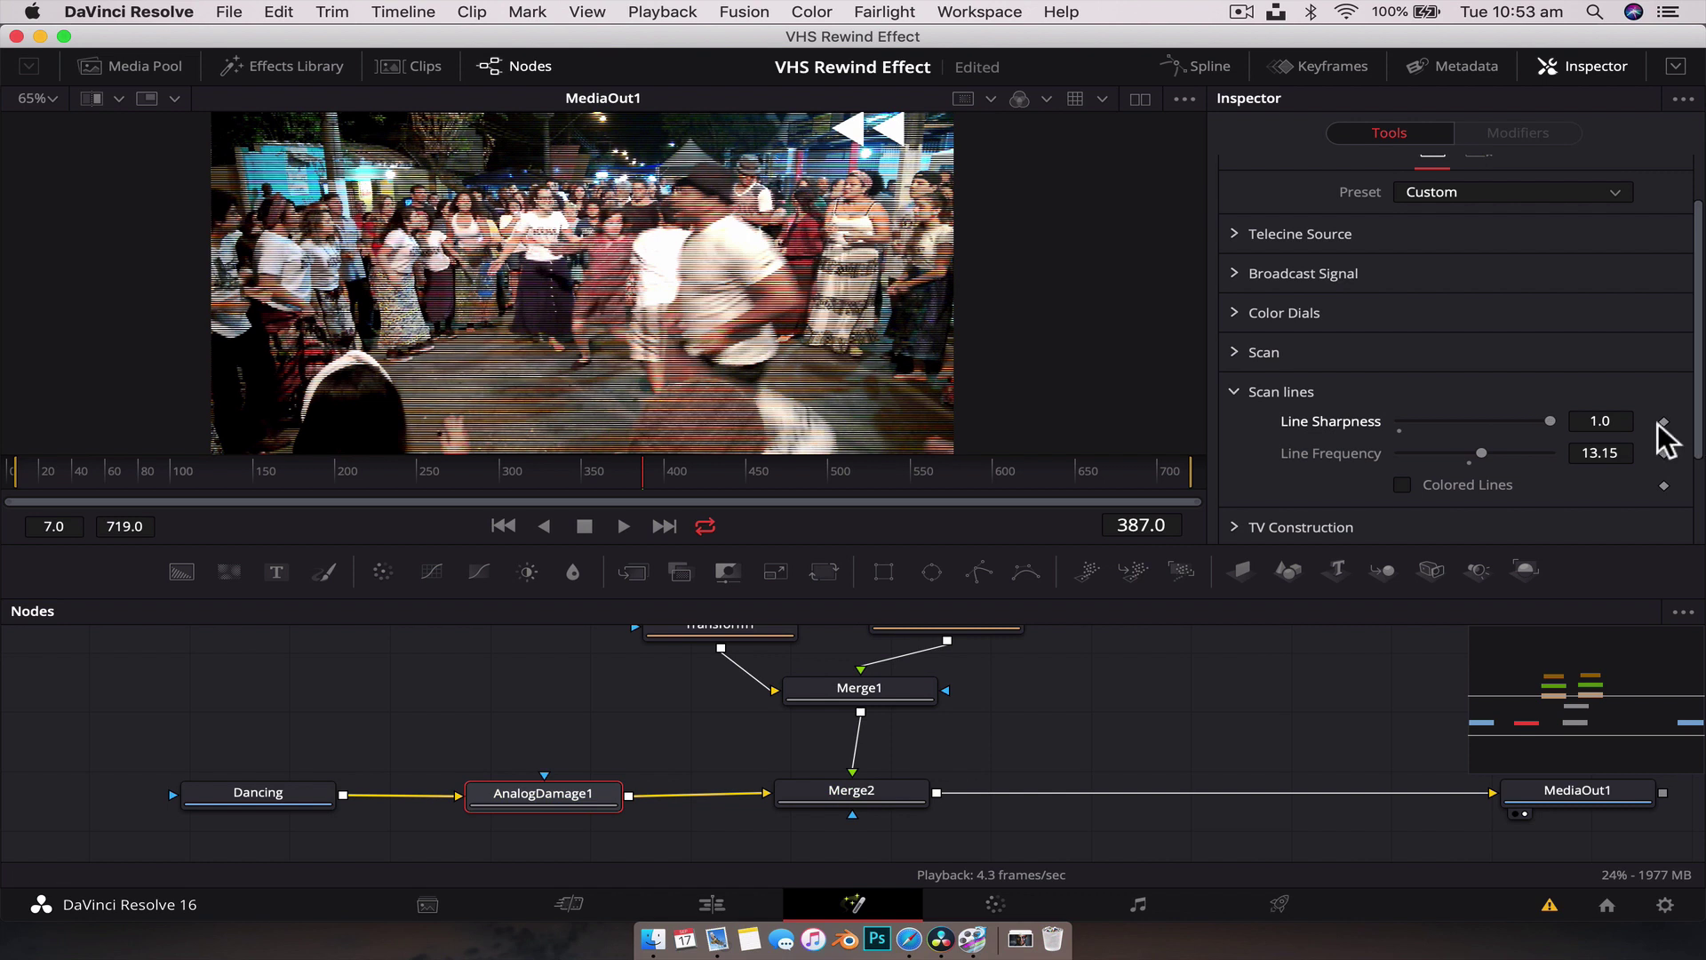
pyautogui.click(1500, 453)
pyautogui.click(1511, 453)
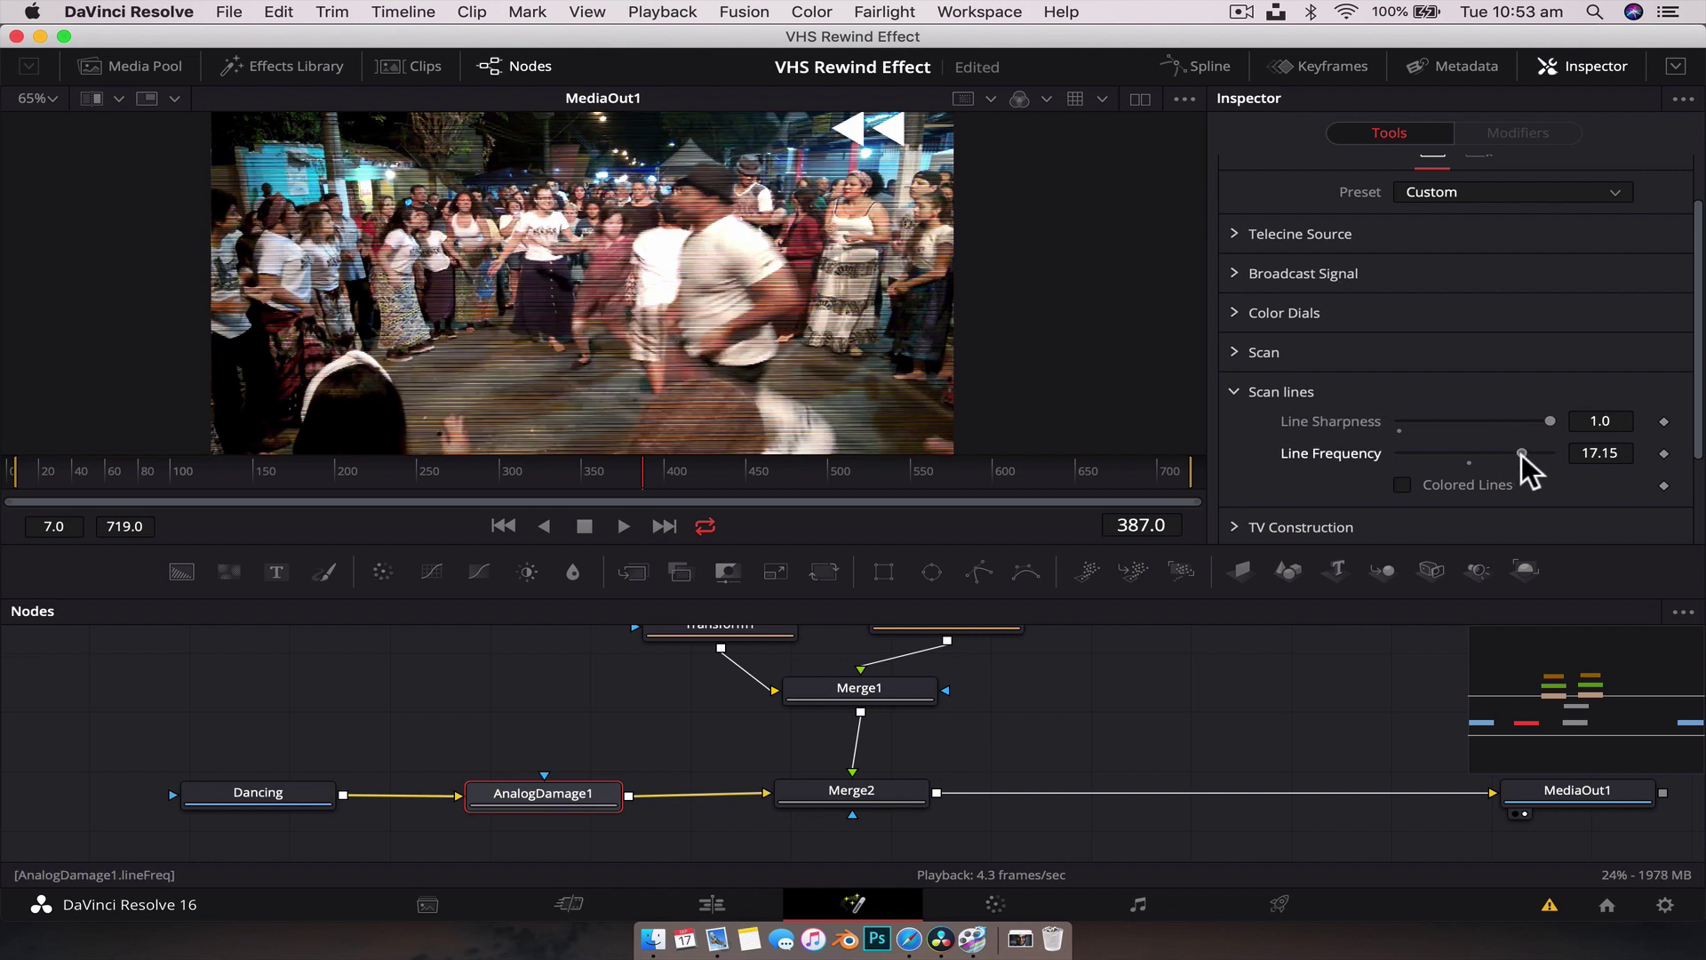
pyautogui.moveTo(1522, 454); pyautogui.dragTo(1518, 454)
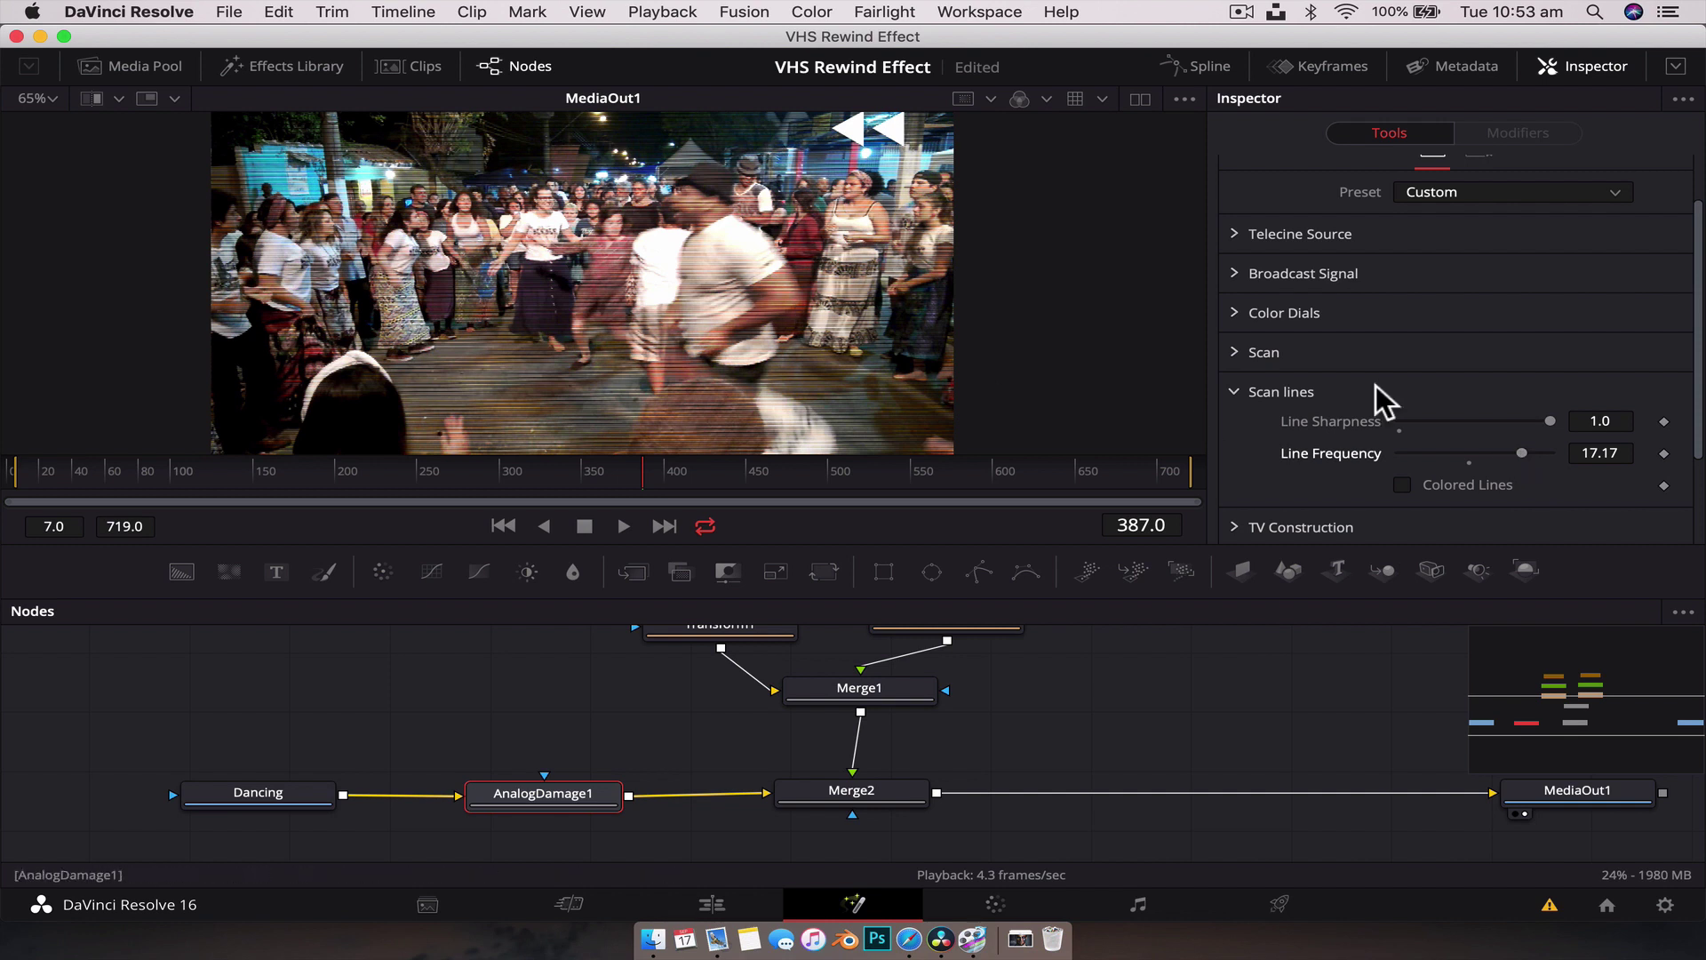
pyautogui.click(195, 467)
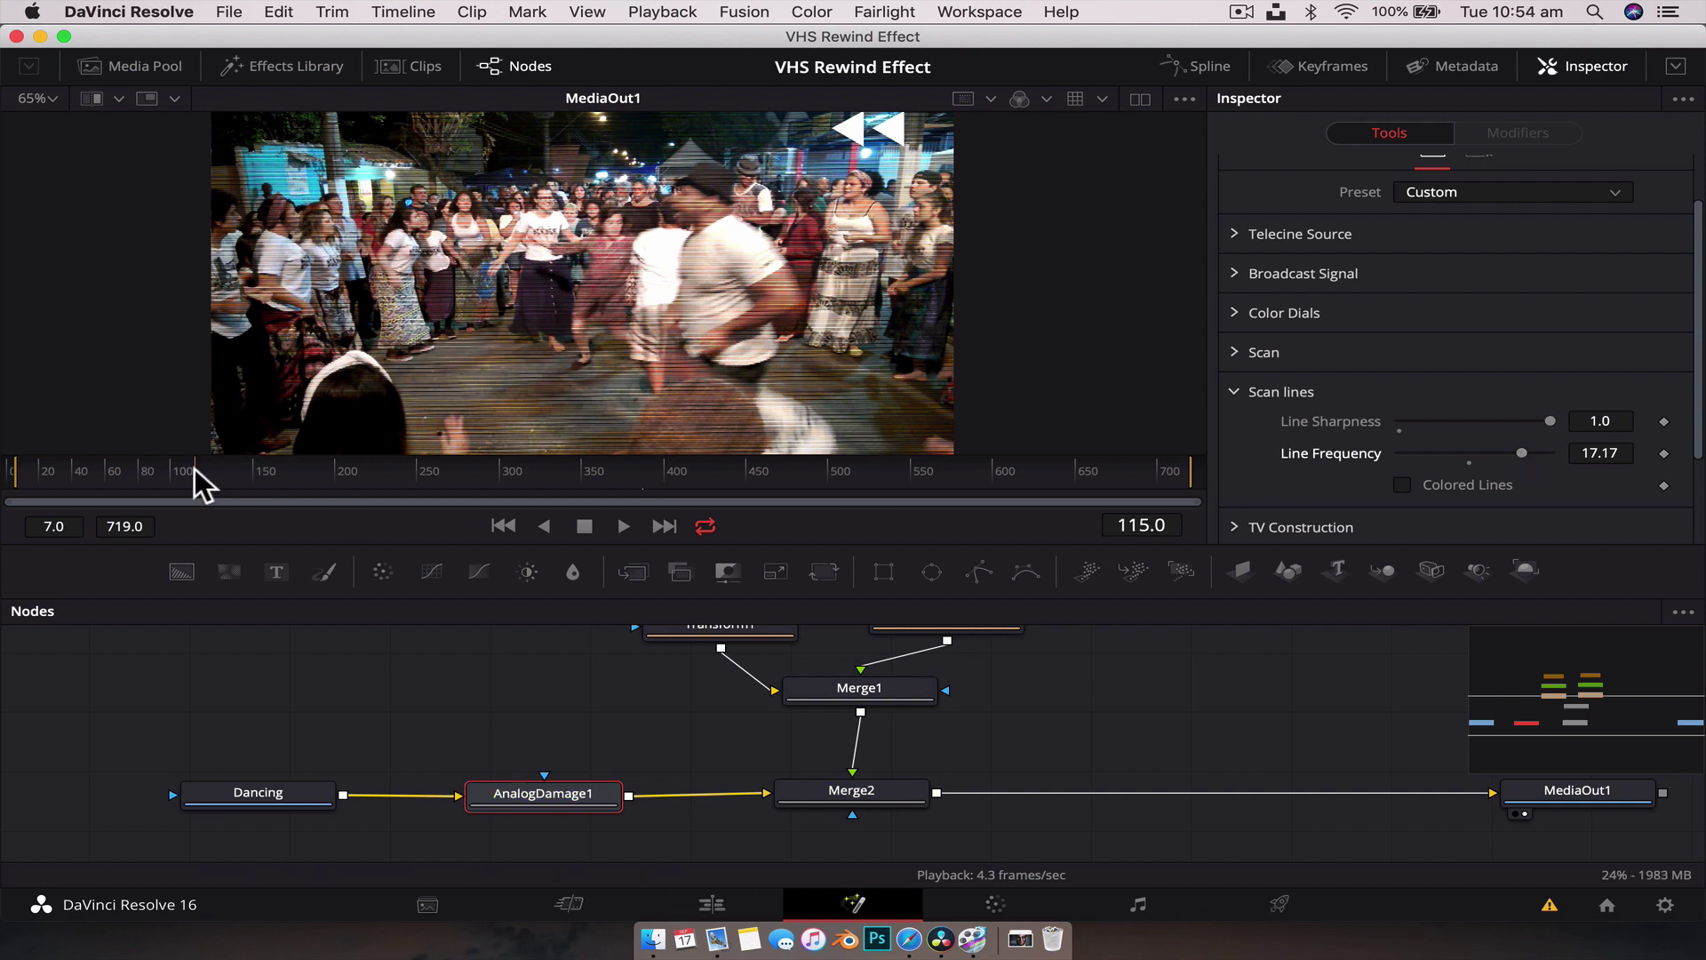
pyautogui.press('space')
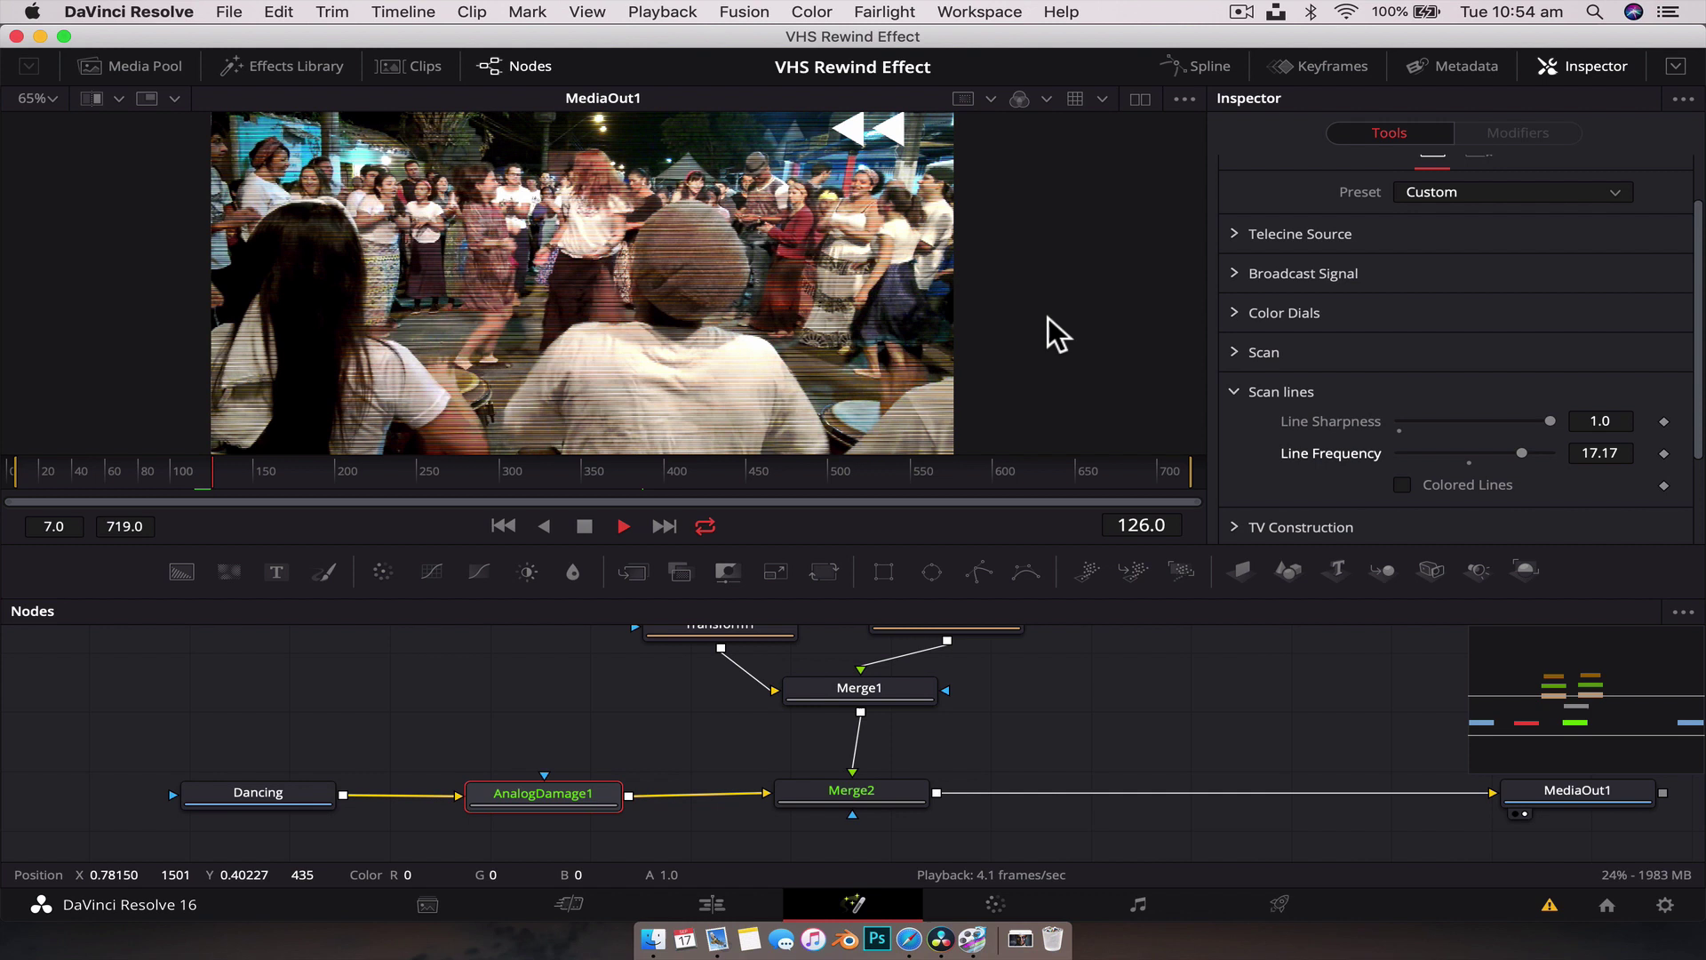
pyautogui.press('space')
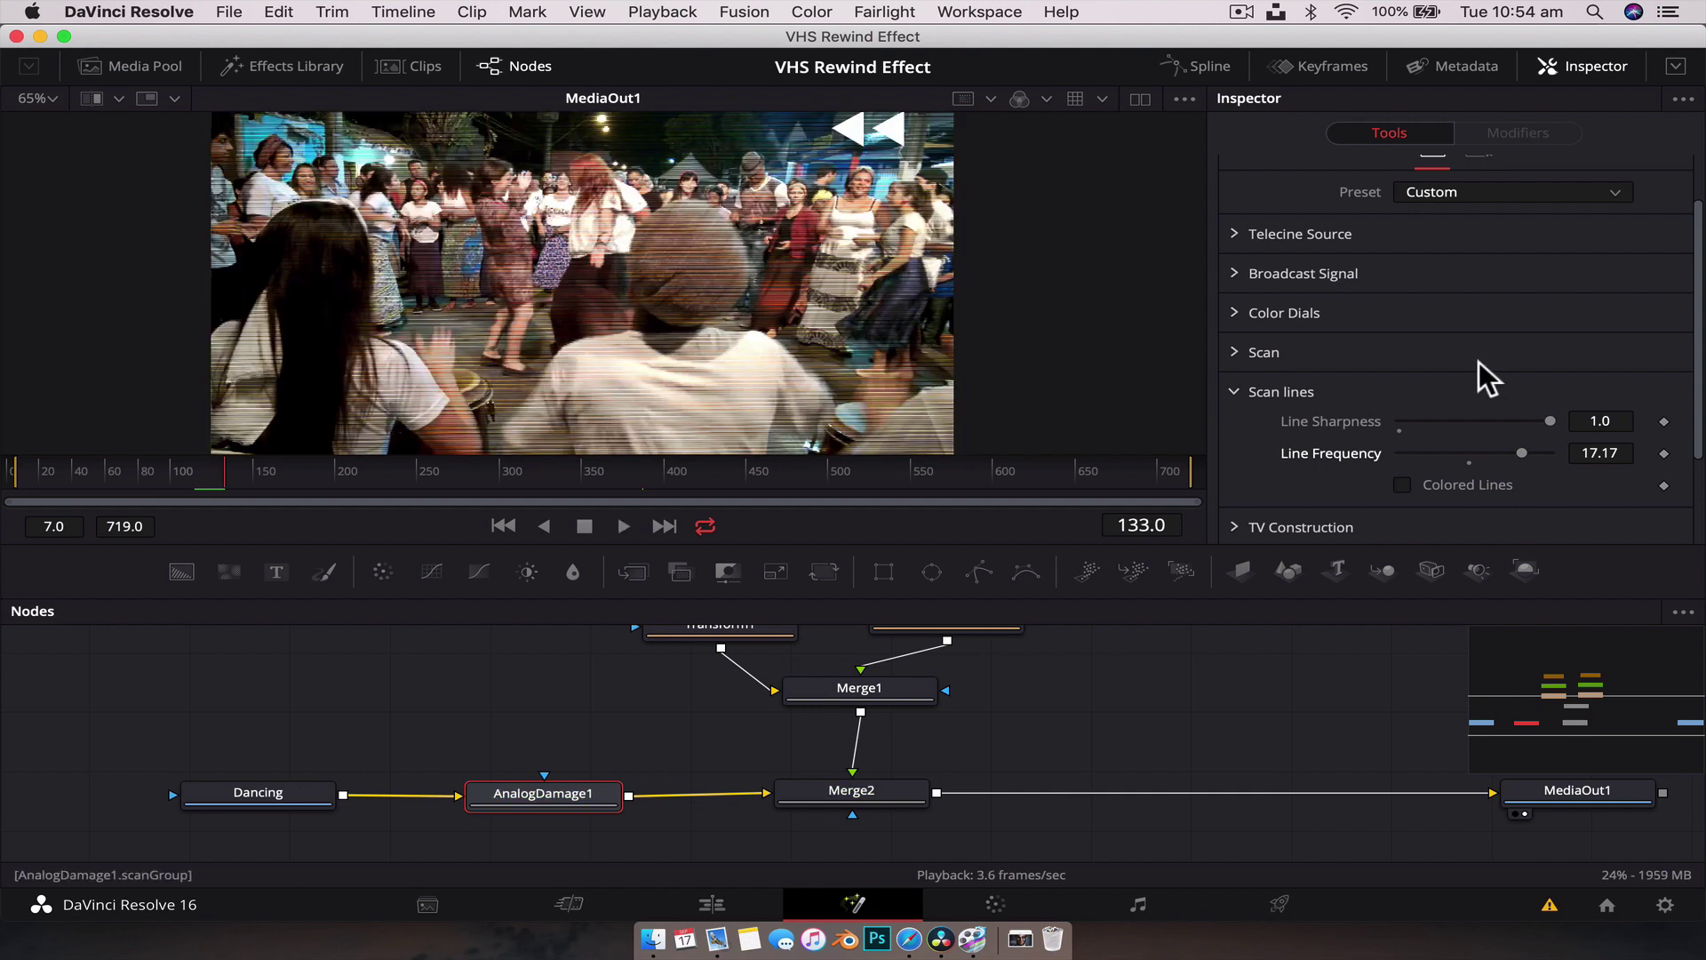
# Set TV Construction to Screen Curvature 0.389, Defocus 0.1 and Phosphor Brightness 0.315.
pyautogui.scroll(-3, 1465, 390)
pyautogui.scroll(-1, 1465, 389)
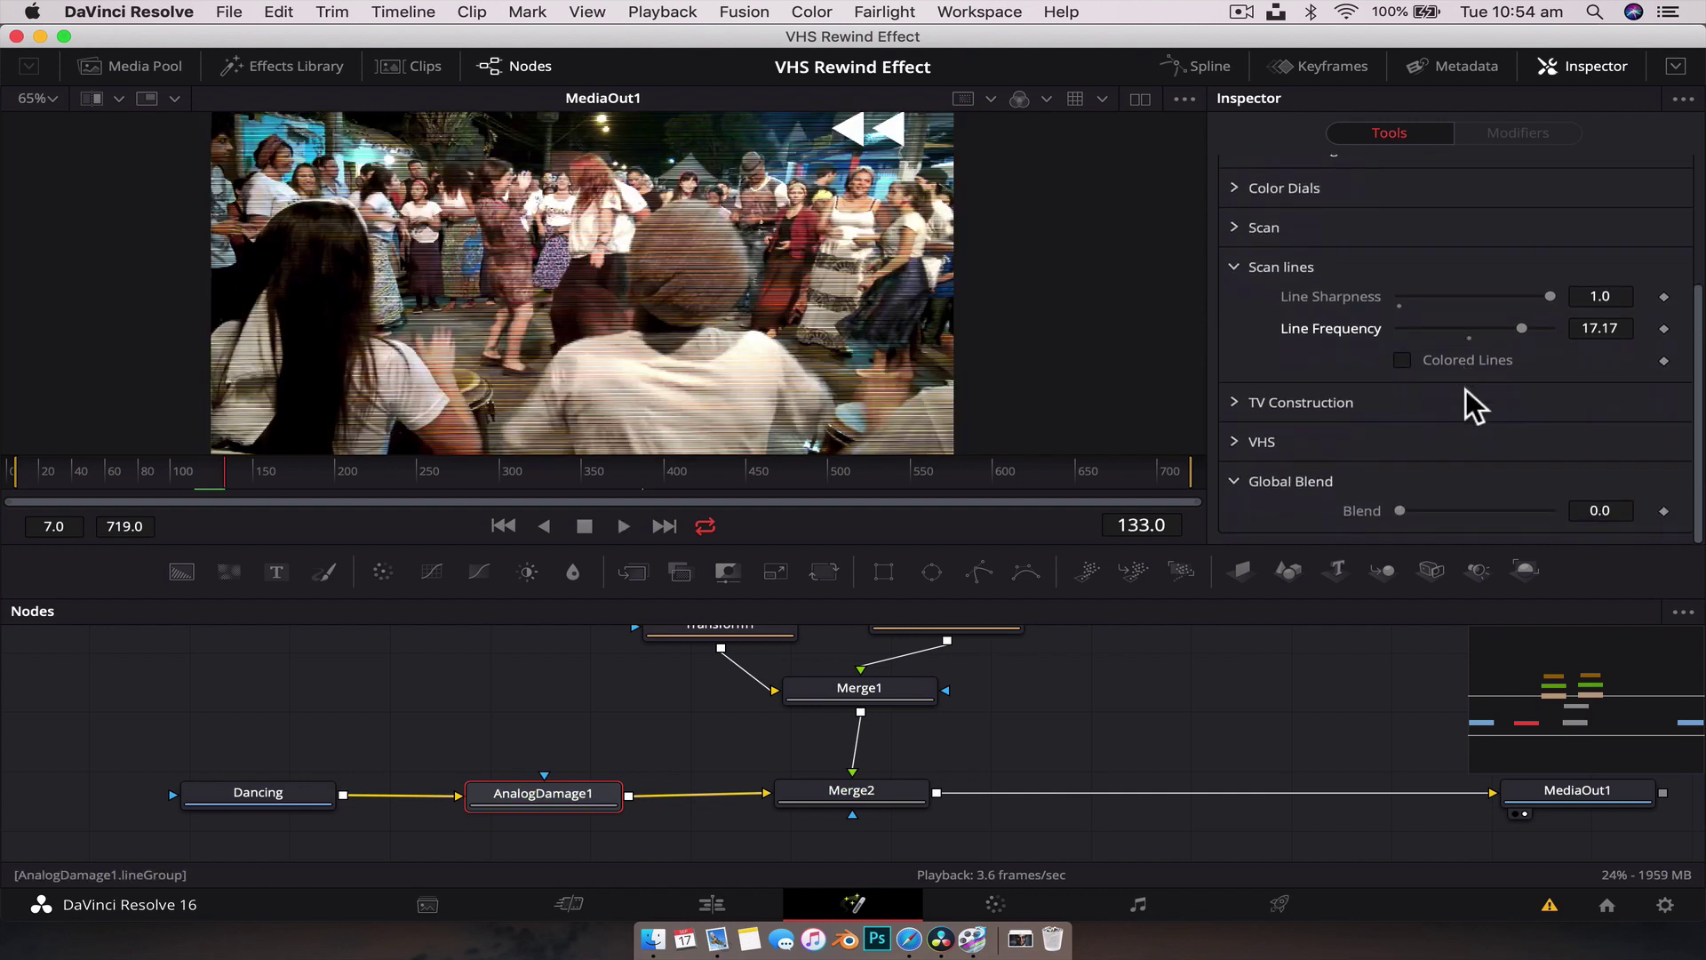
pyautogui.click(1235, 398)
pyautogui.scroll(-2, 1497, 359)
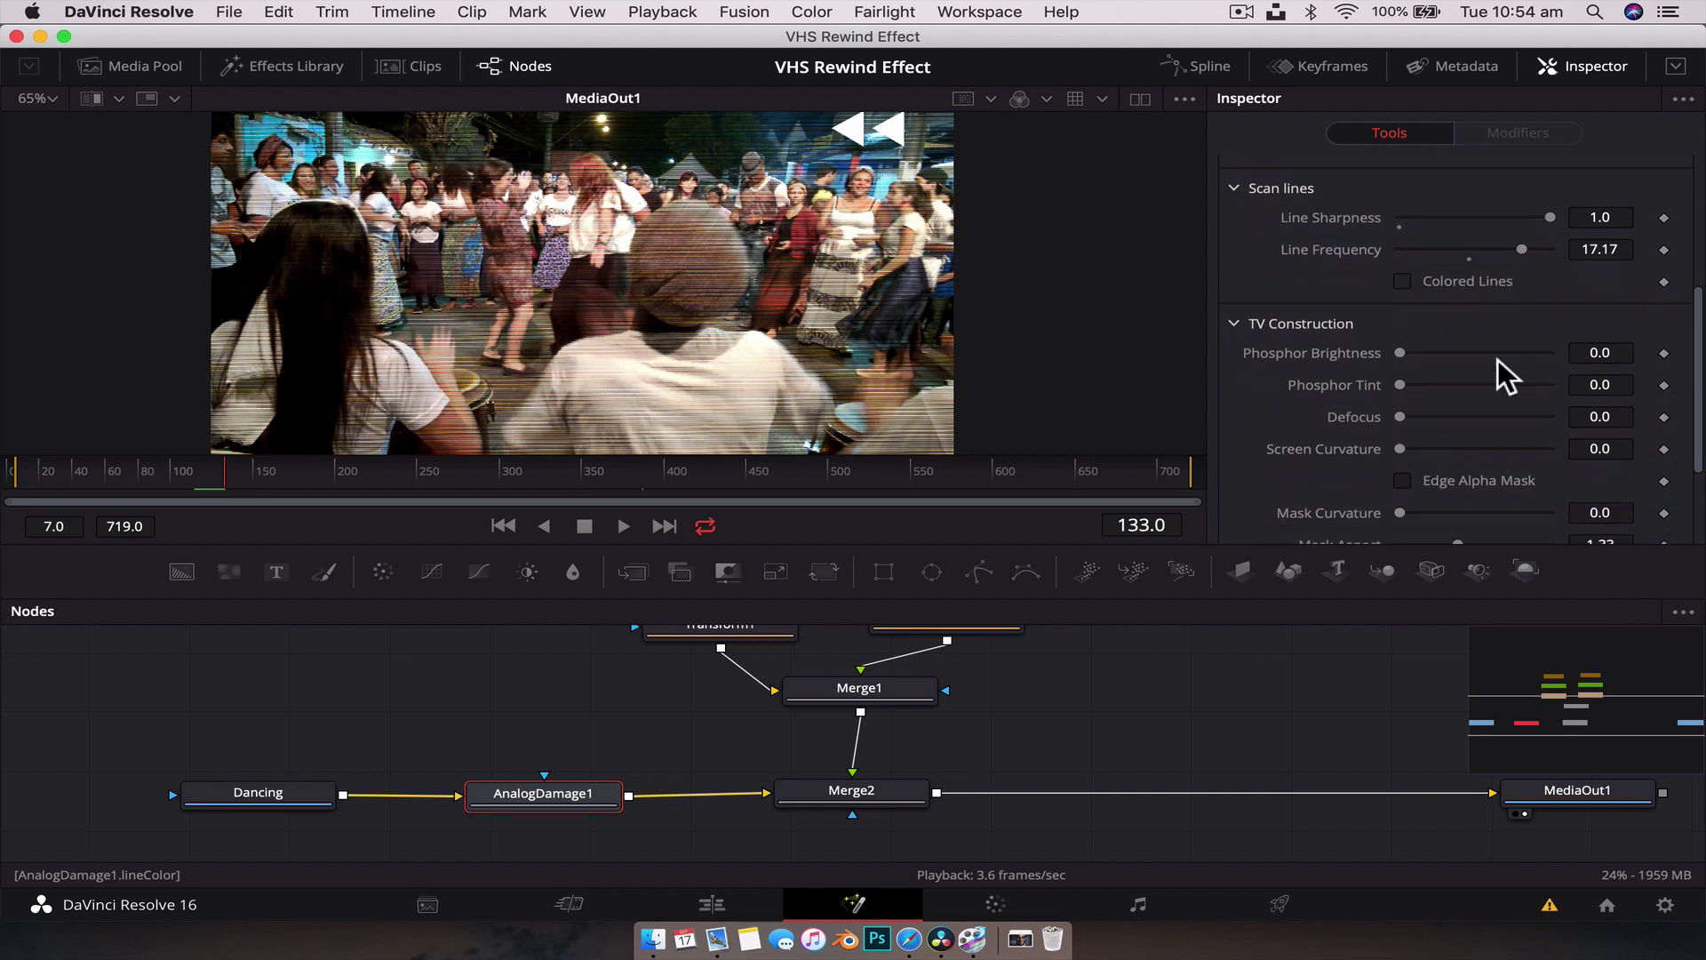
pyautogui.scroll(-1, 1404, 444)
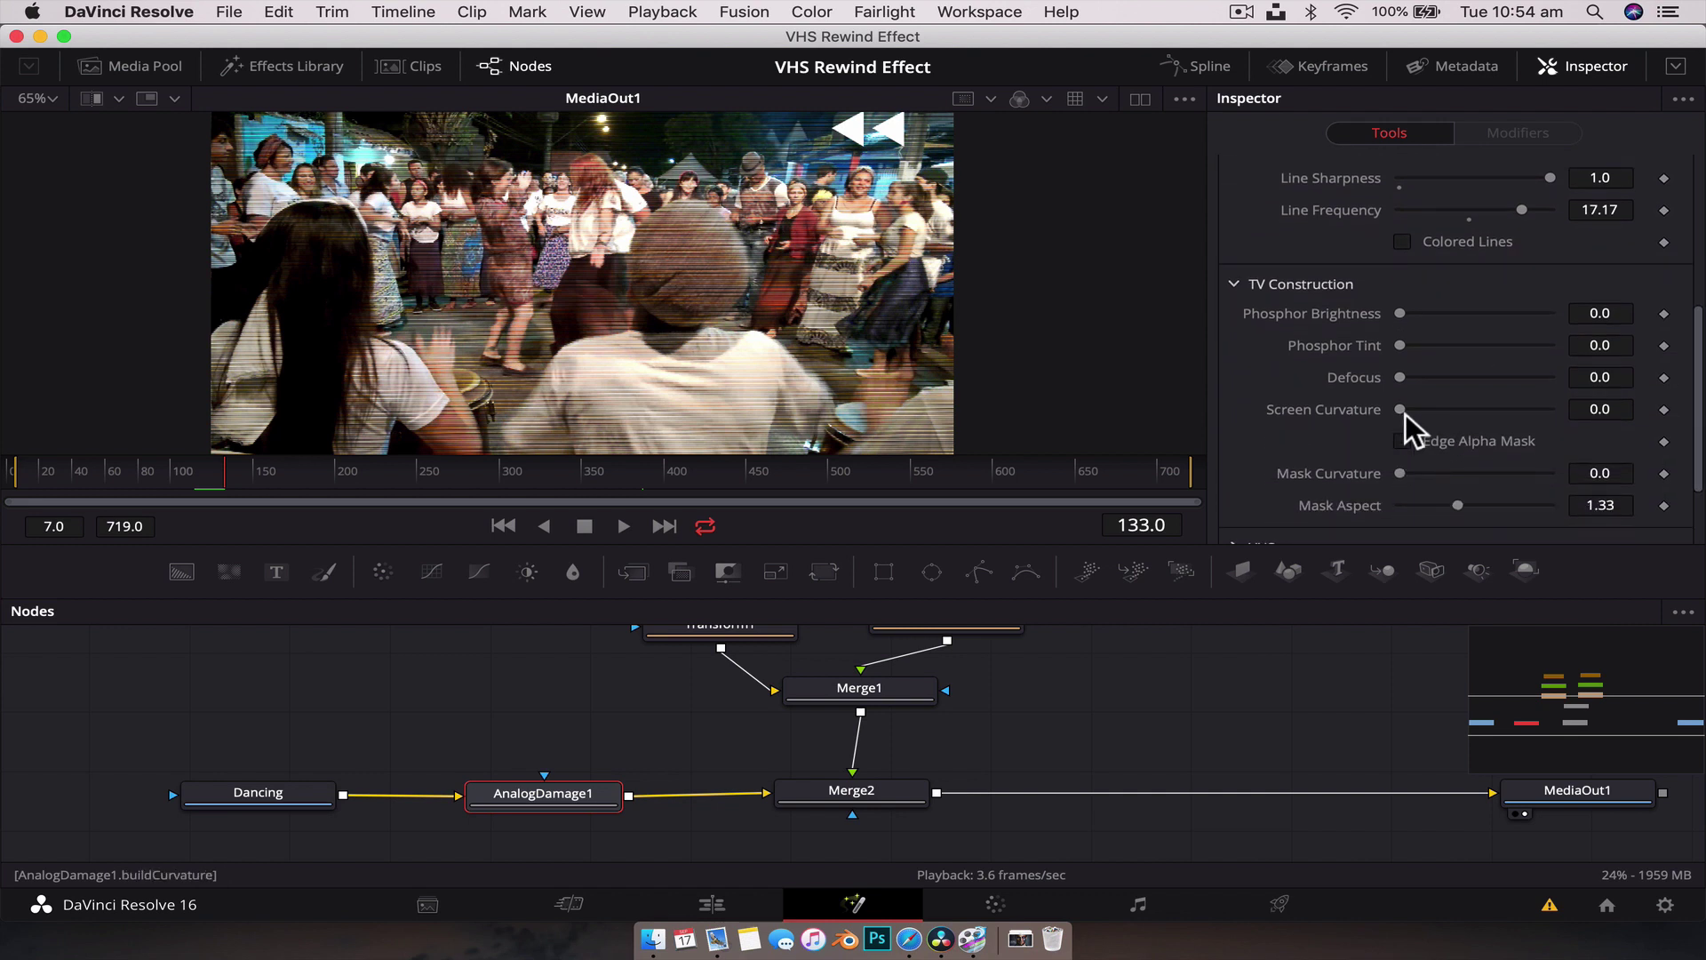
pyautogui.moveTo(1405, 413); pyautogui.dragTo(1465, 407)
pyautogui.scroll(1, 1290, 357)
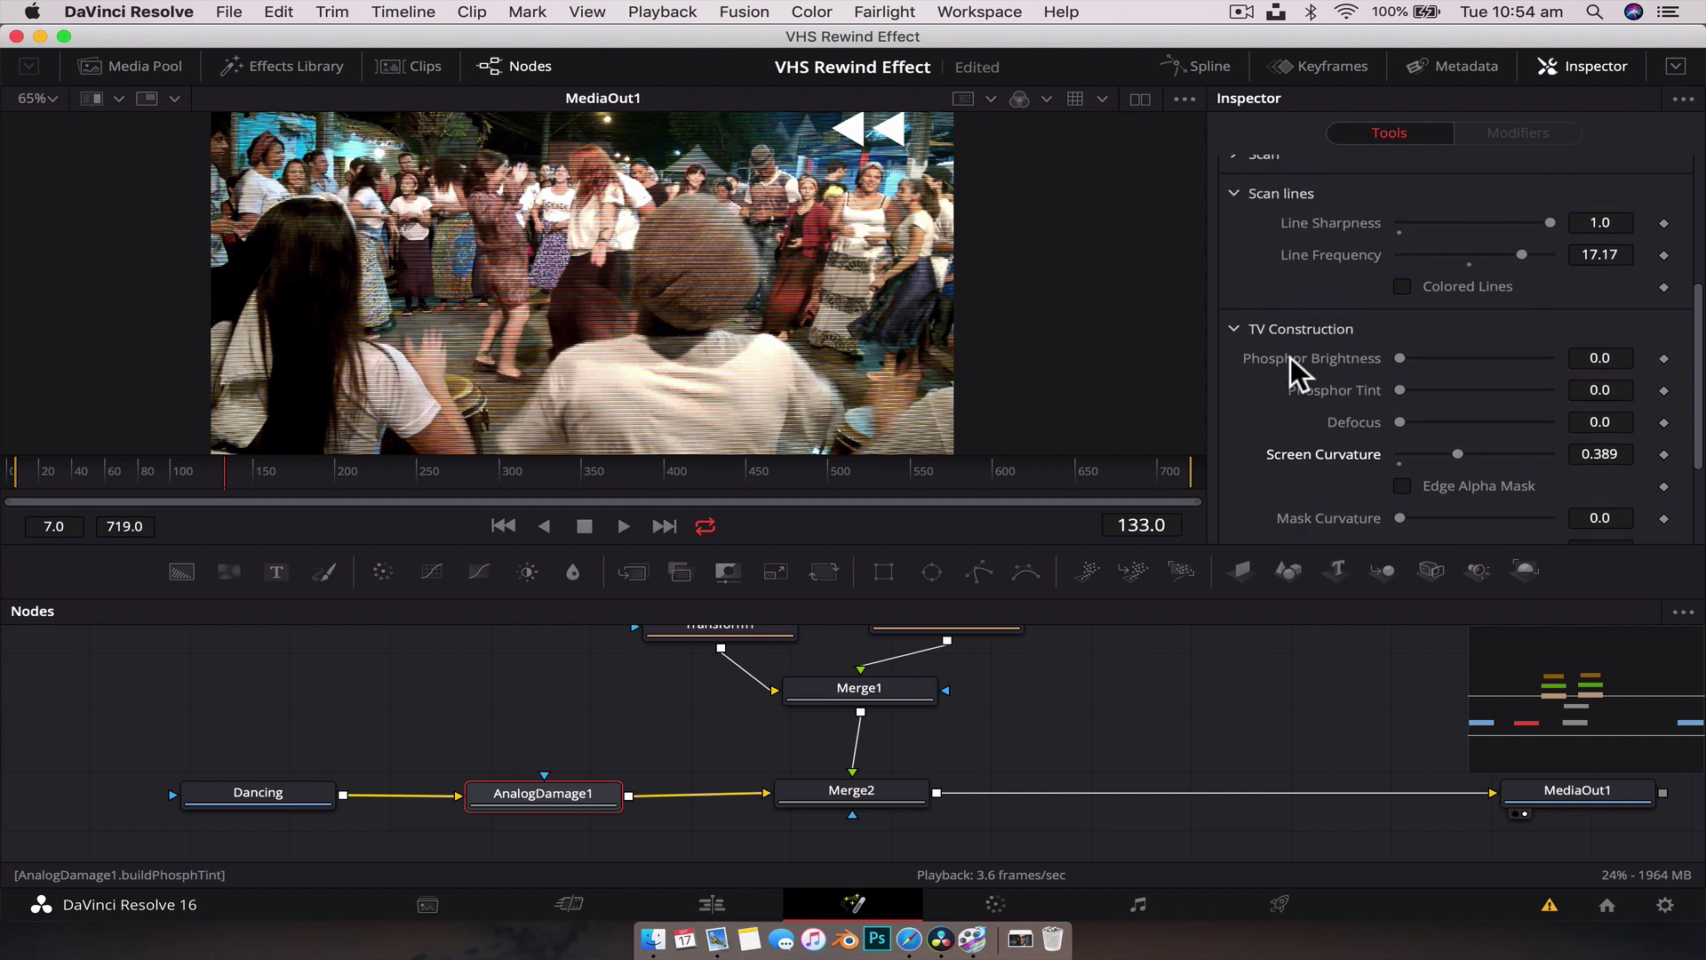
pyautogui.click(1416, 421)
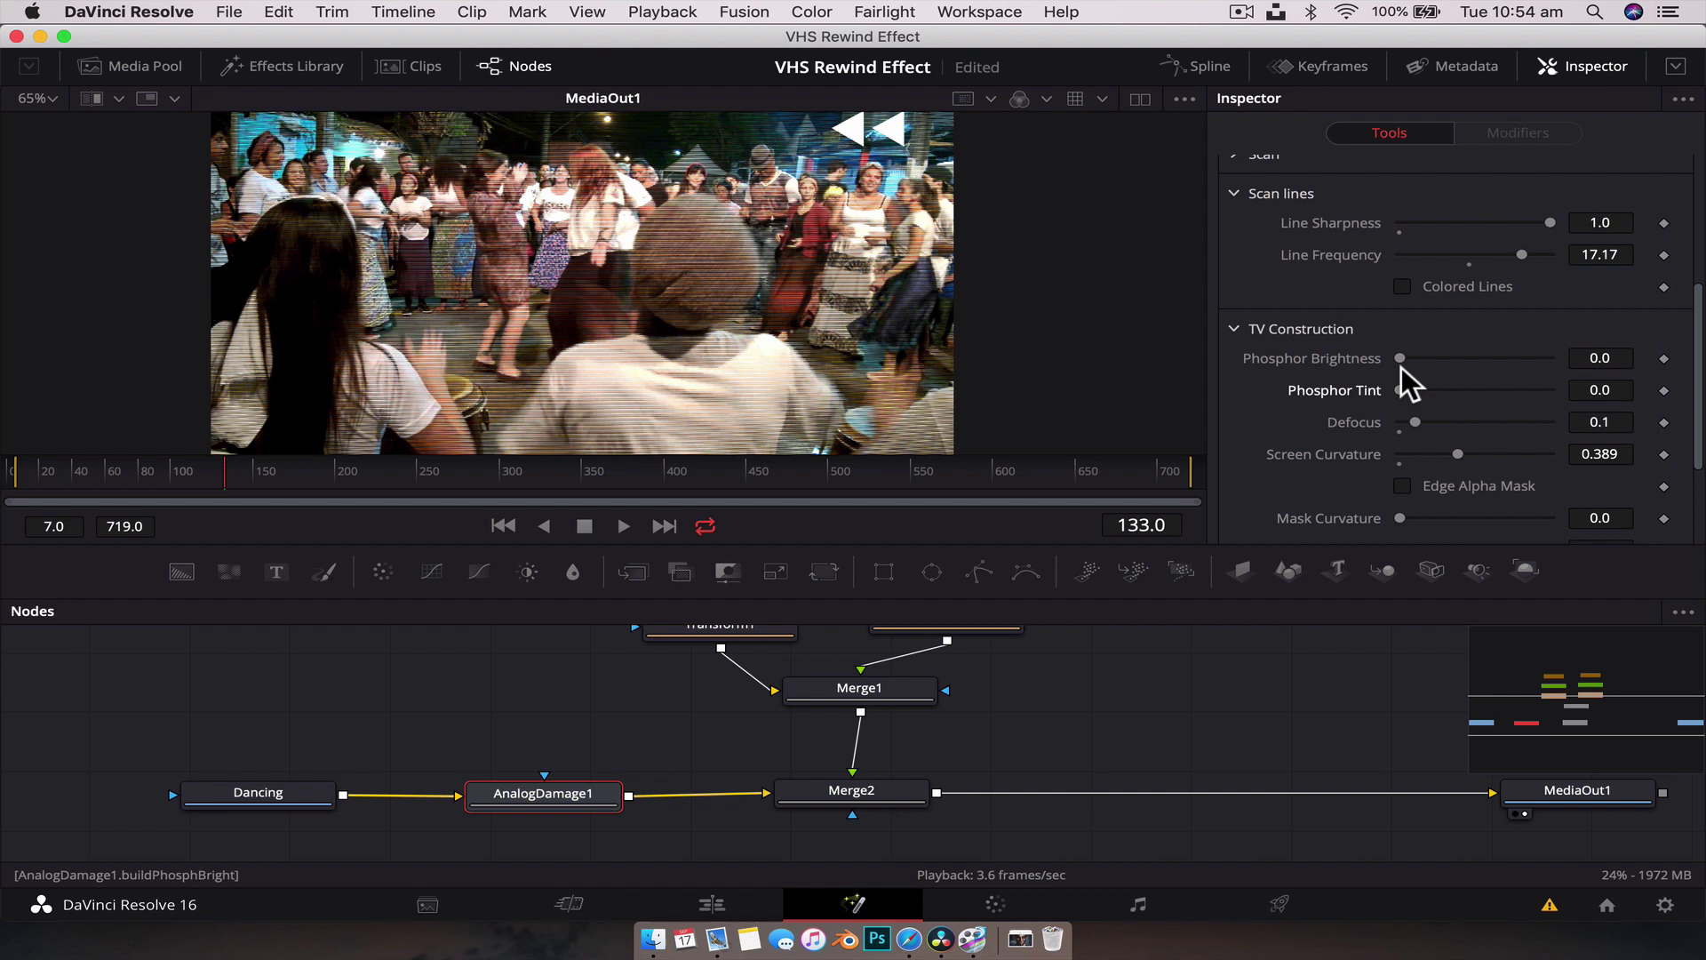
pyautogui.moveTo(1400, 358); pyautogui.dragTo(1444, 360)
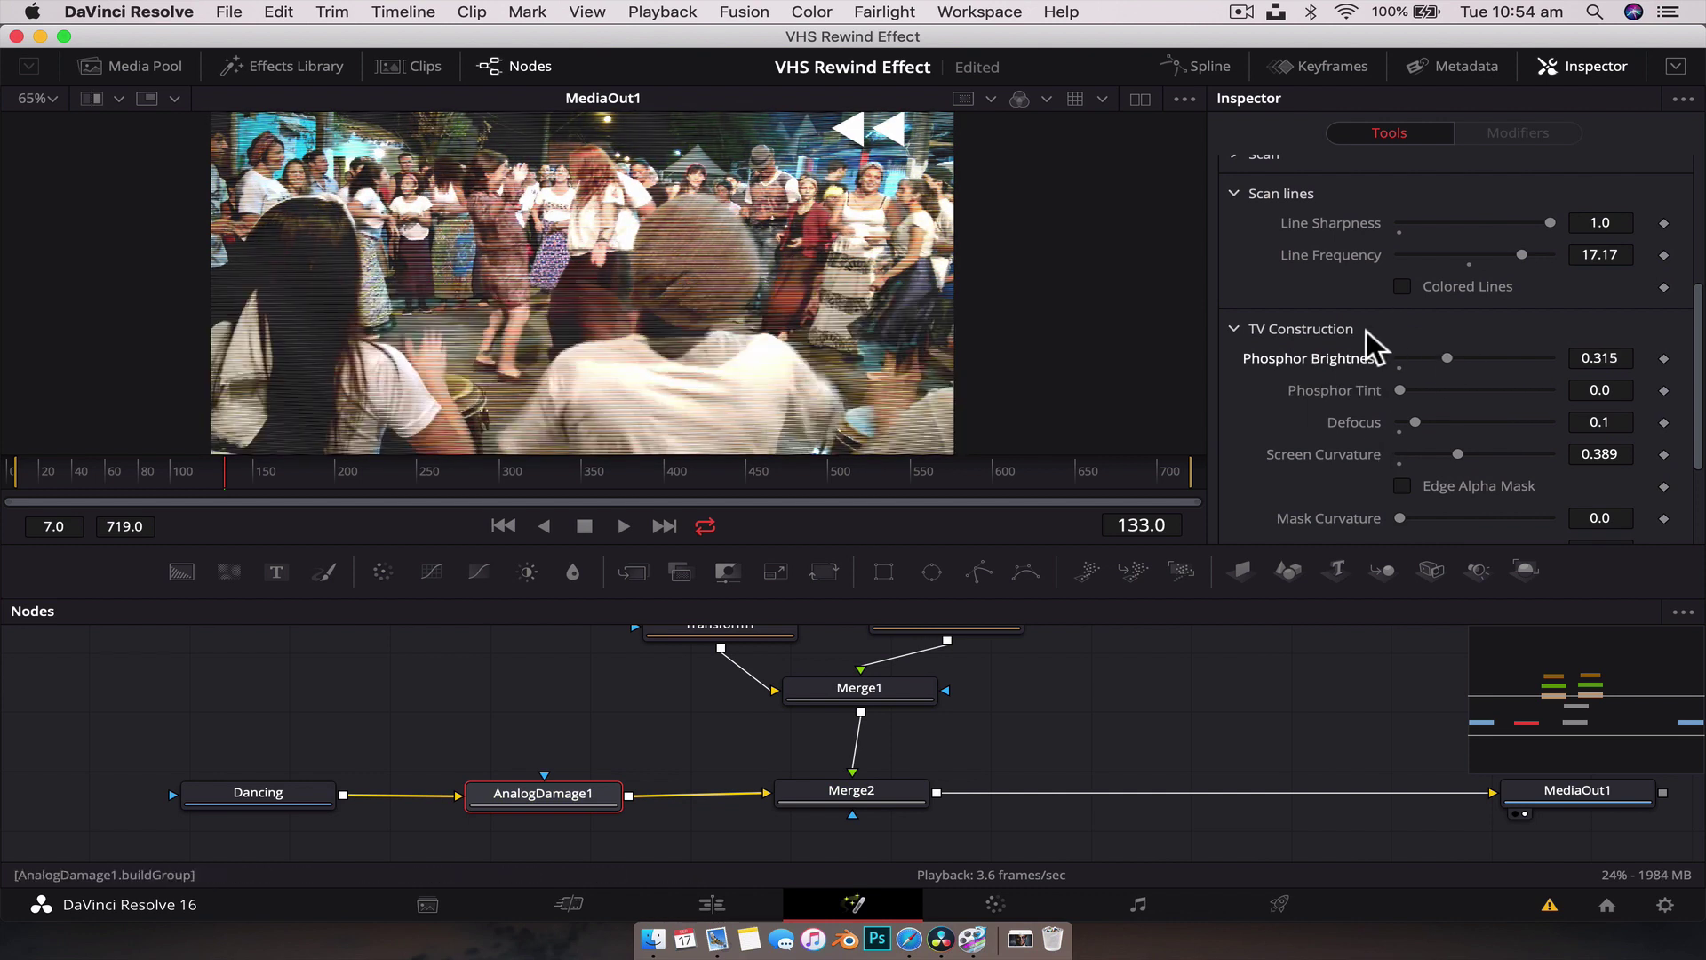
# Raise V-Shift in the Scan section to shift the picture vertically.
pyautogui.scroll(1, 1367, 330)
pyautogui.scroll(3, 1366, 331)
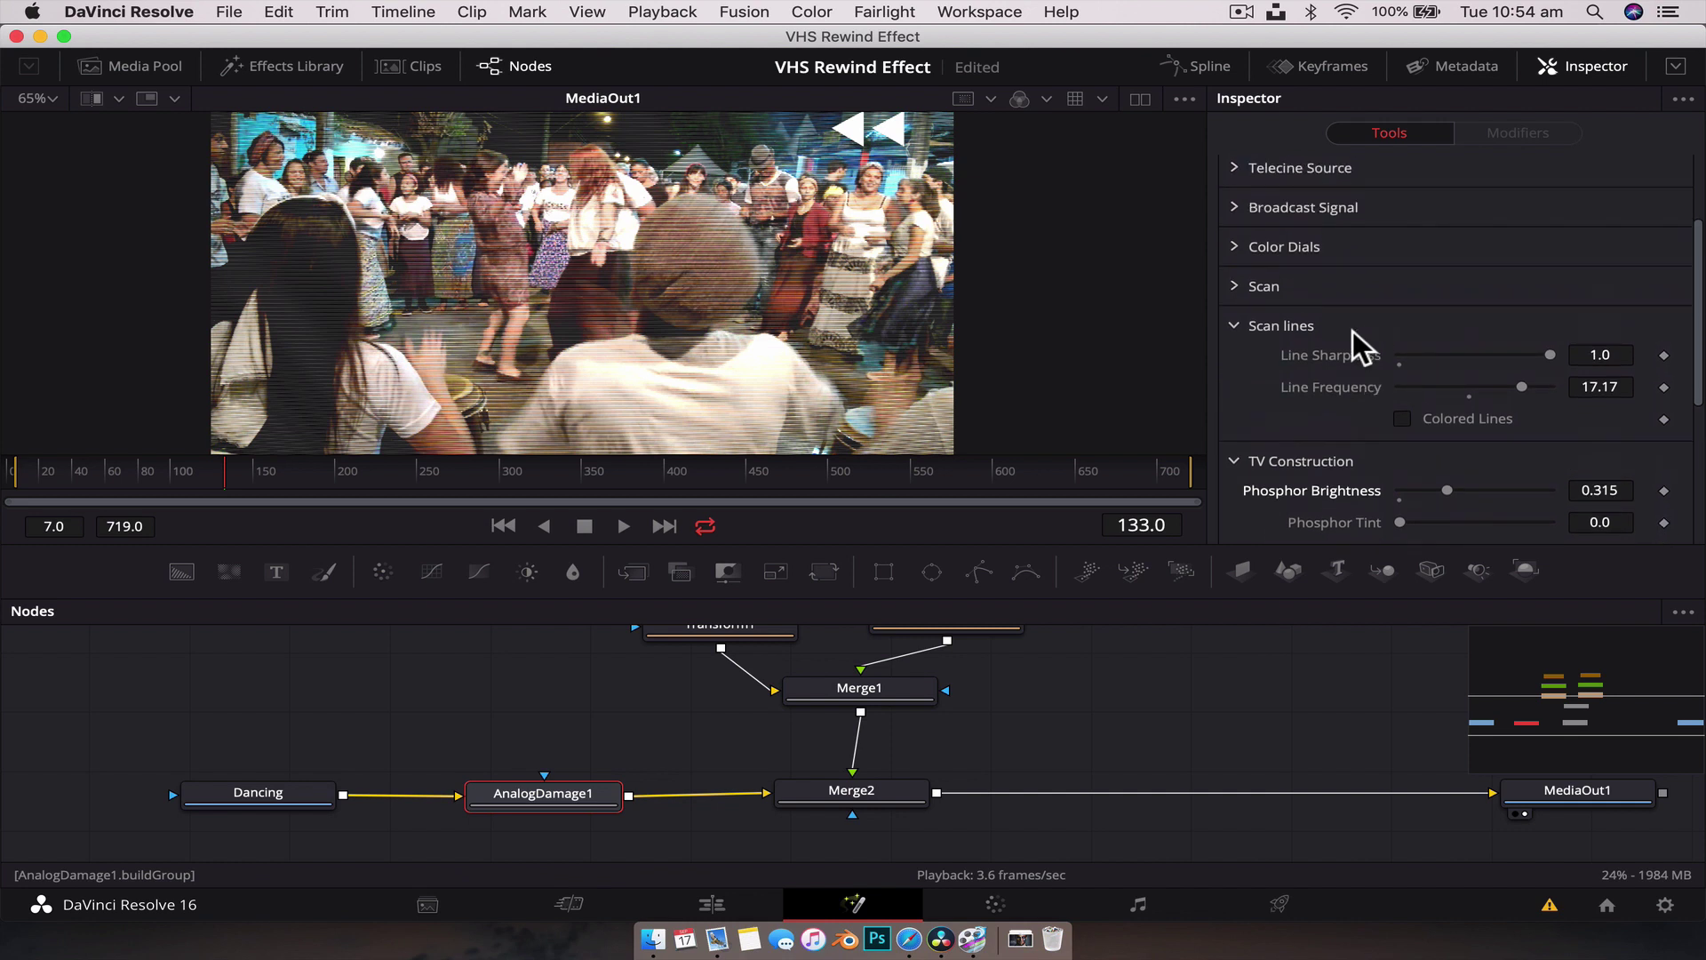
pyautogui.click(1306, 277)
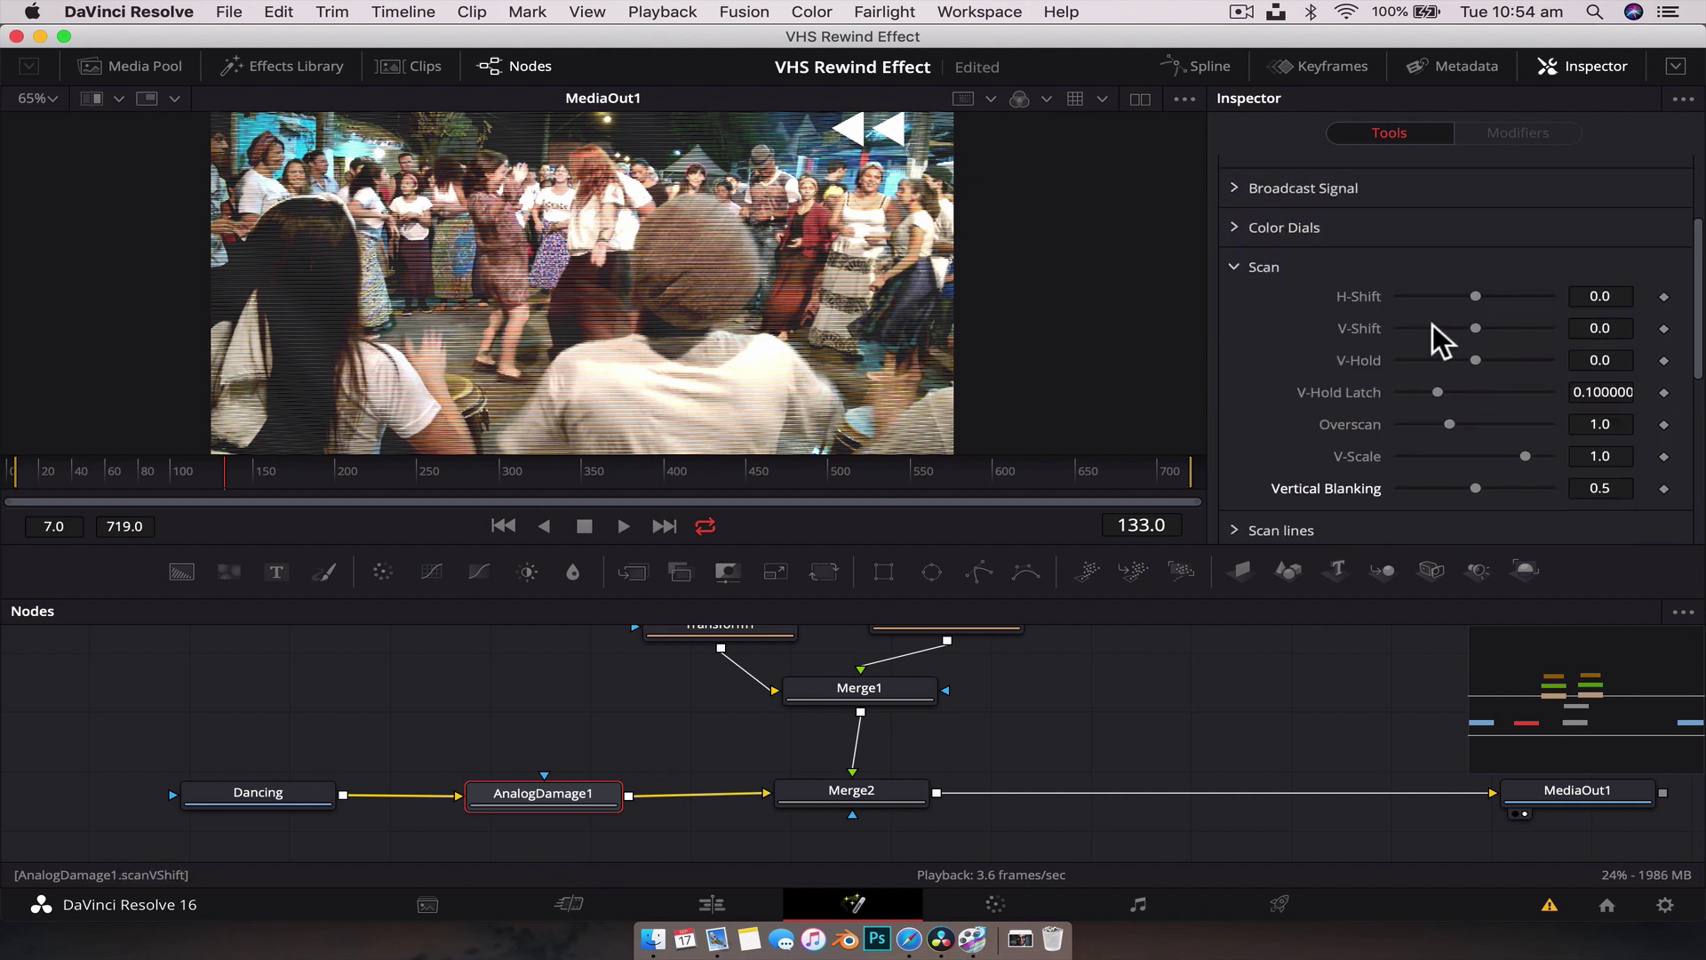
pyautogui.moveTo(1475, 330); pyautogui.dragTo(1512, 329)
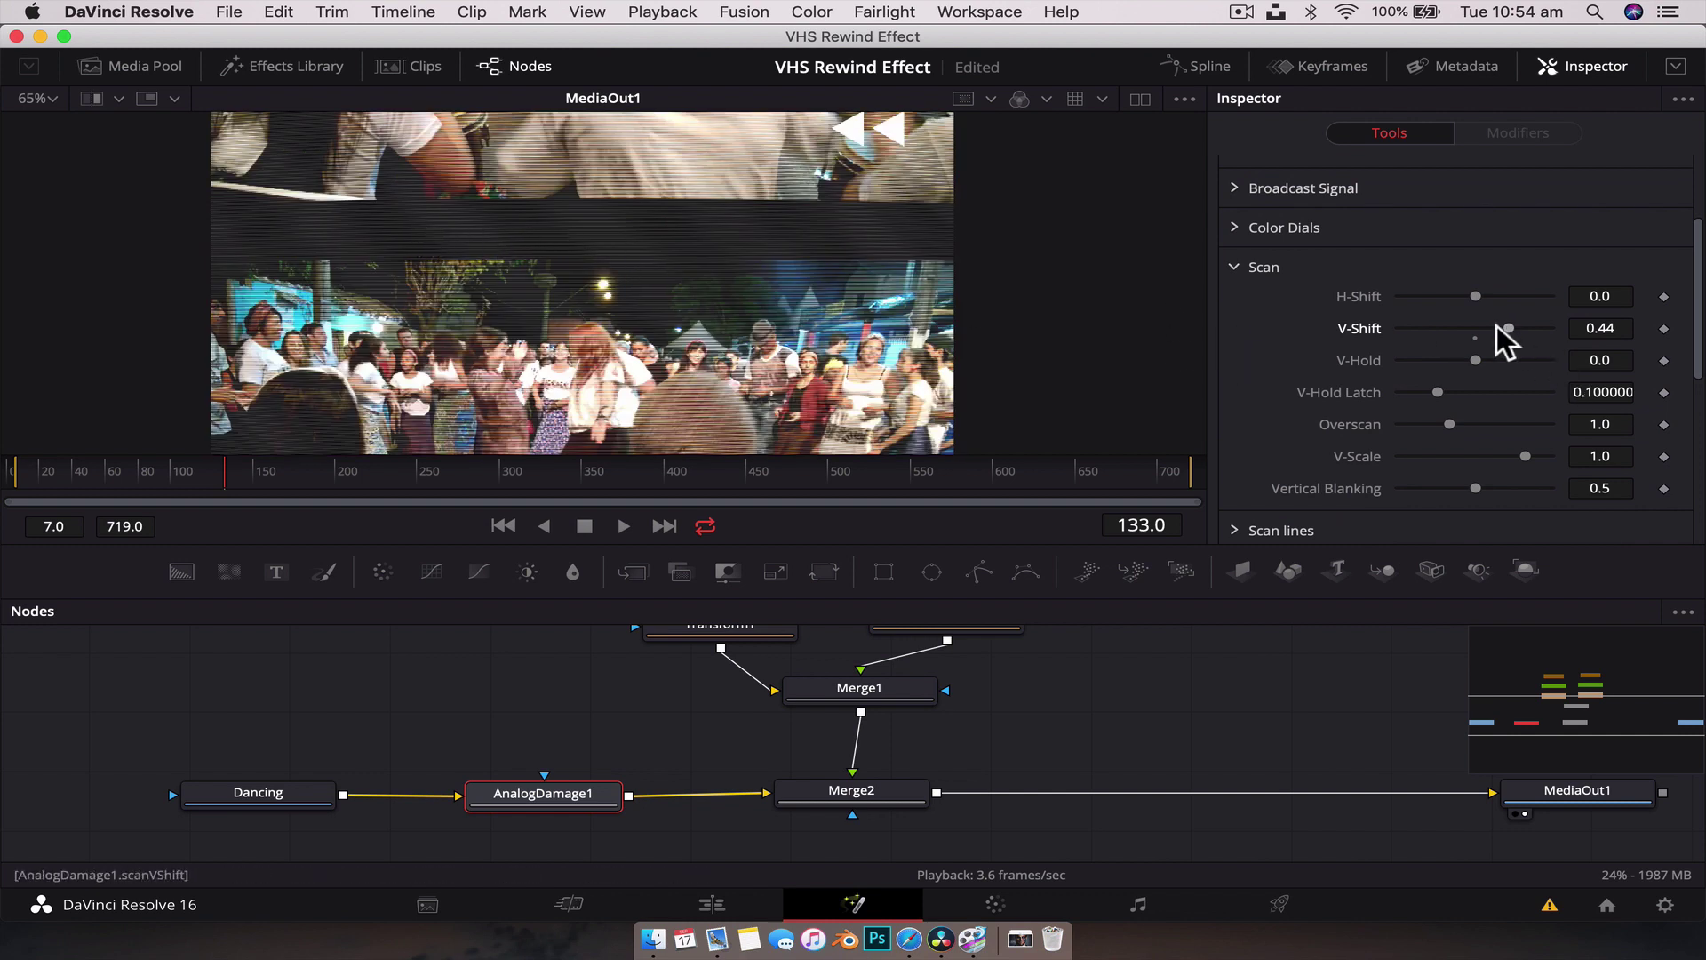
# Set Scan to V-Hold 0.4, V-Shift 0.32, Overscan 1.2 and V-Scale 0.75, previewing playback.
pyautogui.moveTo(209, 477); pyautogui.dragTo(182, 484)
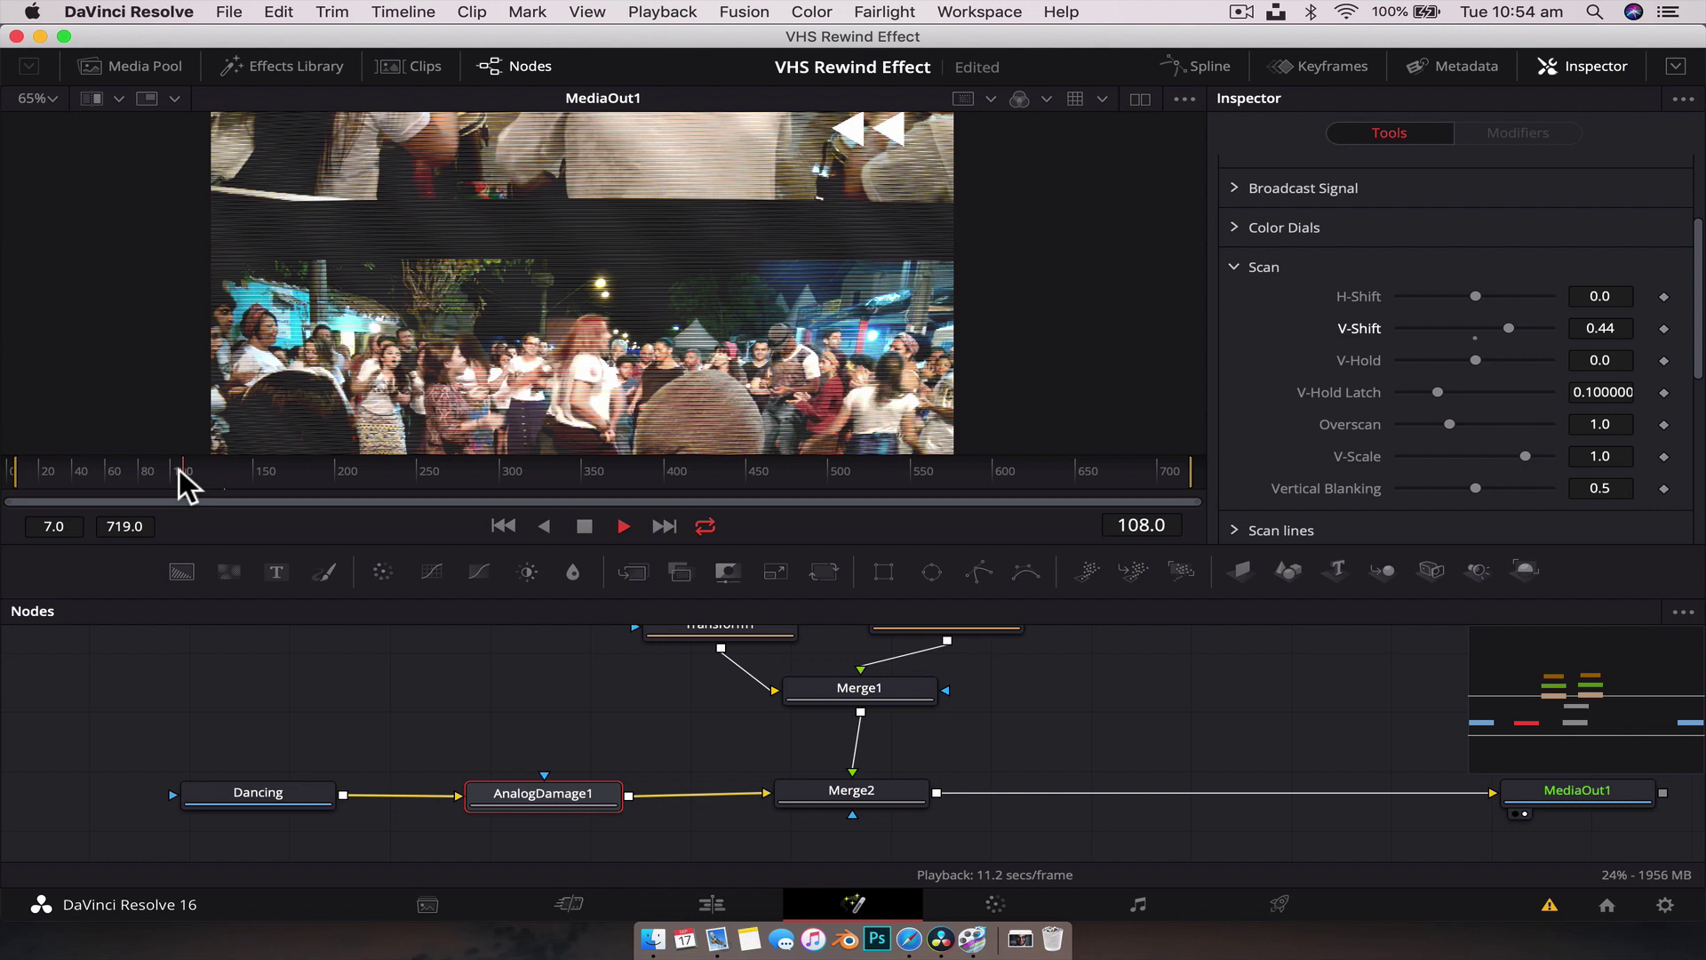
pyautogui.press('space')
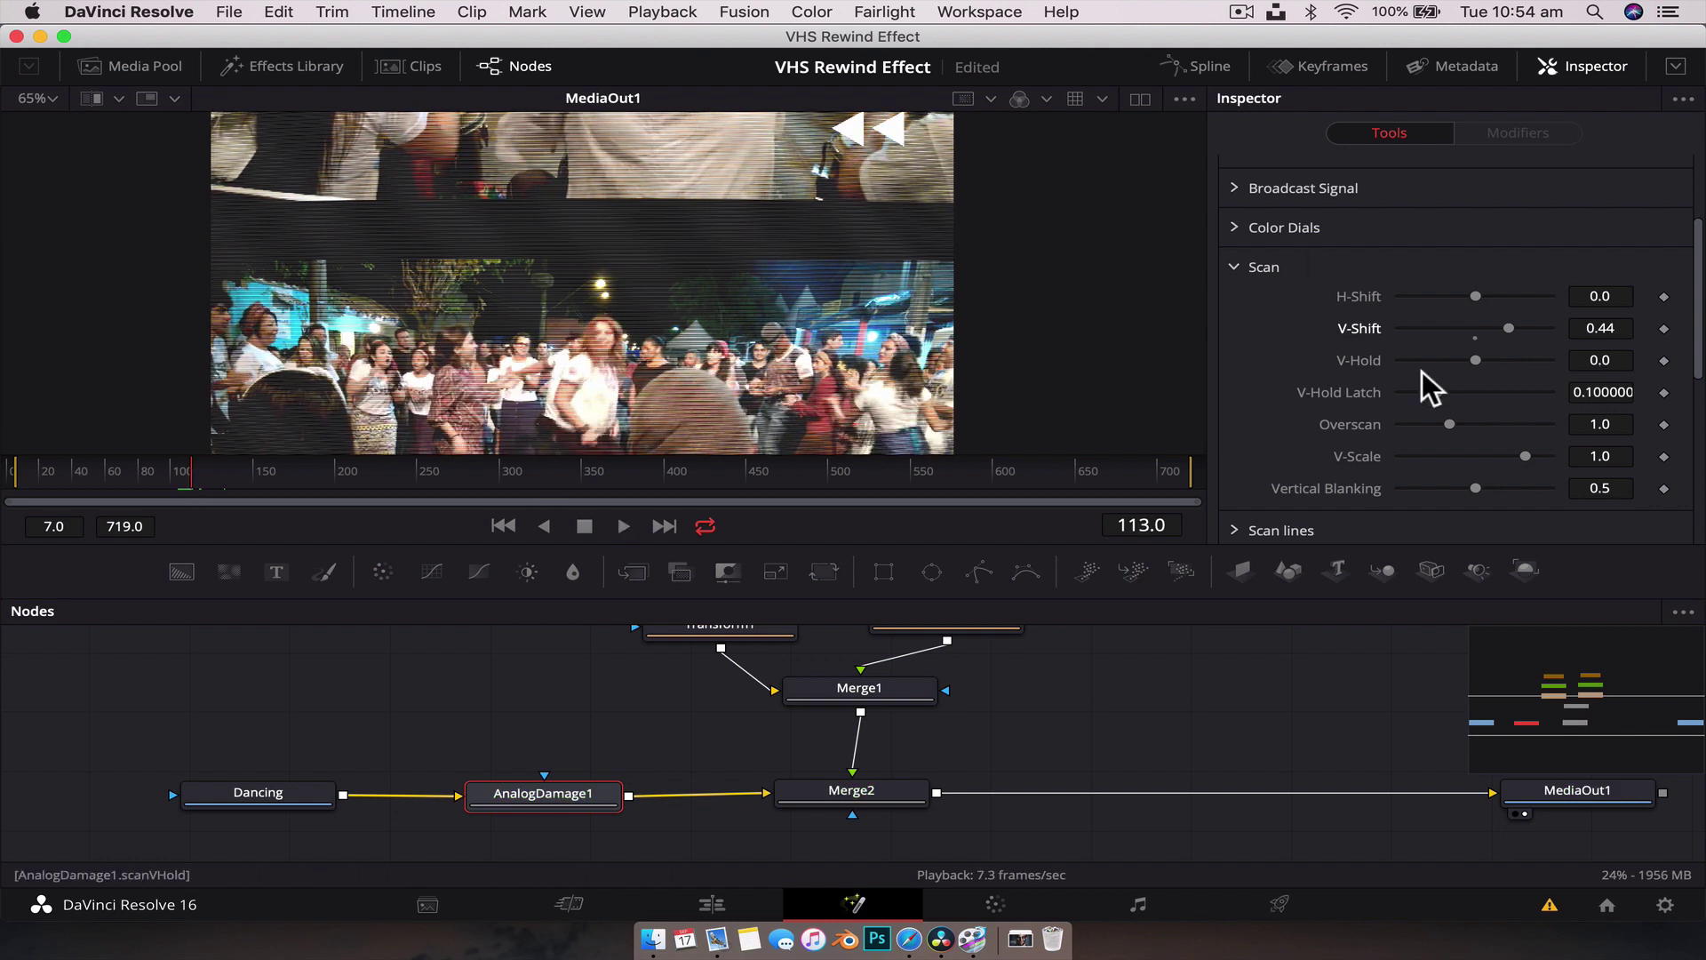
pyautogui.moveTo(1450, 424); pyautogui.dragTo(1540, 428)
pyautogui.press('space')
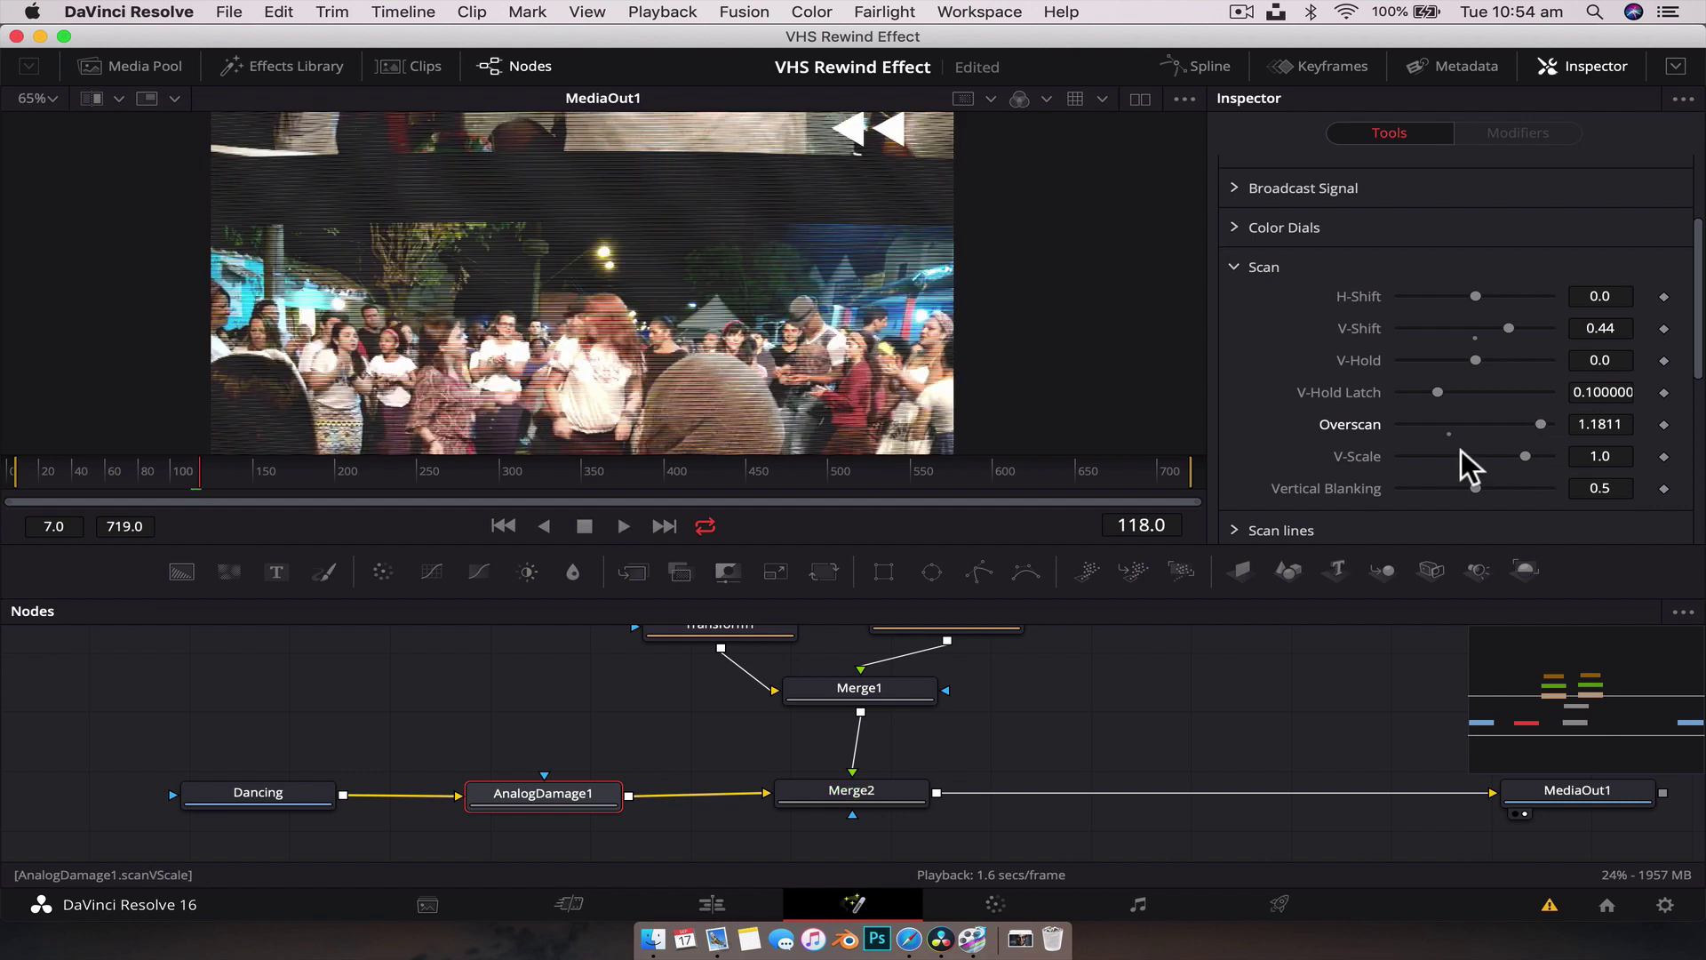
pyautogui.doubleClick(1472, 338)
pyautogui.moveTo(1486, 361); pyautogui.dragTo(1516, 363)
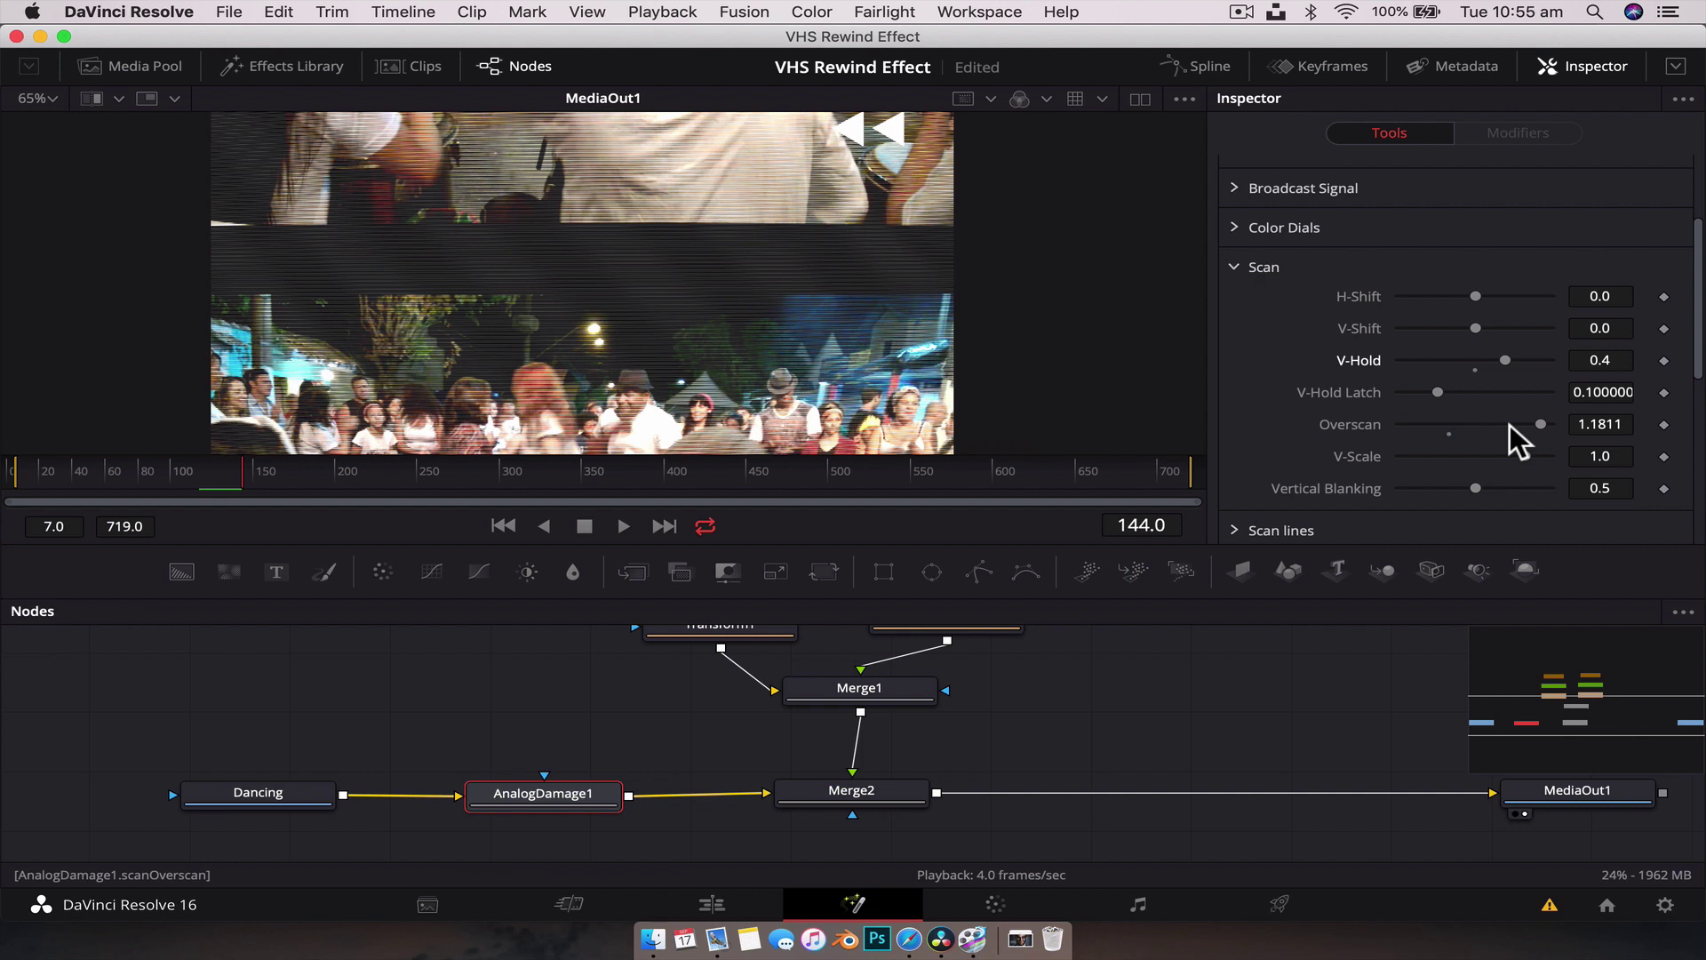
pyautogui.press('space')
pyautogui.moveTo(1543, 423); pyautogui.dragTo(1573, 423)
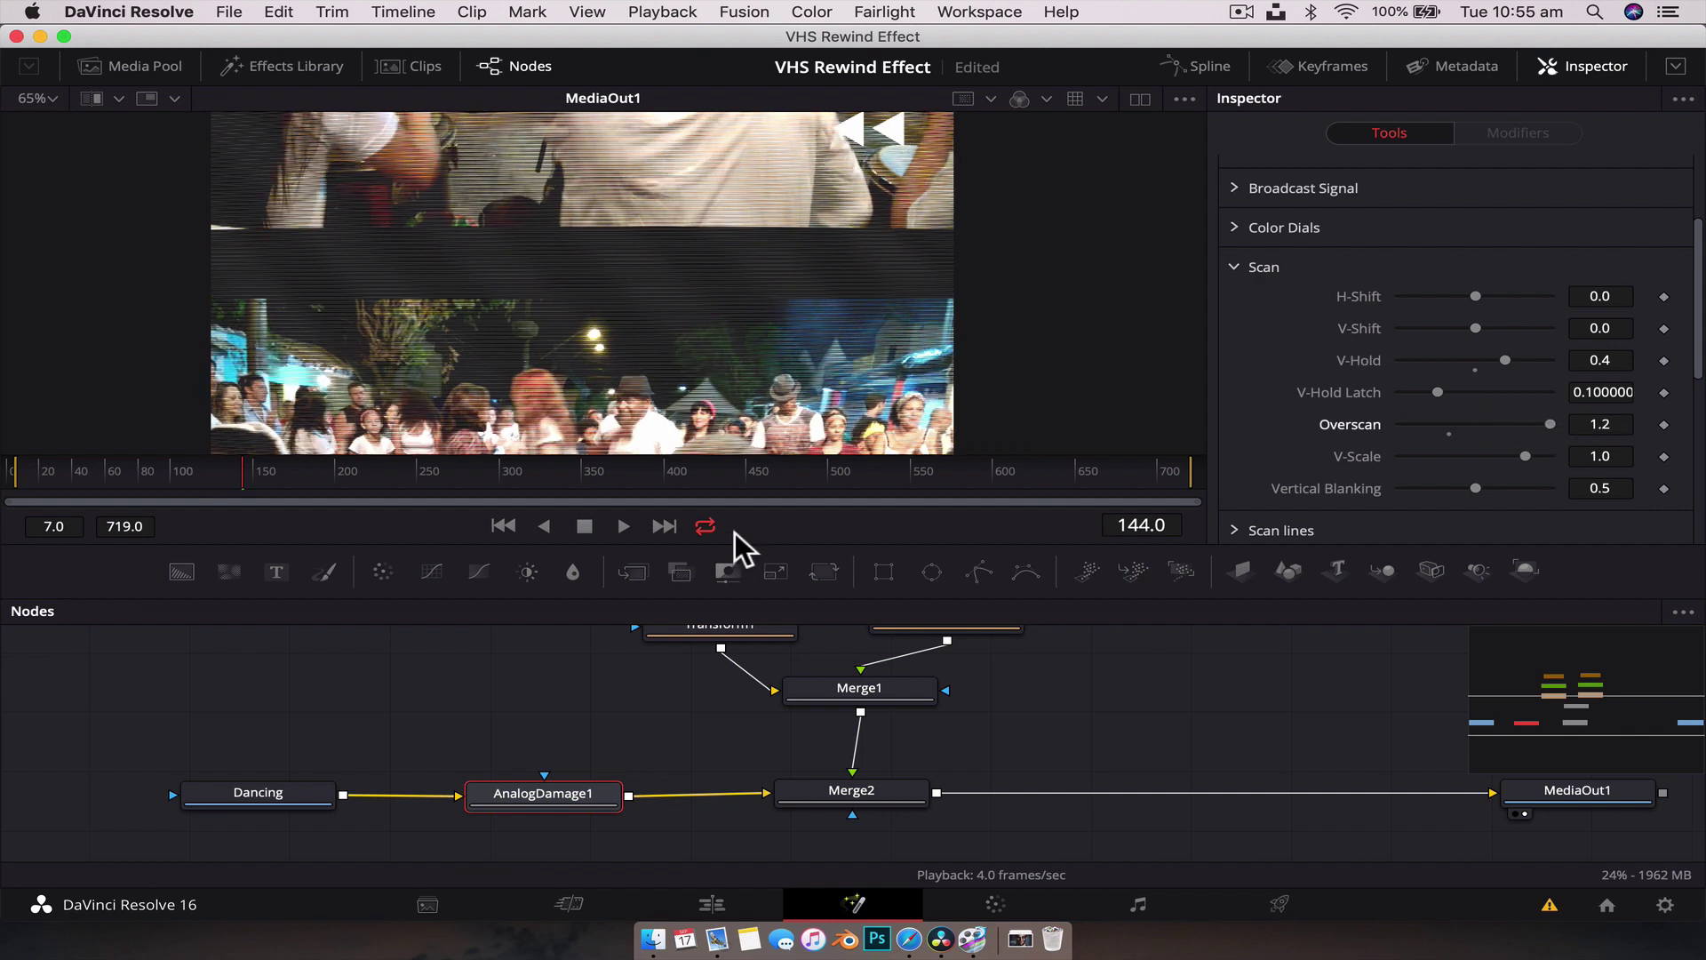
pyautogui.press('space')
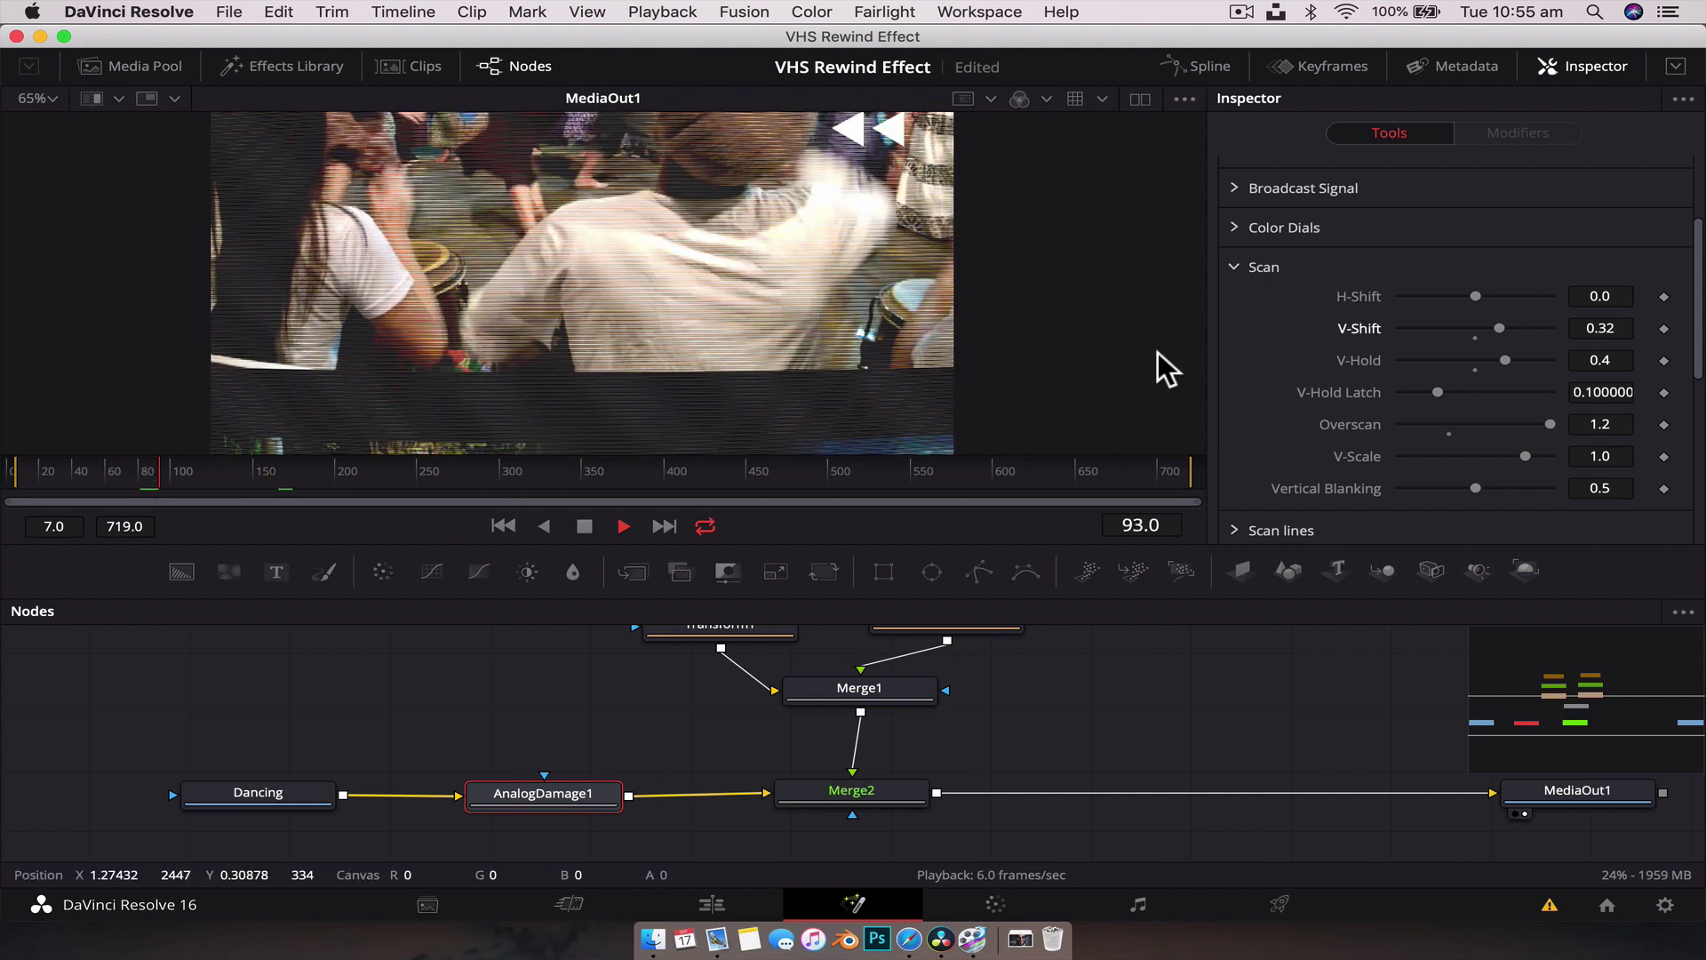
pyautogui.scroll(-2, 1568, 338)
pyautogui.moveTo(1525, 383)
pyautogui.mouseDown()
pyautogui.moveTo(1373, 388)
pyautogui.moveTo(1512, 382)
pyautogui.mouseUp()
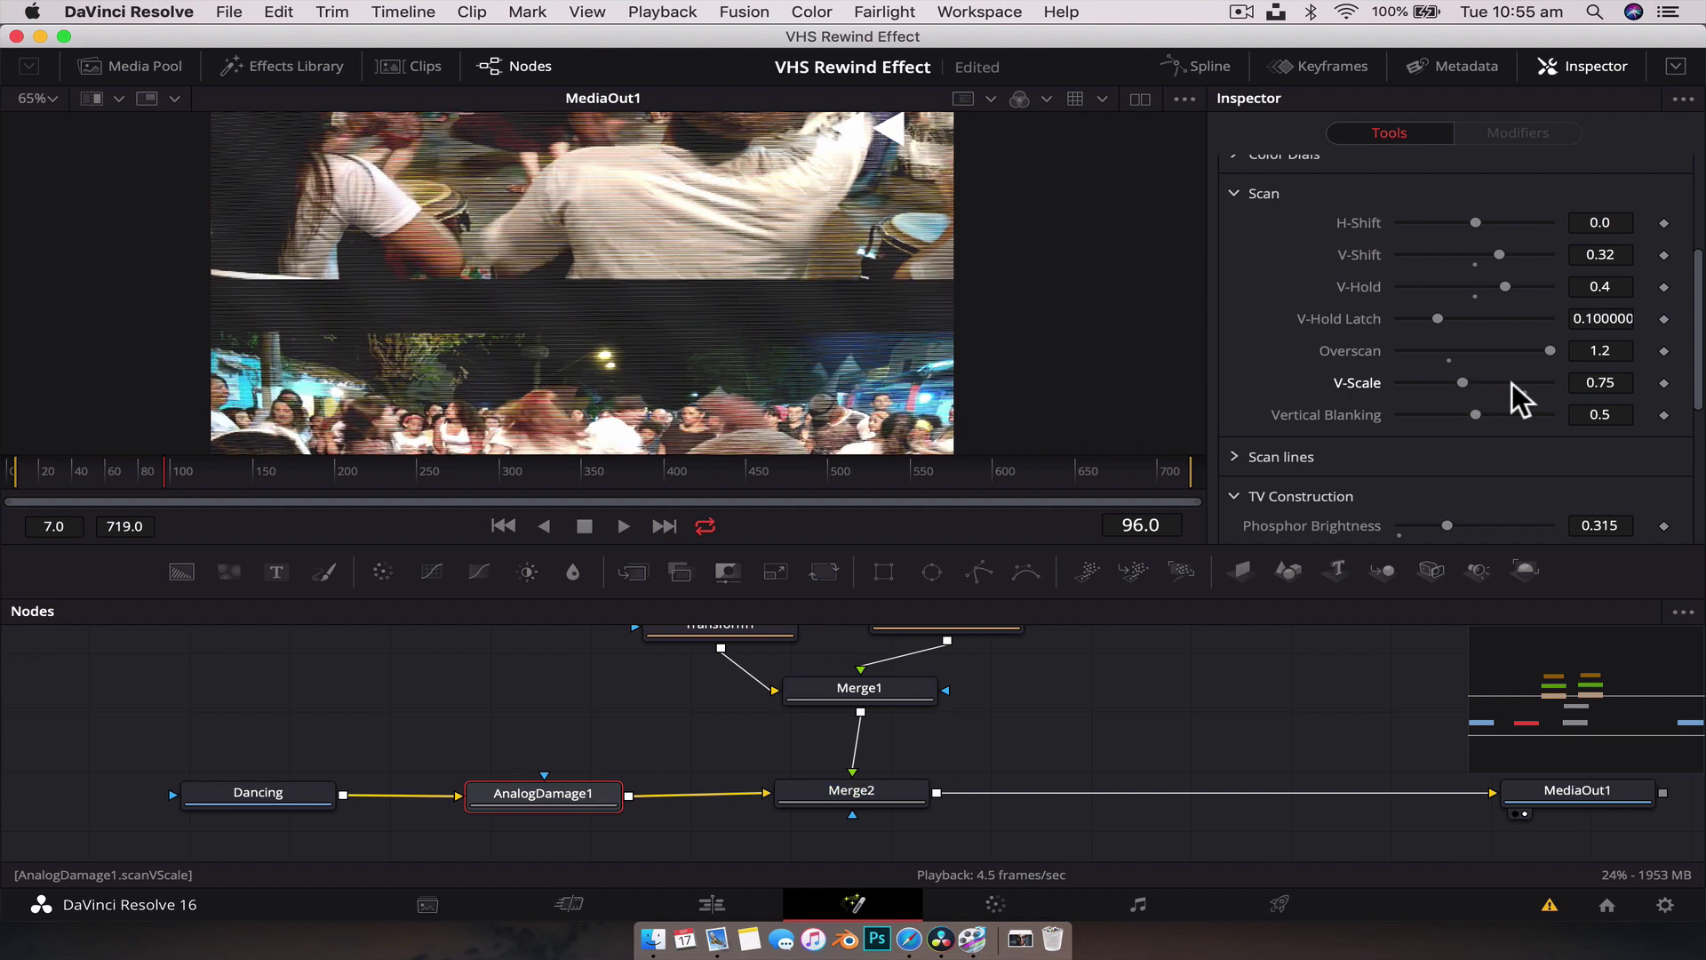
# At frame 81, raise Restless Foot Height to bend the bottom and set Restless Foot Offset to -0.2.
pyautogui.scroll(-5, 1234, 449)
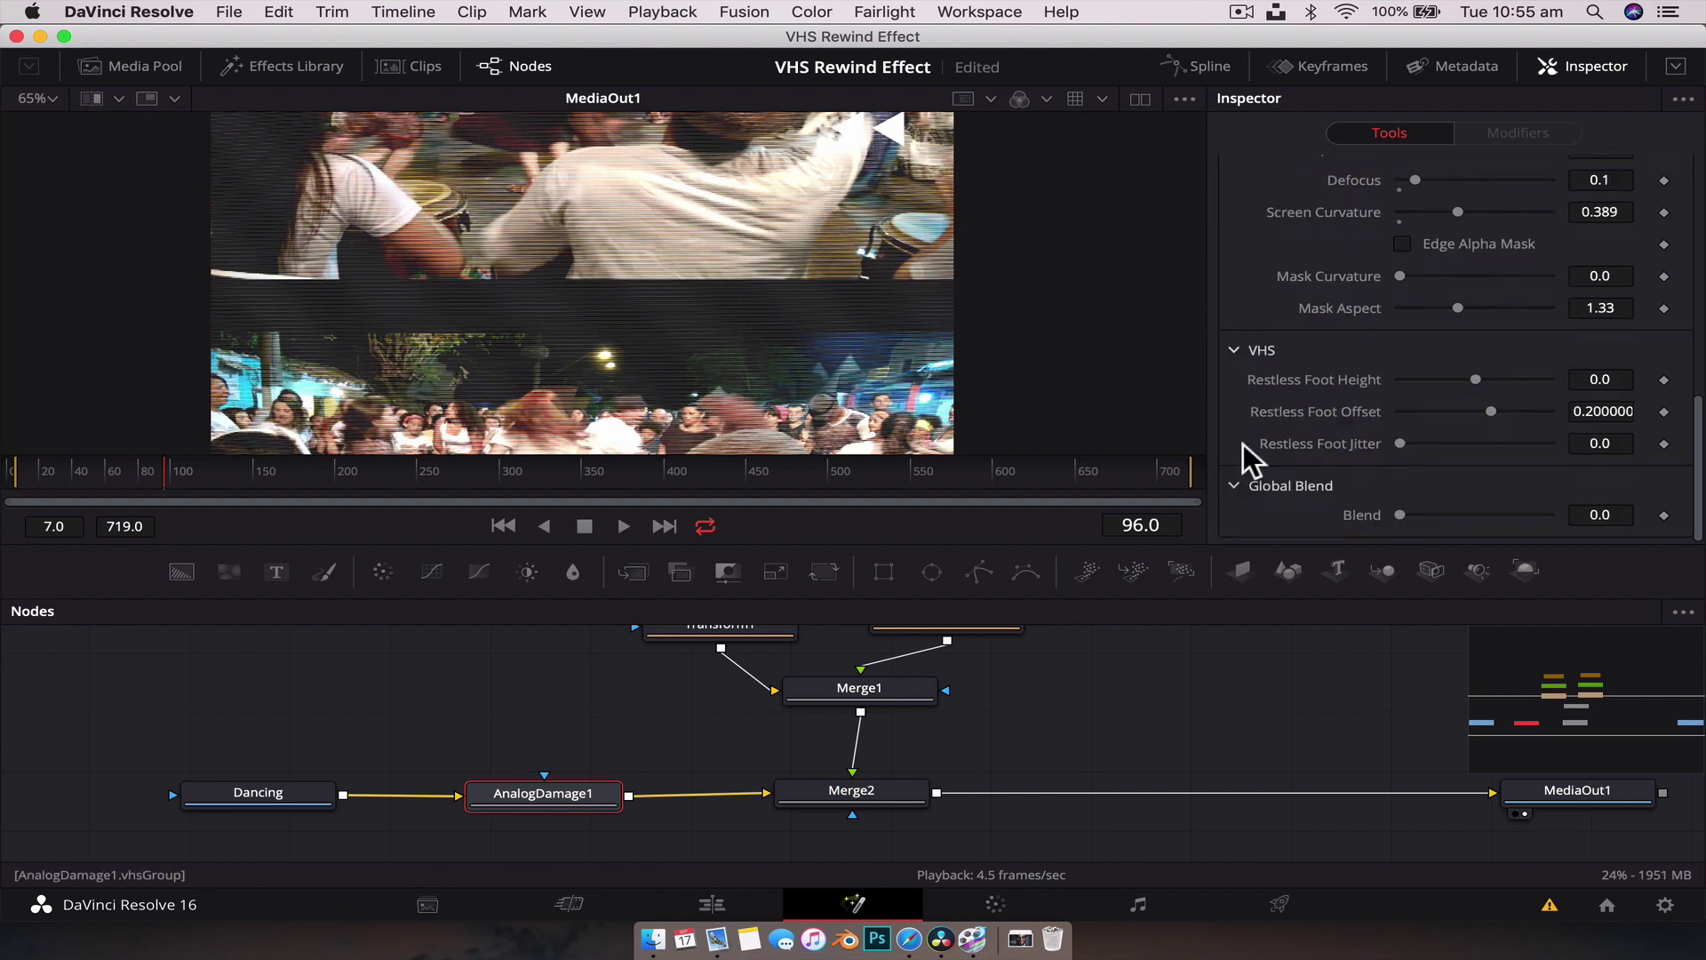
pyautogui.moveTo(302, 471); pyautogui.dragTo(102, 465)
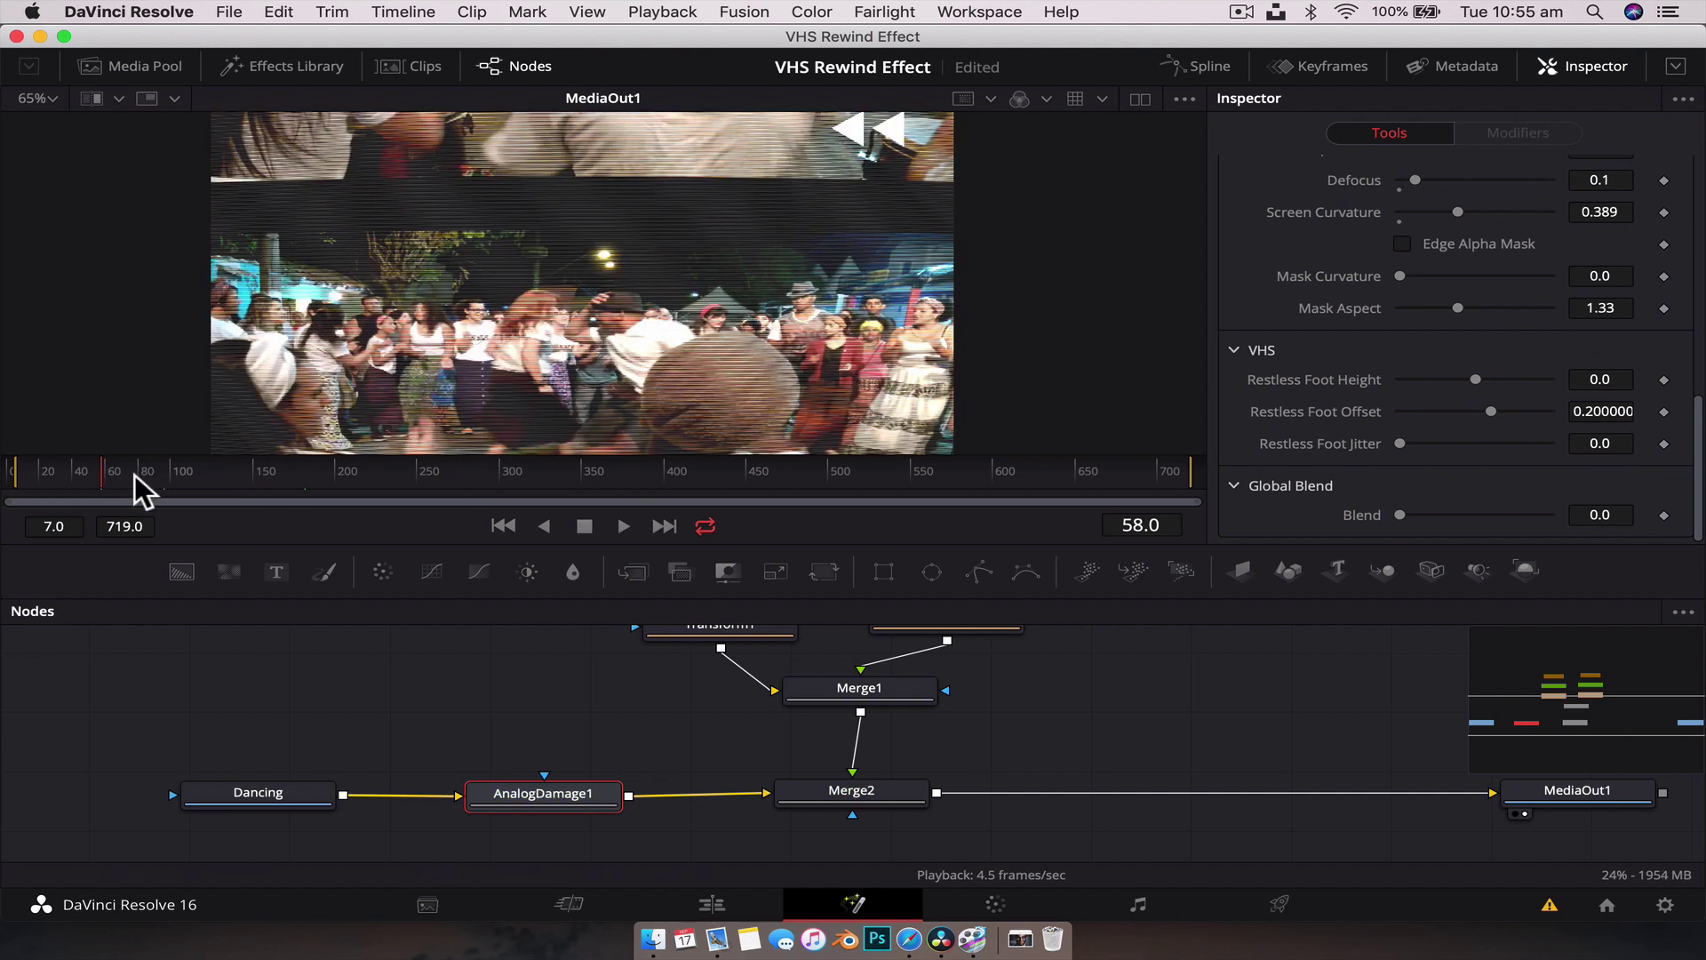
pyautogui.click(138, 475)
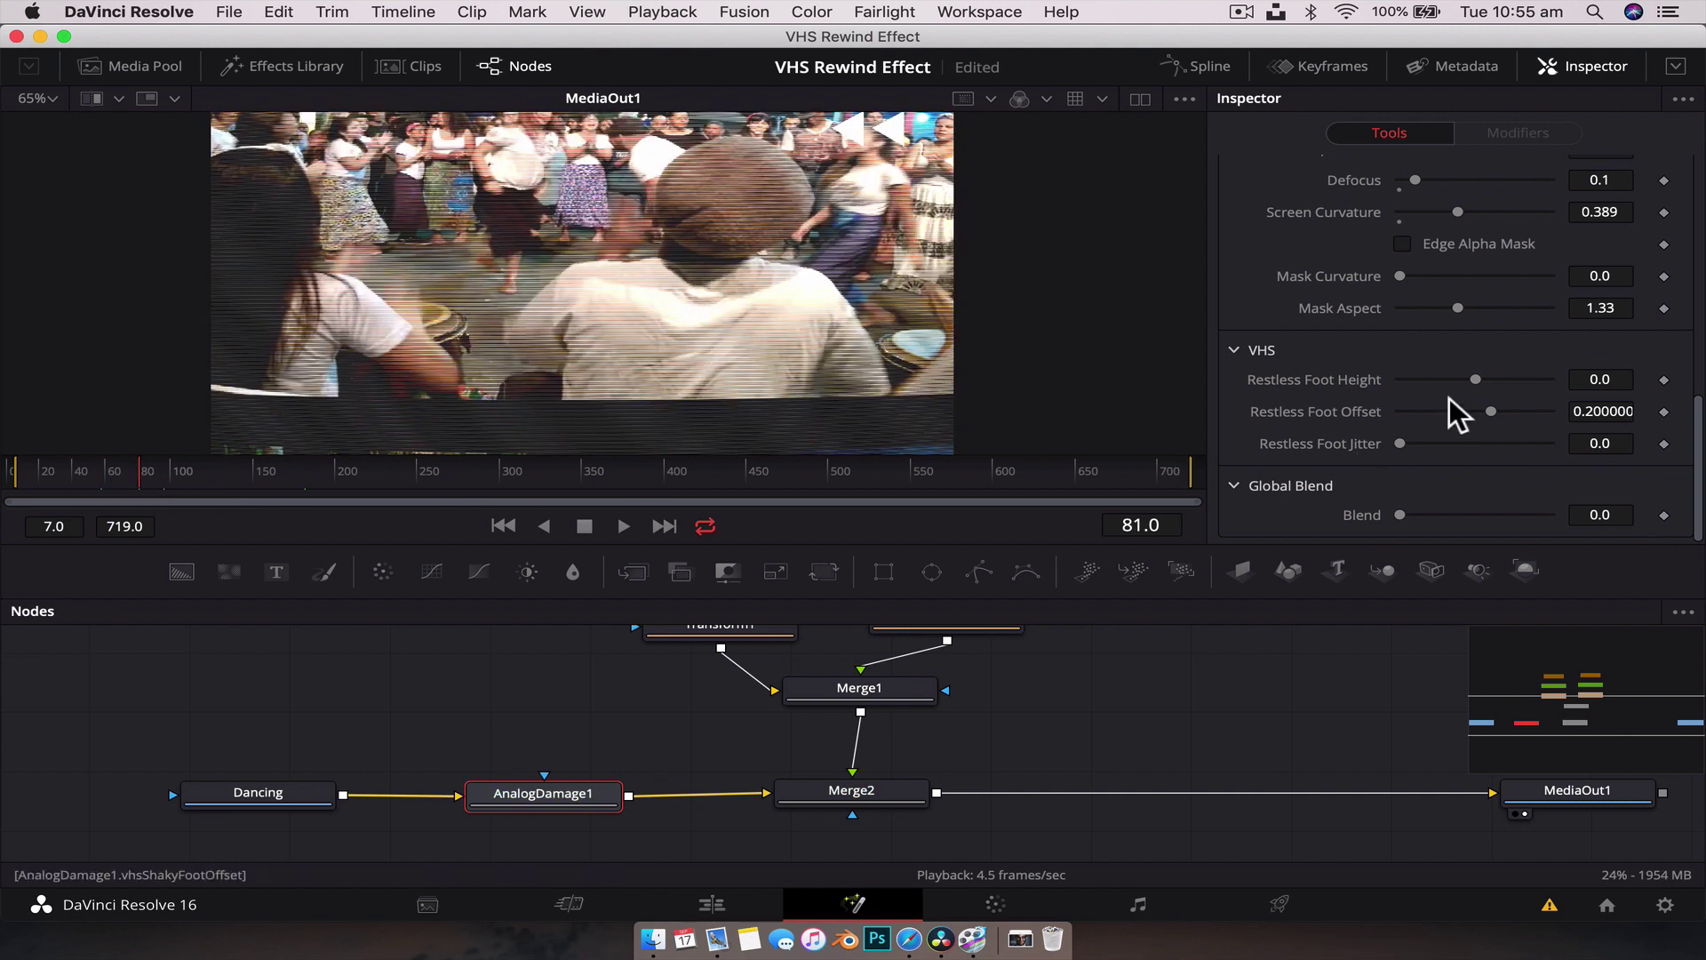
pyautogui.moveTo(1477, 379); pyautogui.dragTo(1559, 408)
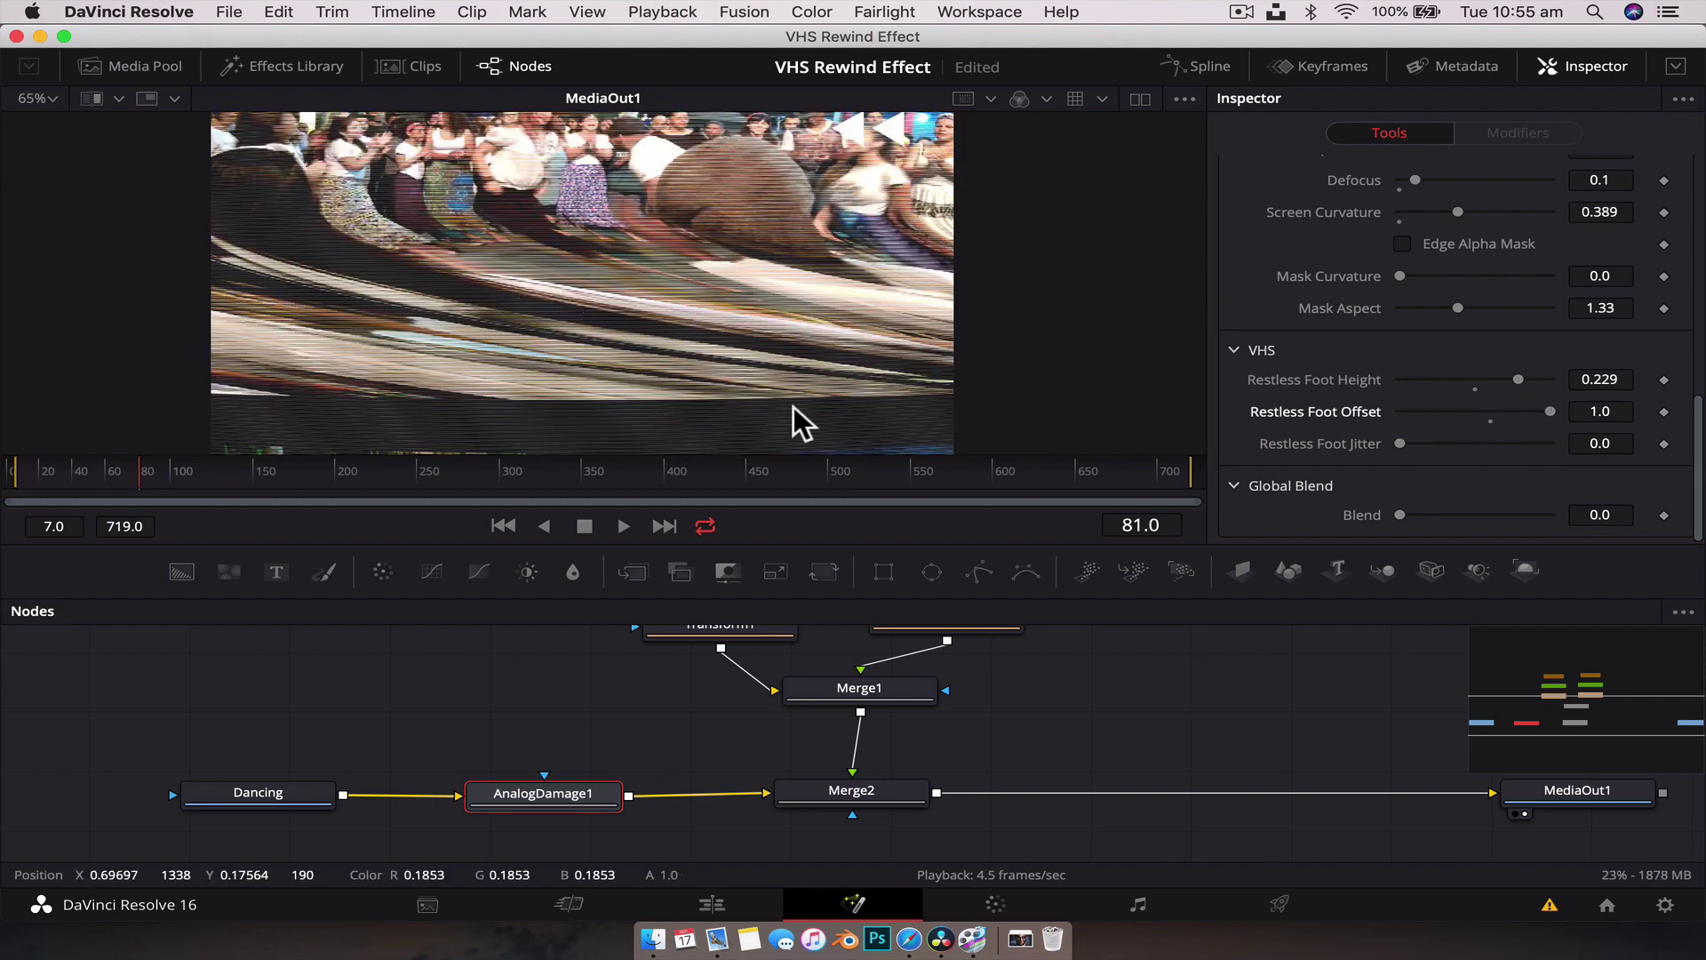
pyautogui.click(1491, 419)
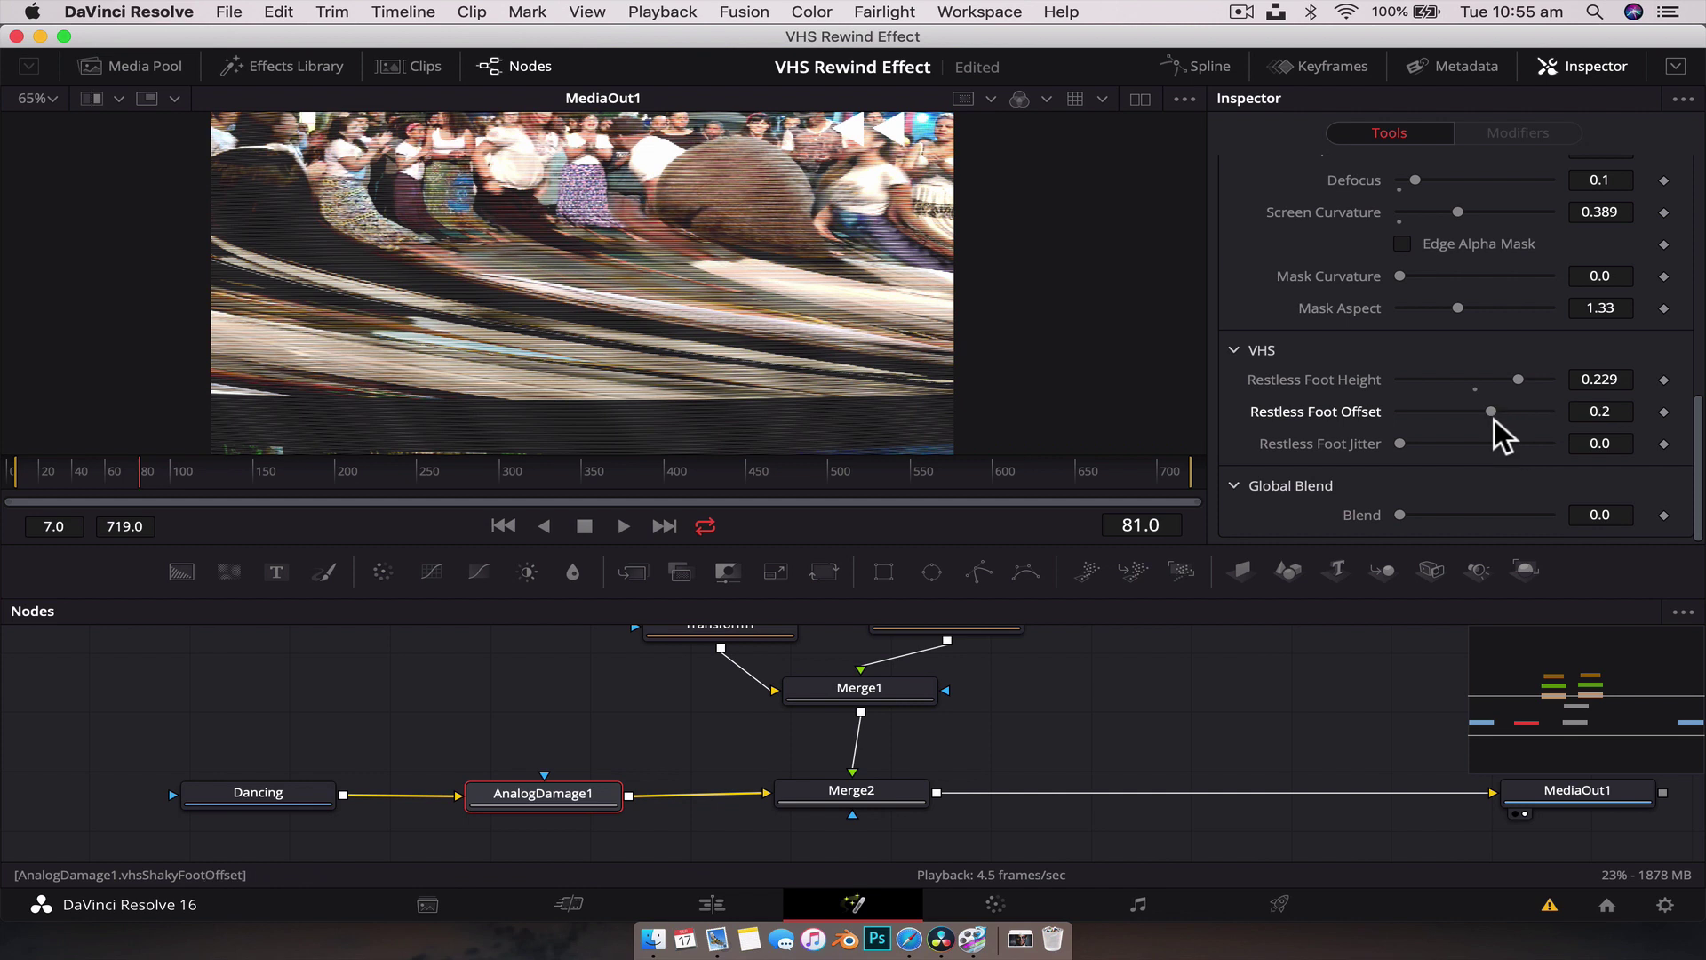
pyautogui.click(1429, 412)
pyautogui.click(1414, 413)
pyautogui.click(1429, 412)
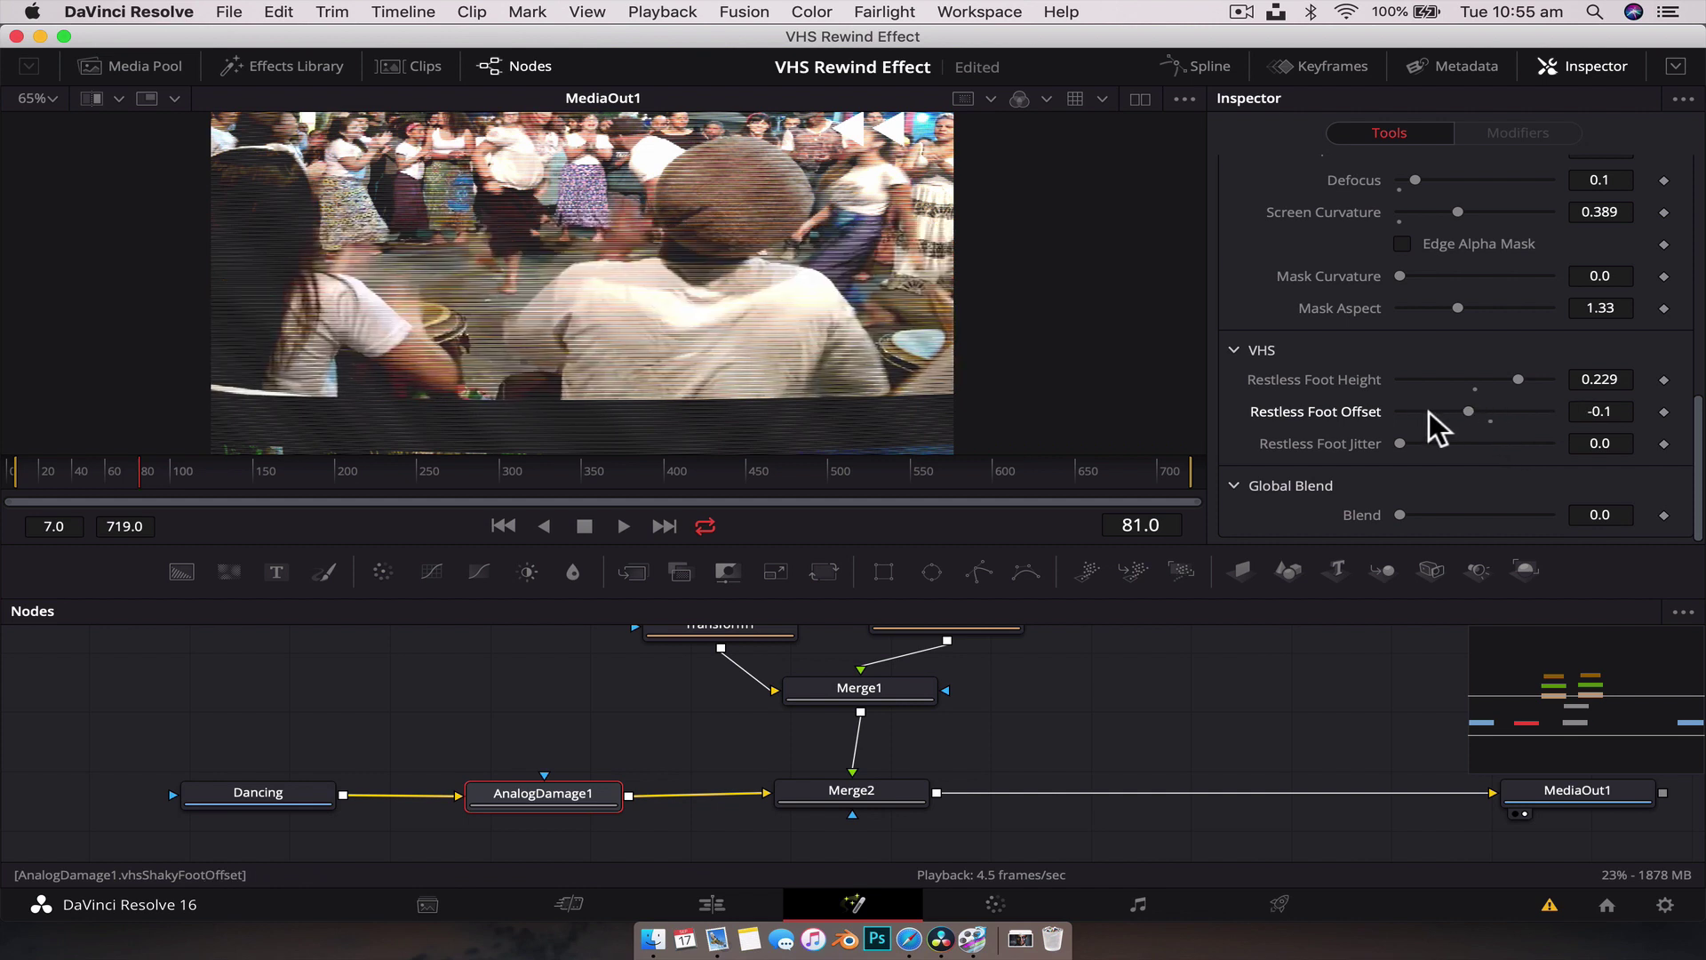
pyautogui.click(1622, 412)
pyautogui.press('Tab')
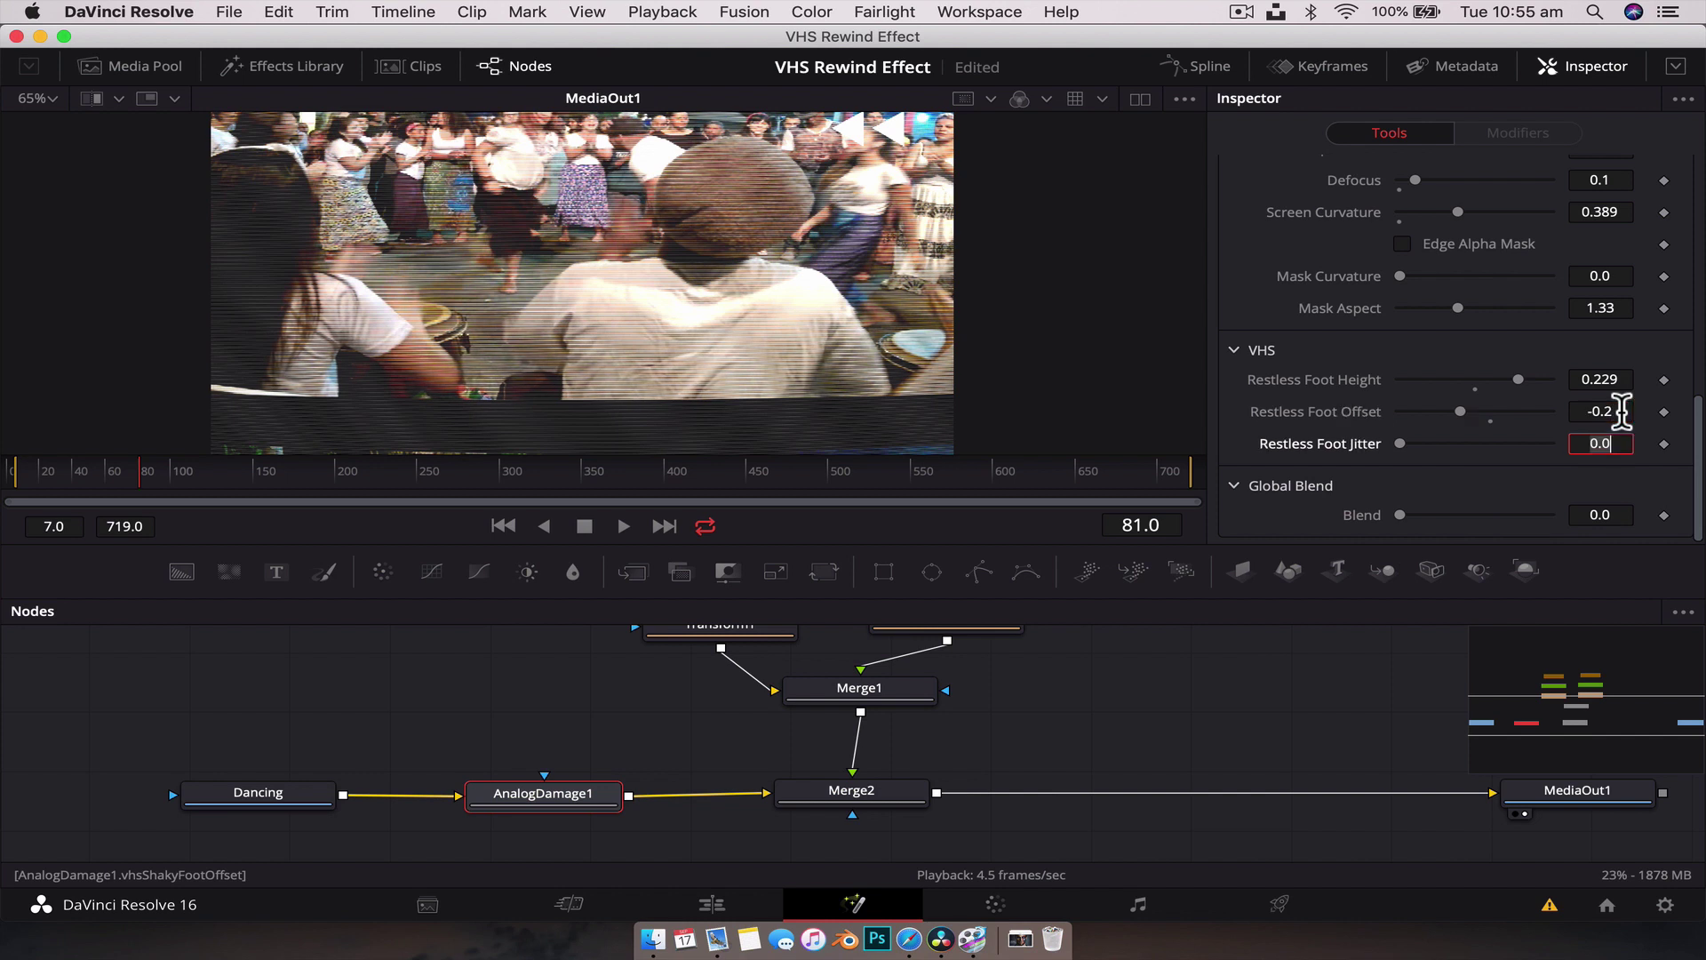
# Lower Restless Foot Height to -0.08 and preview the bent bottom edge.
pyautogui.click(1433, 381)
pyautogui.click(1433, 381)
pyautogui.click(1433, 380)
pyautogui.click(1432, 380)
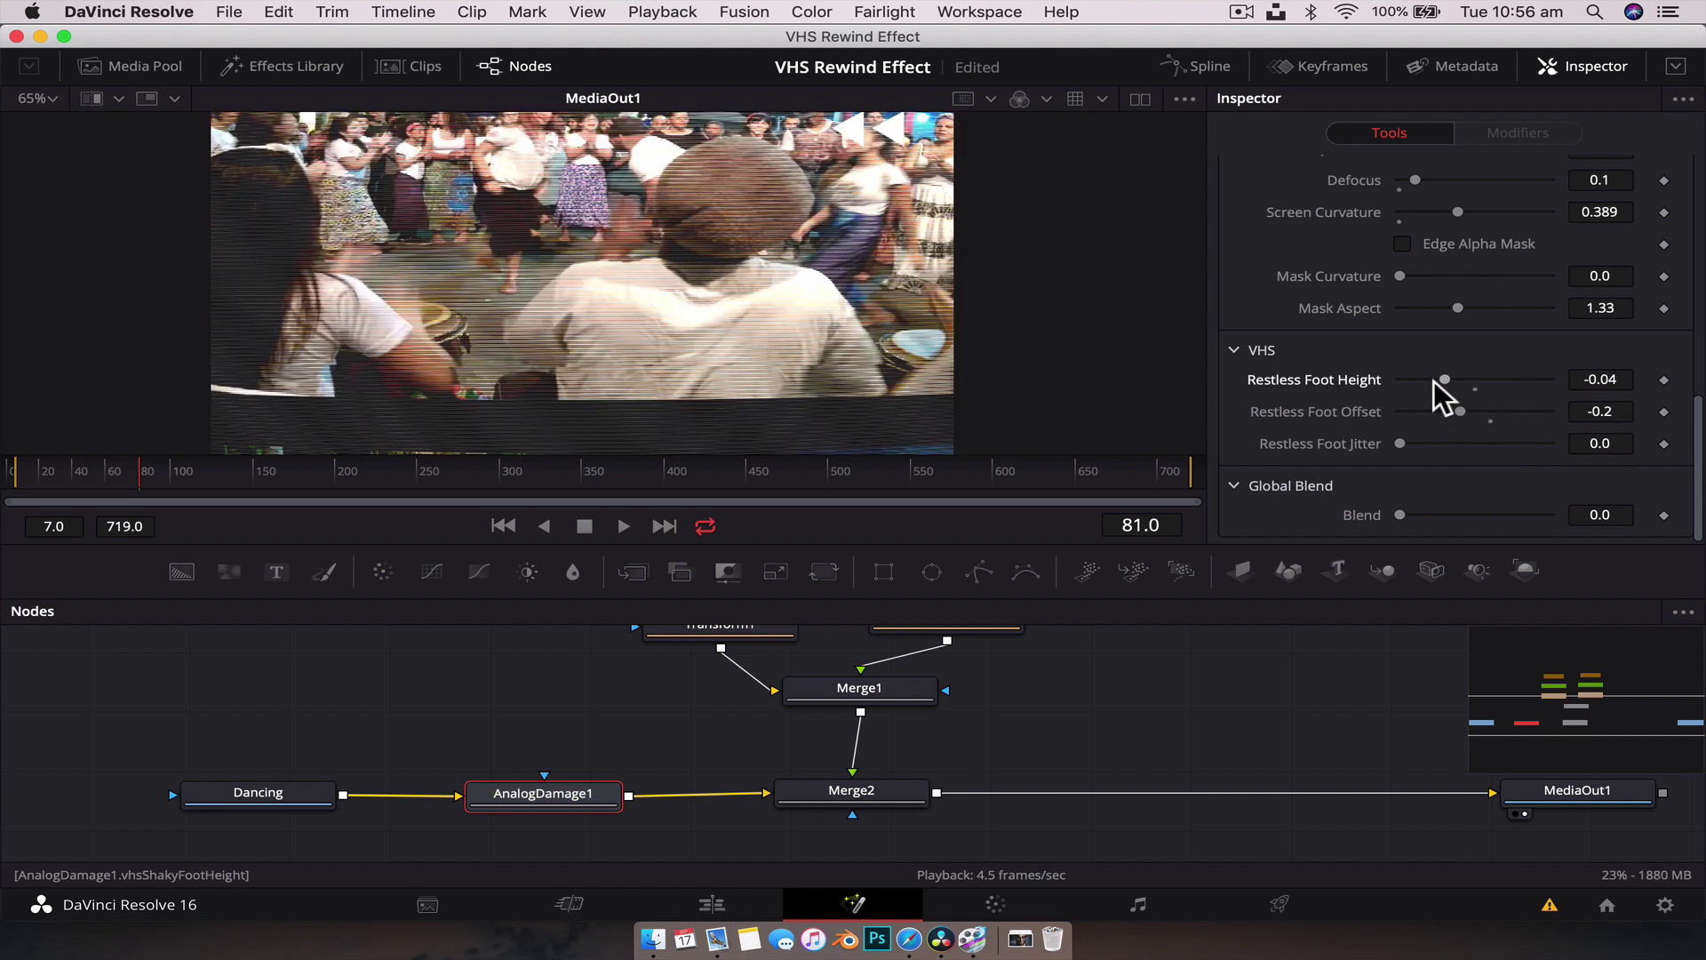
pyautogui.click(1413, 377)
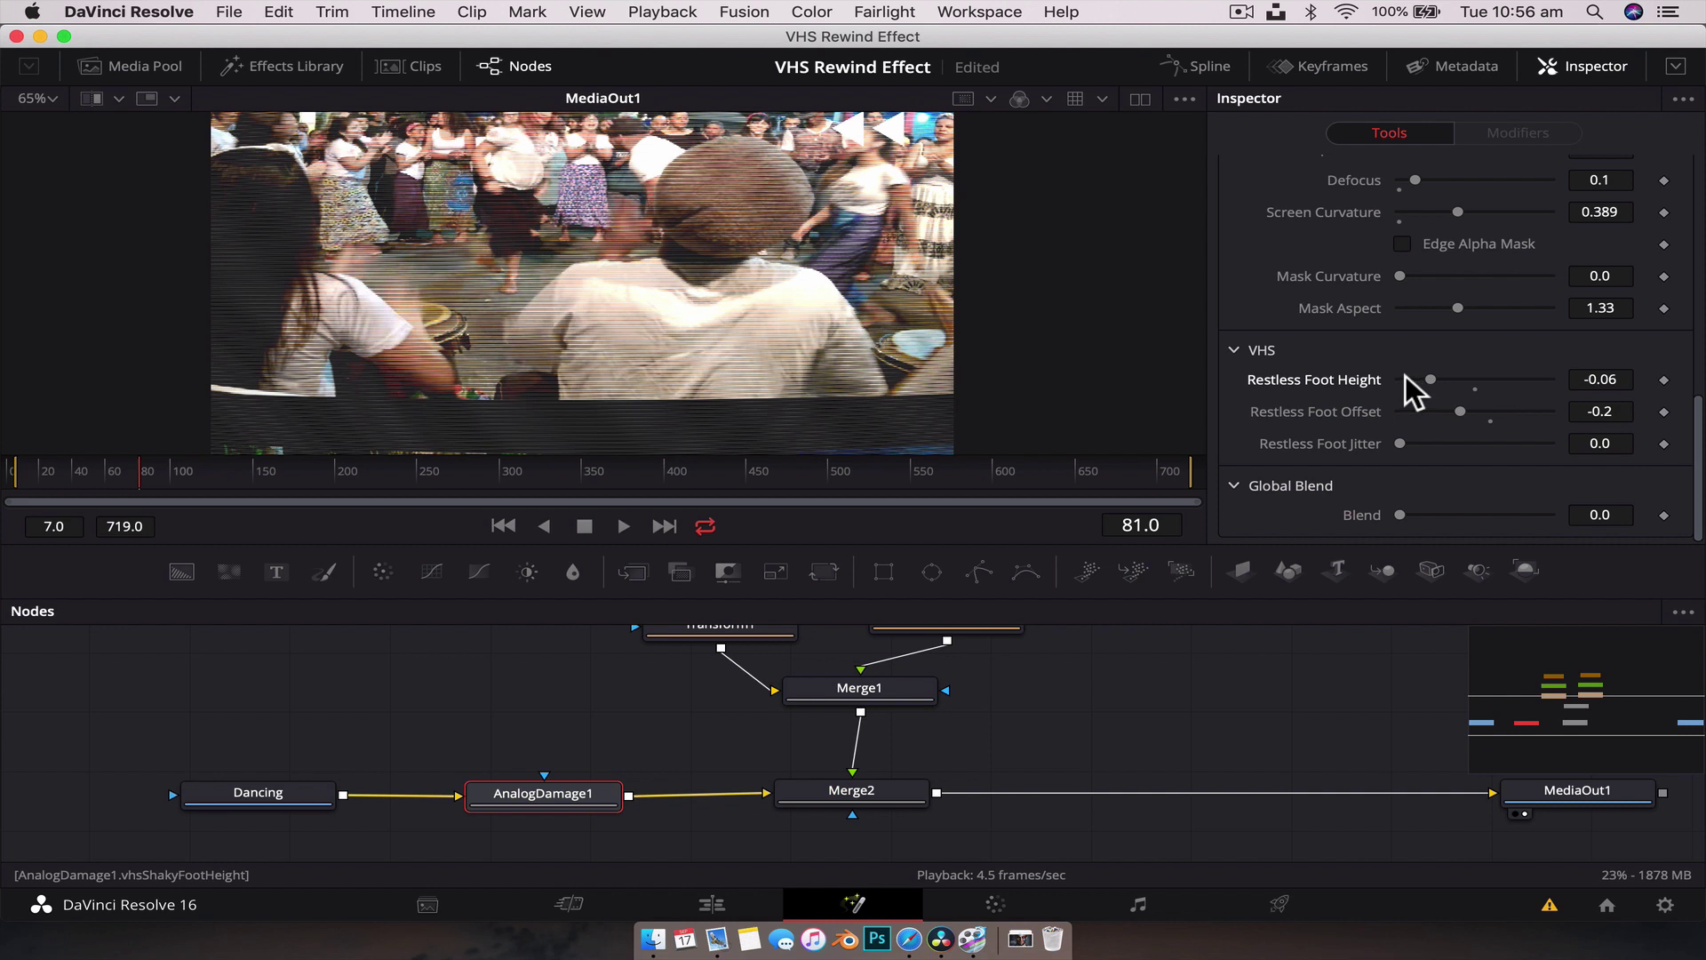
pyautogui.click(1405, 375)
pyautogui.press('space')
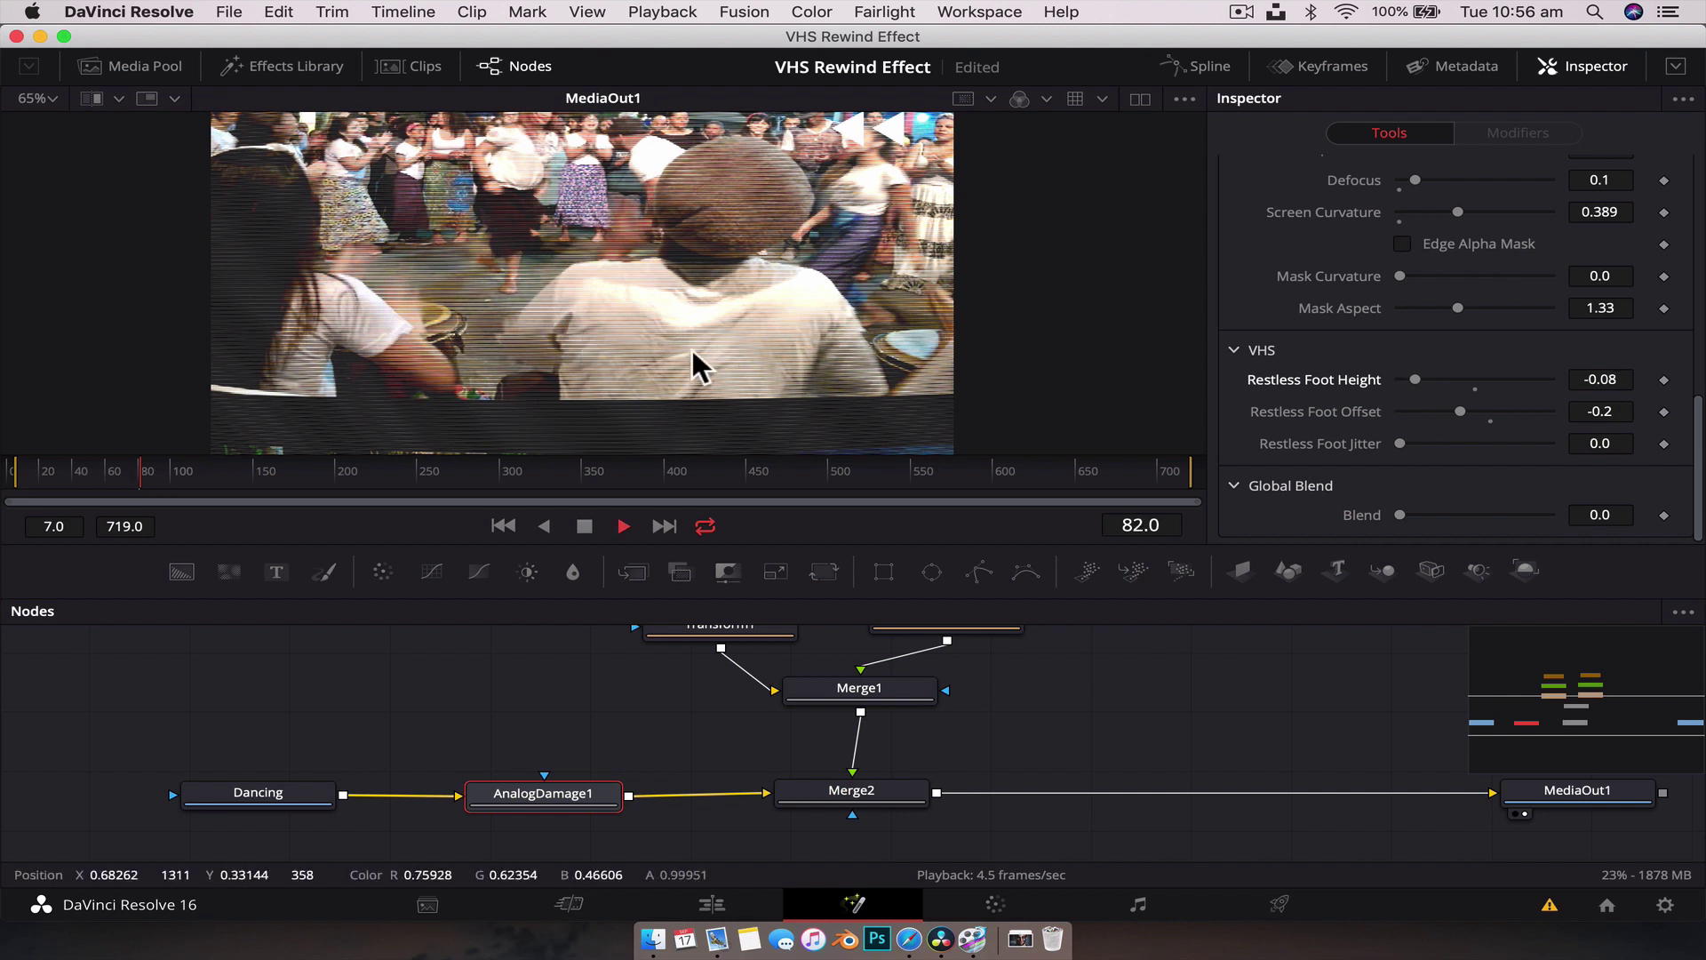
pyautogui.press('space')
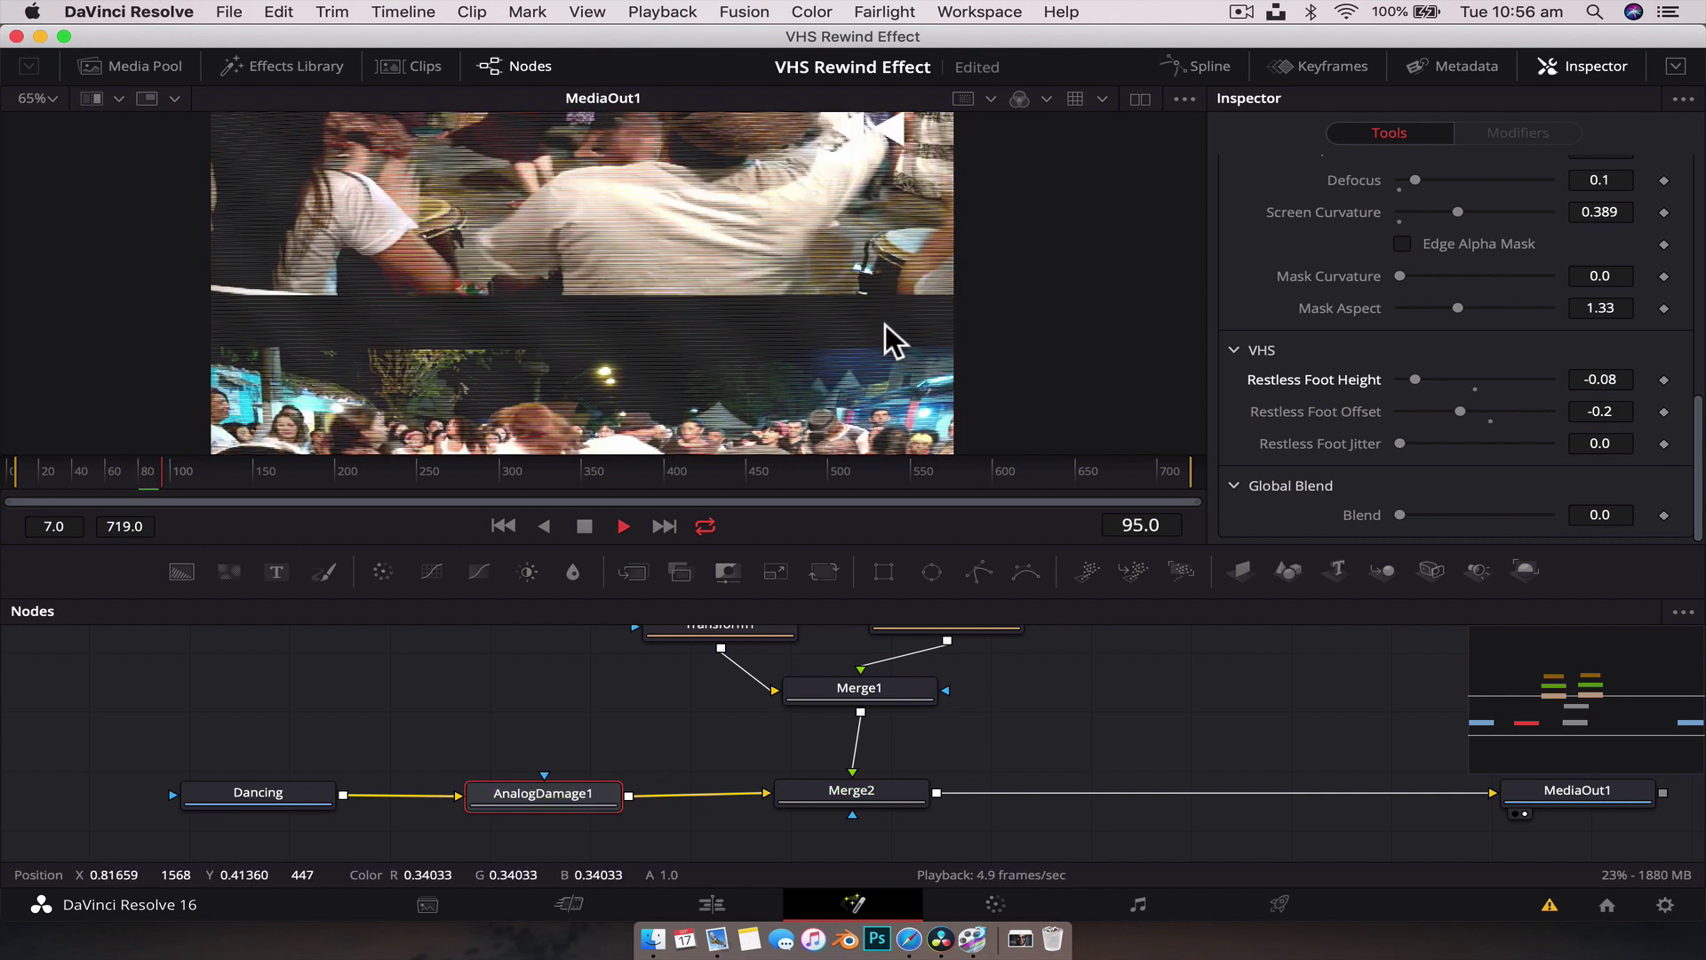
# Raise Restless Foot Jitter to 0.3 and preview the jittering edge.
pyautogui.click(1447, 441)
pyautogui.click(1511, 439)
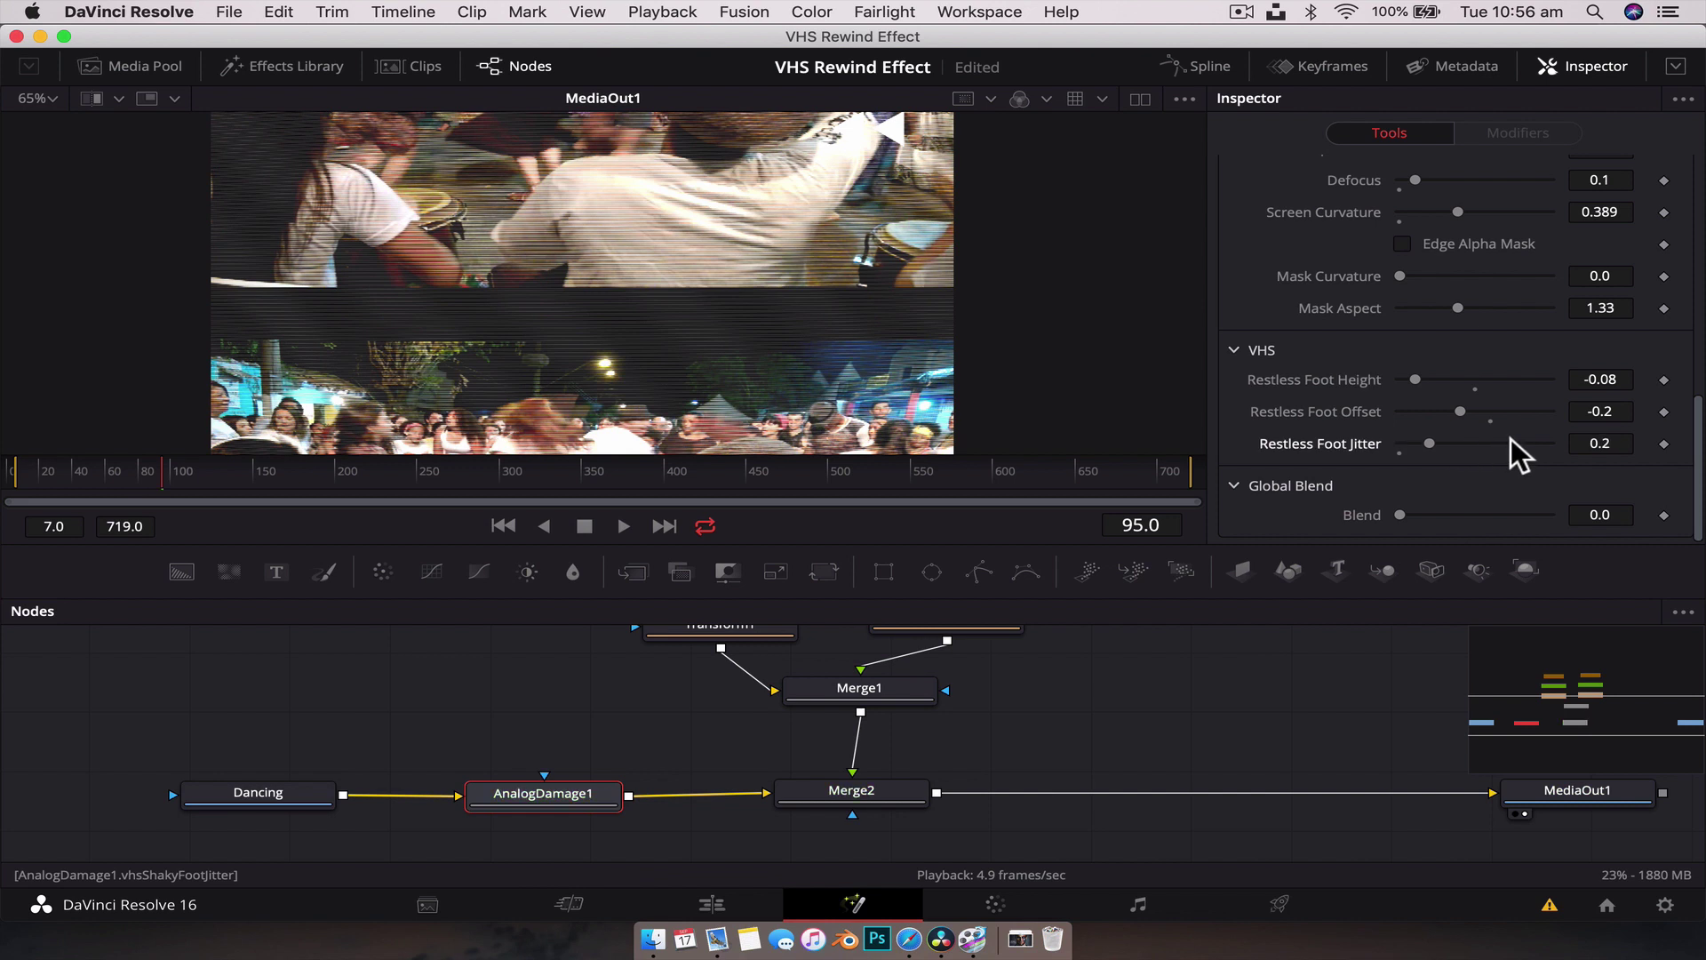
pyautogui.click(1511, 439)
pyautogui.press('space')
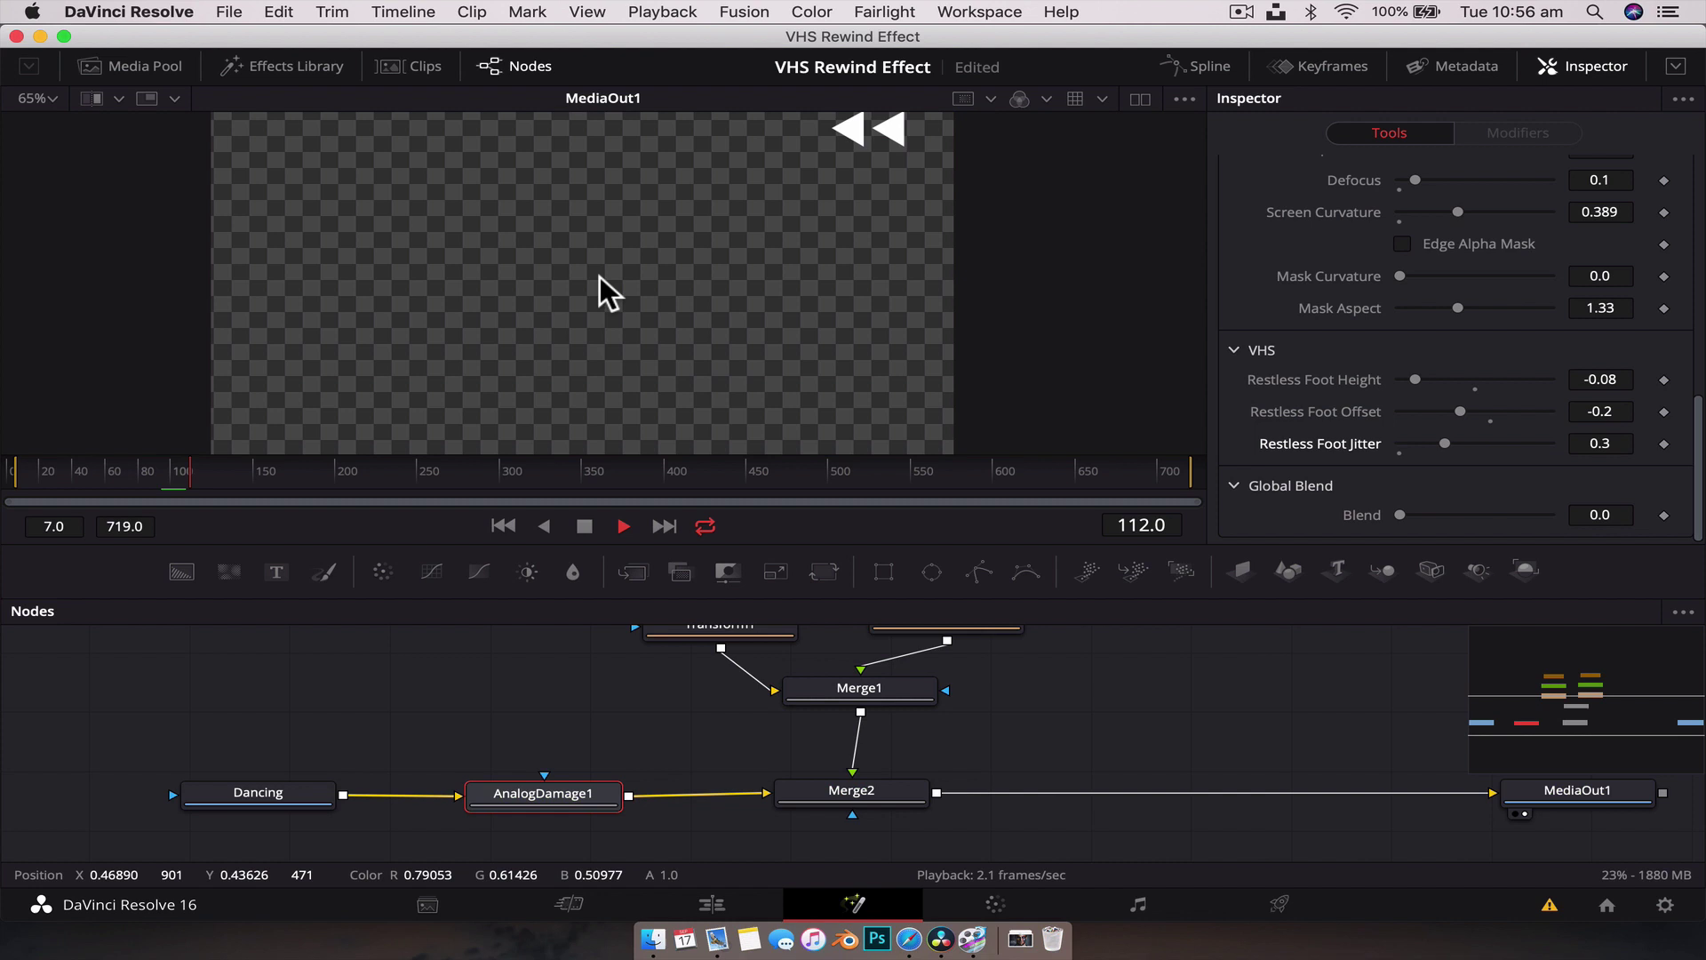
# Set Broadcast Signal Chroma Noise to 0.596 and Ghosting to 0.22, then move to frame 283.
pyautogui.press('space')
pyautogui.scroll(10, 1234, 293)
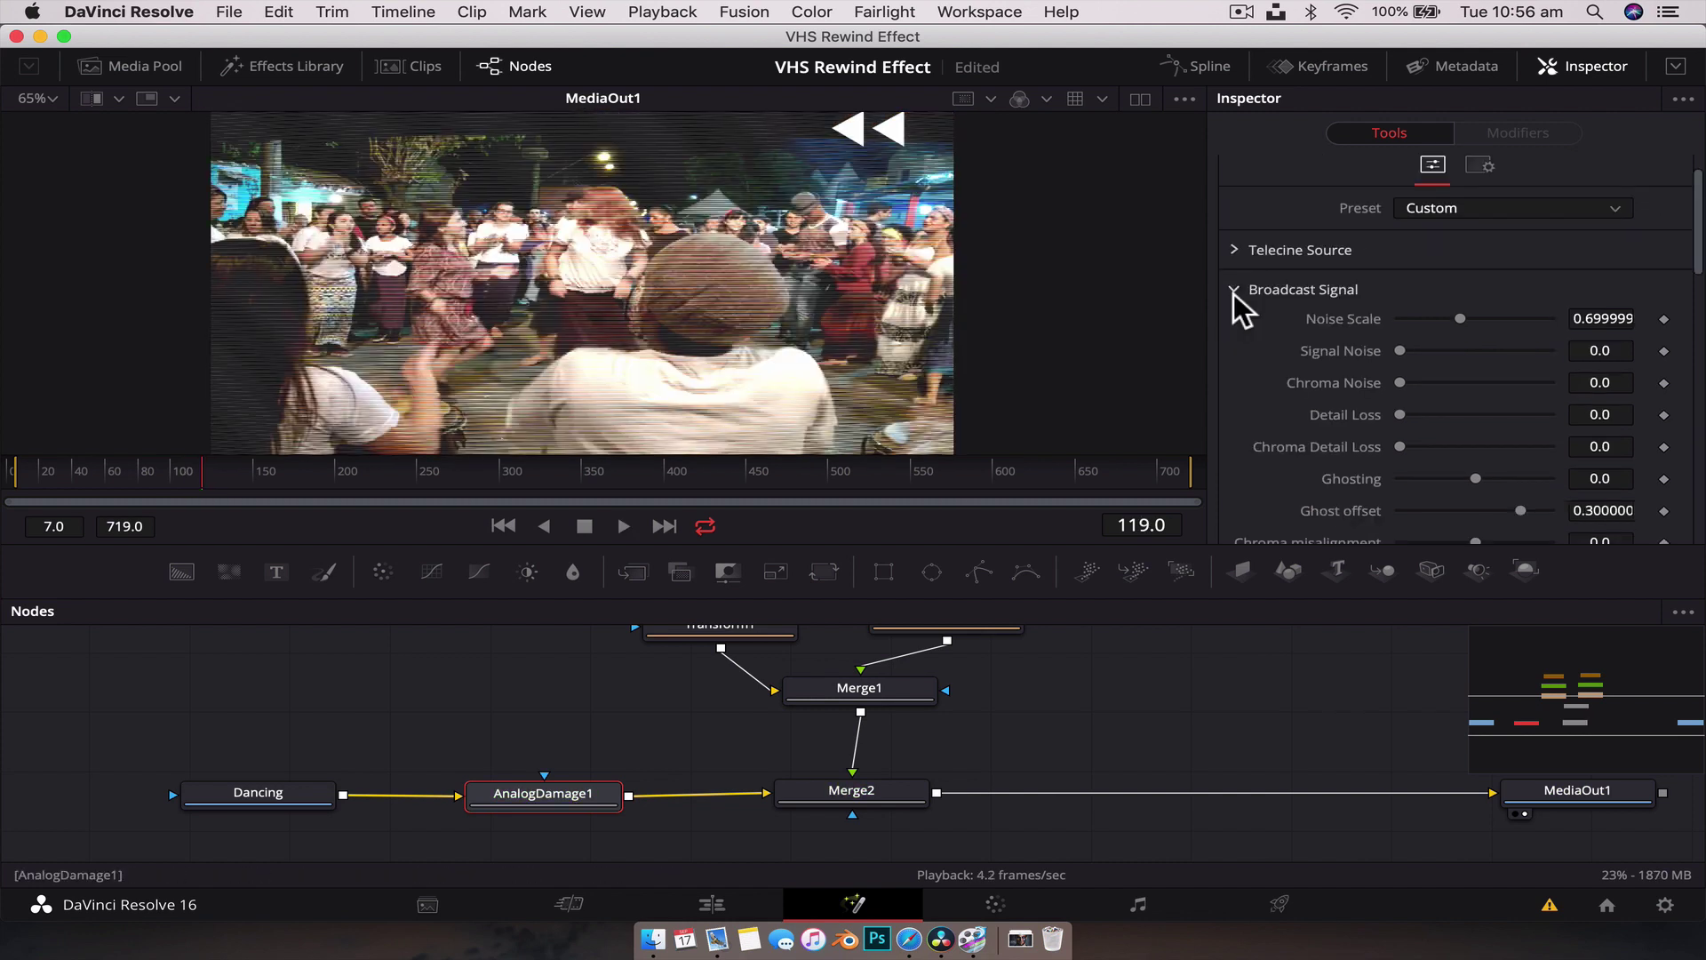
pyautogui.moveTo(1441, 380); pyautogui.dragTo(1493, 442)
pyautogui.scroll(-1, 1485, 387)
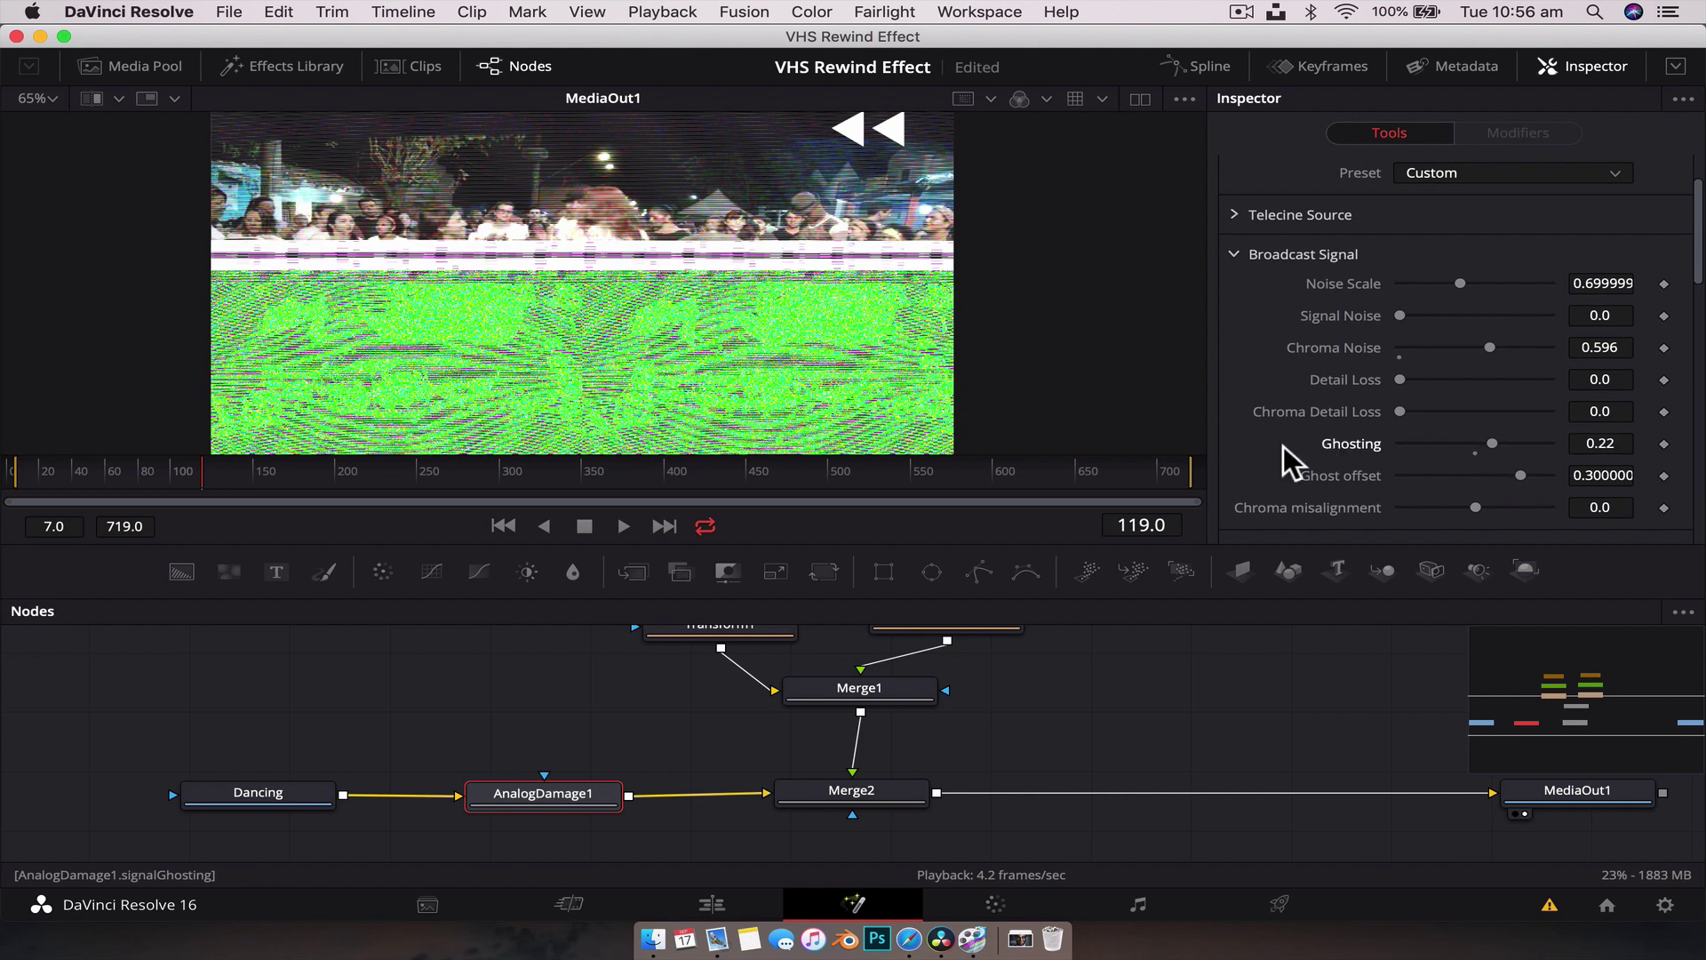
pyautogui.click(472, 480)
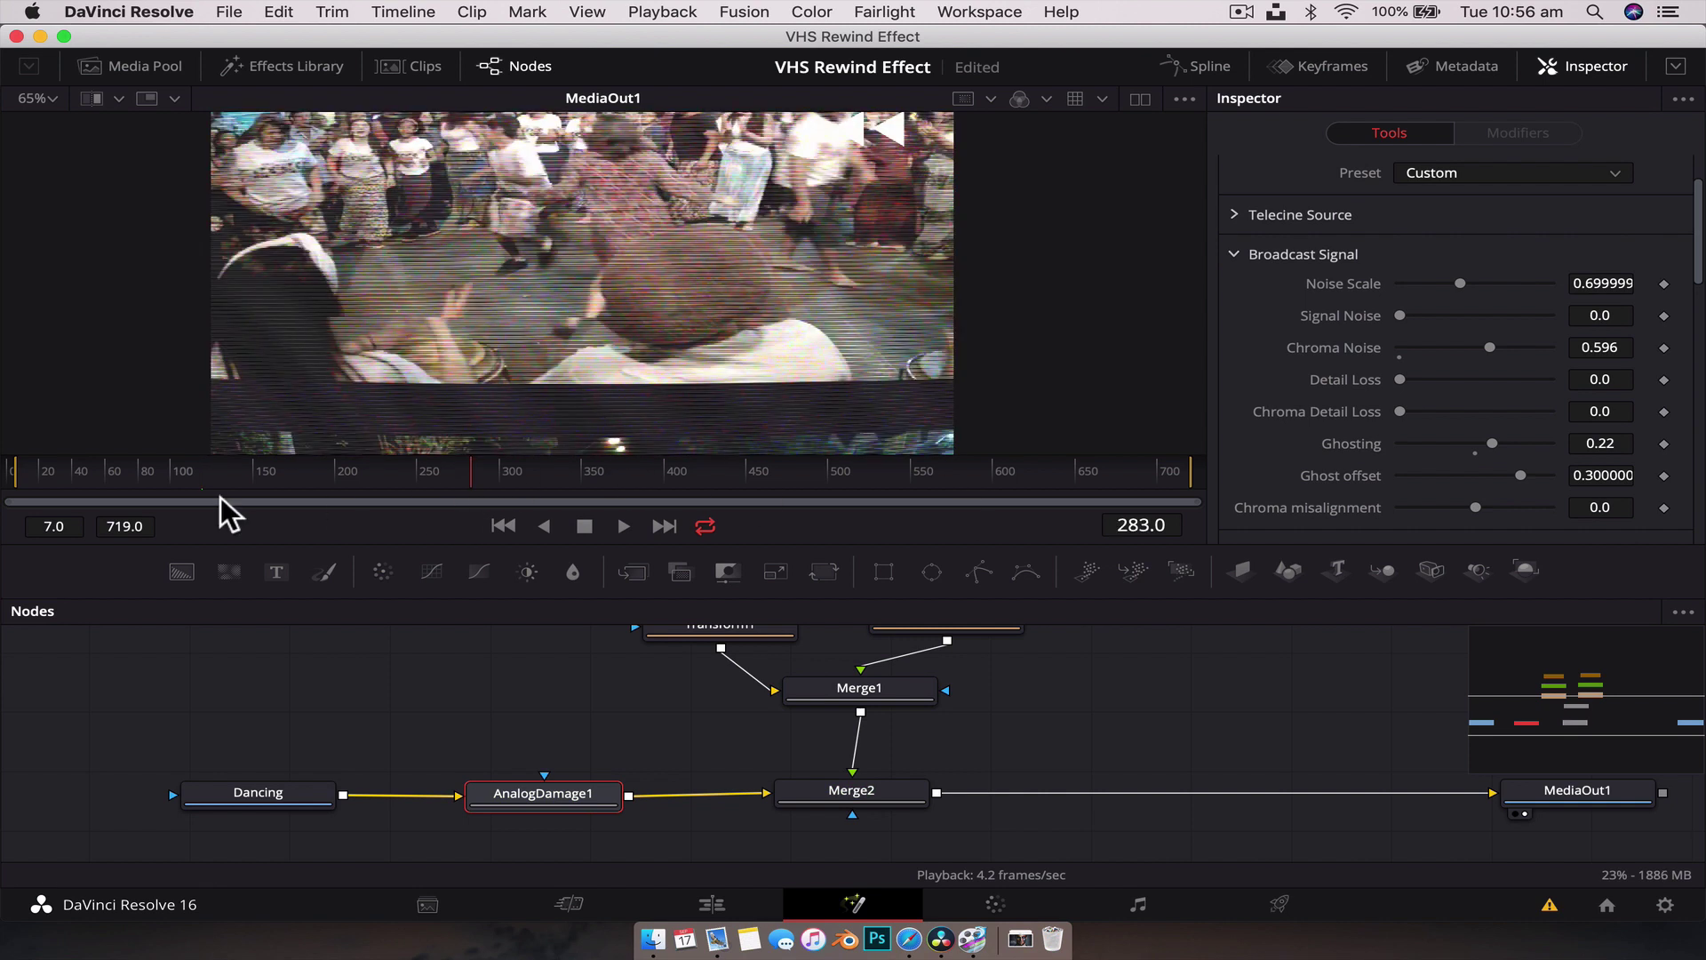
pyautogui.click(702, 911)
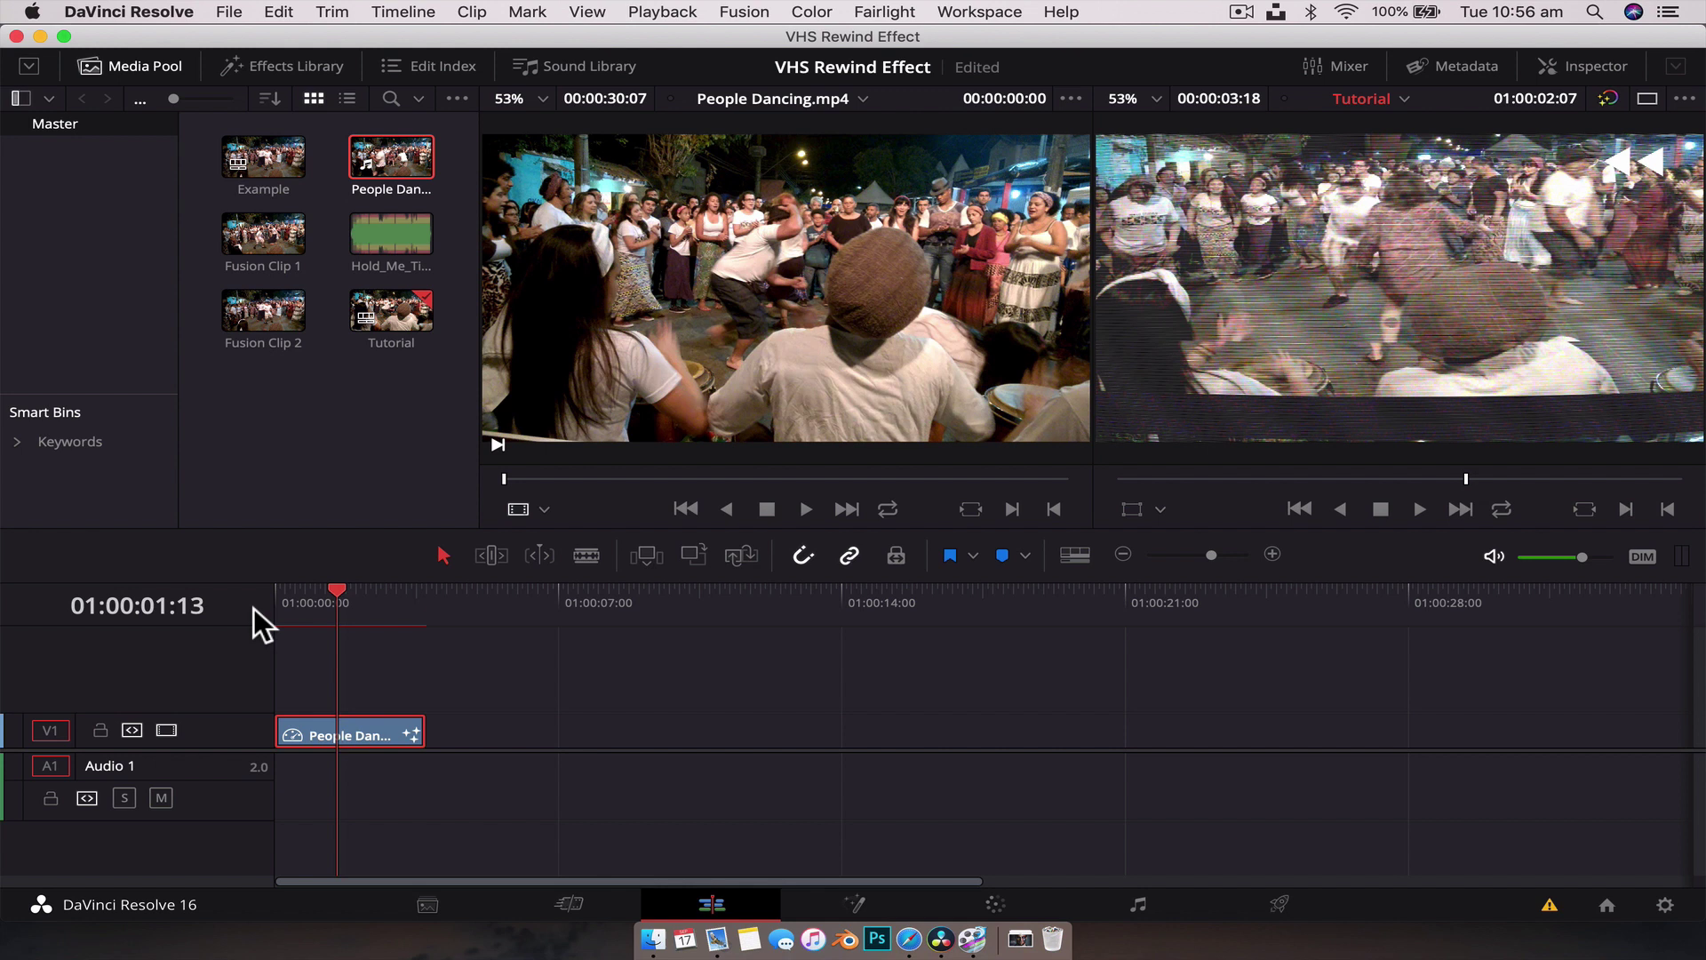
pyautogui.press('Home')
pyautogui.press('space')
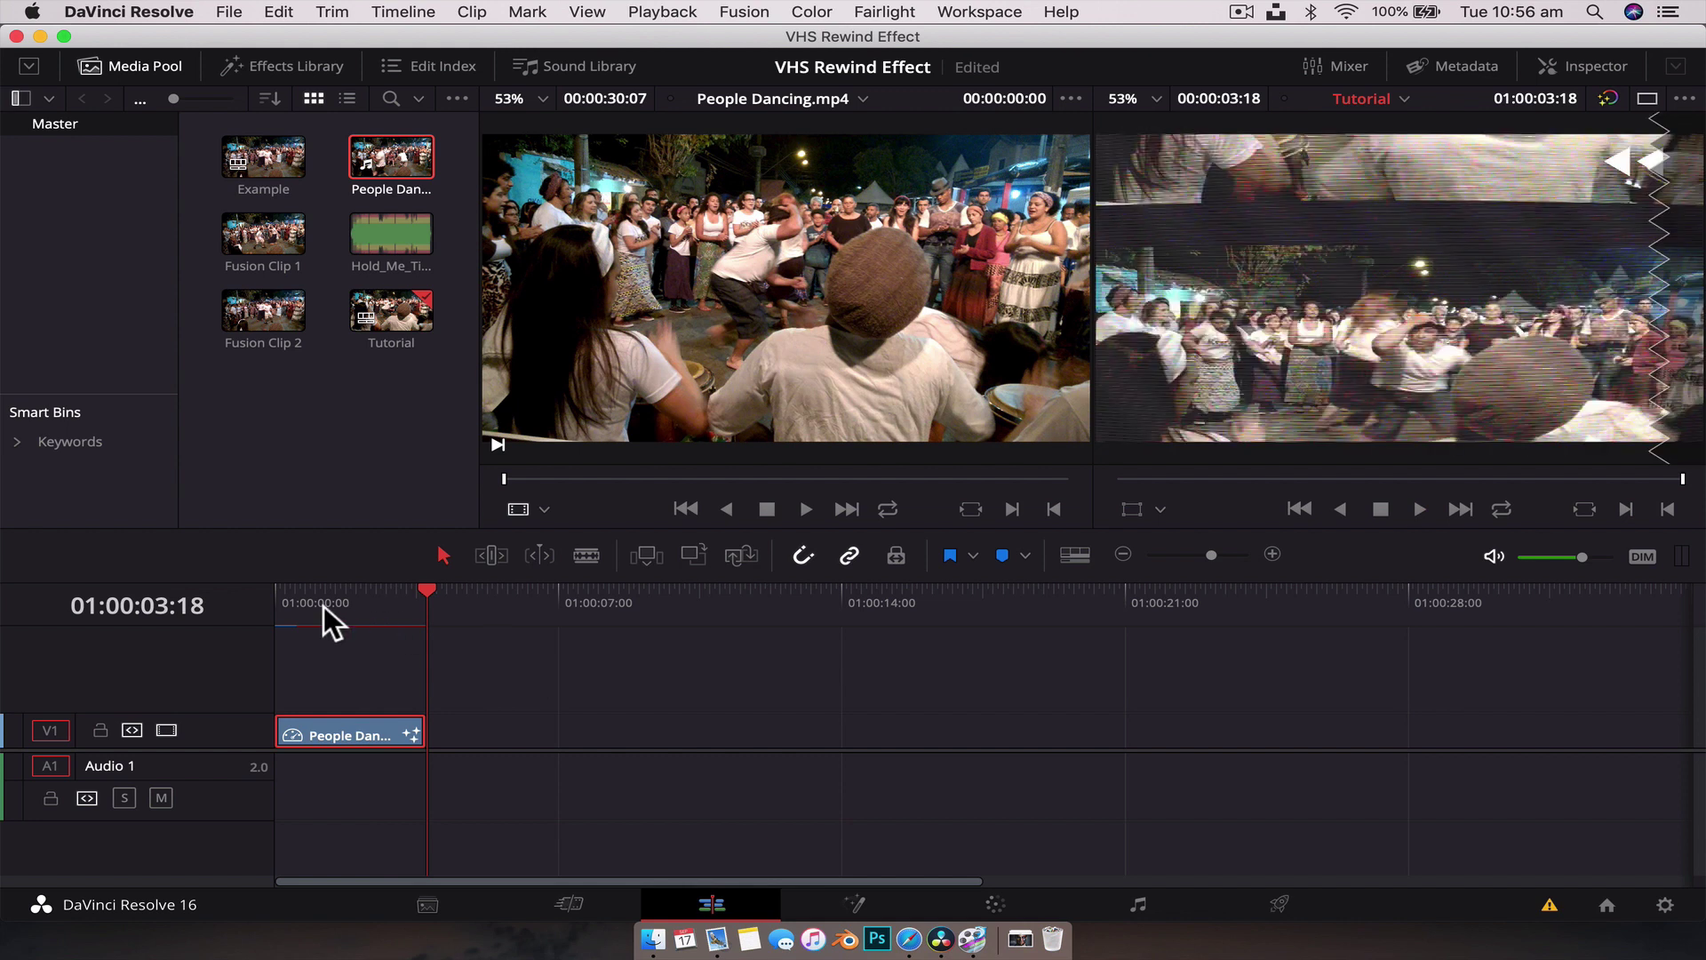
pyautogui.moveTo(343, 589); pyautogui.dragTo(258, 590)
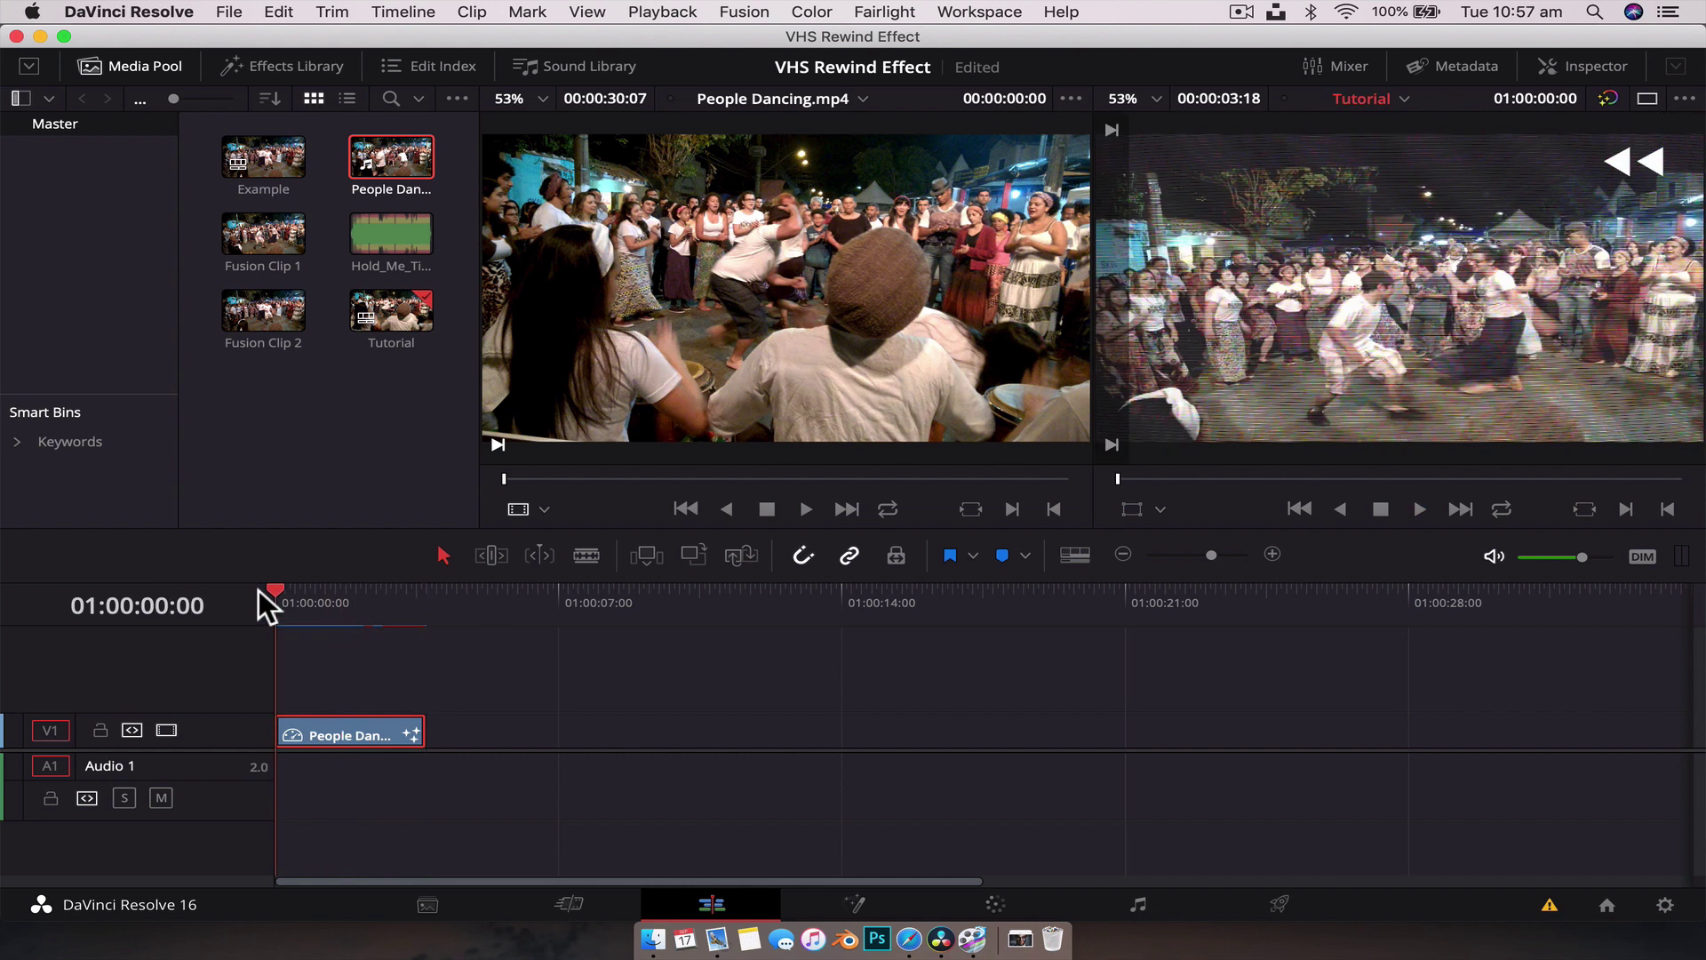
pyautogui.press('space')
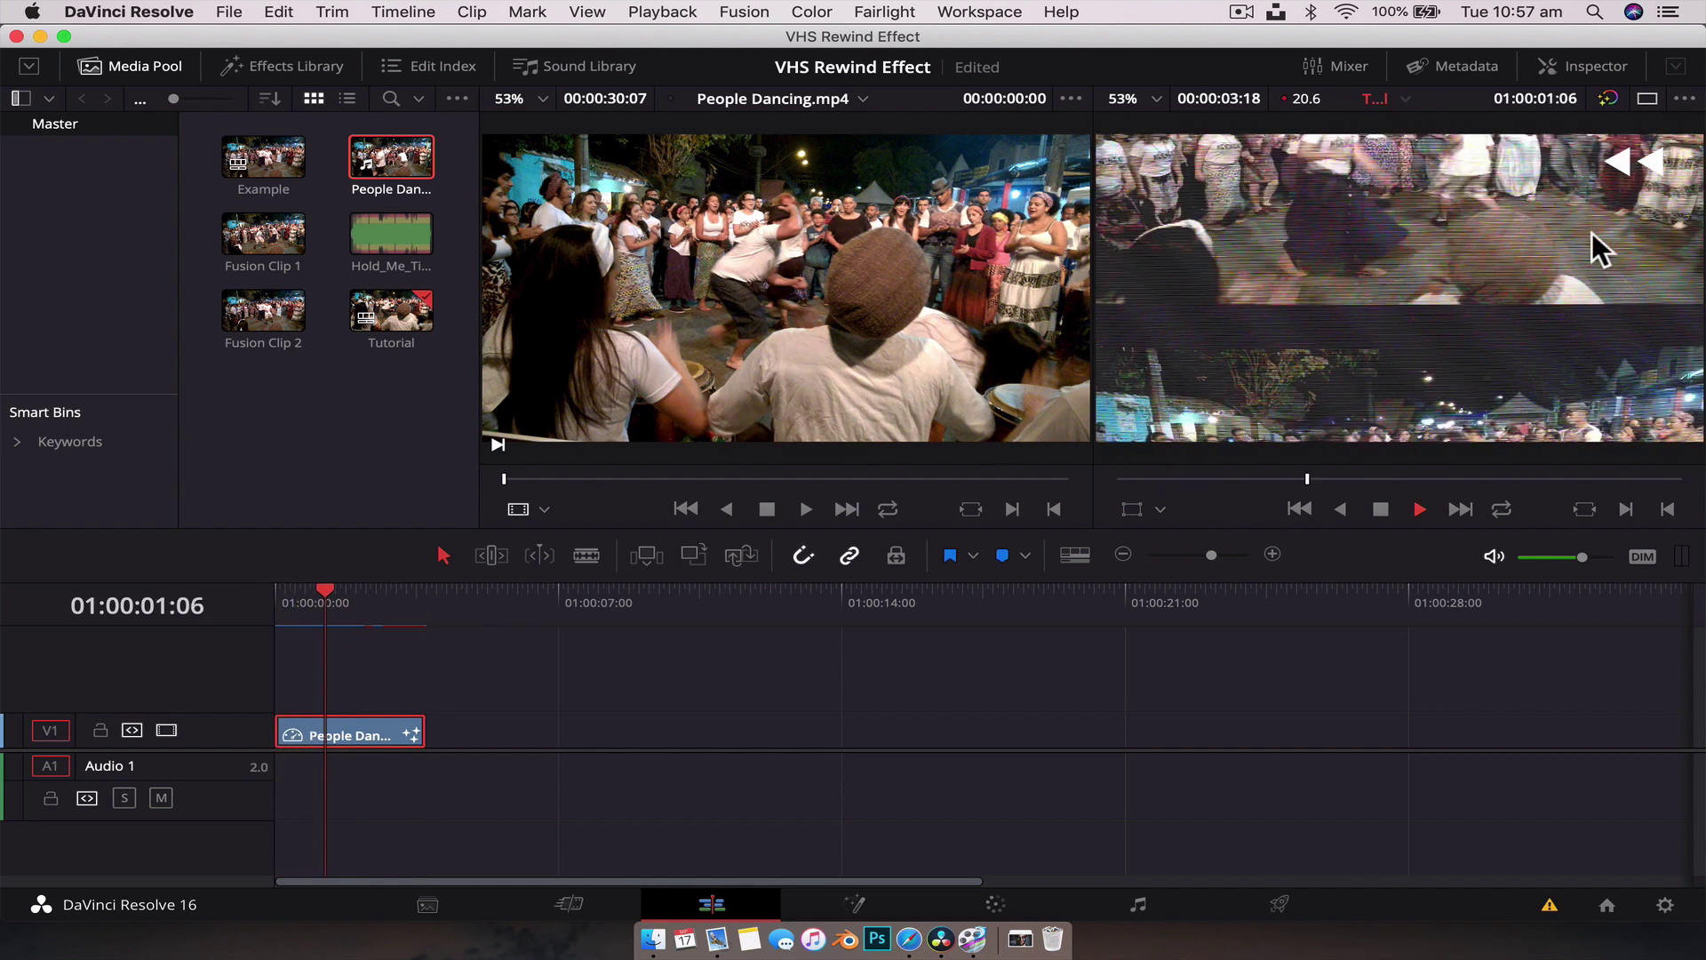
pyautogui.press('space')
pyautogui.moveTo(328, 618); pyautogui.dragTo(290, 597)
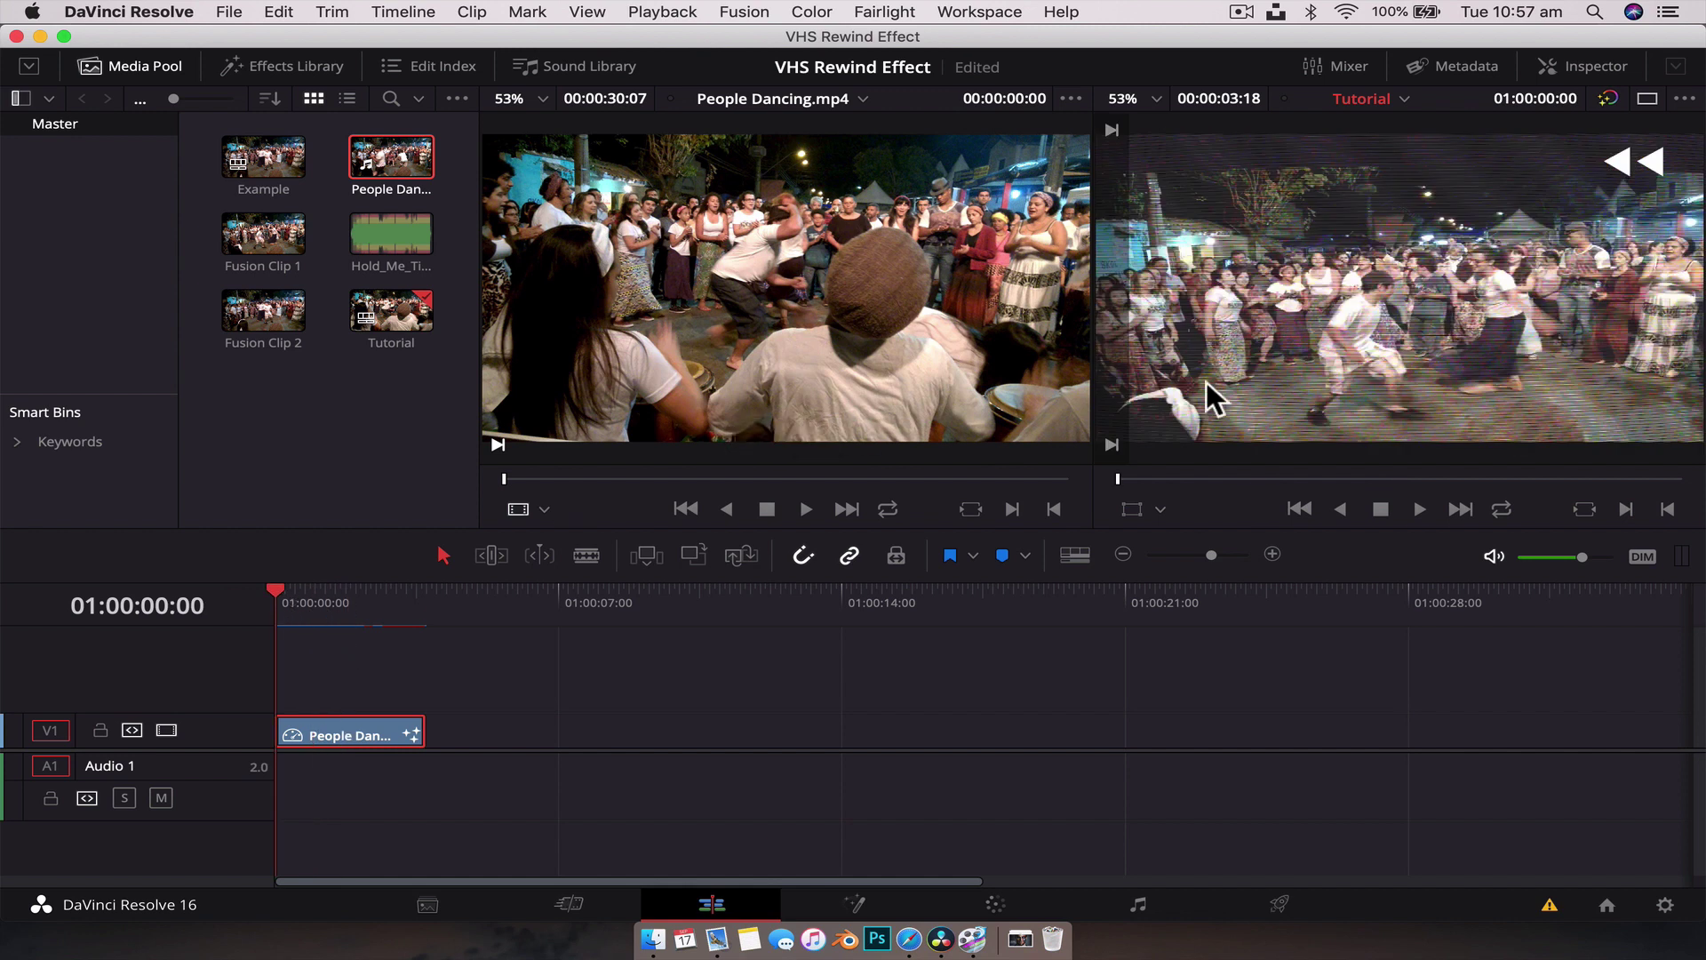
pyautogui.press('space')
pyautogui.press('space')
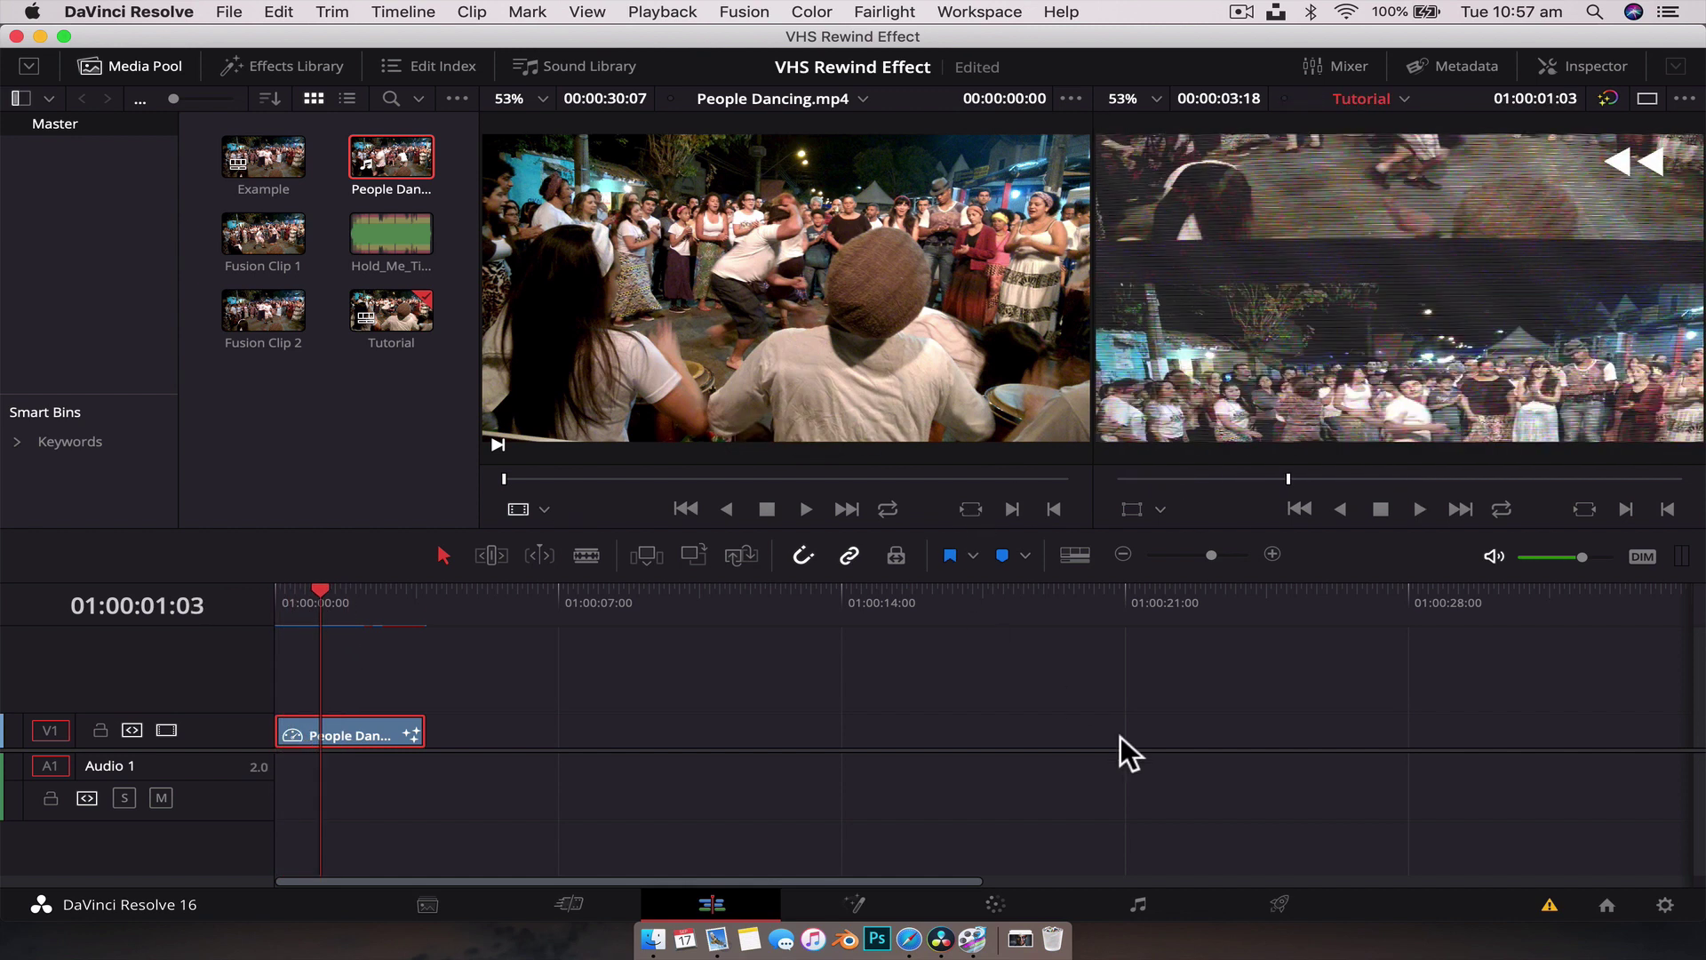
pyautogui.click(868, 904)
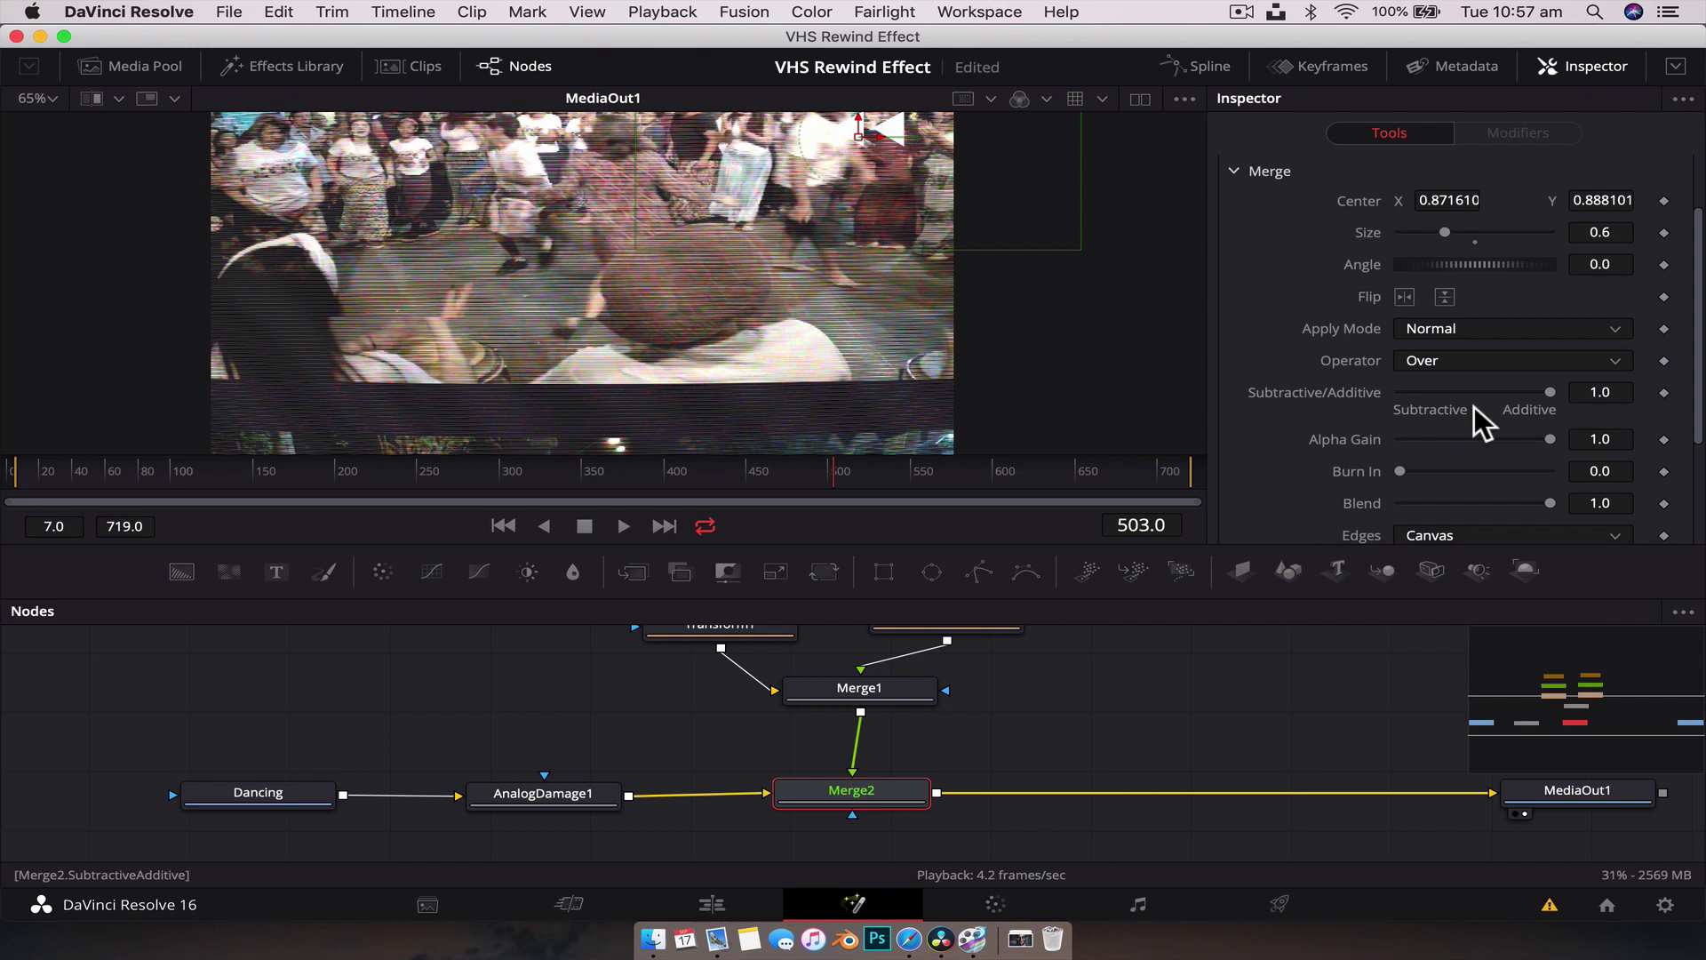
# Set AnalogDamage1's Scan V-Hold to 0.0 so the picture stops rolling.
pyautogui.click(535, 807)
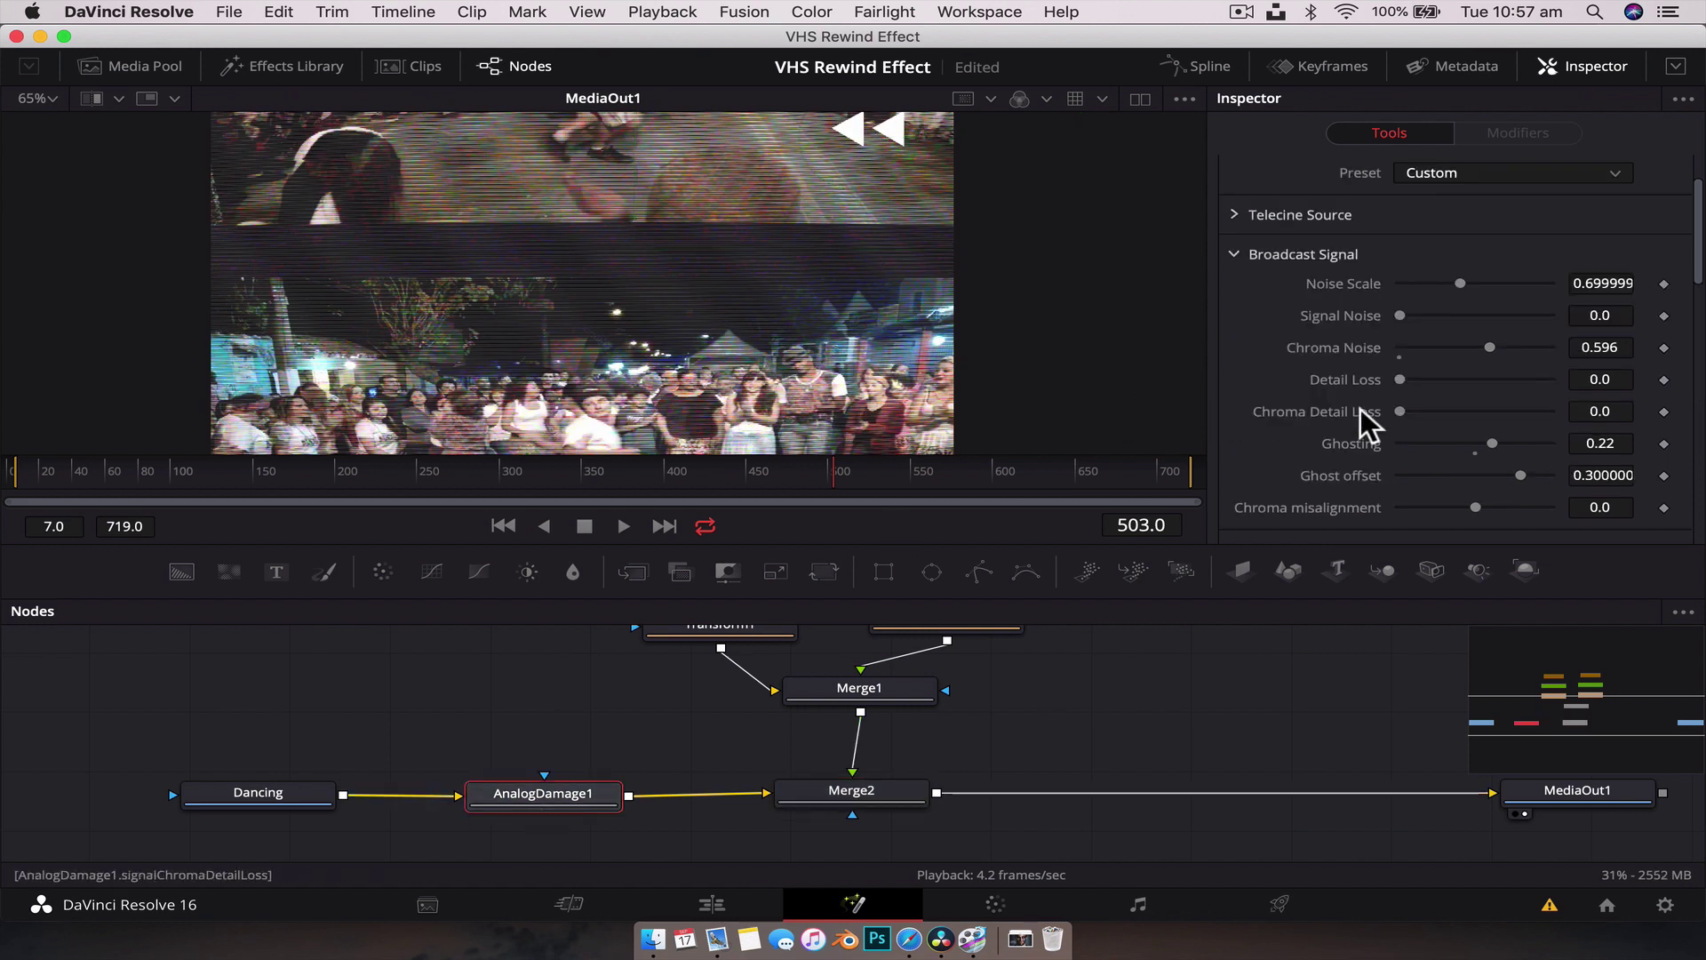
pyautogui.scroll(-6, 1361, 409)
pyautogui.scroll(-2, 1361, 408)
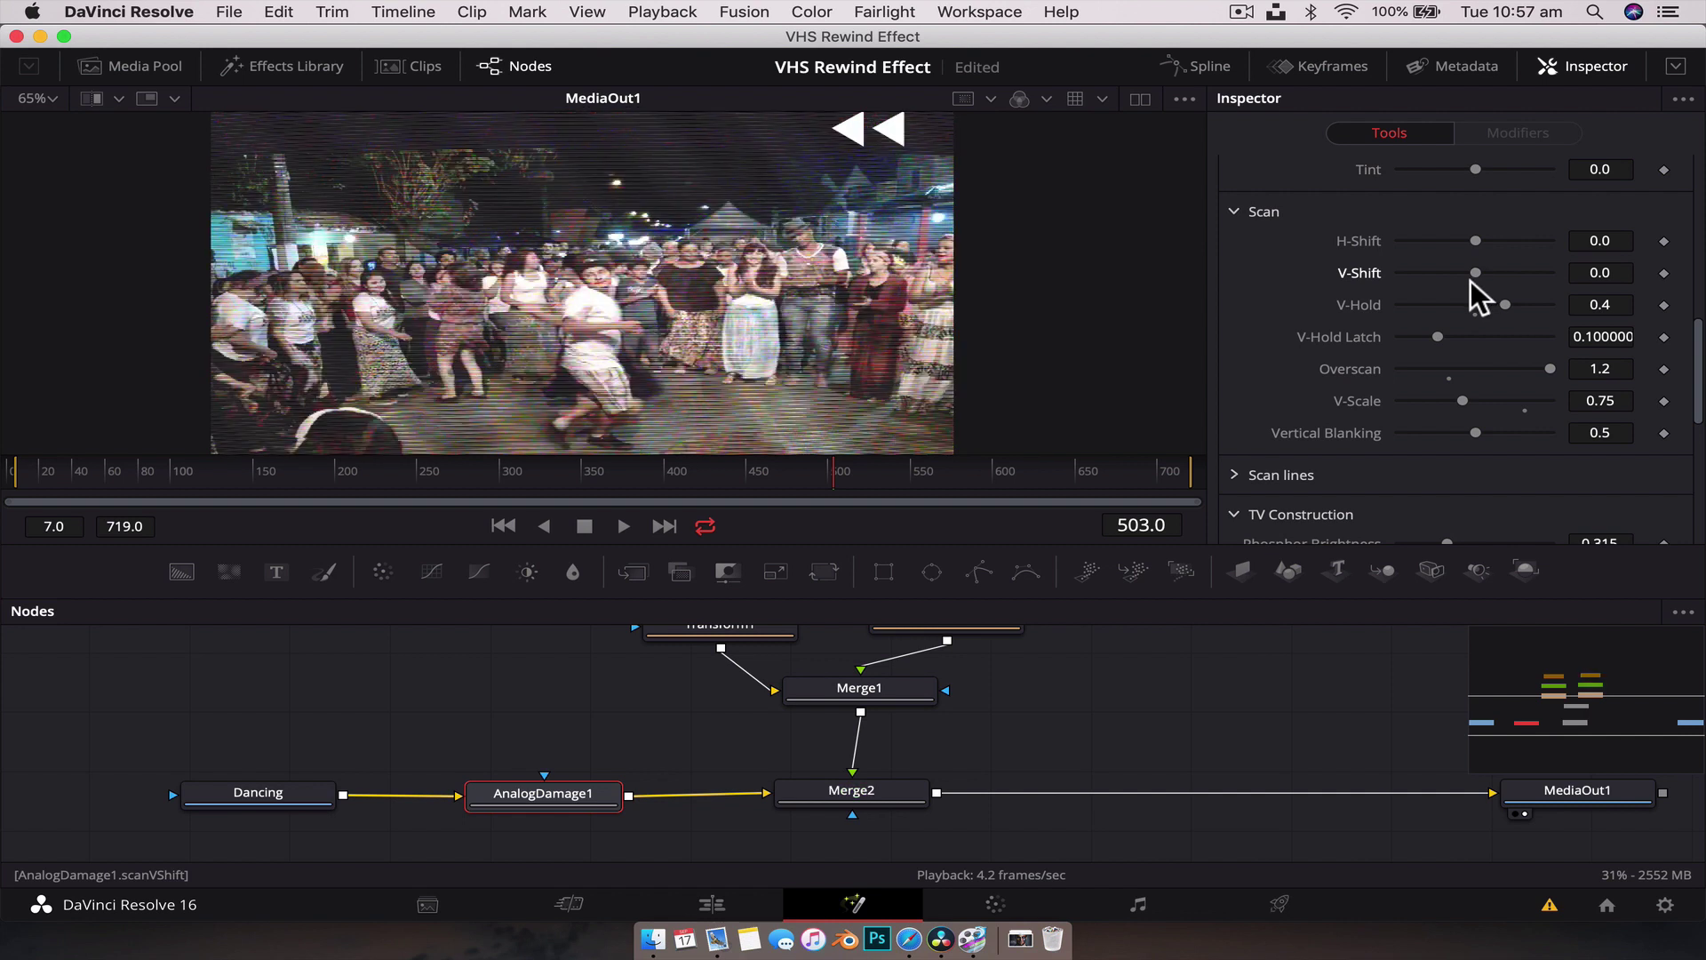
pyautogui.moveTo(1502, 307); pyautogui.dragTo(1490, 306)
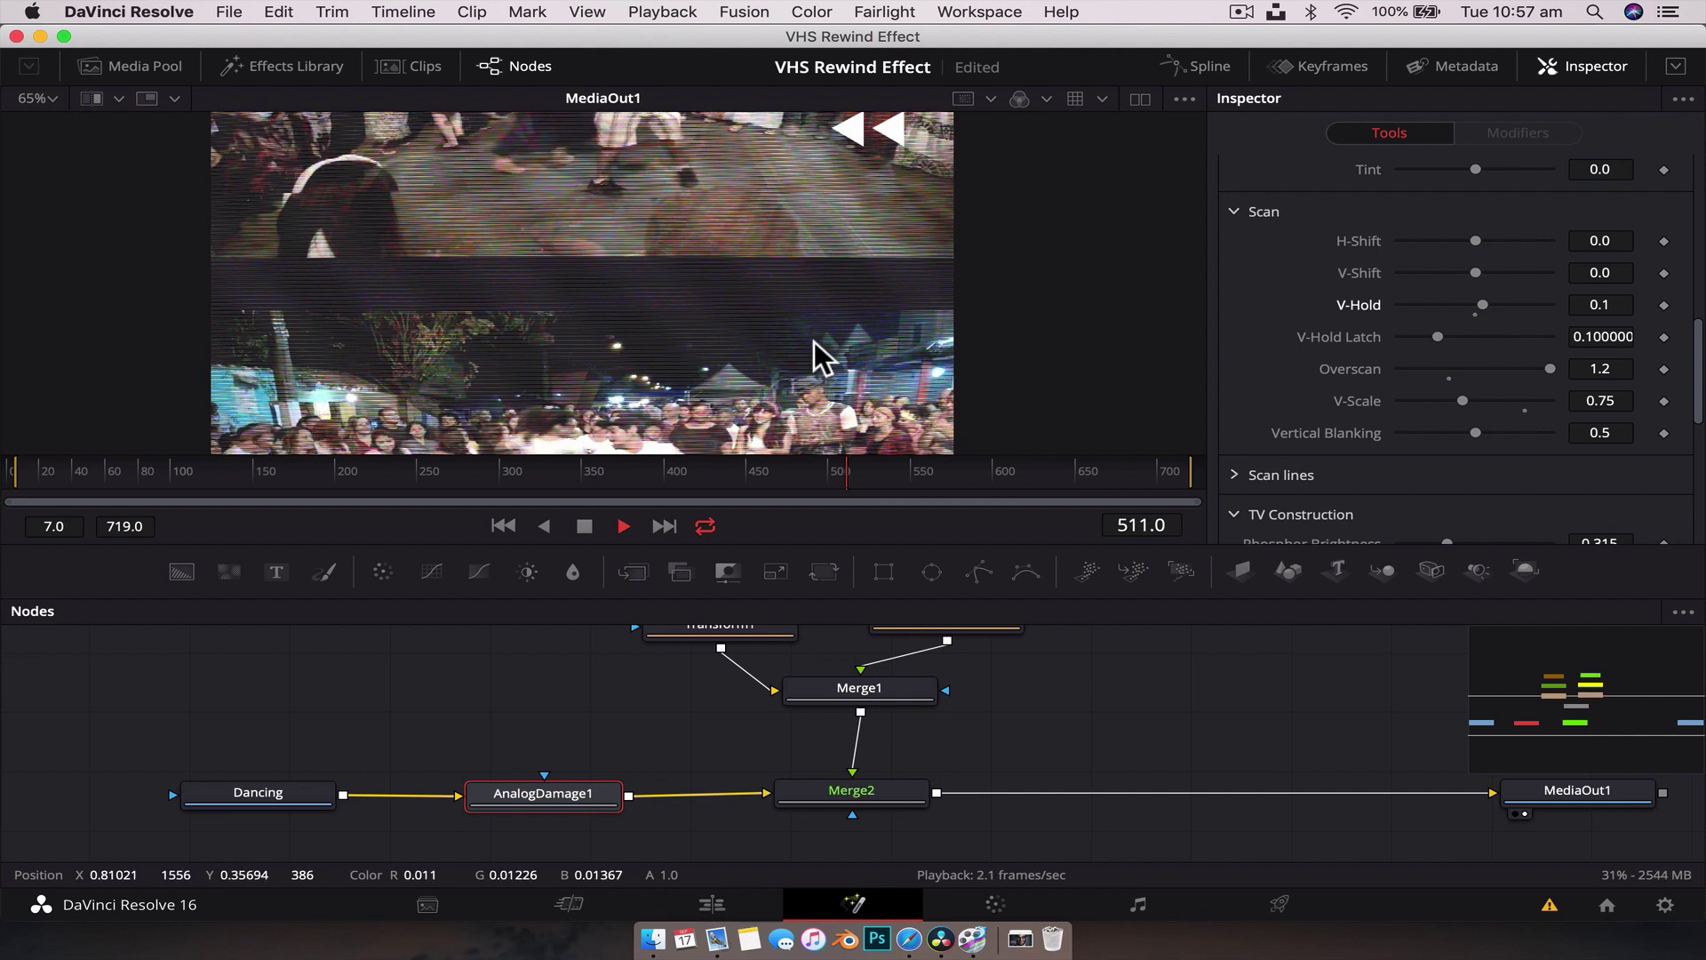
pyautogui.moveTo(1491, 300); pyautogui.dragTo(1475, 317)
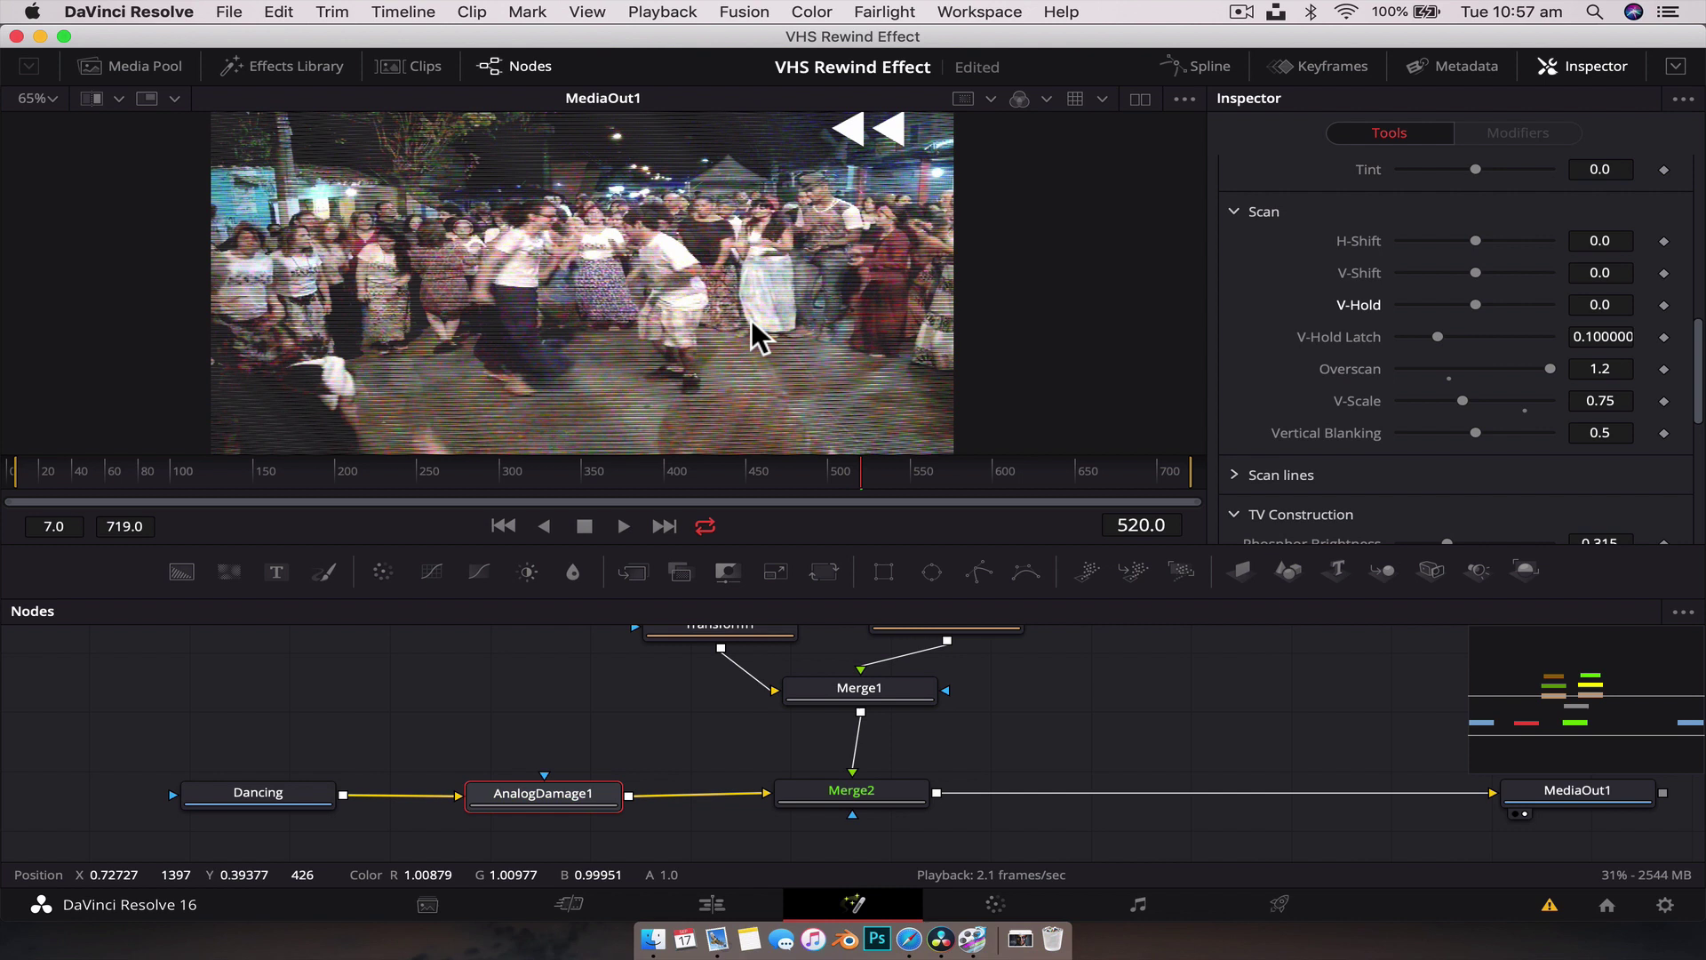
pyautogui.press('space')
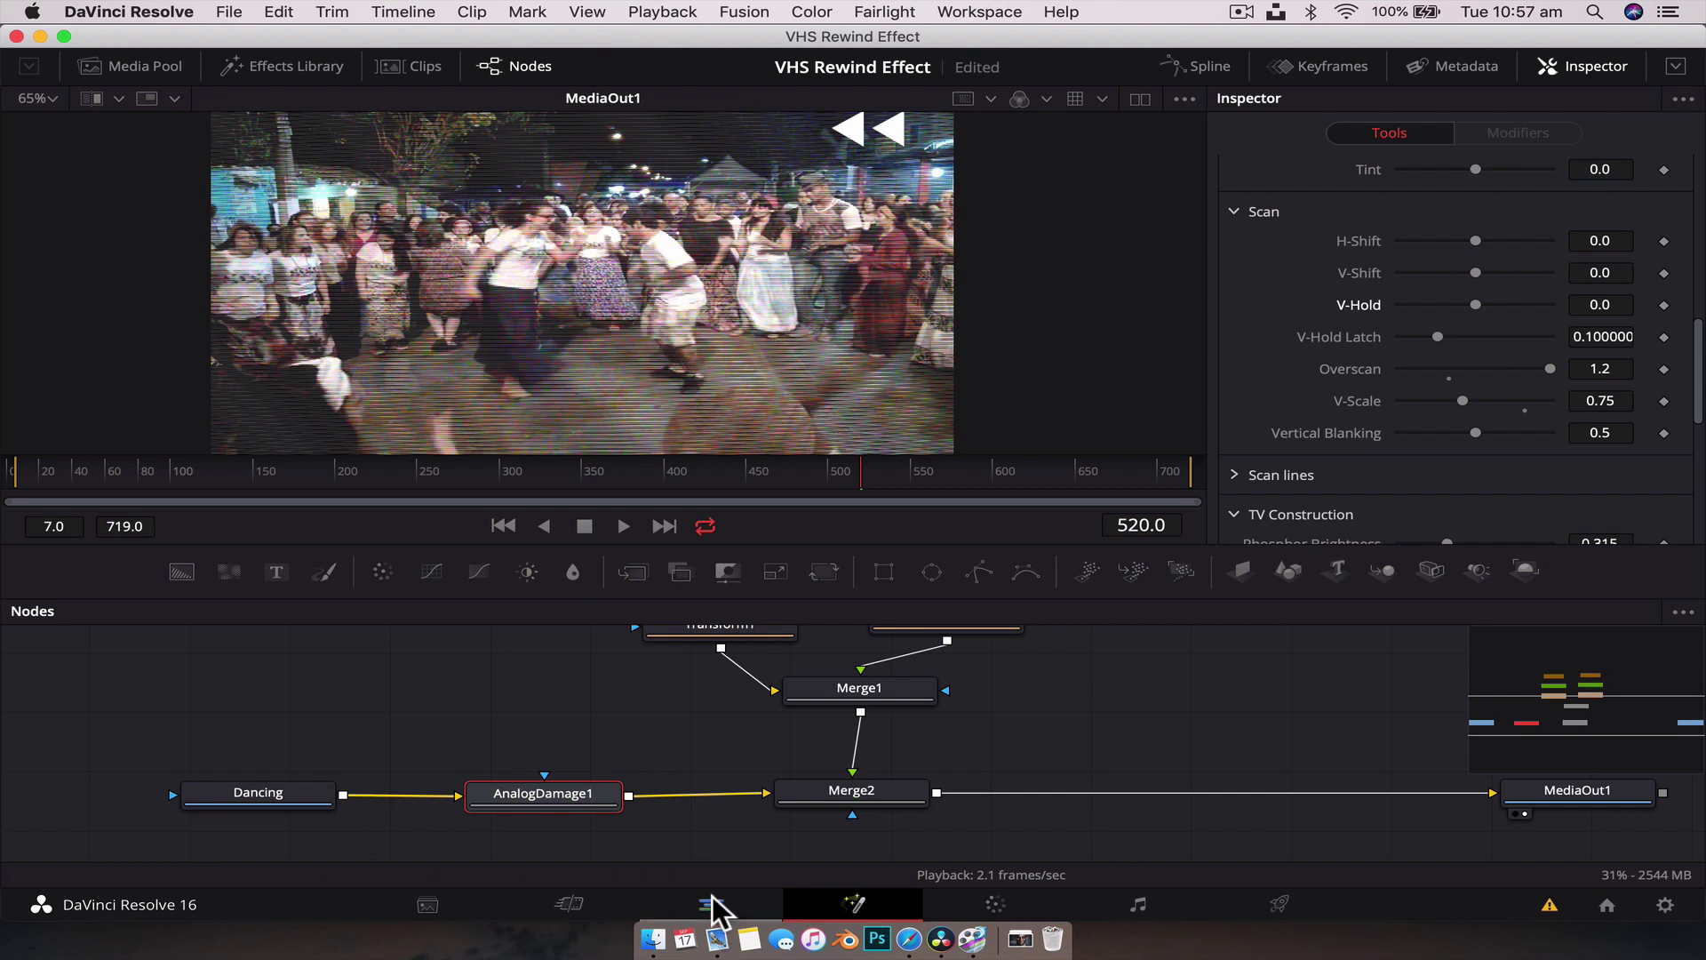
# Set the Global Blend amount to 0.2.
pyautogui.scroll(-5, 1361, 311)
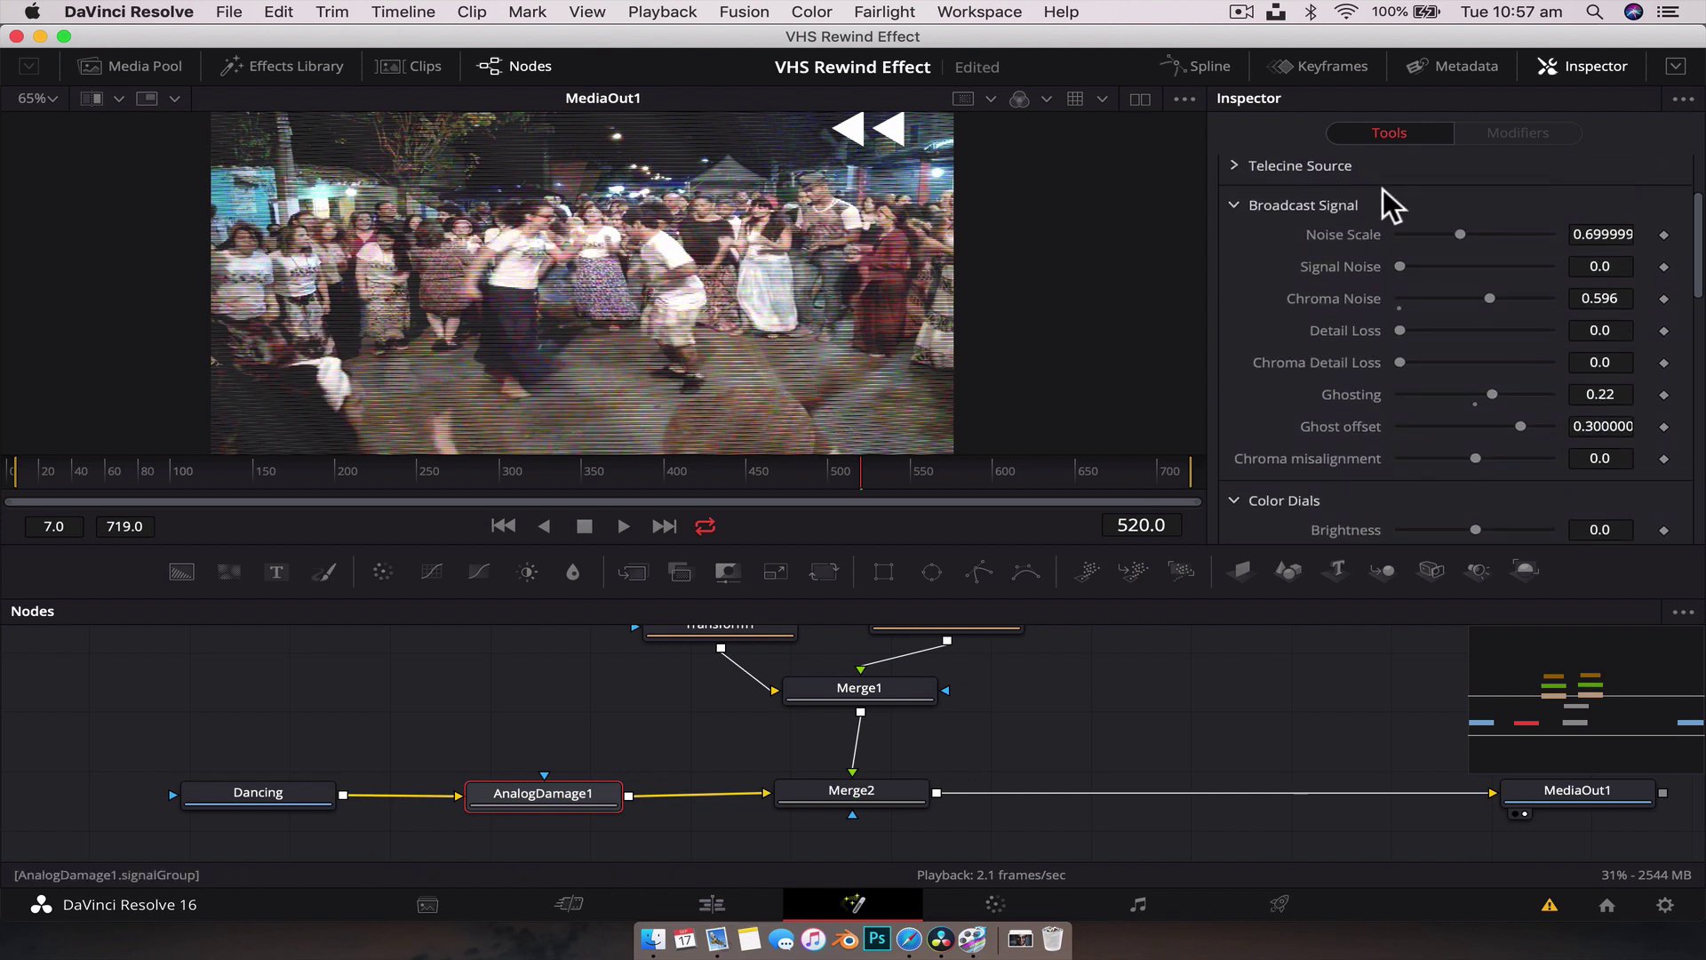
pyautogui.scroll(3, 1384, 191)
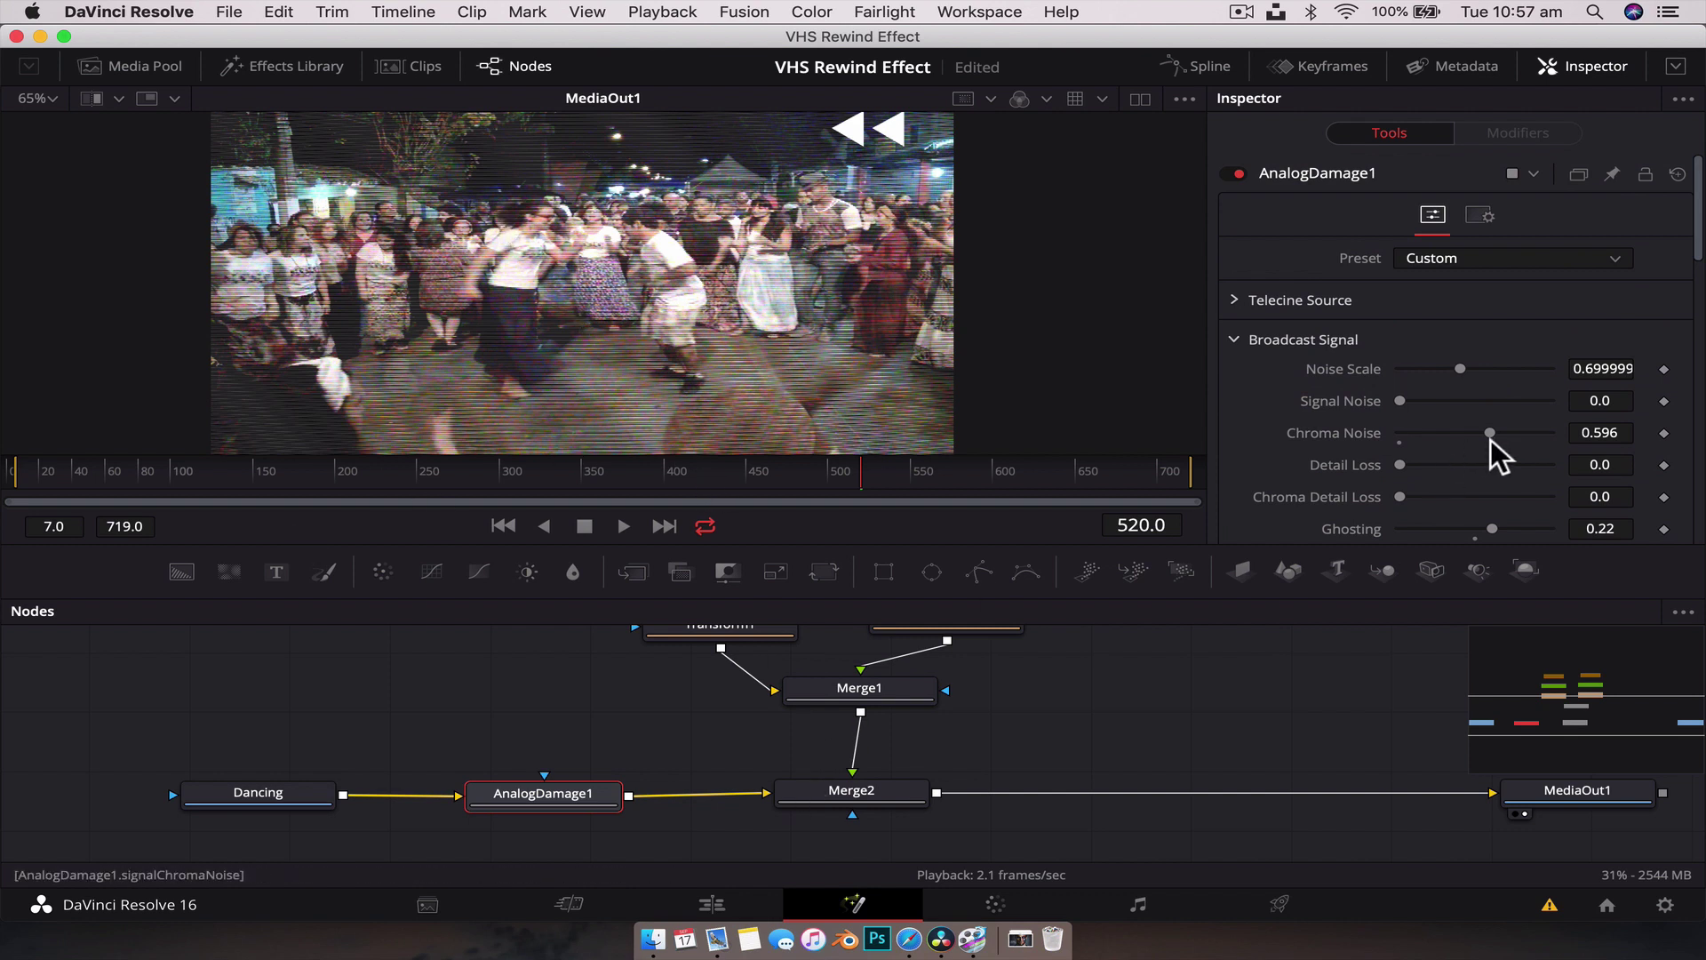
pyautogui.scroll(-10, 1491, 439)
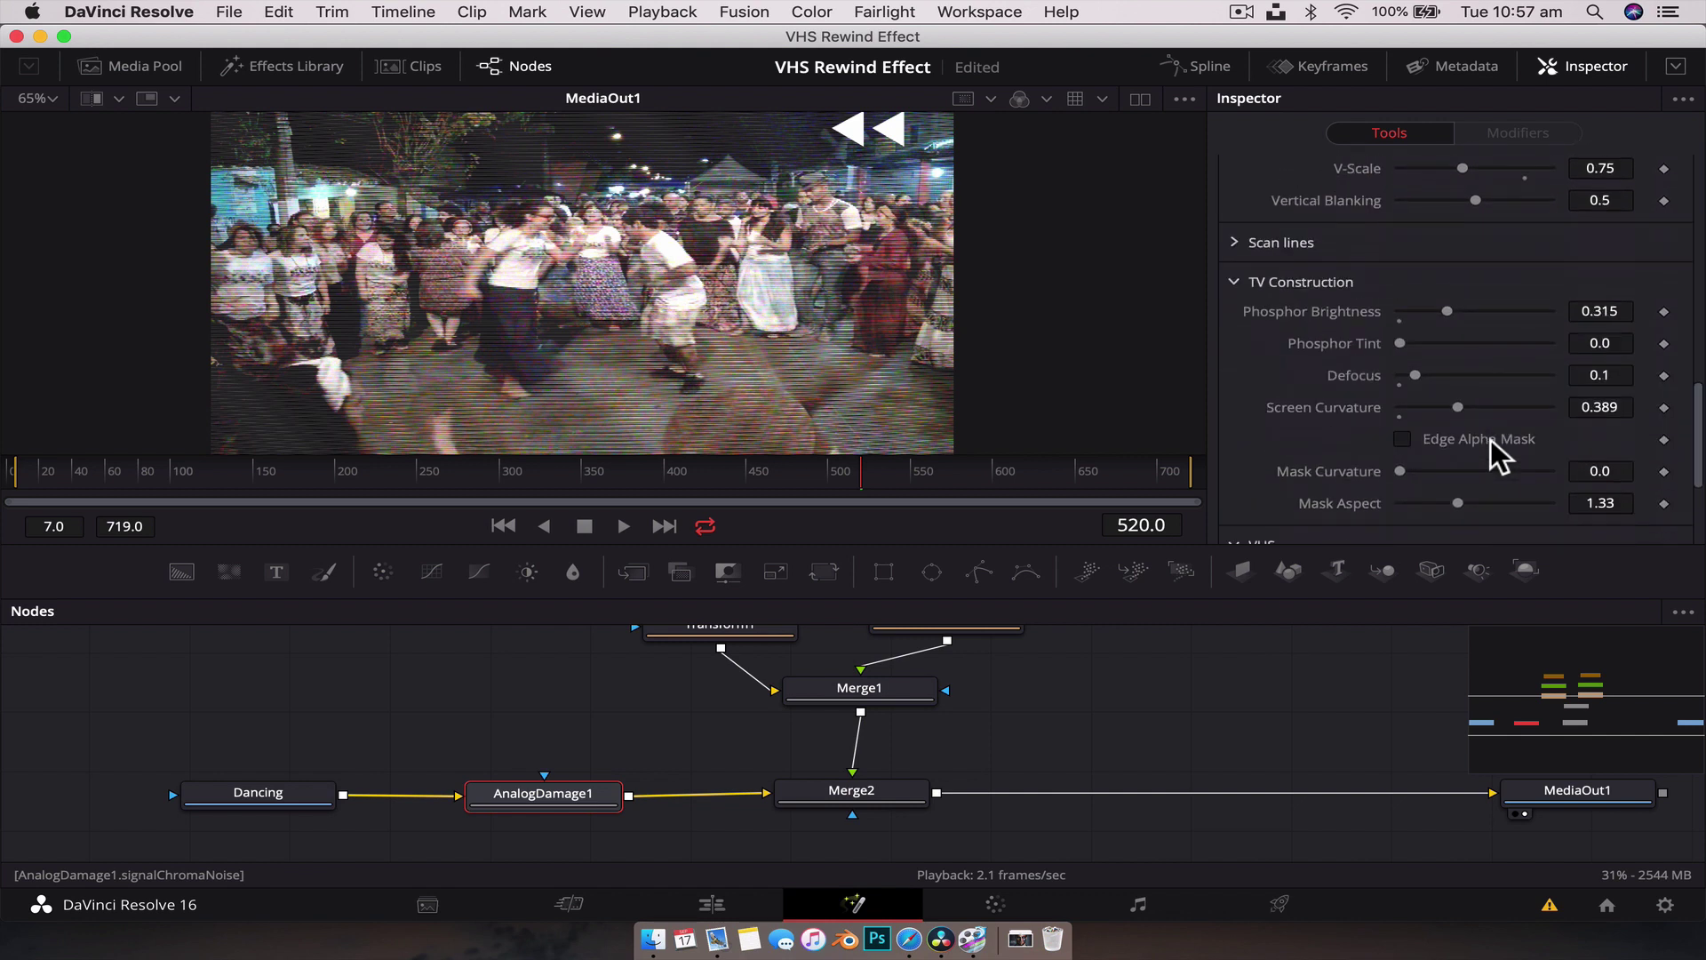
pyautogui.scroll(-5, 1490, 439)
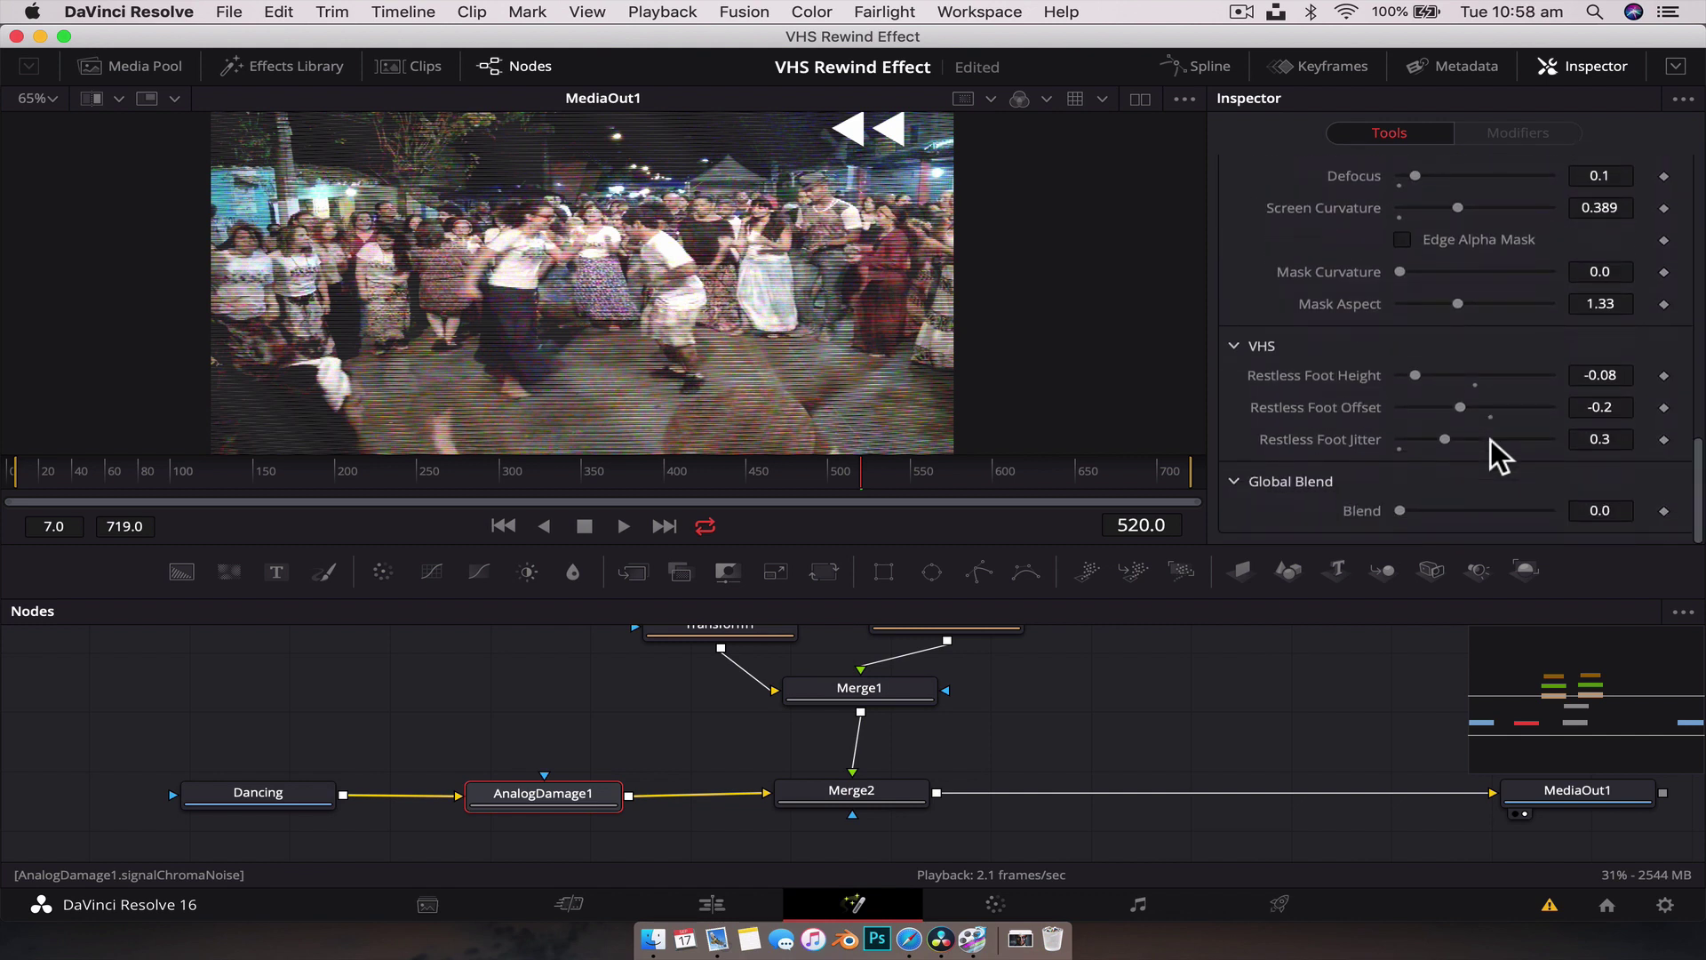
pyautogui.moveTo(1402, 511)
pyautogui.mouseDown()
pyautogui.moveTo(1454, 514)
pyautogui.moveTo(1429, 510)
pyautogui.mouseUp()
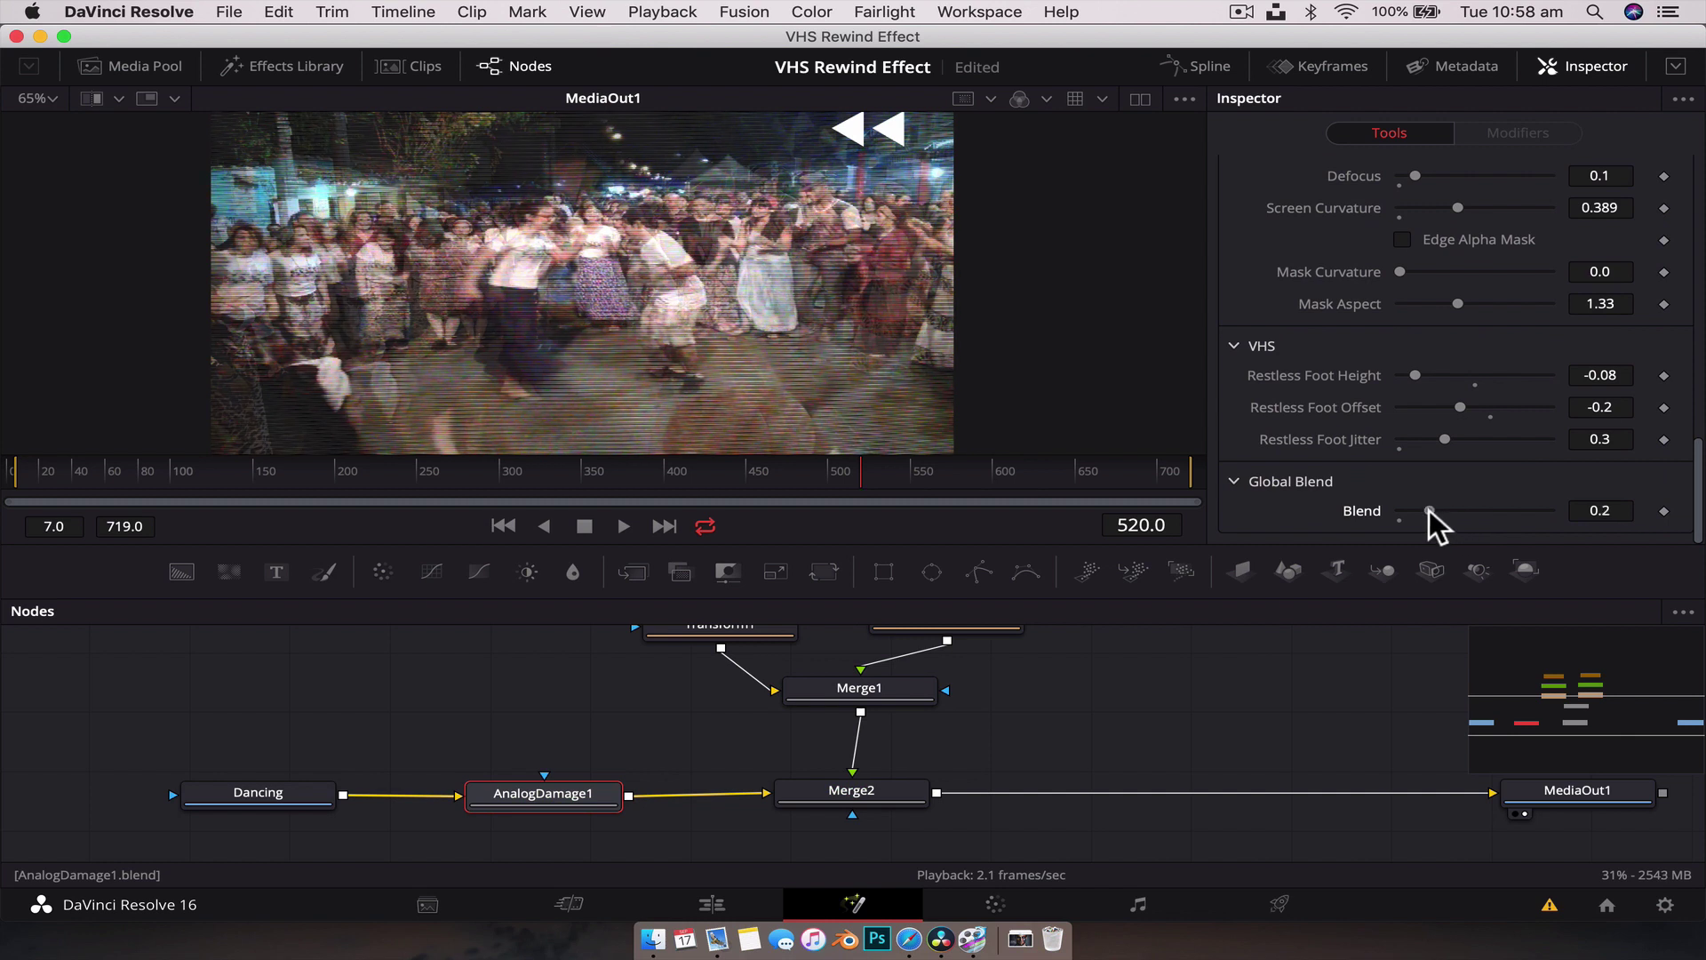
# On the Edit page, play the finished VHS rewind clip from the timeline start.
pyautogui.click(711, 909)
pyautogui.click(268, 593)
pyautogui.press('space')
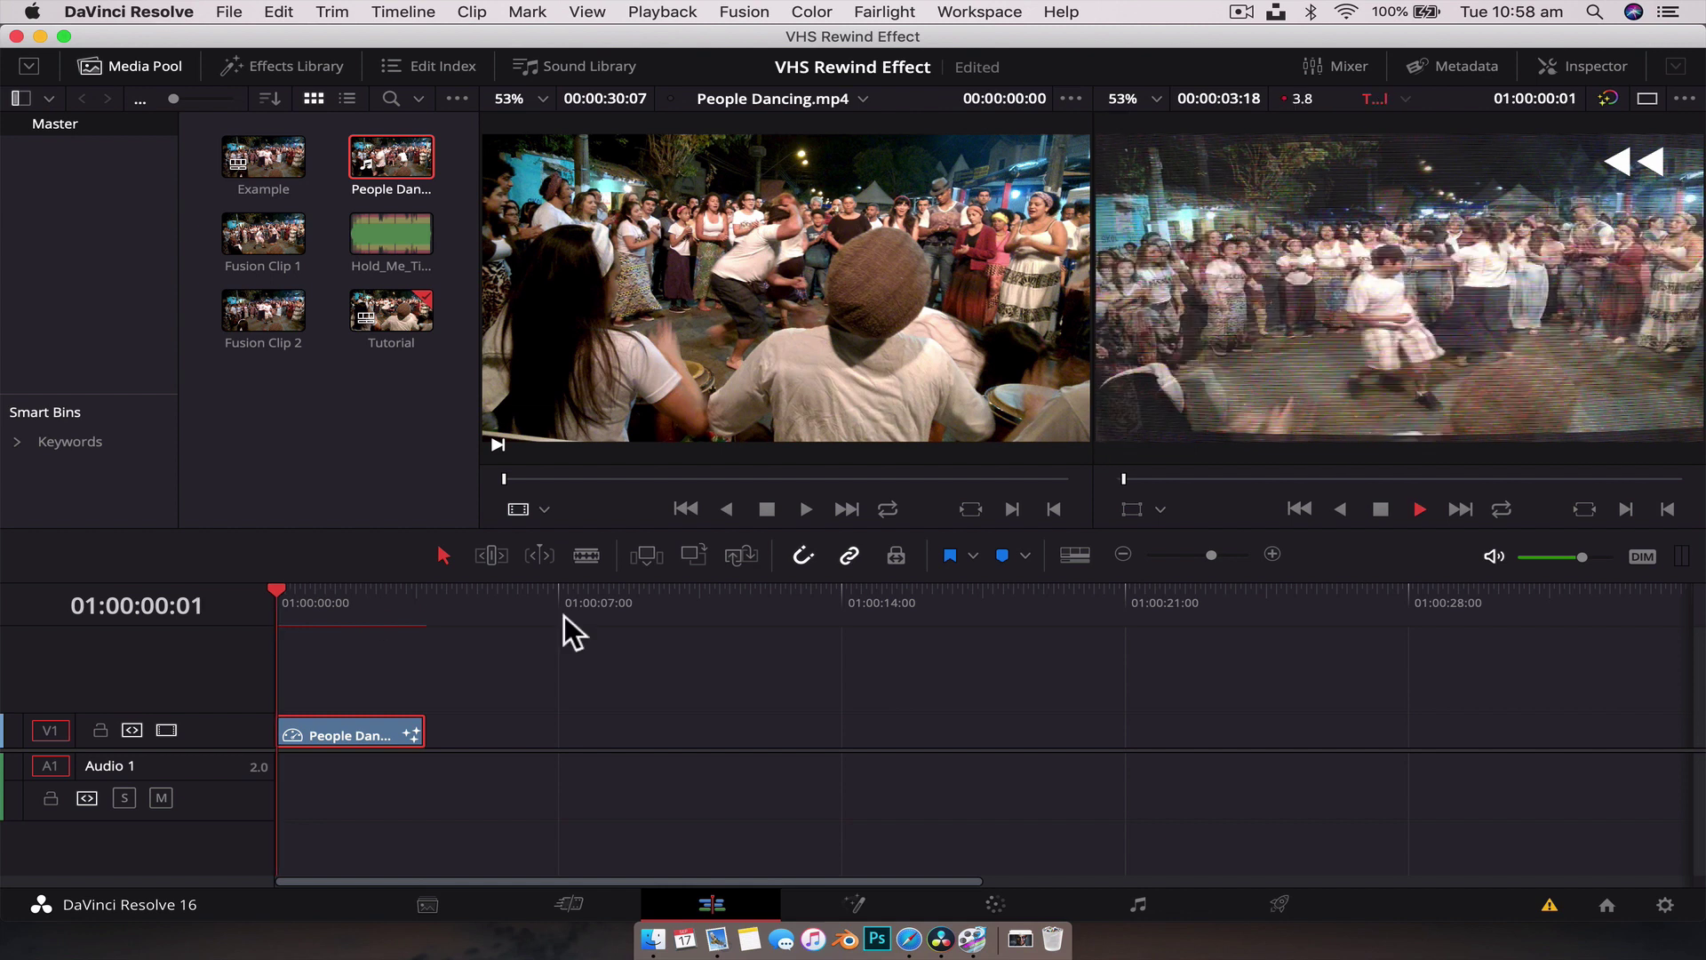